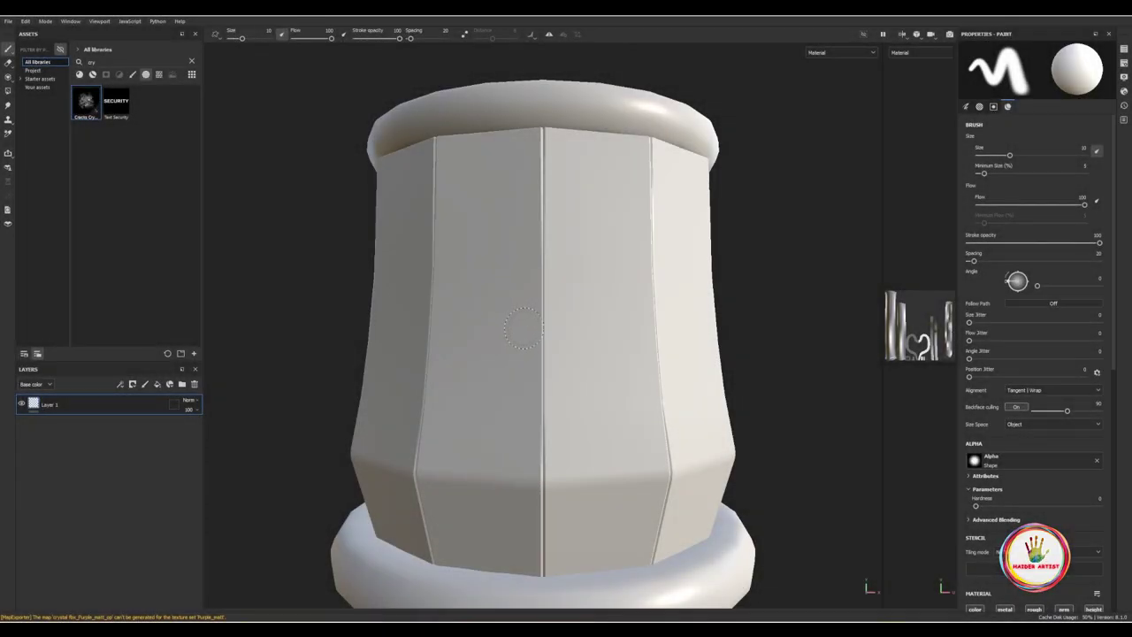
# Step: Orbit to show the whole mug and open Texture Set Settings from the Texture Set List
pyautogui.scroll(-3, 631, 374)
pyautogui.moveTo(631, 374)
pyautogui.keyDown('alt'); pyautogui.mouseDown()
pyautogui.moveTo(457, 410)
pyautogui.moveTo(566, 408)
pyautogui.moveTo(587, 434)
pyautogui.mouseUp(); pyautogui.keyUp('alt')
pyautogui.click(1124, 51)
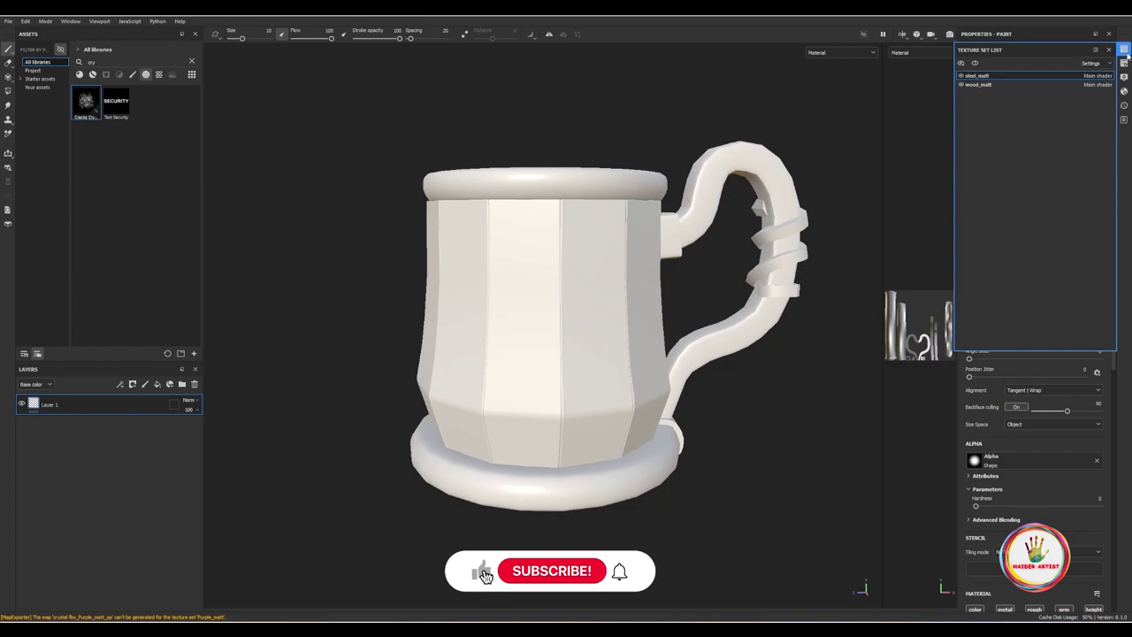
pyautogui.click(1124, 64)
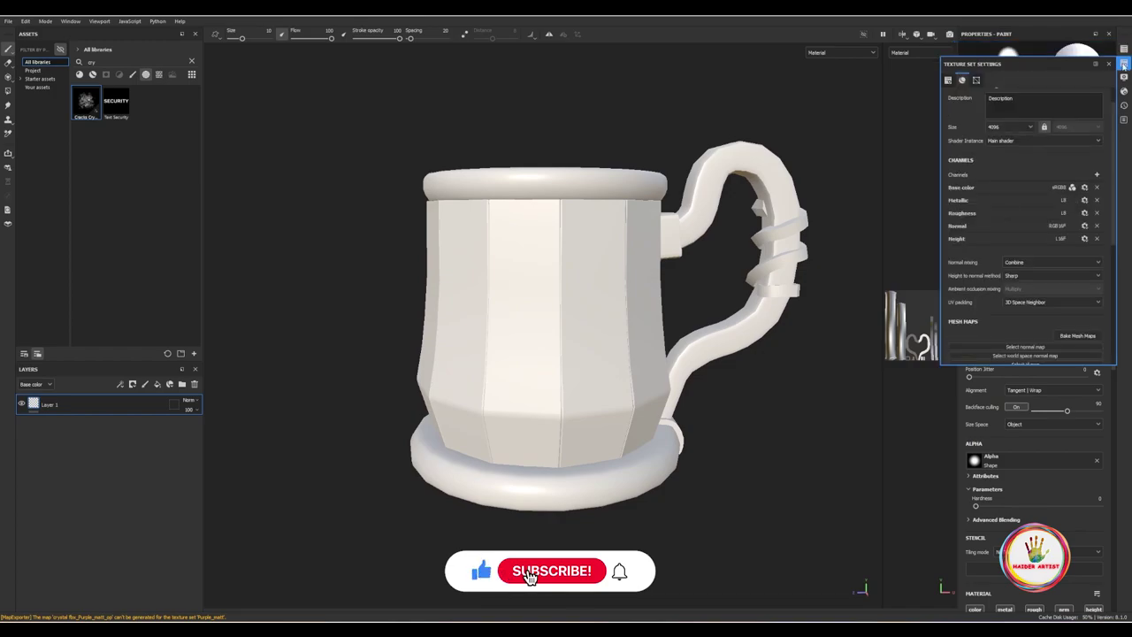
pyautogui.scroll(-1, 1078, 295)
# Step: Bake all mesh maps except ID at 4096 output size
pyautogui.click(1077, 282)
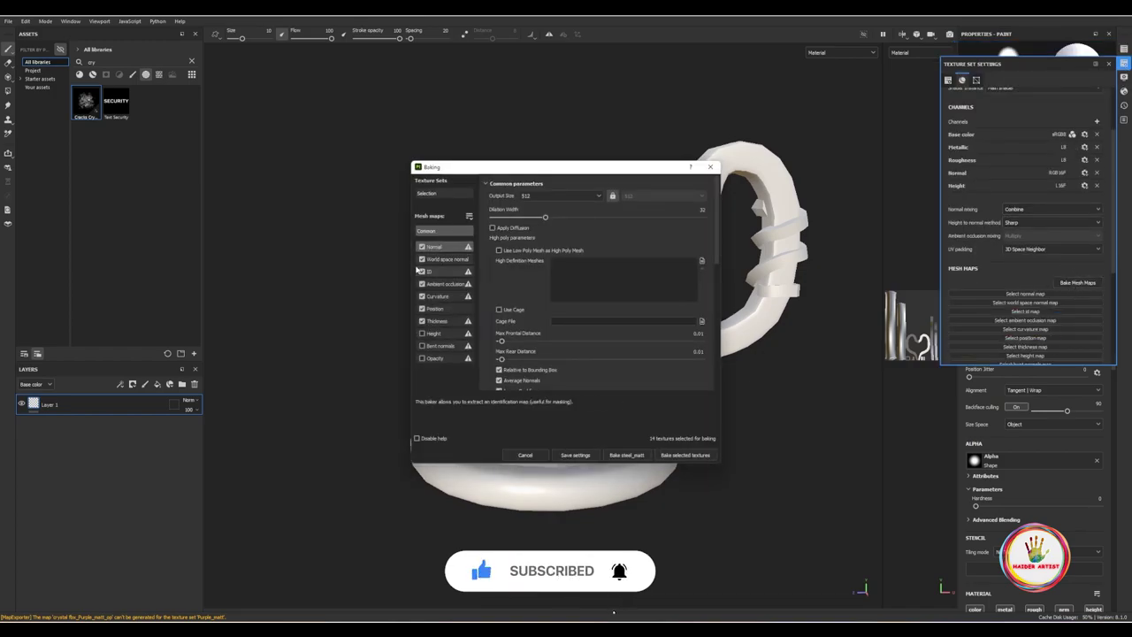
pyautogui.click(422, 271)
pyautogui.click(557, 195)
pyautogui.click(531, 269)
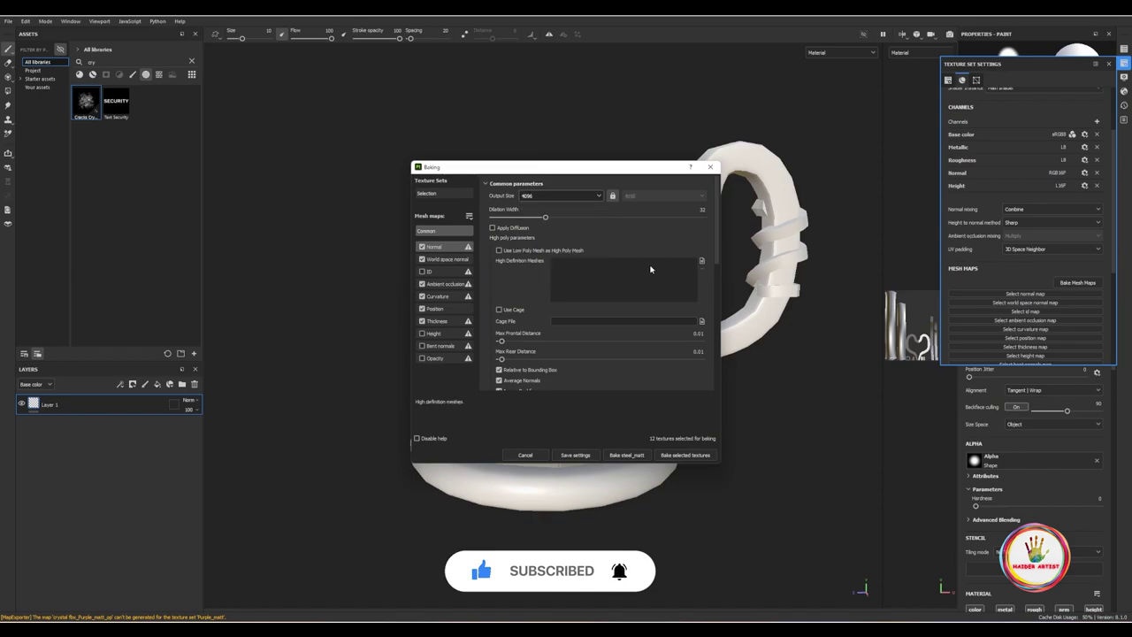
pyautogui.scroll(-3, 641, 334)
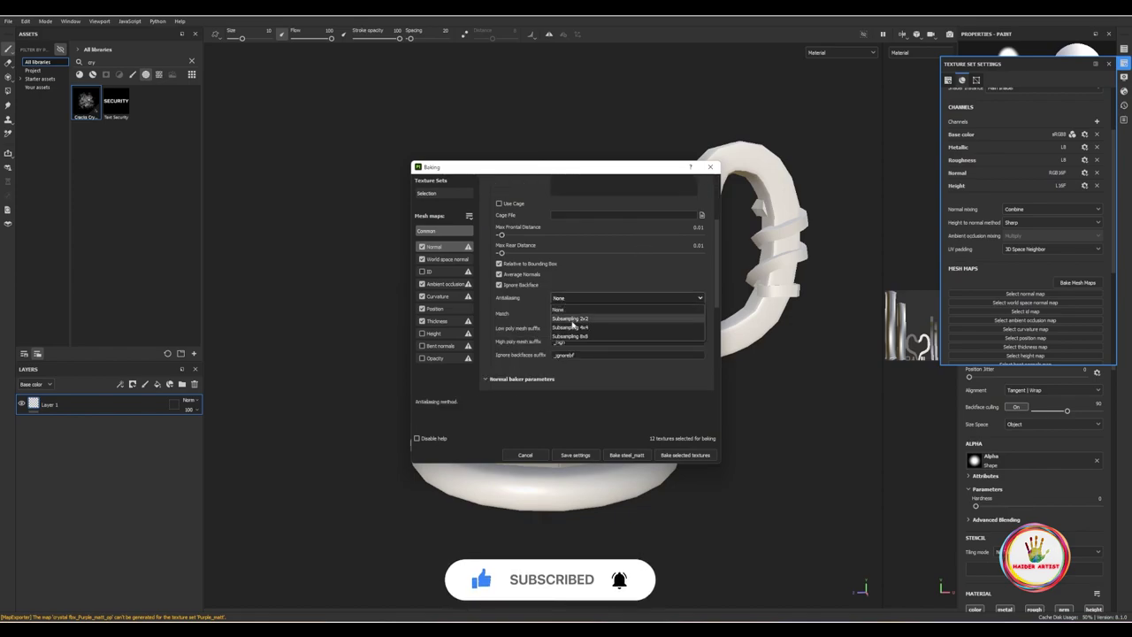
pyautogui.scroll(-3, 597, 353)
pyautogui.click(679, 456)
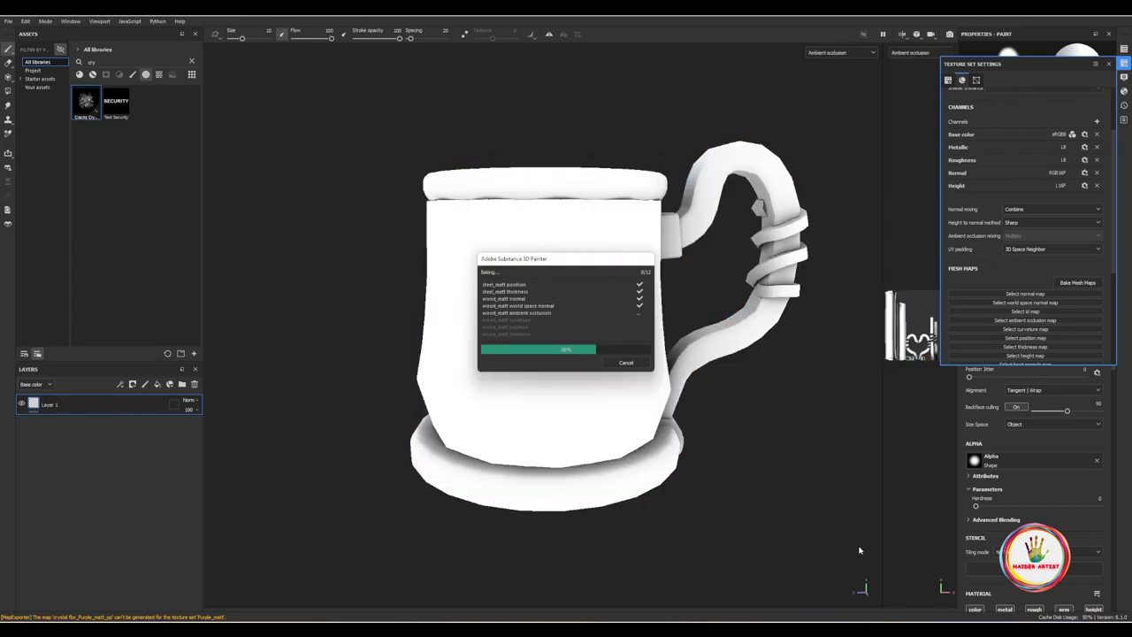
pyautogui.click(625, 363)
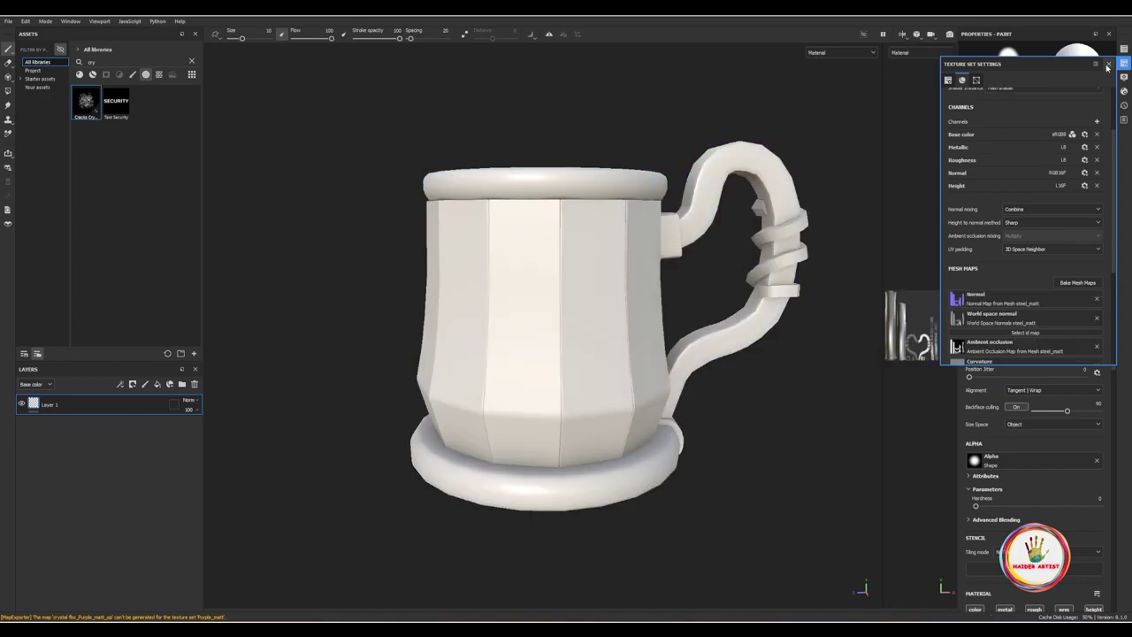
# Step: Delete the empty Layer 1 and apply the Steel Rough material from the materials library
pyautogui.click(1125, 48)
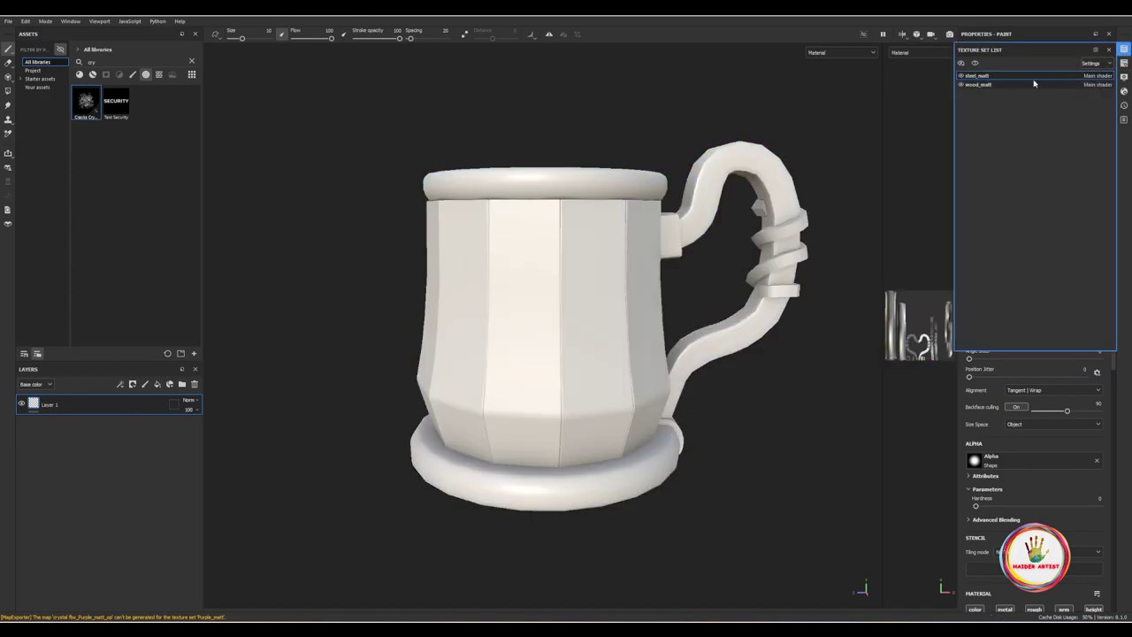
pyautogui.press('Delete')
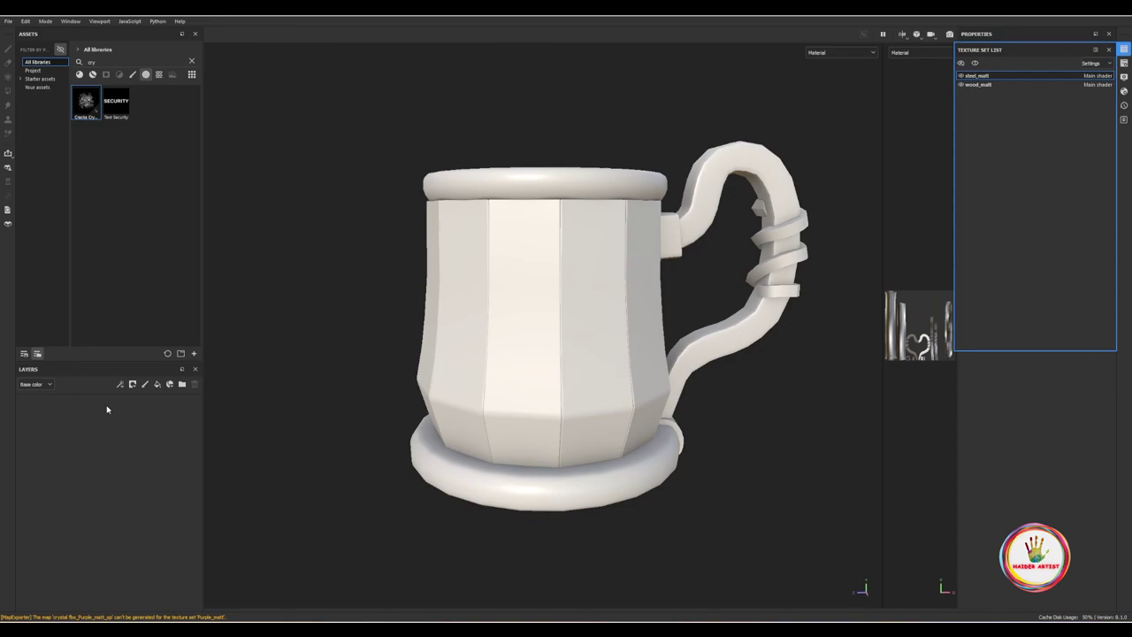
pyautogui.click(191, 61)
pyautogui.click(86, 75)
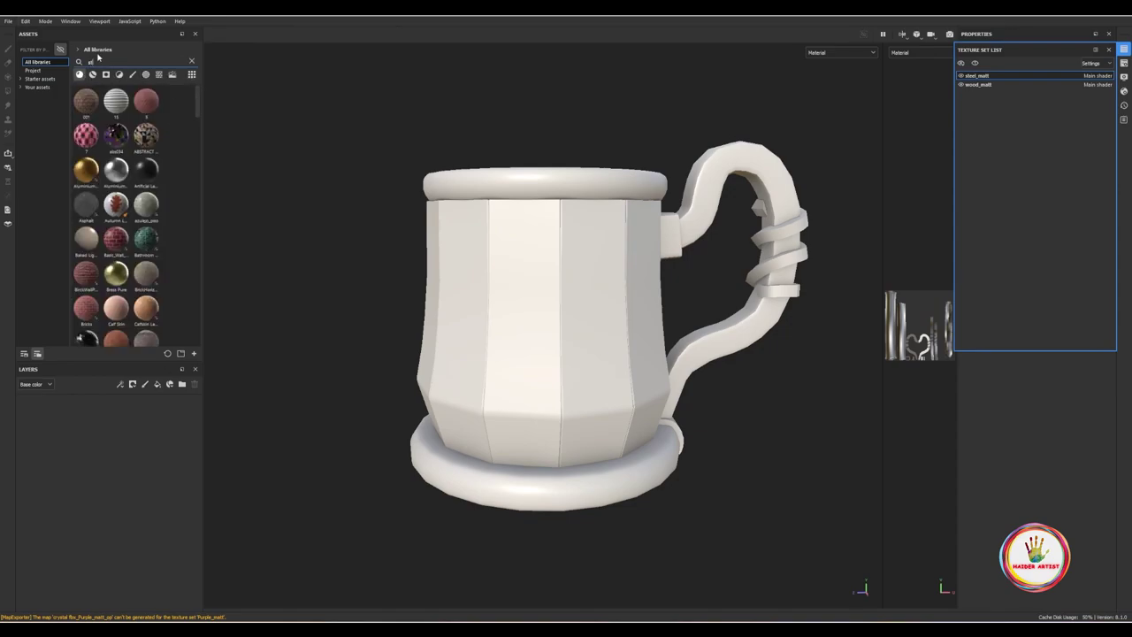
pyautogui.write('ee')
pyautogui.moveTo(86, 135)
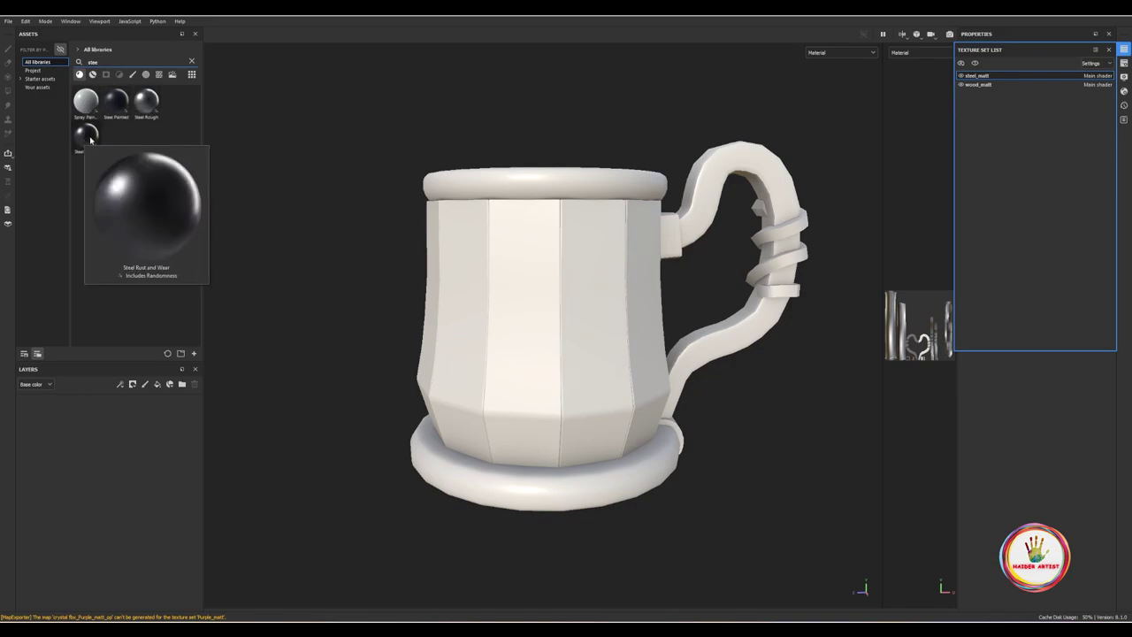
pyautogui.moveTo(146, 102); pyautogui.dragTo(85, 476)
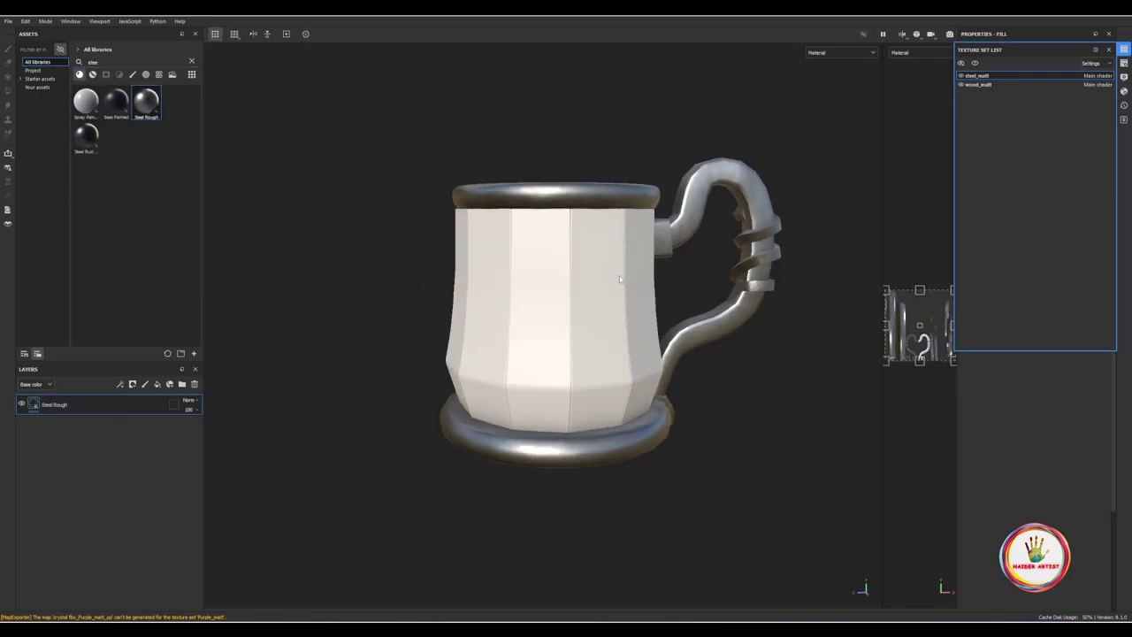
# Step: Switch the Steel Rough fill to Tri-planar projection
pyautogui.moveTo(619, 276)
pyautogui.keyDown('alt'); pyautogui.mouseDown()
pyautogui.moveTo(587, 296)
pyautogui.moveTo(628, 442)
pyautogui.mouseUp(); pyautogui.keyUp('alt')
pyautogui.scroll(5, 598, 303)
pyautogui.scroll(3, 598, 304)
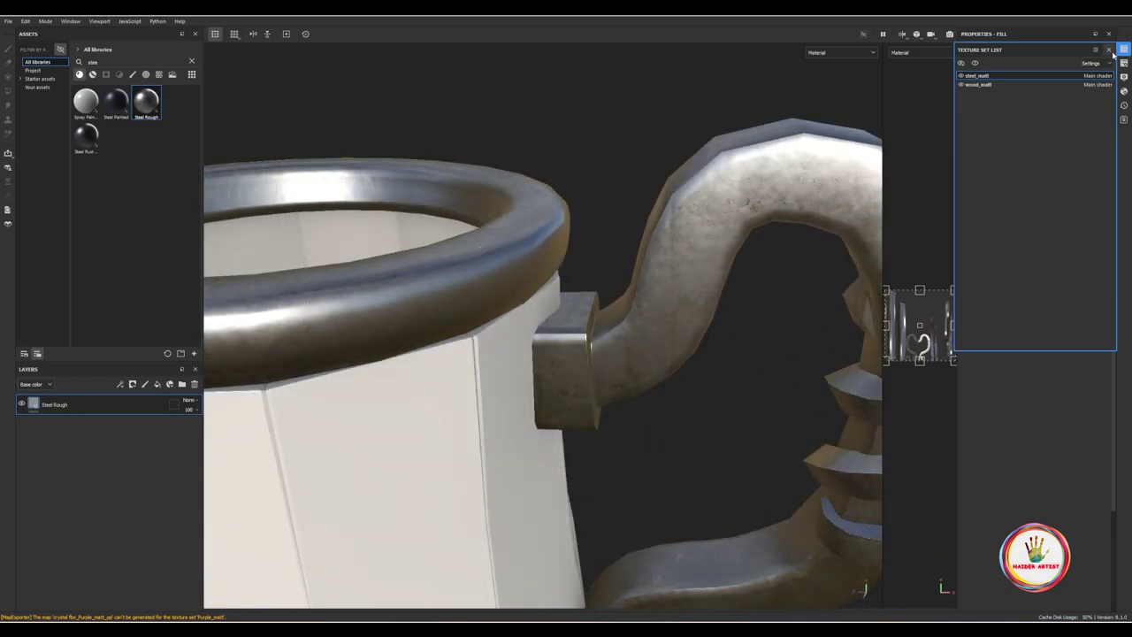
pyautogui.click(1109, 50)
pyautogui.click(1048, 82)
pyautogui.click(1044, 101)
# Step: Inspect the mug and handle, then add a blank fill layer above Steel Rough
pyautogui.scroll(-3, 620, 324)
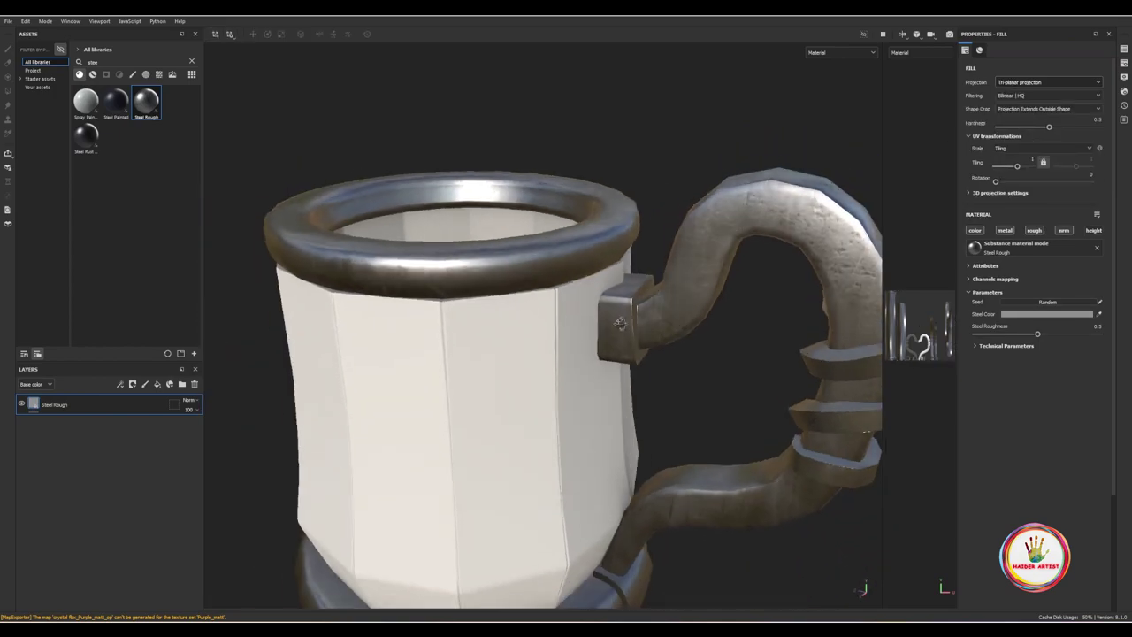
pyautogui.keyDown('alt'); pyautogui.moveTo(620, 324); pyautogui.dragTo(625, 256); pyautogui.keyUp('alt')
pyautogui.scroll(-2, 528, 402)
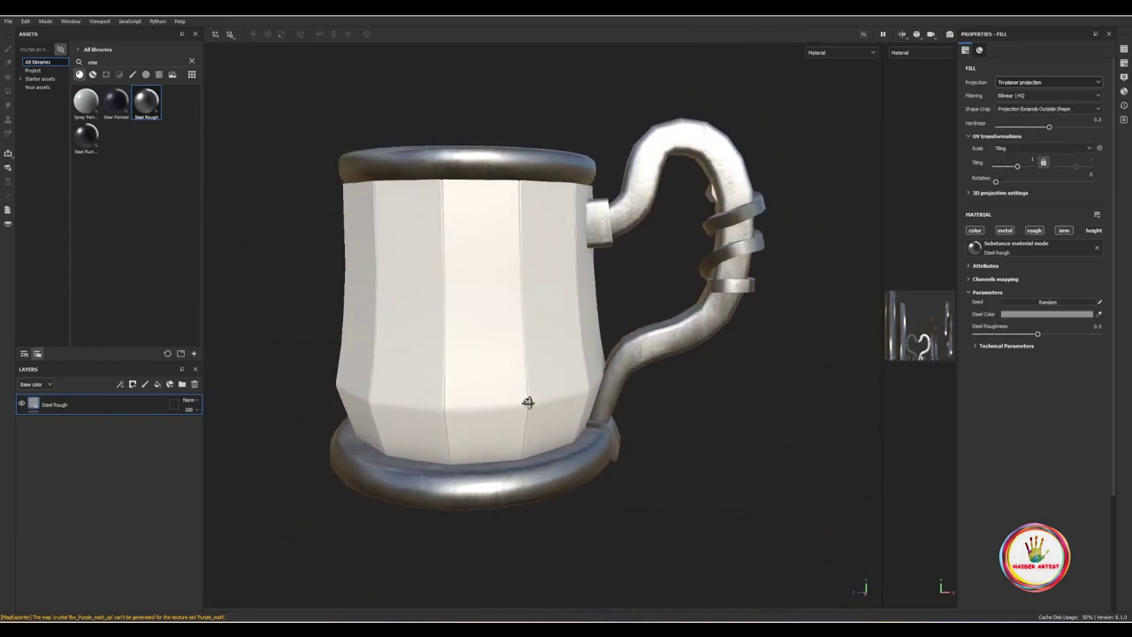
pyautogui.keyDown('alt'); pyautogui.moveTo(527, 402); pyautogui.dragTo(463, 412); pyautogui.keyUp('alt')
pyautogui.scroll(2, 591, 341)
pyautogui.scroll(2, 588, 349)
pyautogui.scroll(2, 588, 349)
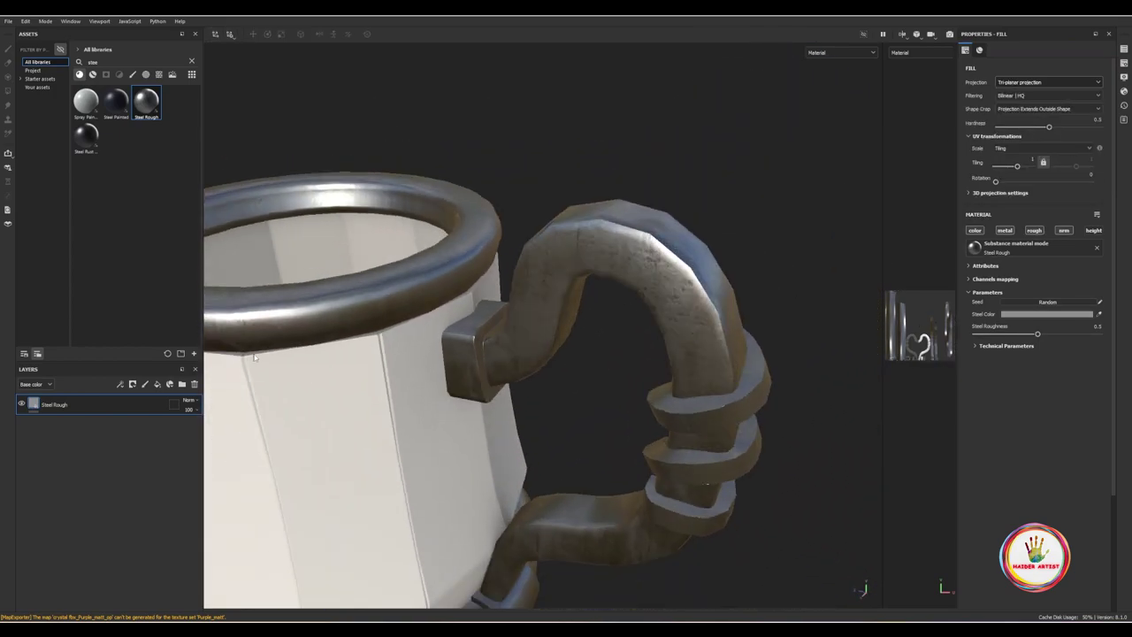
pyautogui.click(157, 384)
# Step: Set Fill layer 1's base colour to dark grey
pyautogui.scroll(2, 605, 375)
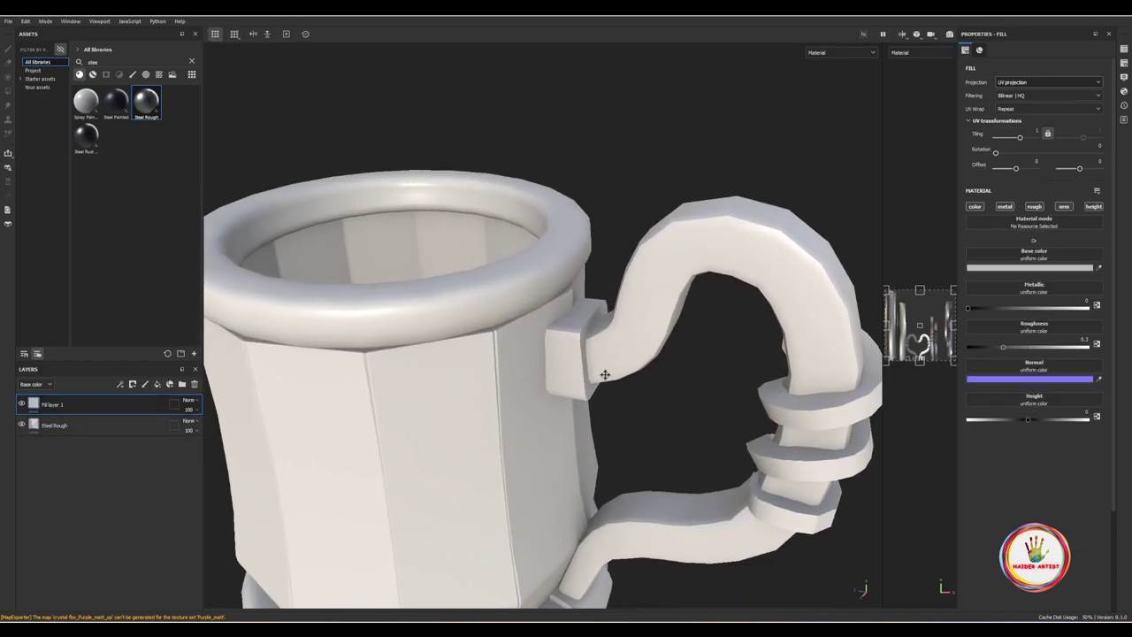
pyautogui.click(1027, 267)
pyautogui.moveTo(977, 389); pyautogui.dragTo(969, 378)
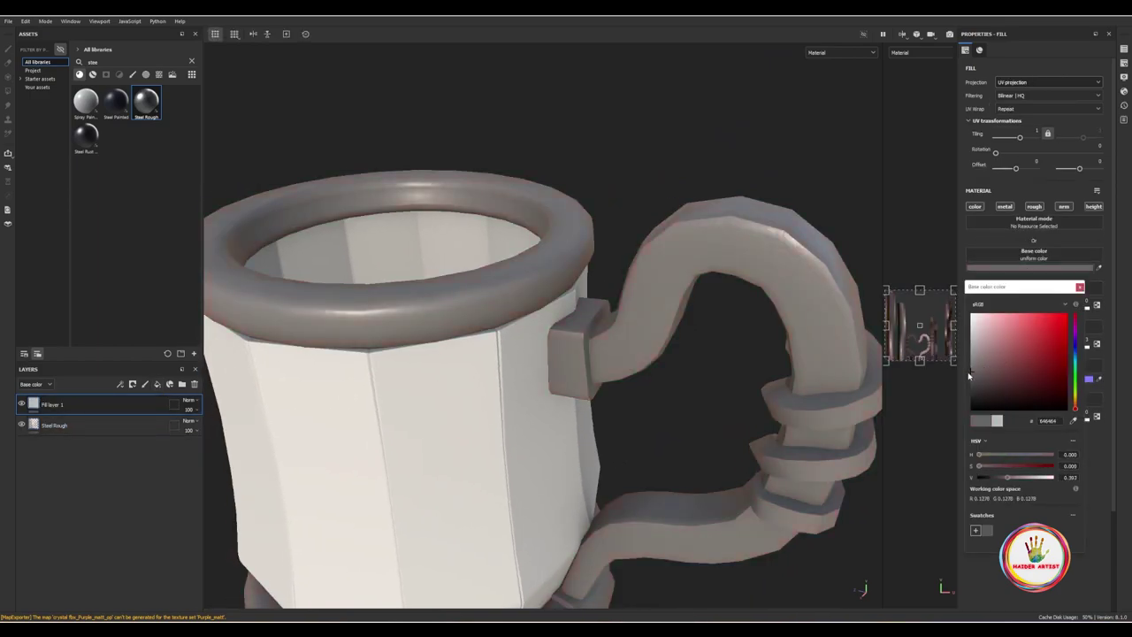
pyautogui.click(1079, 287)
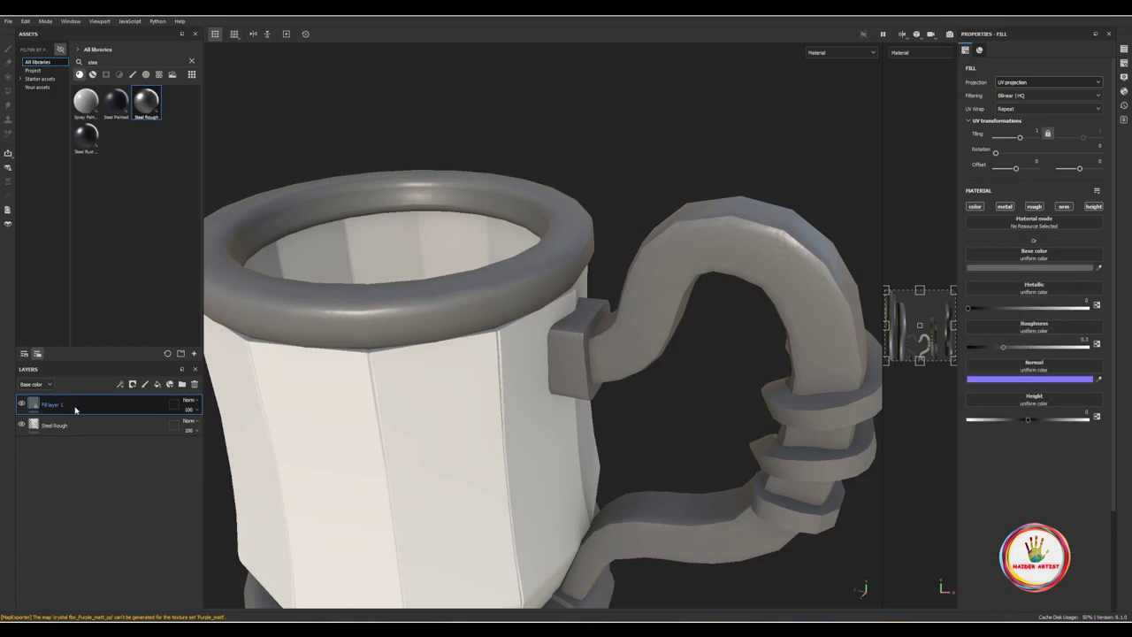
# Step: Give Fill layer 1 a black mask with a Metal Edge Wear generator
pyautogui.doubleClick(75, 407)
pyautogui.rightClick(75, 406)
pyautogui.click(111, 35)
pyautogui.rightClick(80, 403)
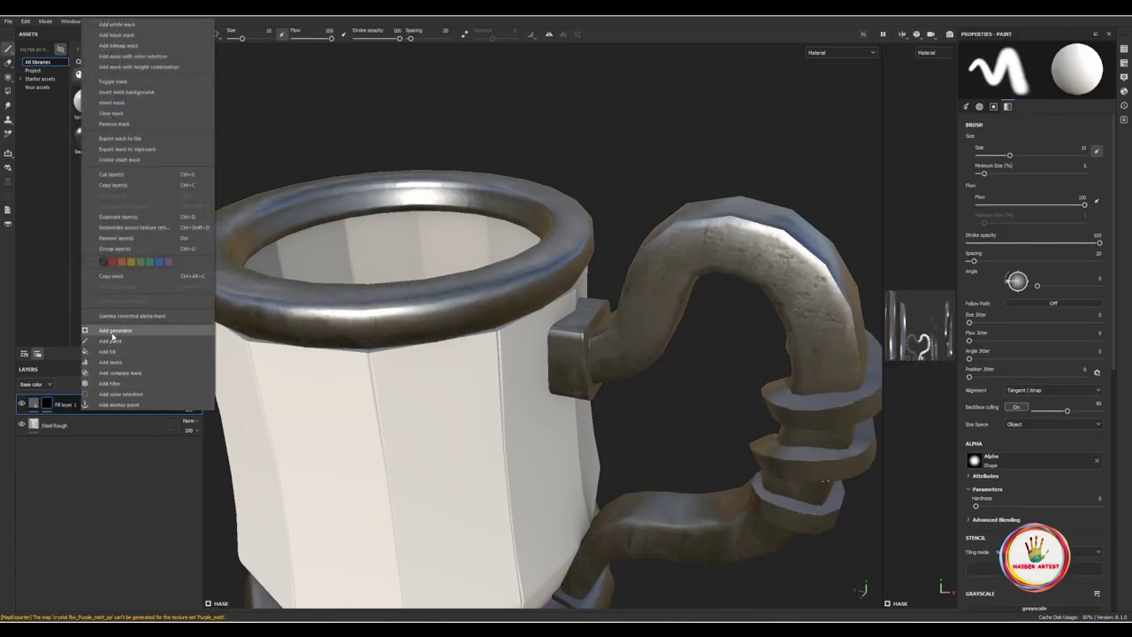
pyautogui.click(111, 330)
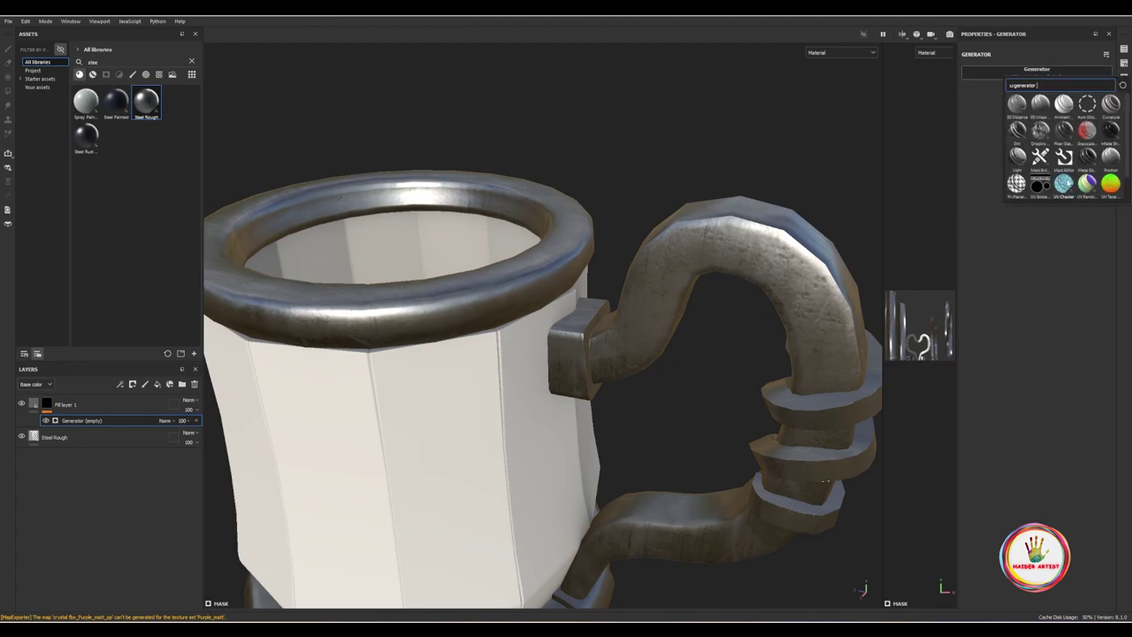
pyautogui.click(1087, 157)
pyautogui.moveTo(670, 346)
pyautogui.keyDown('alt'); pyautogui.mouseDown()
pyautogui.moveTo(597, 299)
pyautogui.moveTo(673, 301)
pyautogui.mouseUp(); pyautogui.keyUp('alt')
pyautogui.scroll(-5, 672, 301)
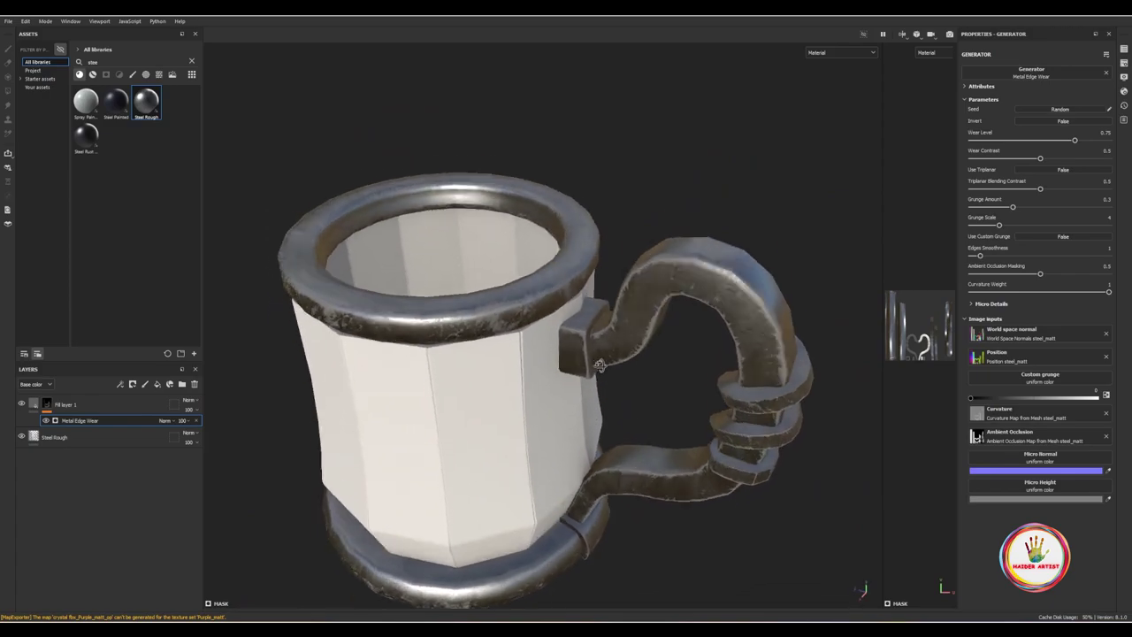
pyautogui.scroll(5, 713, 269)
# Step: Give the worn steel fill a negative height for dents and inspect the wear
pyautogui.scroll(3, 543, 374)
pyautogui.hotkey('ctrl', 'z')
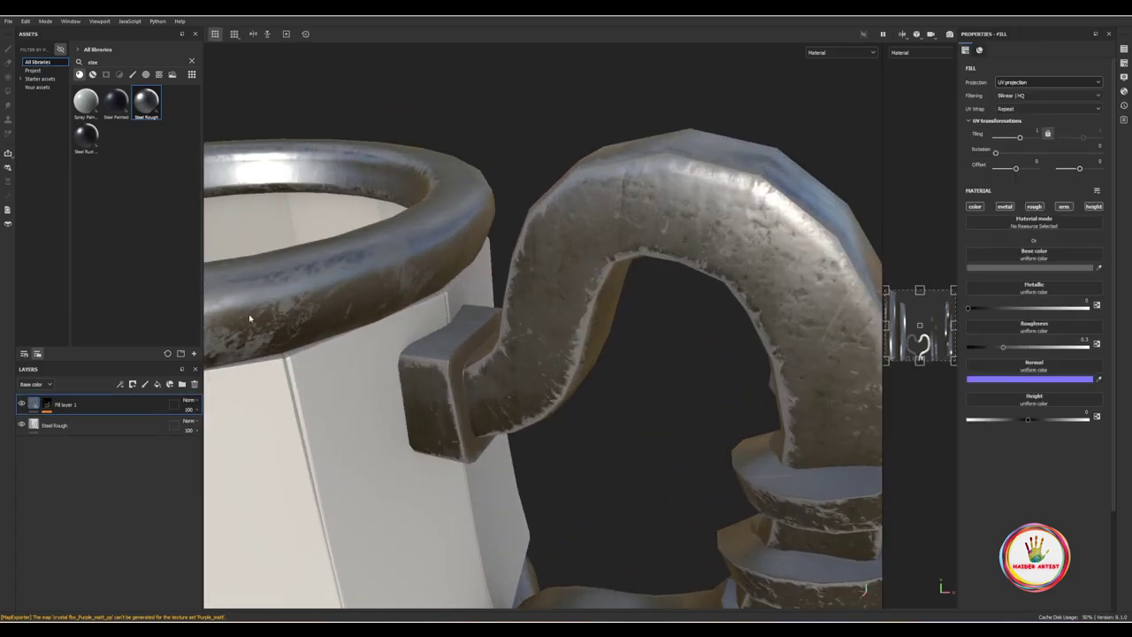
pyautogui.scroll(3, 582, 322)
pyautogui.moveTo(1029, 420); pyautogui.dragTo(1025, 422)
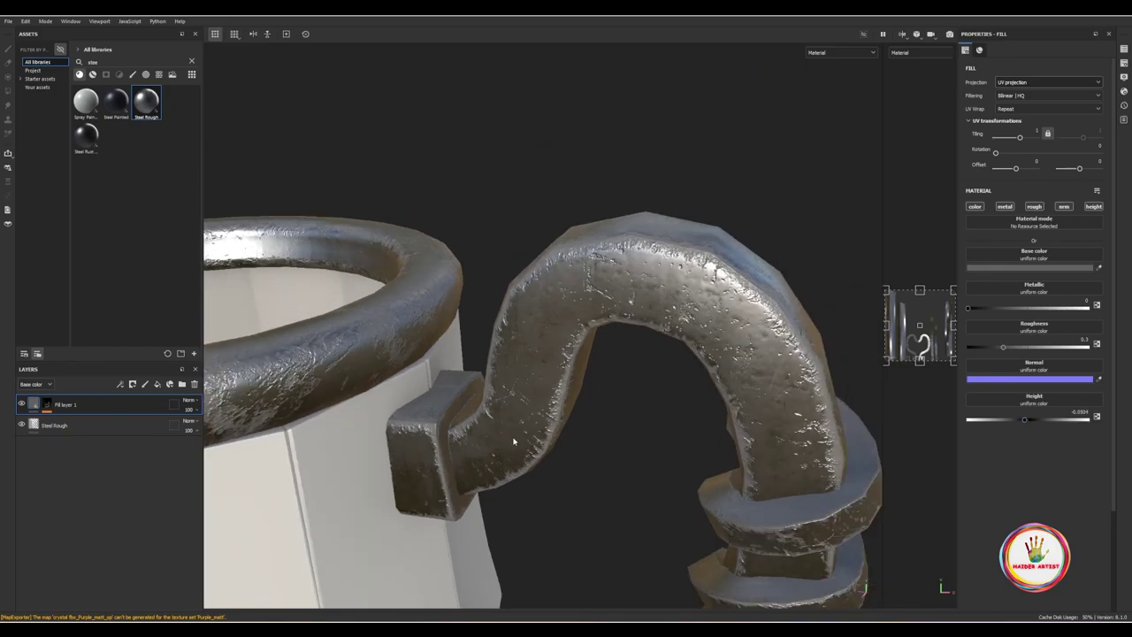
pyautogui.keyDown('alt'); pyautogui.moveTo(516, 370); pyautogui.dragTo(266, 389); pyautogui.keyUp('alt')
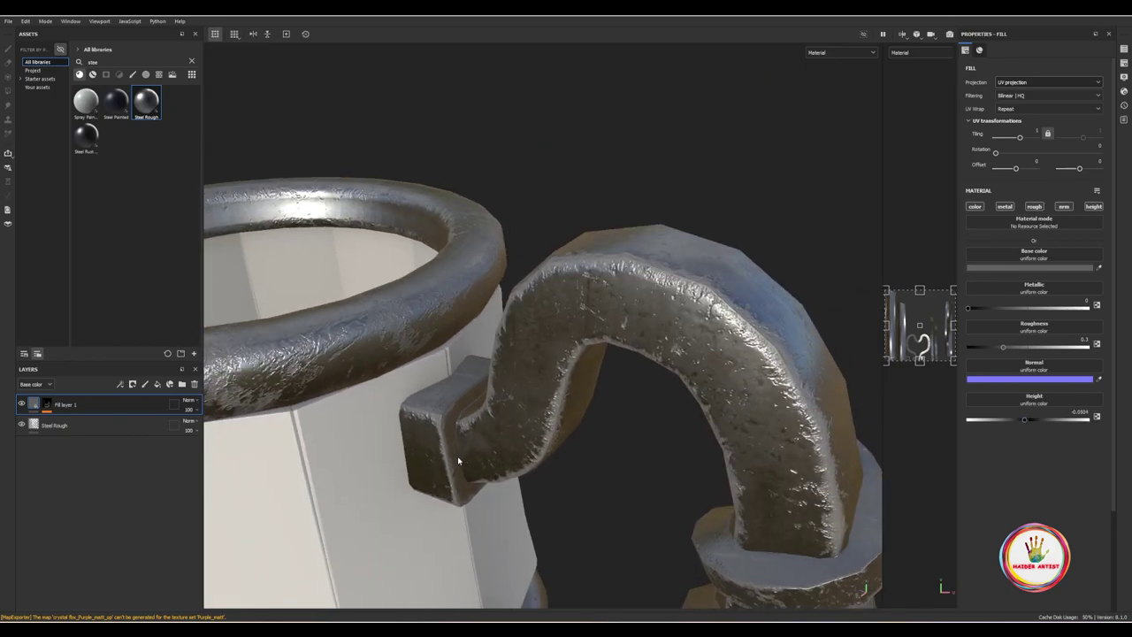
pyautogui.hotkey('ctrl', 'y')
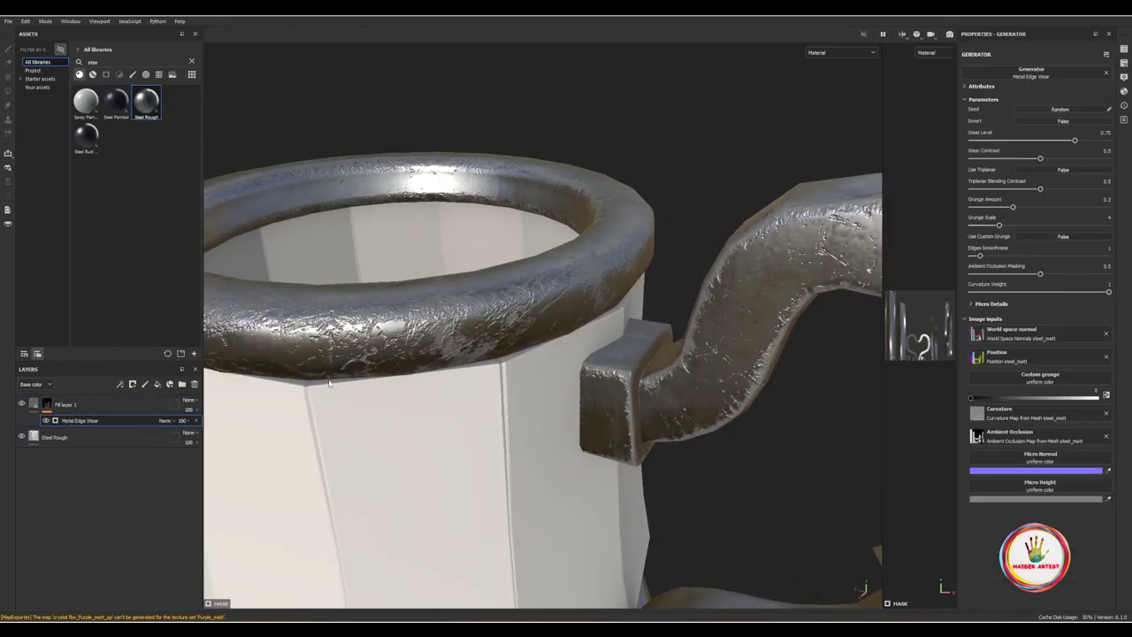
pyautogui.moveTo(566, 390)
pyautogui.keyDown('alt'); pyautogui.mouseDown()
pyautogui.moveTo(480, 391)
pyautogui.moveTo(576, 344)
pyautogui.mouseUp(); pyautogui.keyUp('alt')
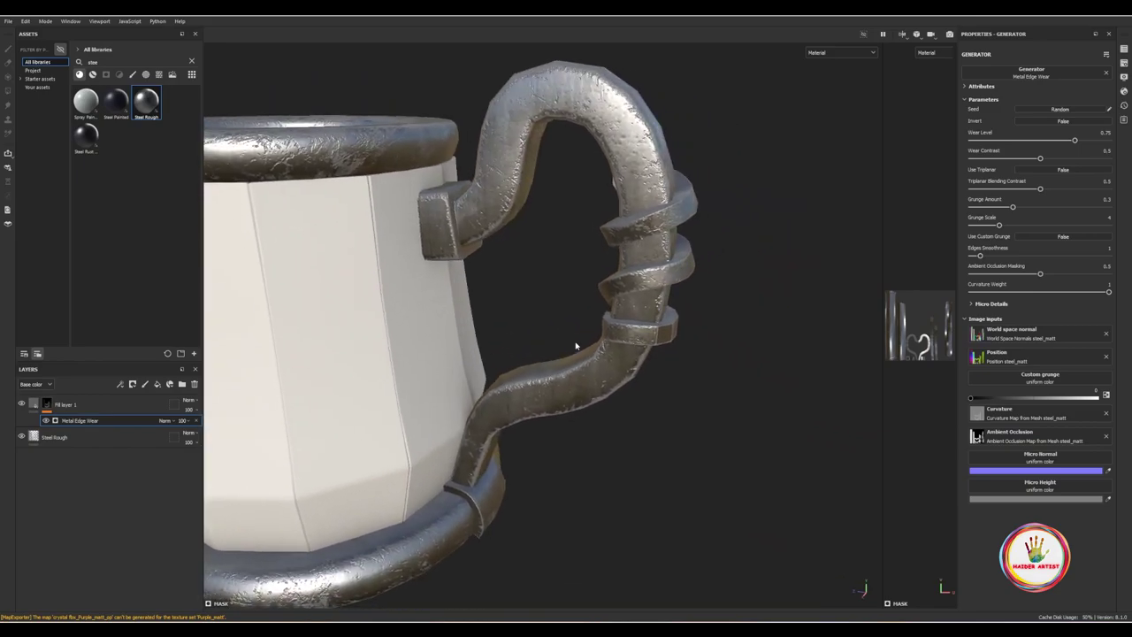
pyautogui.scroll(5, 575, 344)
# Step: Set the Metal Edge Wear level to about 0.69
pyautogui.moveTo(1065, 141); pyautogui.dragTo(1031, 163)
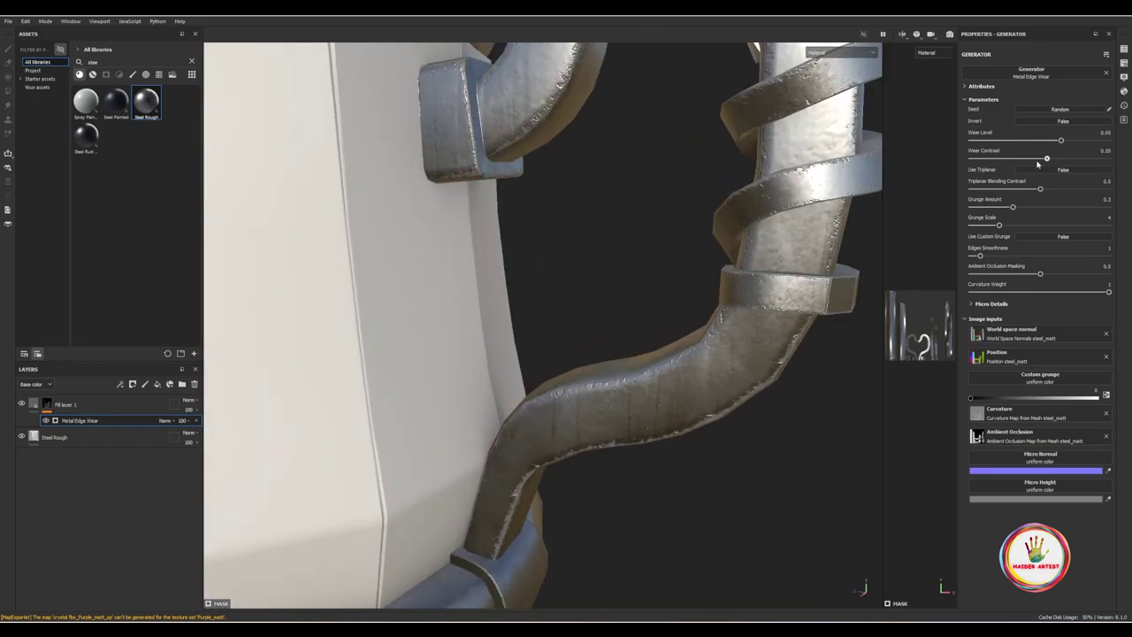
pyautogui.scroll(-5, 648, 258)
pyautogui.keyDown('alt'); pyautogui.moveTo(576, 303); pyautogui.dragTo(598, 392); pyautogui.keyUp('alt')
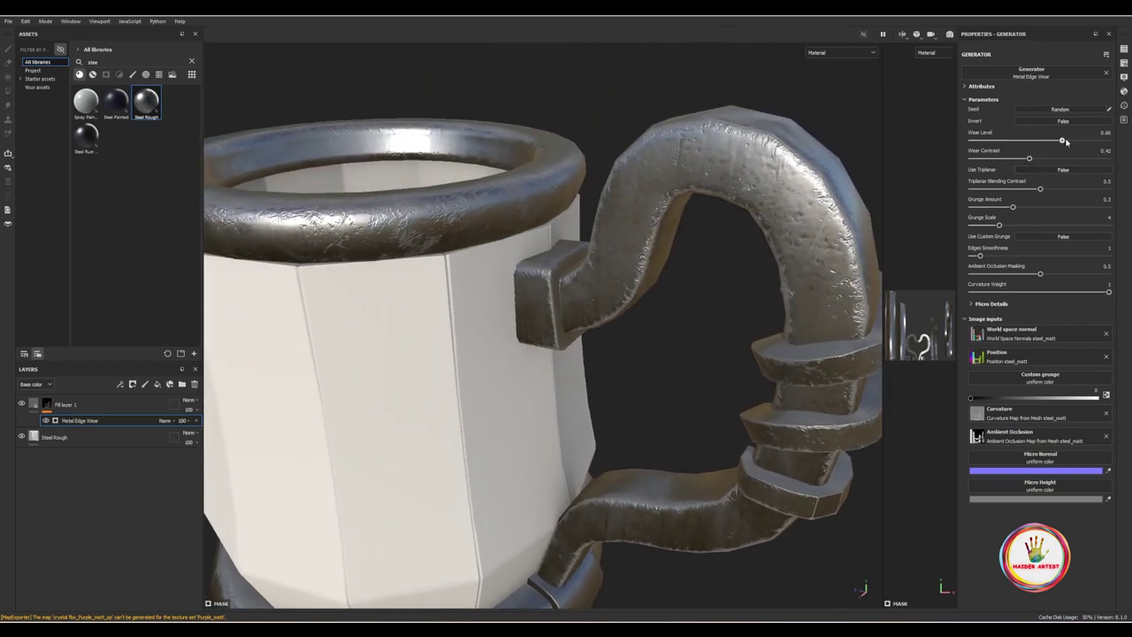
pyautogui.moveTo(1066, 141); pyautogui.dragTo(1069, 142)
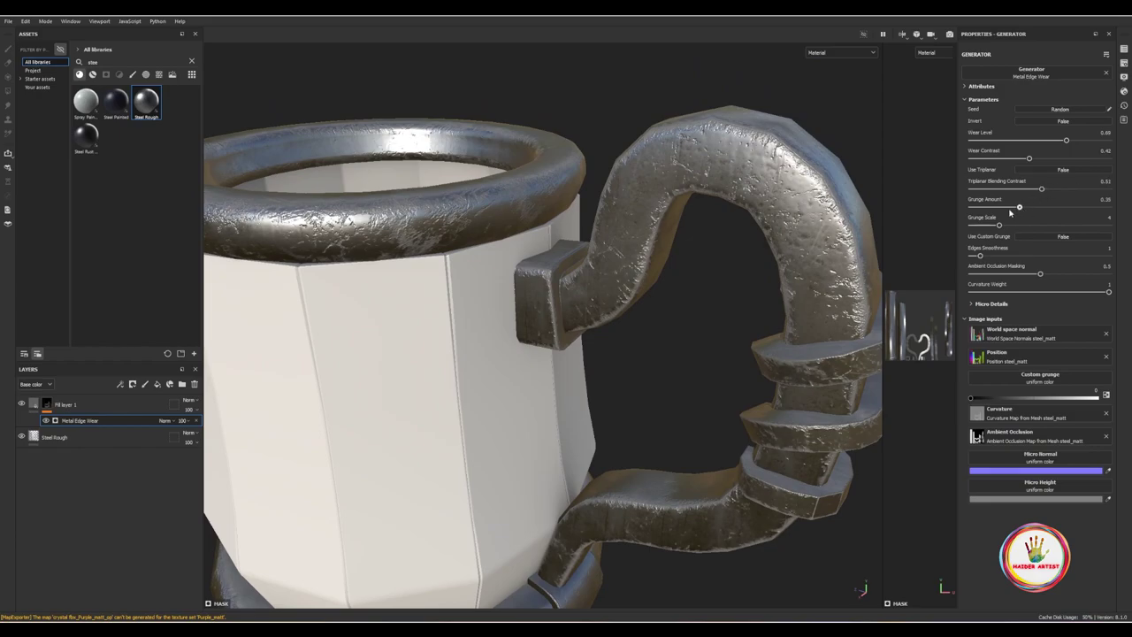
# Step: Lower and vary the grunge, set Edges Smoothness 1.45 and Curvature Weight 0.92
pyautogui.moveTo(1010, 212); pyautogui.dragTo(1006, 213)
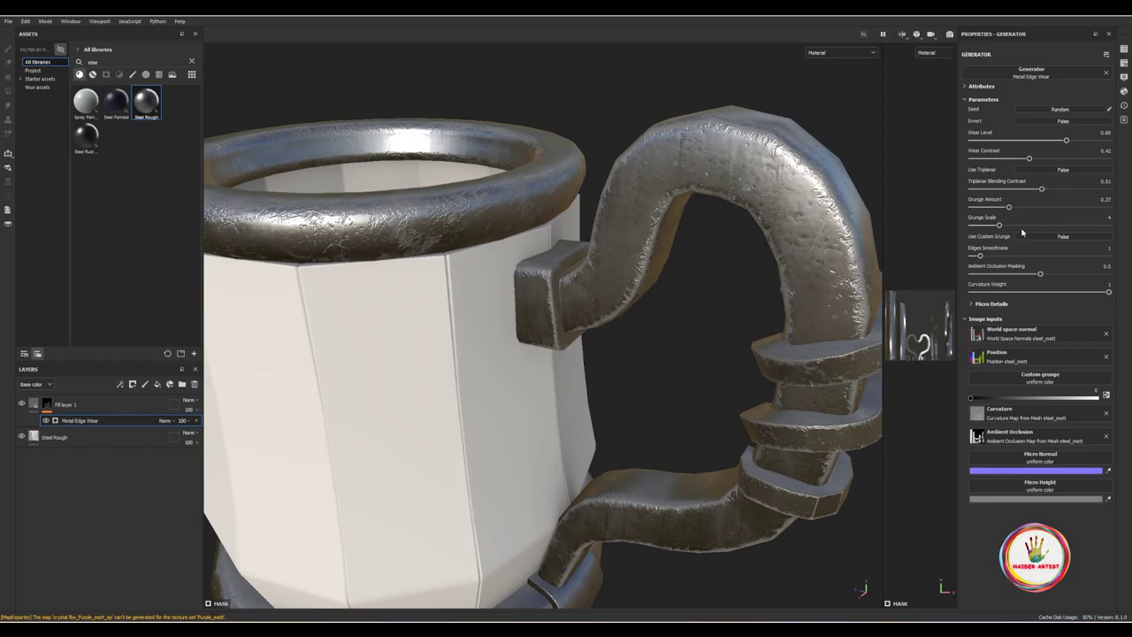
pyautogui.moveTo(1014, 229); pyautogui.dragTo(1008, 228)
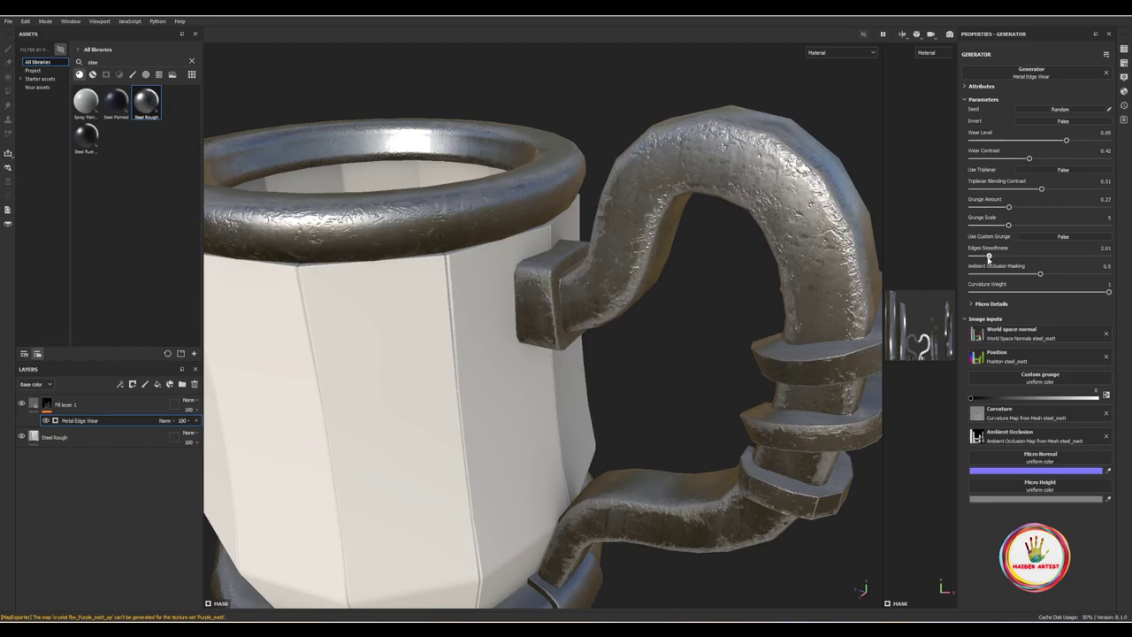
pyautogui.moveTo(983, 255); pyautogui.dragTo(983, 261)
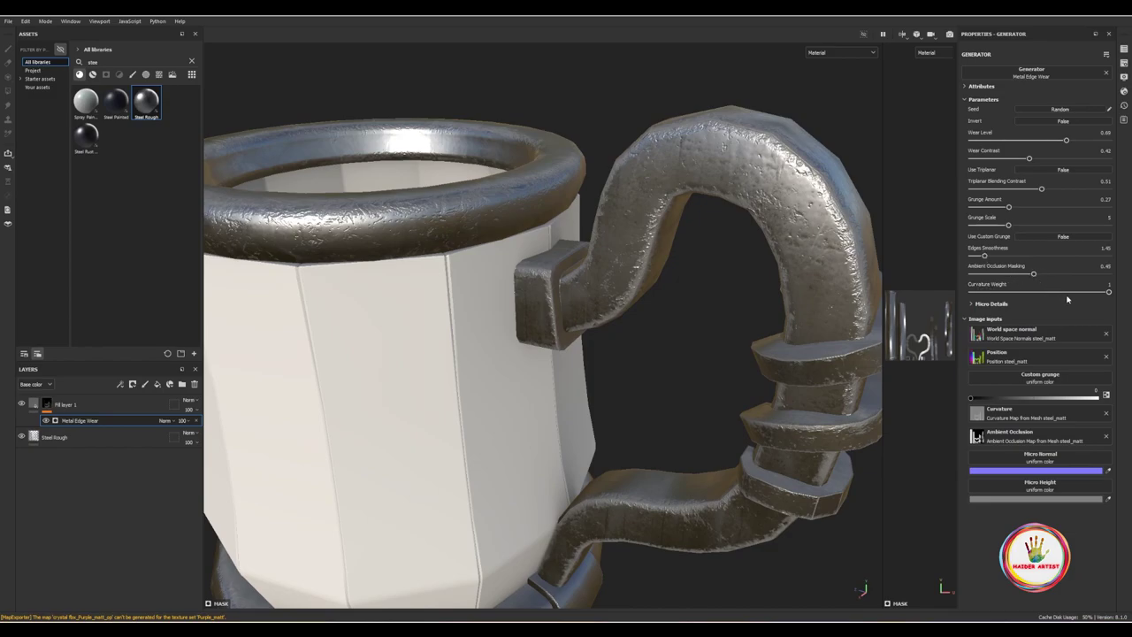
pyautogui.moveTo(1108, 294); pyautogui.dragTo(1108, 298)
pyautogui.moveTo(672, 301)
pyautogui.keyDown('alt'); pyautogui.mouseDown()
pyautogui.moveTo(516, 331)
pyautogui.moveTo(640, 309)
pyautogui.moveTo(661, 272)
pyautogui.mouseUp(); pyautogui.keyUp('alt')
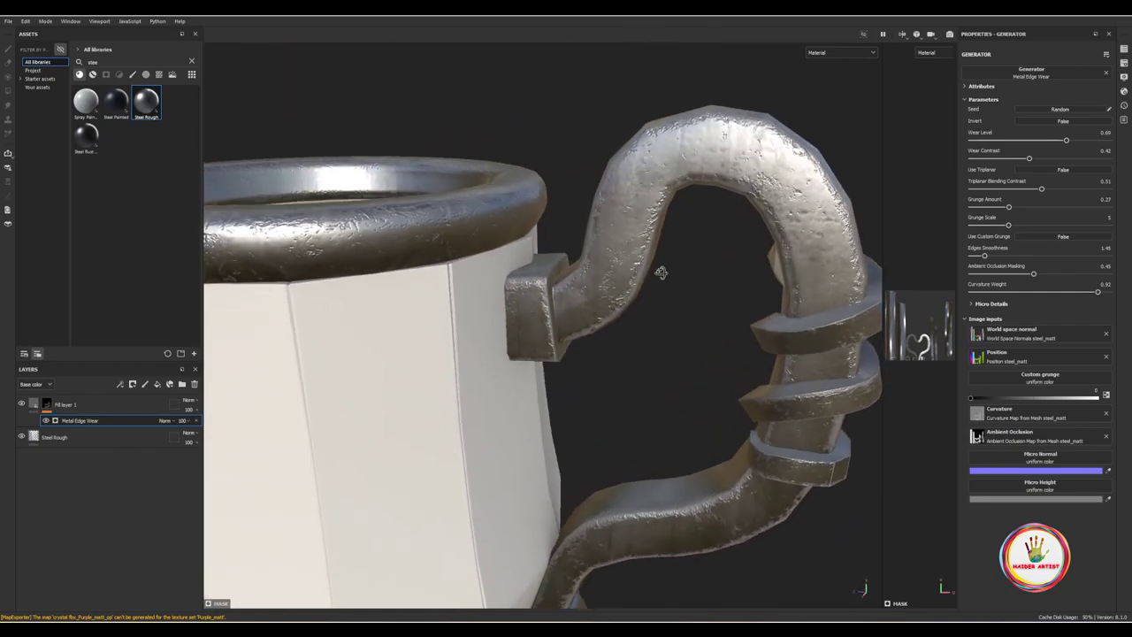
pyautogui.scroll(-1, 661, 272)
pyautogui.scroll(-3, 607, 379)
pyautogui.scroll(2, 639, 278)
pyautogui.scroll(2, 618, 322)
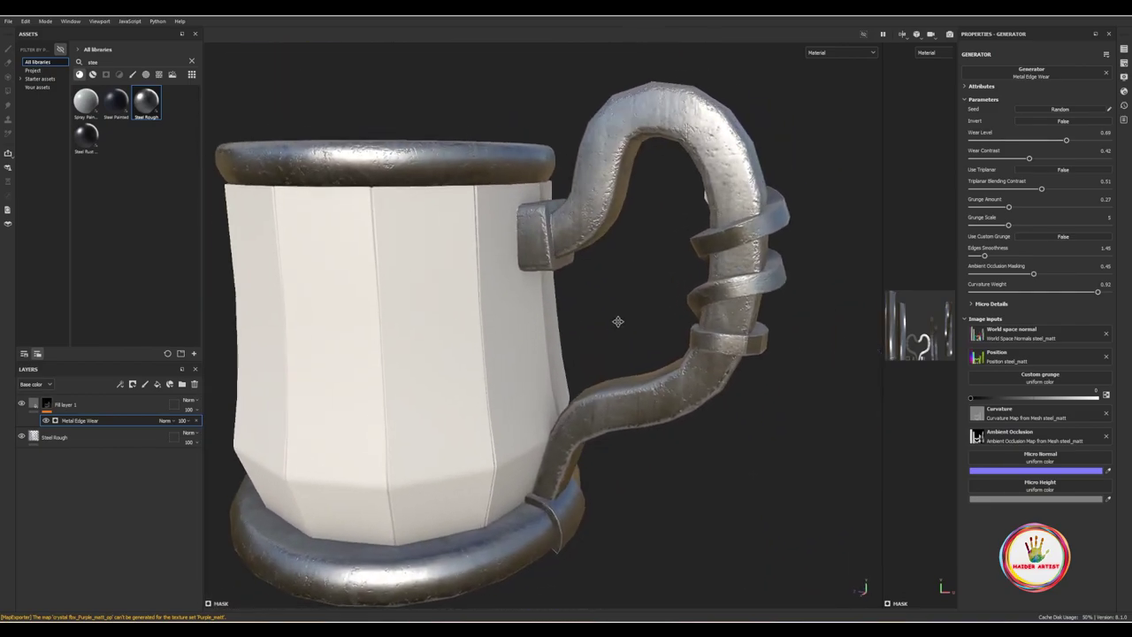
# Step: Group Fill layer 1 and Steel Rough in a black-masked folder named 'steel'
pyautogui.click(182, 384)
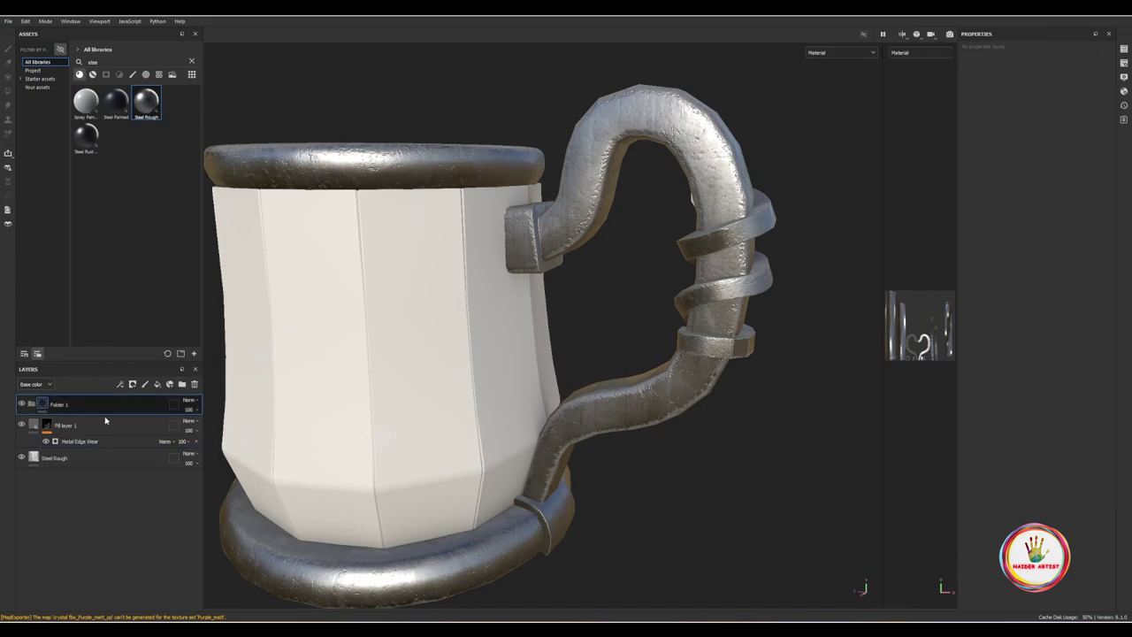
pyautogui.click(66, 425)
pyautogui.keyDown('shift'); pyautogui.click(55, 459); pyautogui.keyUp('shift')
pyautogui.moveTo(66, 426); pyautogui.dragTo(69, 404)
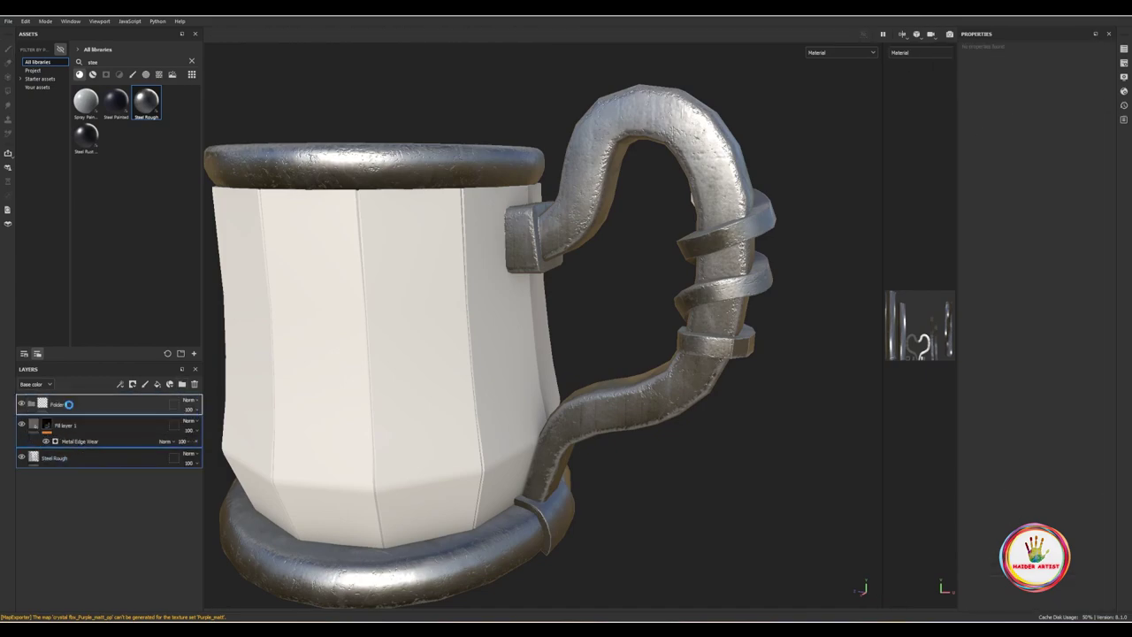
pyautogui.doubleClick(64, 405)
pyautogui.write('steel')
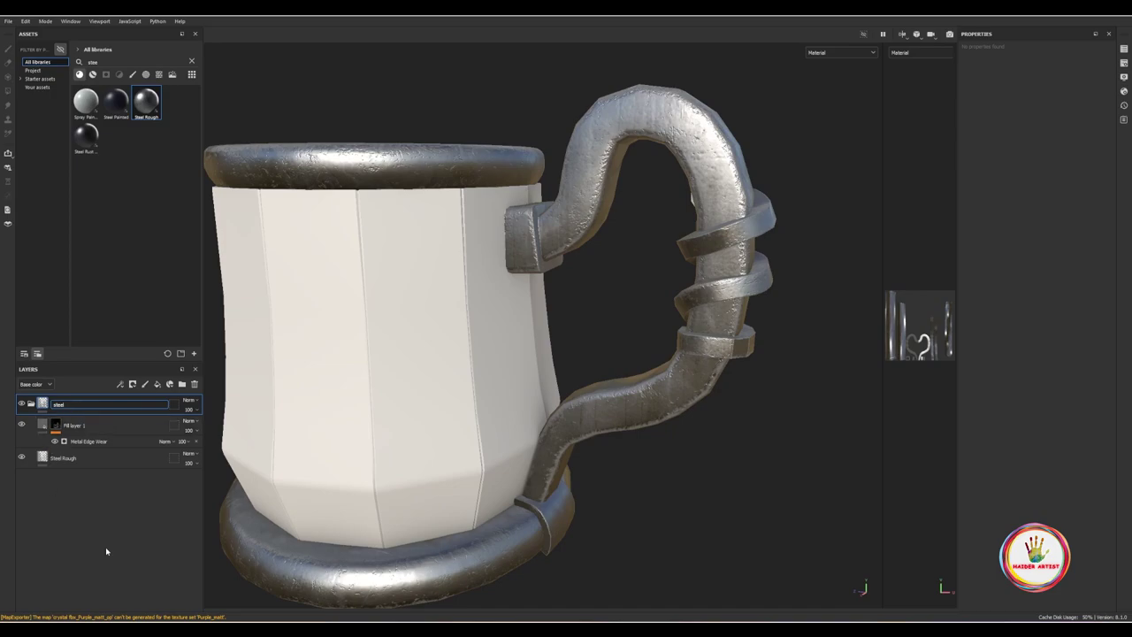
pyautogui.press('Return')
pyautogui.rightClick(74, 408)
pyautogui.click(132, 41)
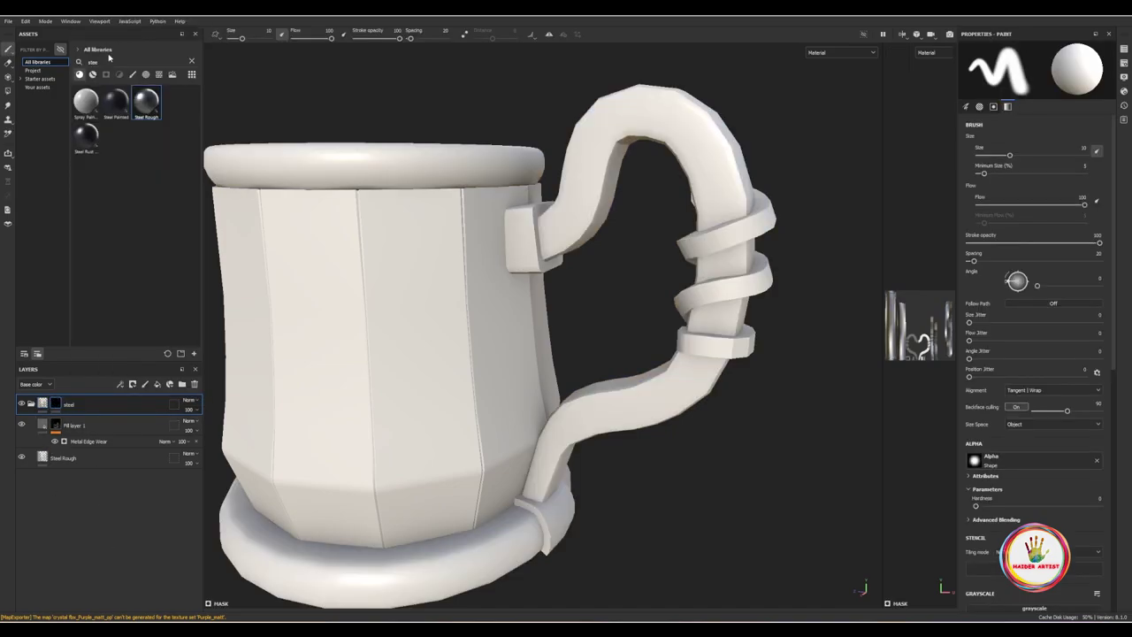
# Step: Polygon-fill the steel mask in mesh mode on the rim, handle and base; add a folder
pyautogui.click(8, 92)
pyautogui.click(243, 35)
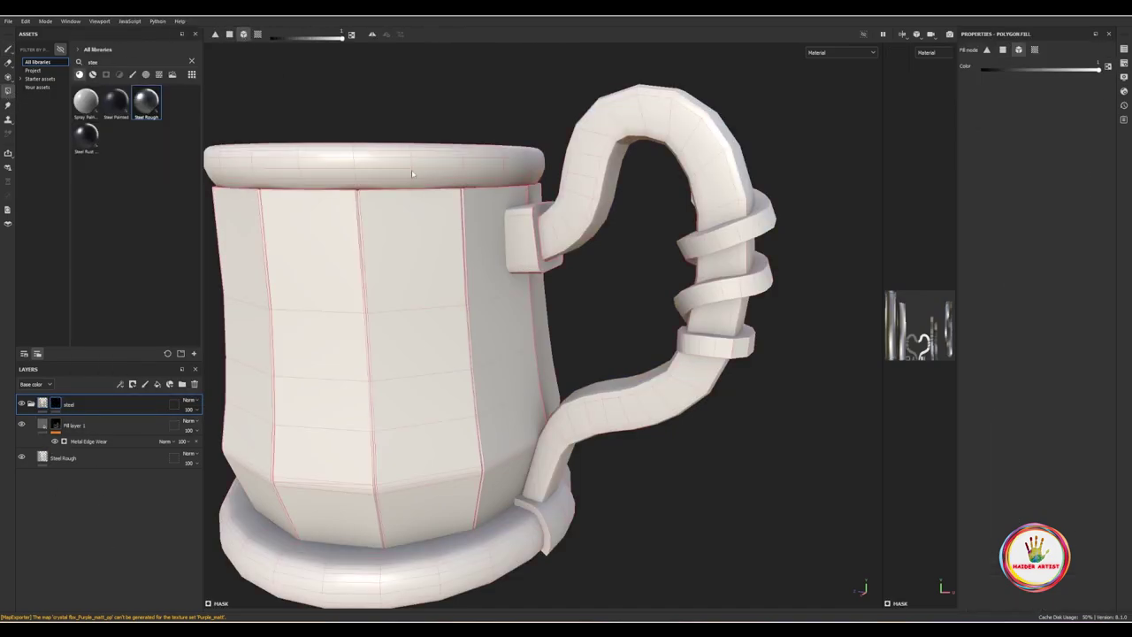
pyautogui.click(412, 168)
pyautogui.click(544, 223)
pyautogui.click(556, 523)
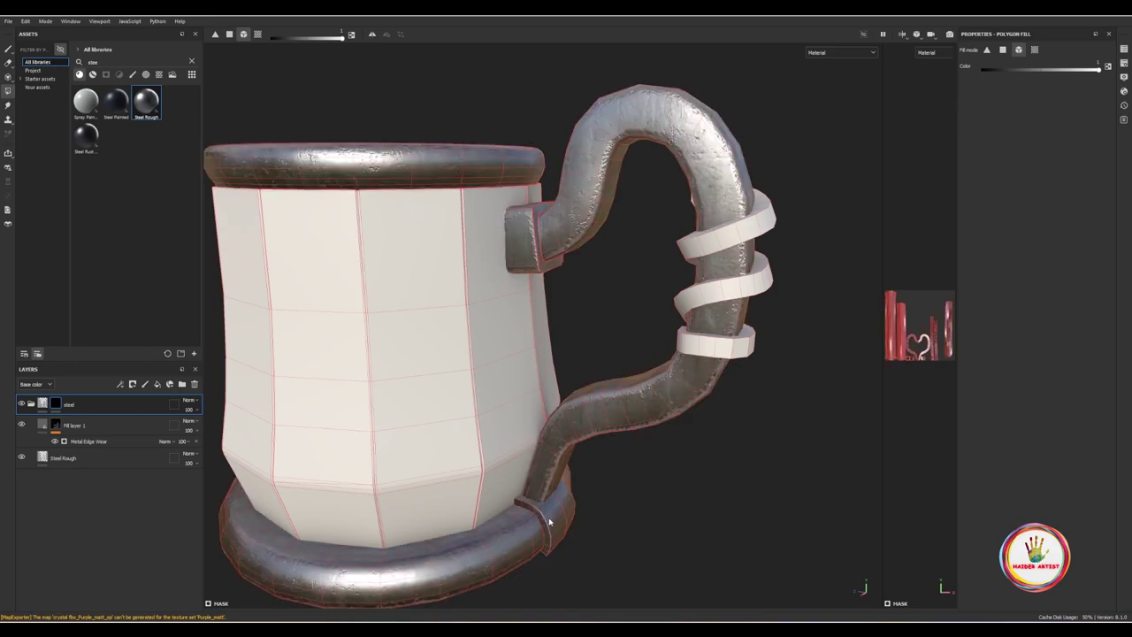
pyautogui.scroll(-5, 583, 398)
pyautogui.scroll(5, 628, 345)
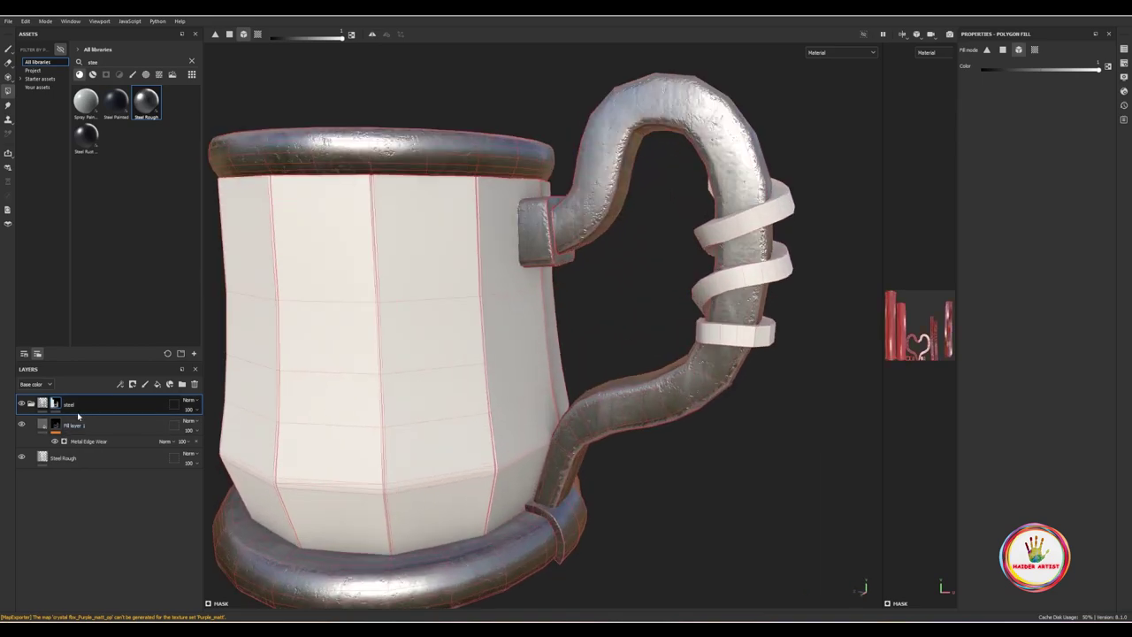
pyautogui.click(182, 385)
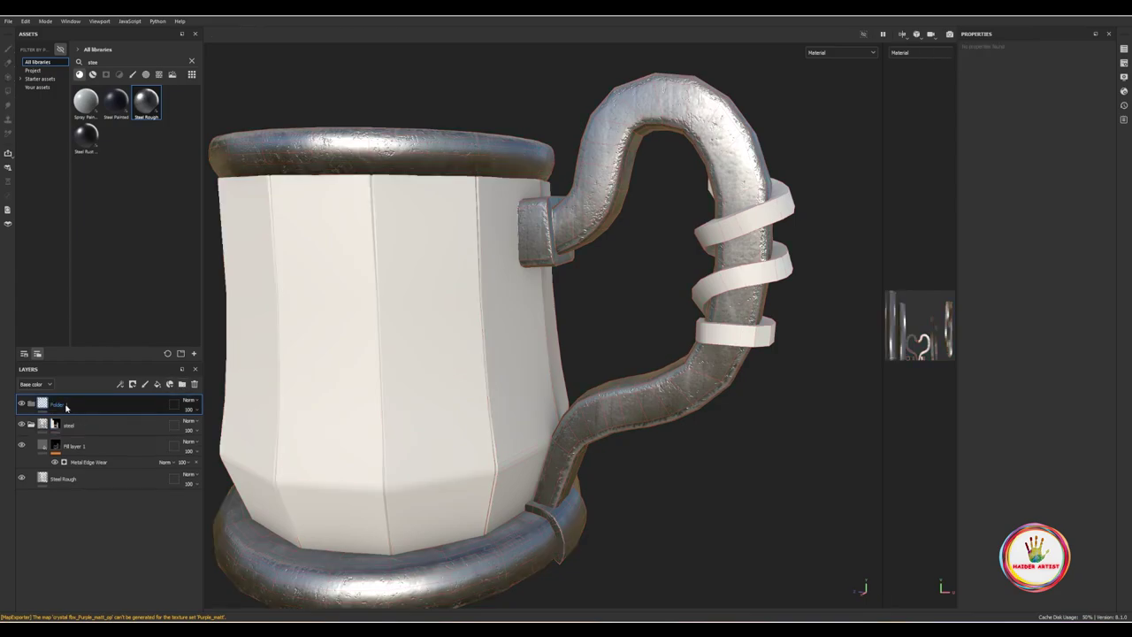
# Step: Rename the new folder 'band' with a black mask, collapse steel, and add Fill layer 2
pyautogui.doubleClick(62, 406)
pyautogui.write('band')
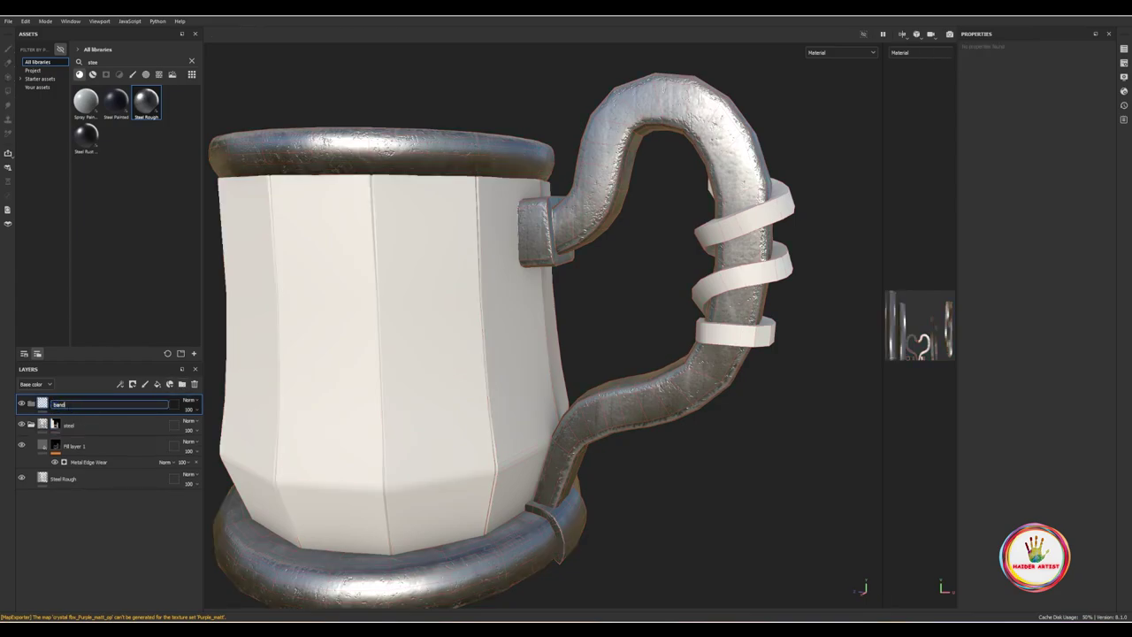
pyautogui.press('Return')
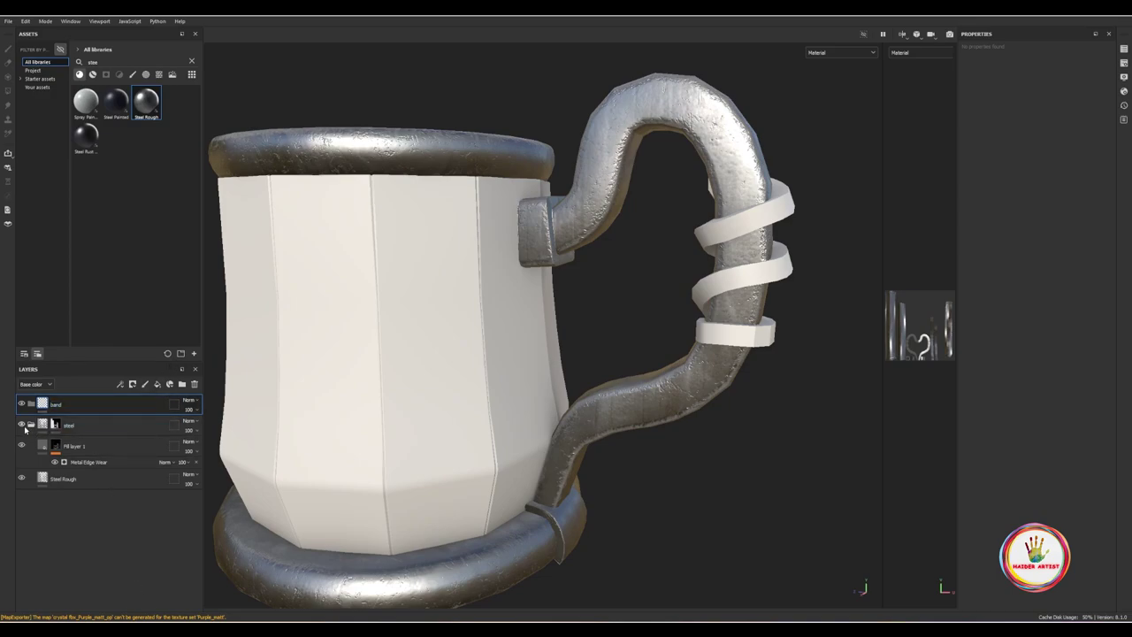
pyautogui.click(31, 424)
pyautogui.click(158, 384)
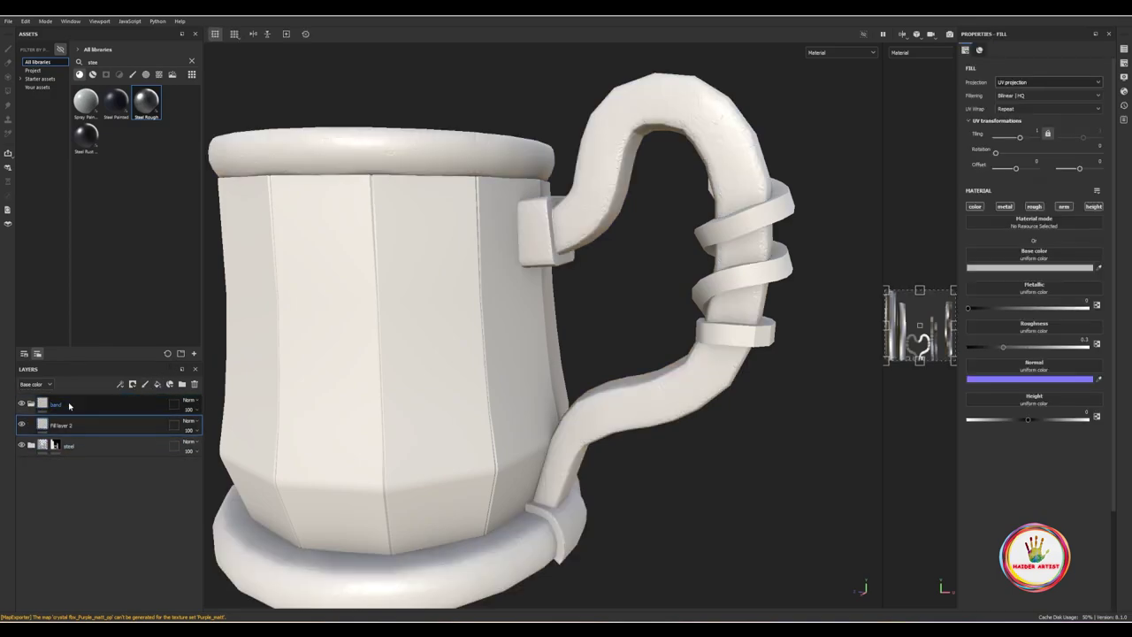
pyautogui.rightClick(71, 407)
pyautogui.click(108, 18)
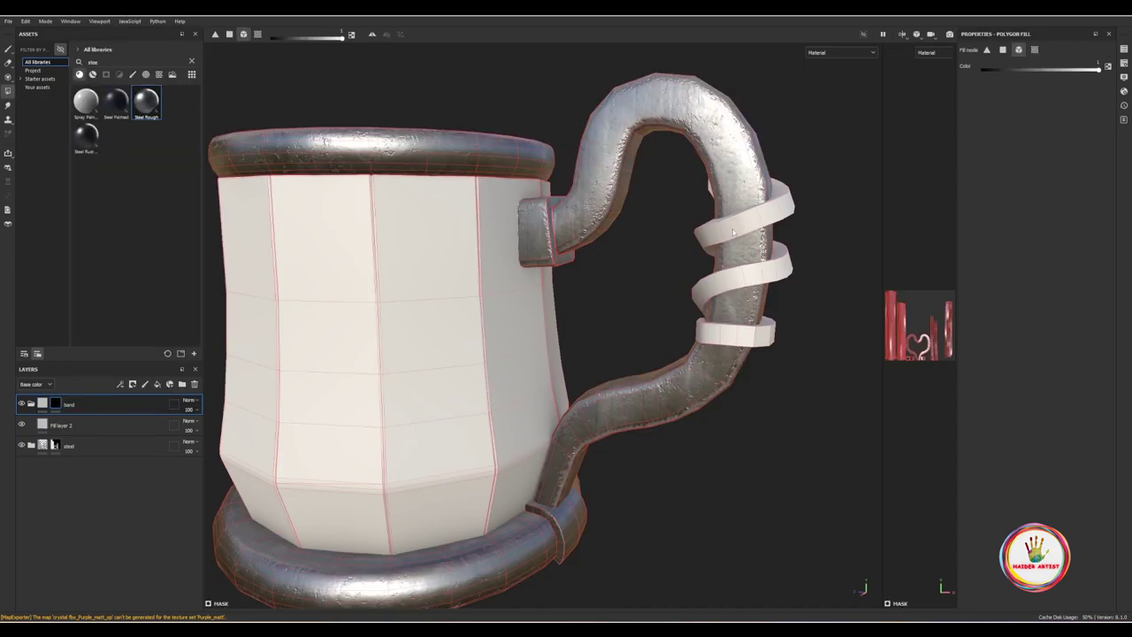
pyautogui.moveTo(734, 232)
pyautogui.keyDown('alt'); pyautogui.mouseDown()
pyautogui.moveTo(590, 253)
pyautogui.moveTo(525, 298)
pyautogui.moveTo(547, 284)
pyautogui.mouseUp(); pyautogui.keyUp('alt')
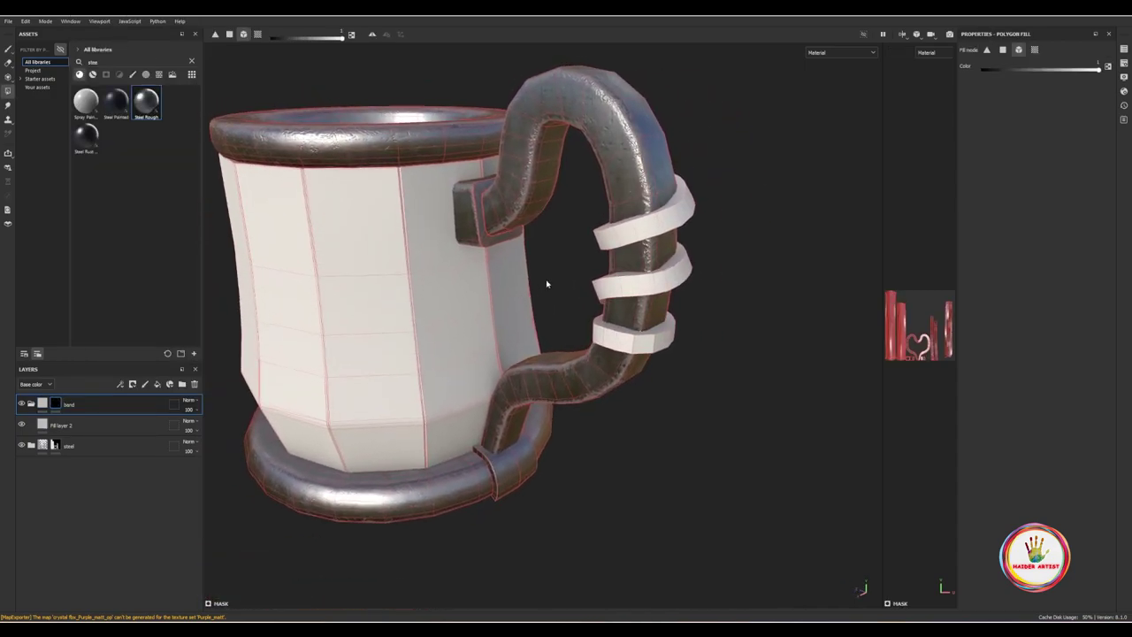
pyautogui.scroll(3, 546, 284)
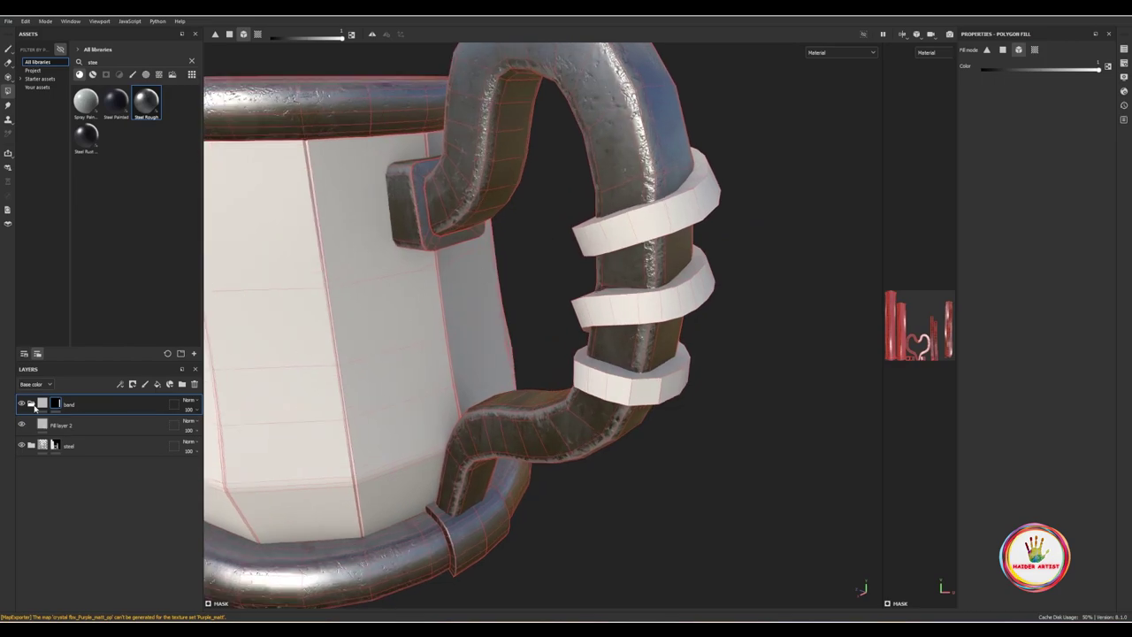
pyautogui.click(62, 425)
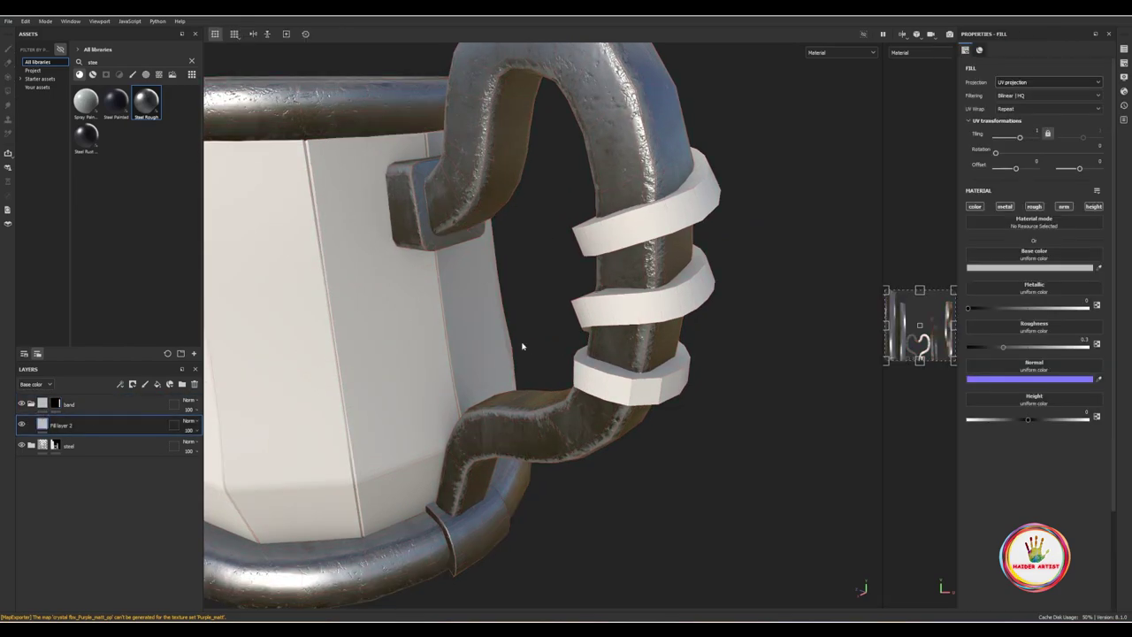
pyautogui.keyDown('alt'); pyautogui.moveTo(522, 346); pyautogui.dragTo(873, 312); pyautogui.keyUp('alt')
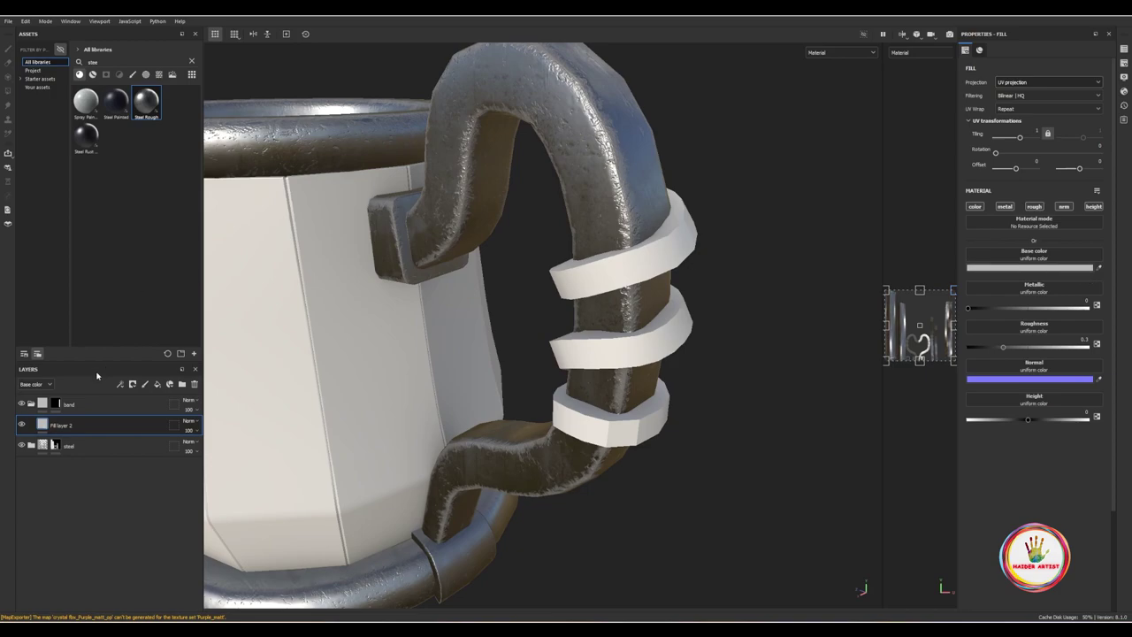
# Step: Search the assets for leather and apply the Leather bag material to Fill layer 2
pyautogui.click(191, 62)
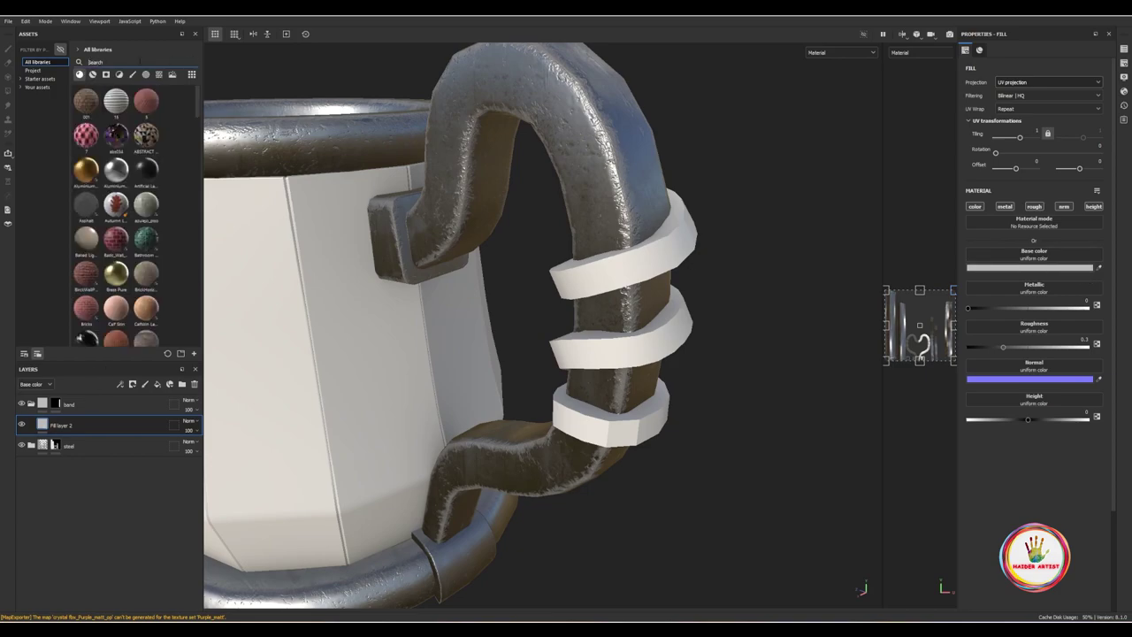
pyautogui.write('me')
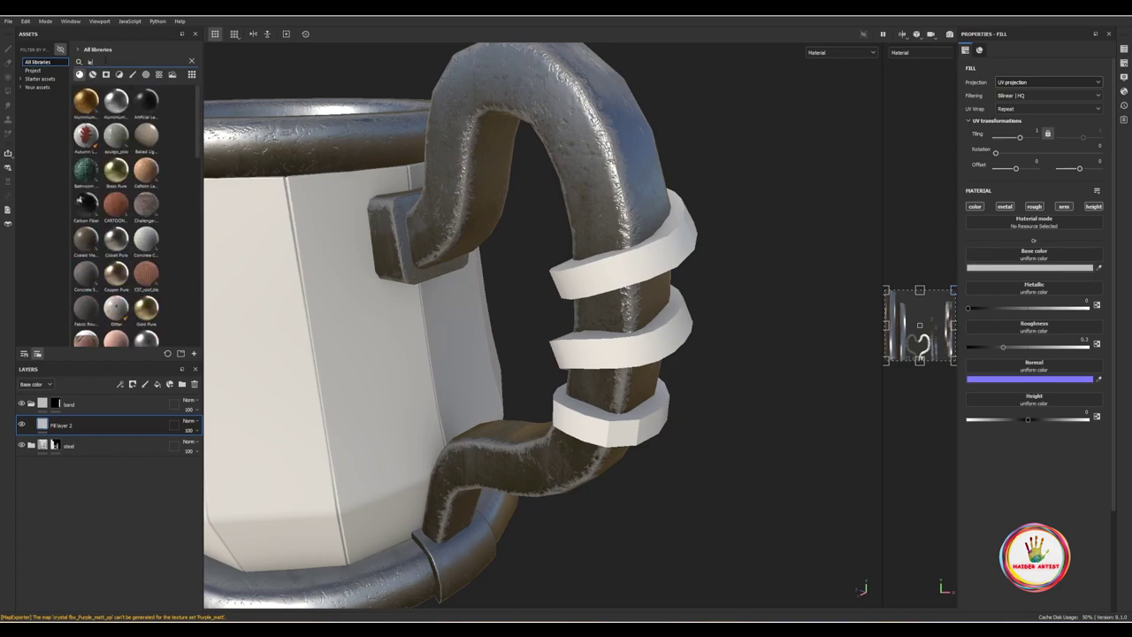
pyautogui.write('th')
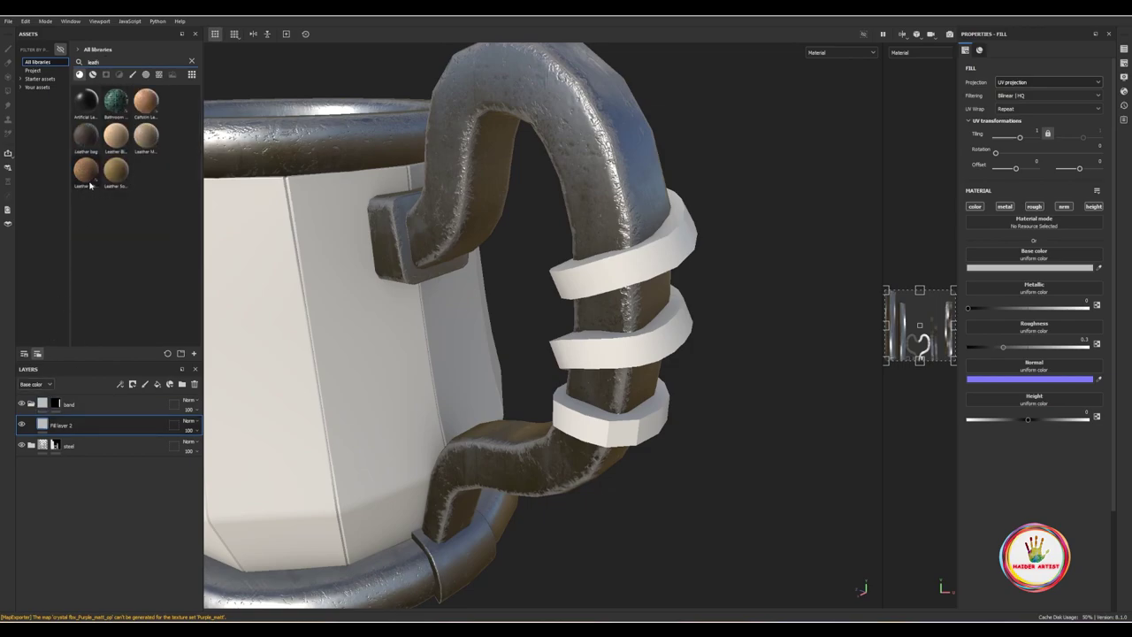
pyautogui.moveTo(86, 136)
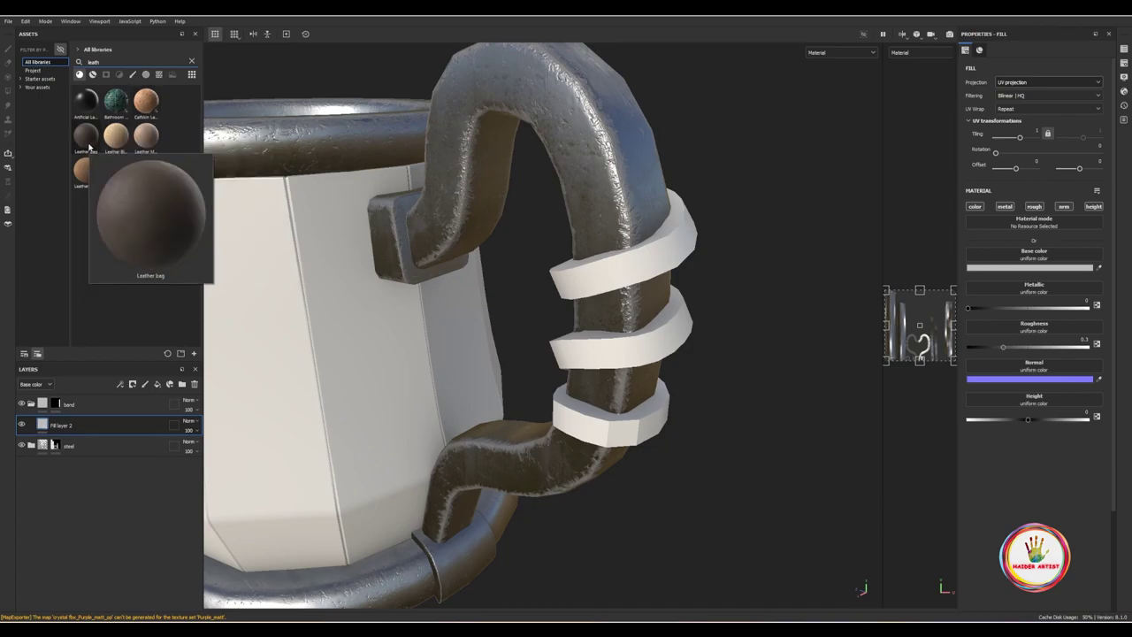
pyautogui.moveTo(88, 148); pyautogui.dragTo(81, 425)
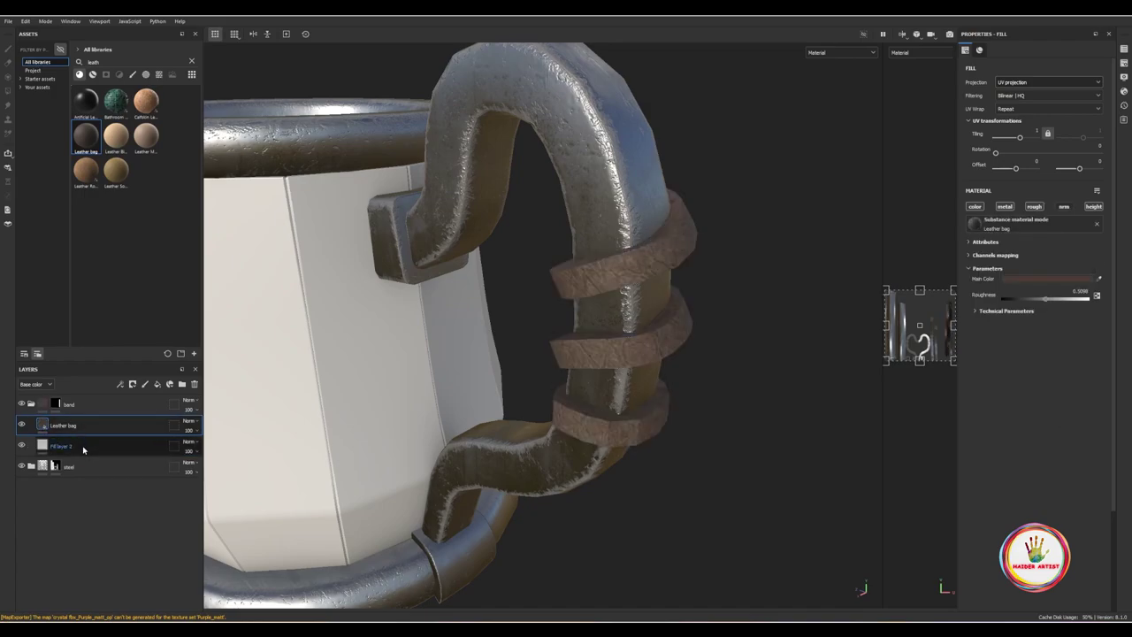
pyautogui.click(95, 446)
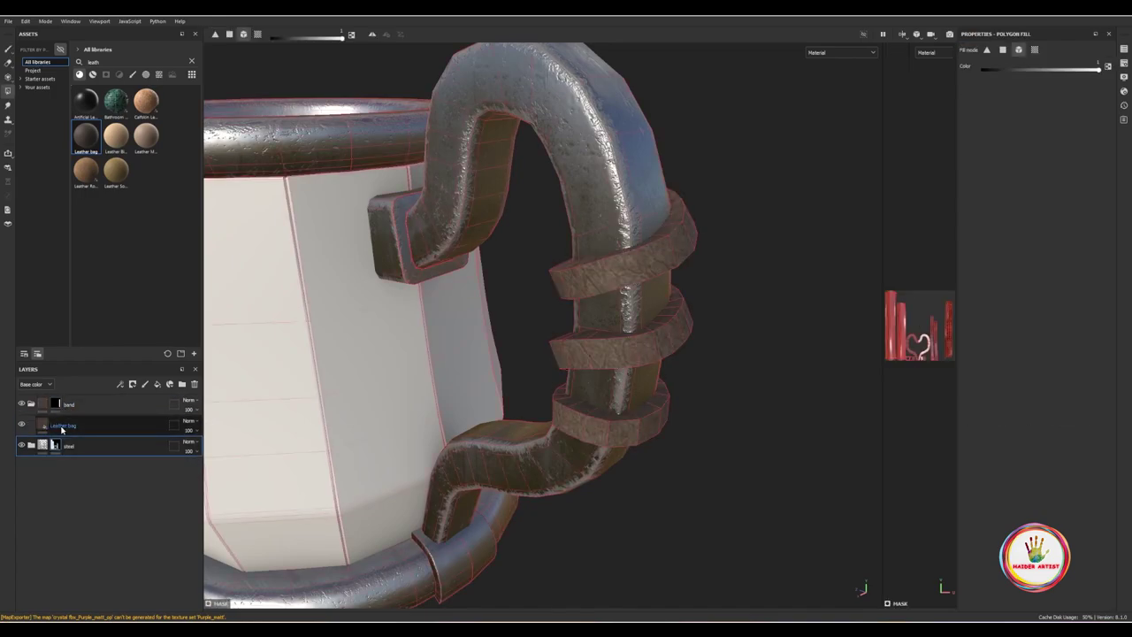
# Step: Switch the Leather bag layer to tri-planar projection and raise its tiling to about 25.67
pyautogui.click(88, 425)
pyautogui.scroll(3, 713, 296)
pyautogui.click(1018, 82)
pyautogui.click(1016, 112)
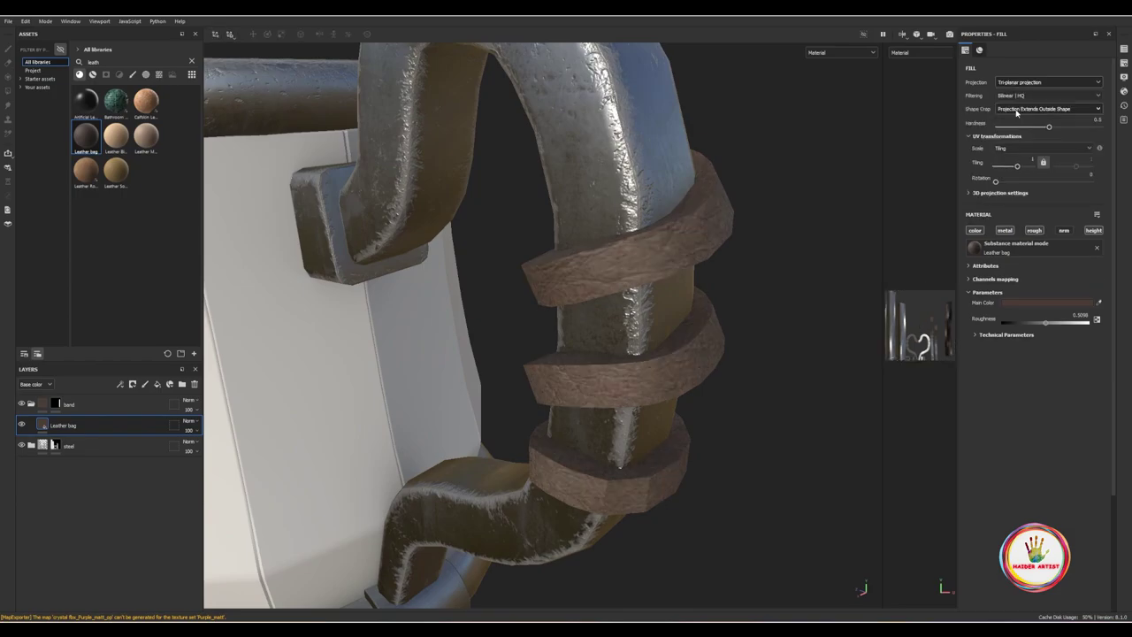
pyautogui.moveTo(1018, 169); pyautogui.dragTo(1024, 171)
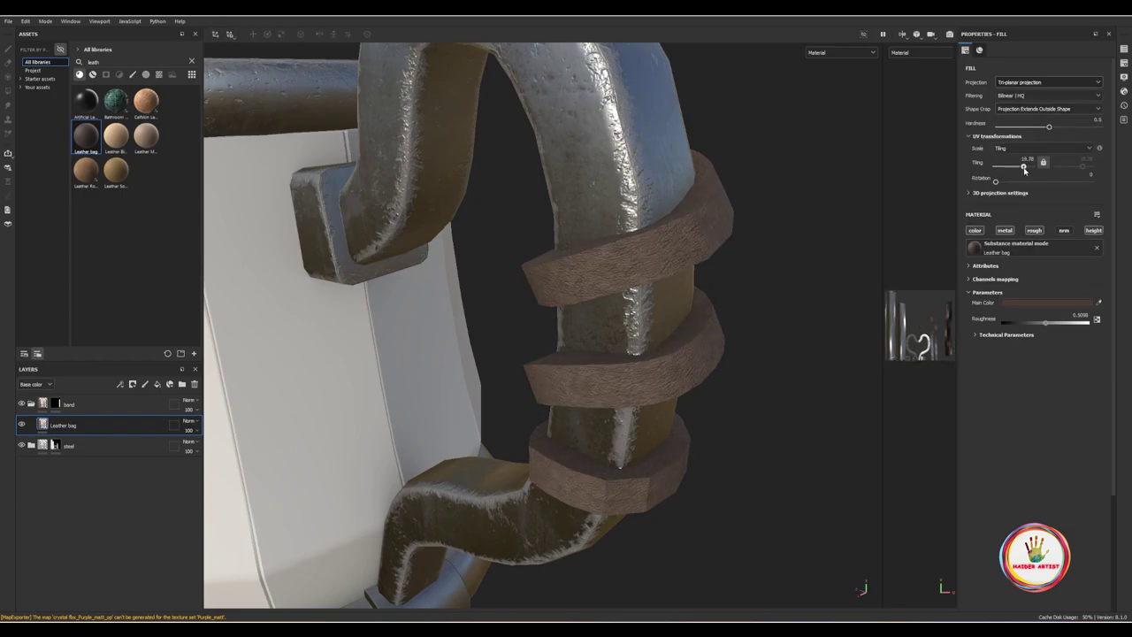
pyautogui.moveTo(619, 329)
pyautogui.keyDown('alt'); pyautogui.mouseDown()
pyautogui.moveTo(745, 268)
pyautogui.moveTo(662, 328)
pyautogui.moveTo(589, 298)
pyautogui.mouseUp(); pyautogui.keyUp('alt')
pyautogui.scroll(-5, 663, 334)
pyautogui.scroll(5, 664, 336)
pyautogui.scroll(3, 589, 298)
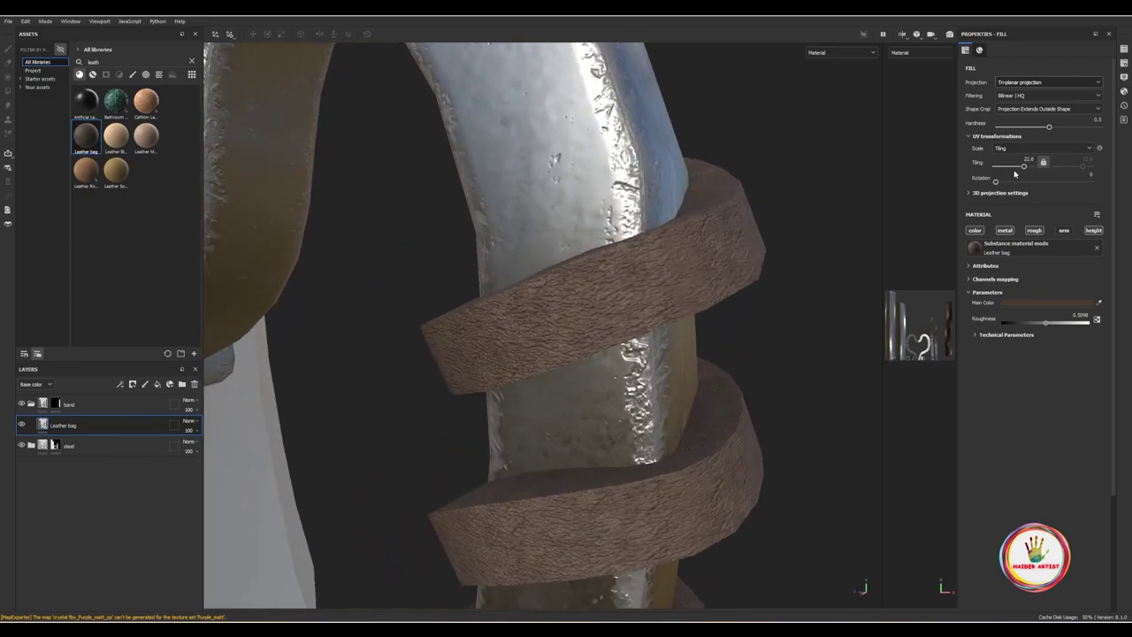
pyautogui.moveTo(1015, 174); pyautogui.dragTo(1026, 168)
pyautogui.moveTo(551, 156)
pyautogui.keyDown('alt'); pyautogui.mouseDown()
pyautogui.moveTo(635, 475)
pyautogui.moveTo(752, 425)
pyautogui.mouseUp(); pyautogui.keyUp('alt')
# Step: Set the leather's main colour to a muted, slightly darker brown
pyautogui.click(1065, 304)
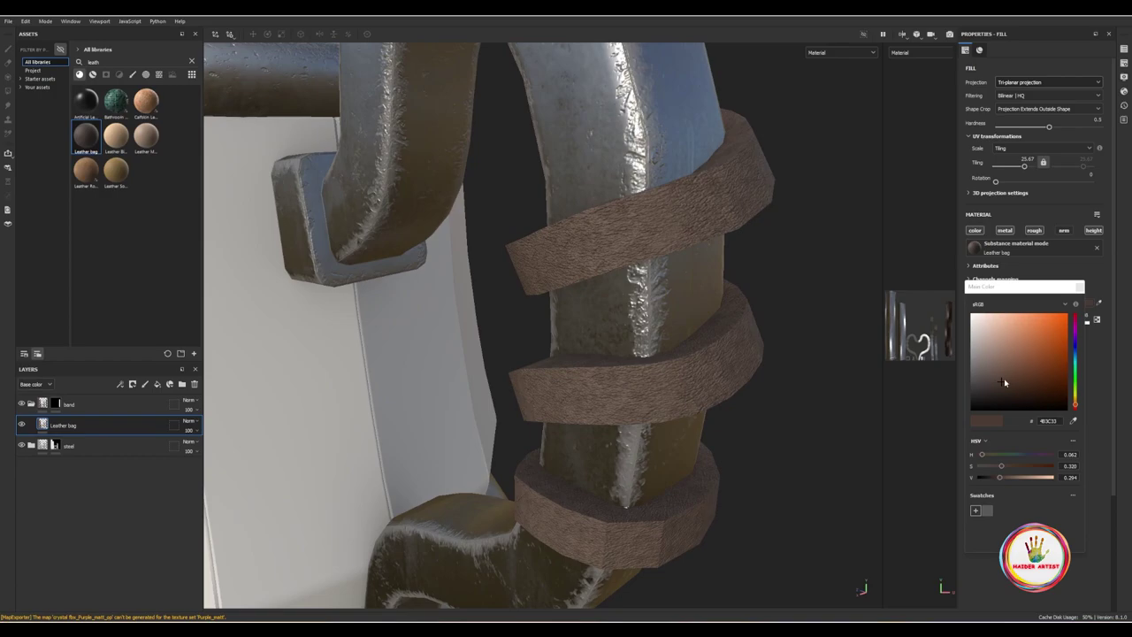
pyautogui.moveTo(1015, 380); pyautogui.dragTo(1001, 371)
pyautogui.press('f')
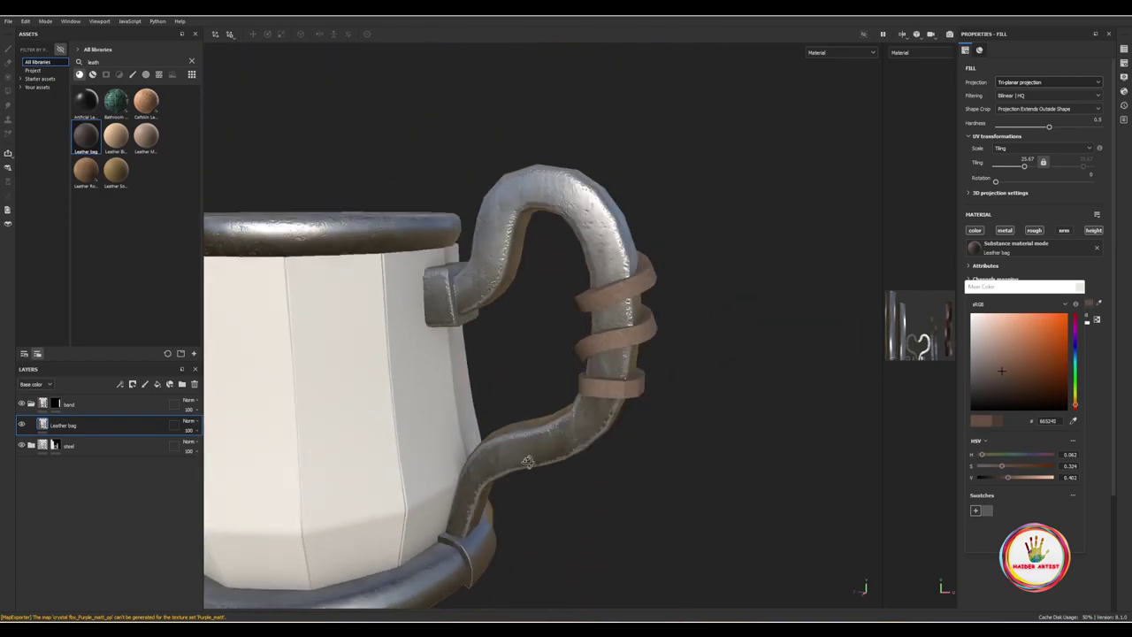
pyautogui.moveTo(1004, 370); pyautogui.dragTo(1007, 366)
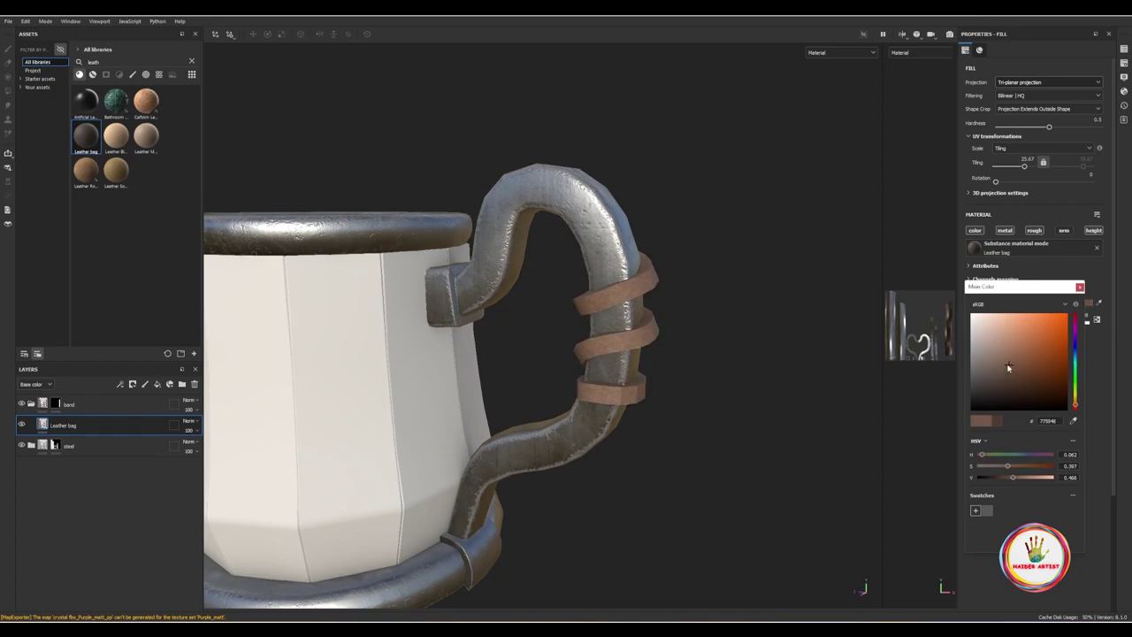
pyautogui.scroll(-5, 629, 373)
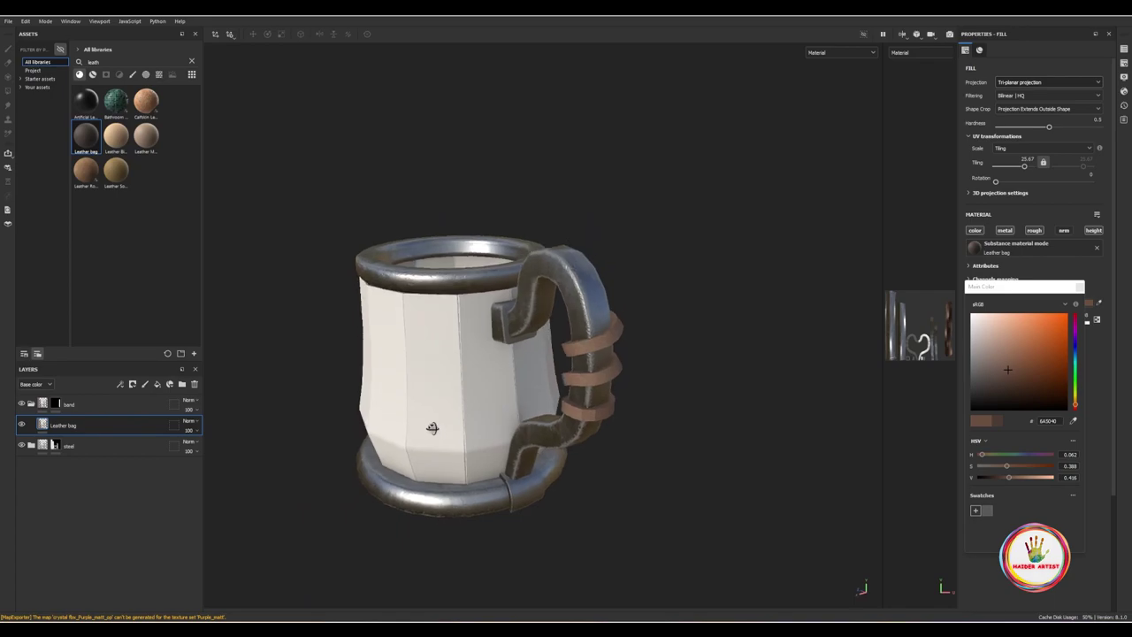
pyautogui.scroll(3, 586, 387)
# Step: Close the colour picker and switch to the mug body's wood_matt texture set
pyautogui.click(893, 347)
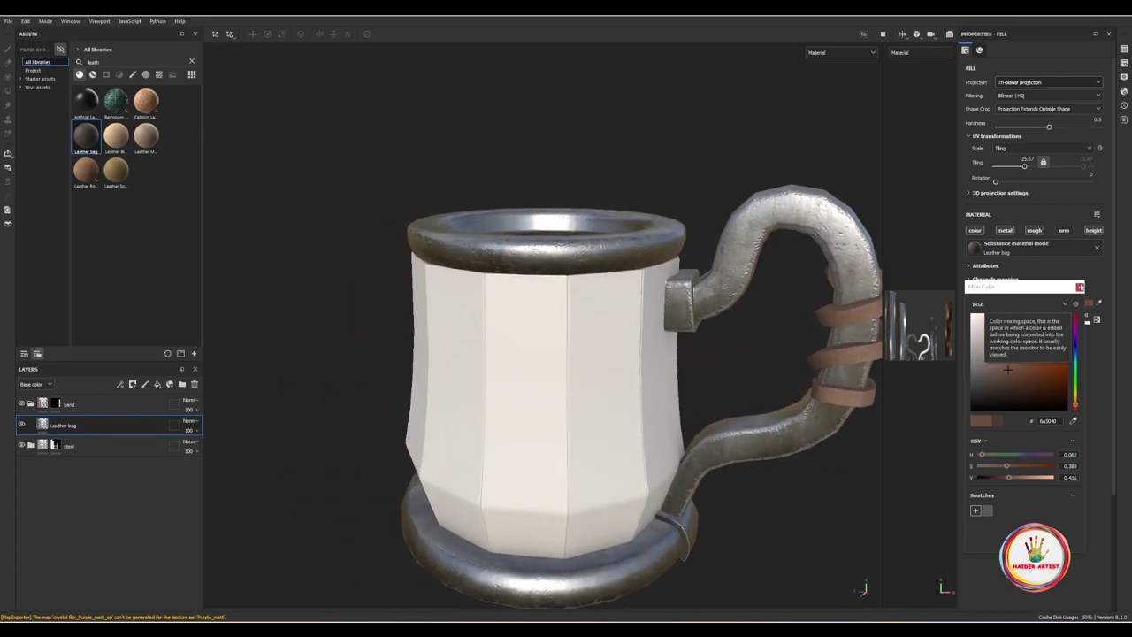
pyautogui.moveTo(893, 347); pyautogui.dragTo(901, 147, button='middle')
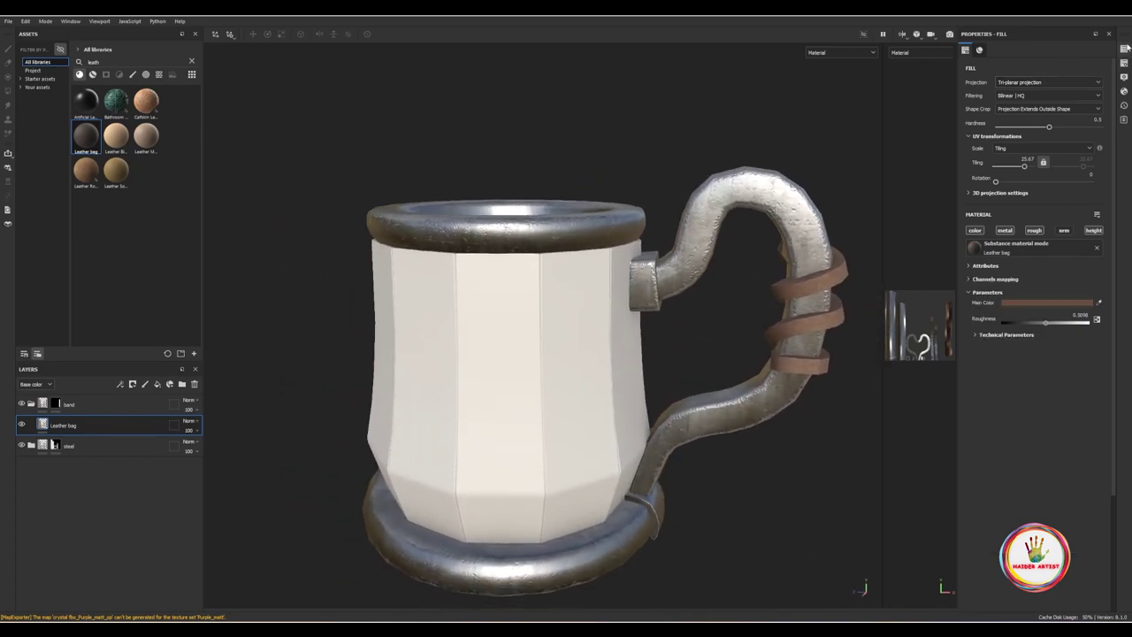
pyautogui.click(1124, 49)
pyautogui.click(982, 84)
# Step: Close the texture set list and delete the body's empty Layer 1
pyautogui.click(1106, 50)
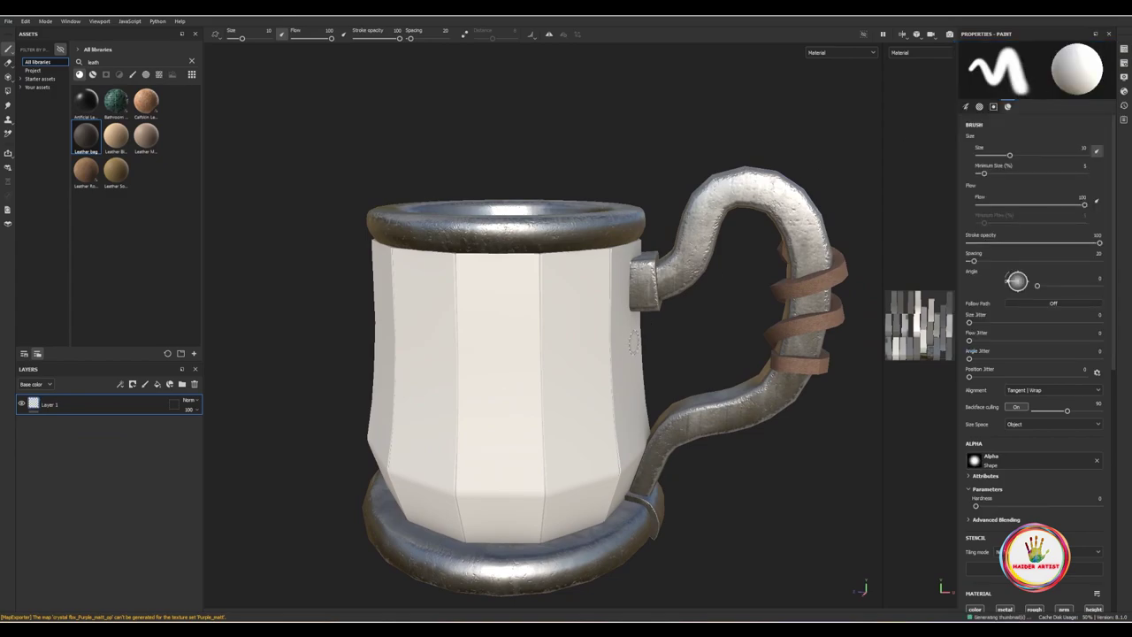
pyautogui.scroll(1, 642, 345)
pyautogui.scroll(1, 619, 341)
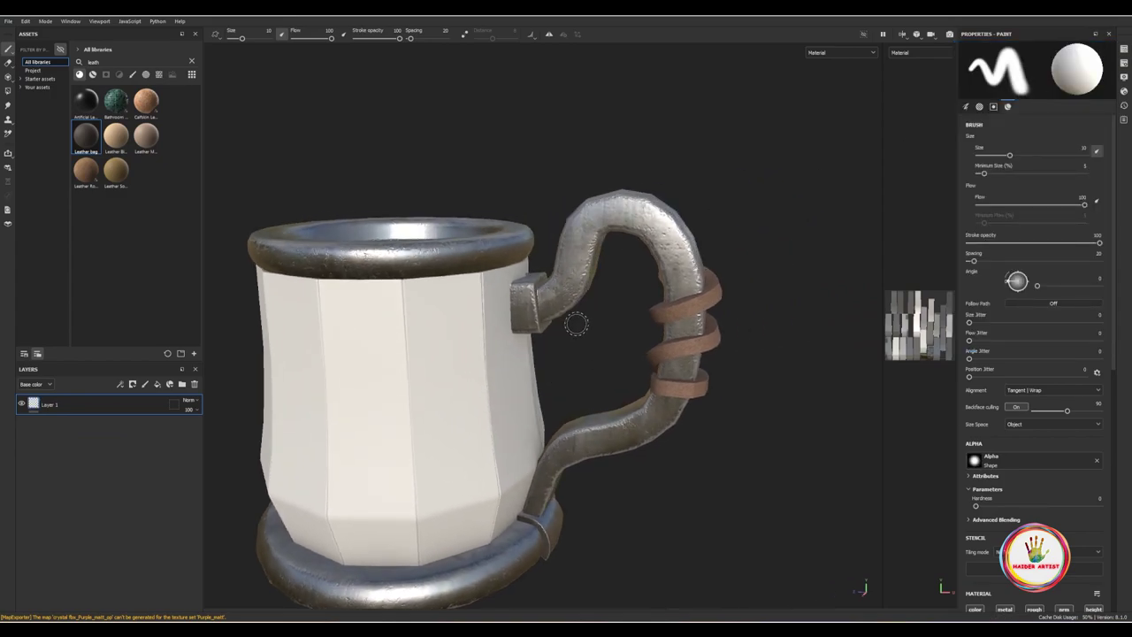
pyautogui.scroll(2, 576, 321)
pyautogui.scroll(2, 498, 397)
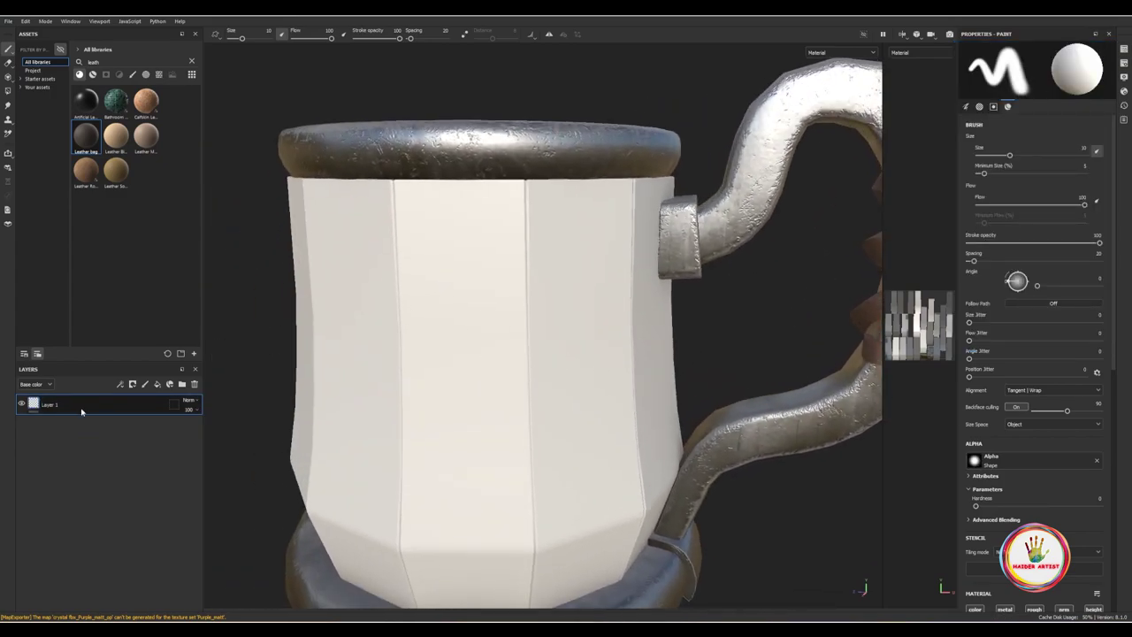
pyautogui.press('Delete')
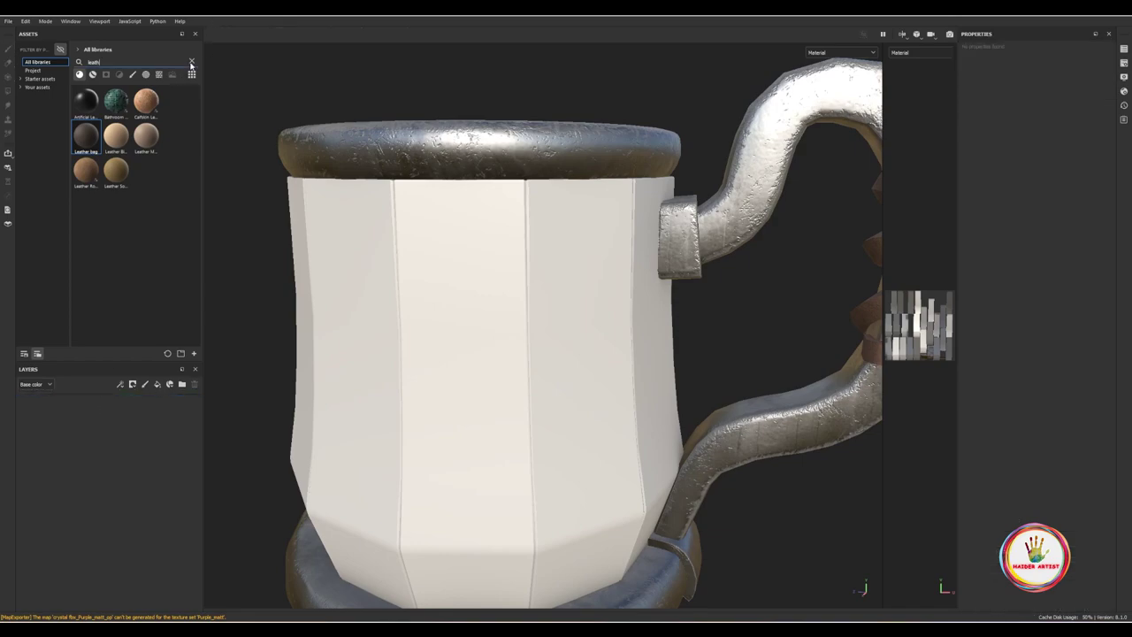
# Step: Search the assets for 'wood' and filter the results to smart materials
pyautogui.click(191, 63)
pyautogui.write('wood')
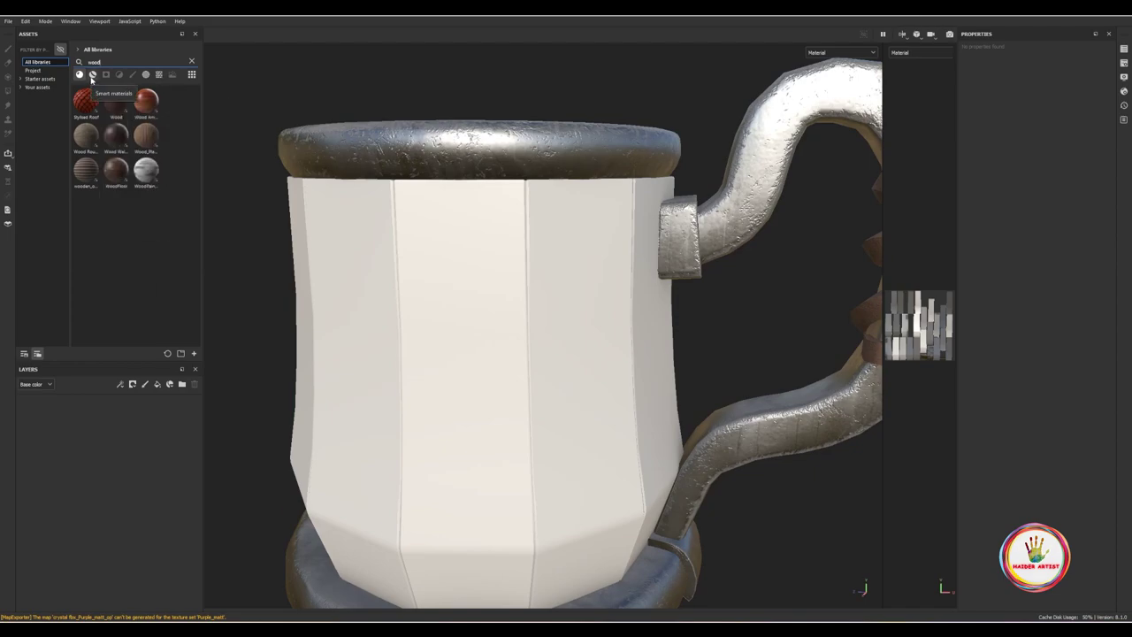
pyautogui.click(93, 75)
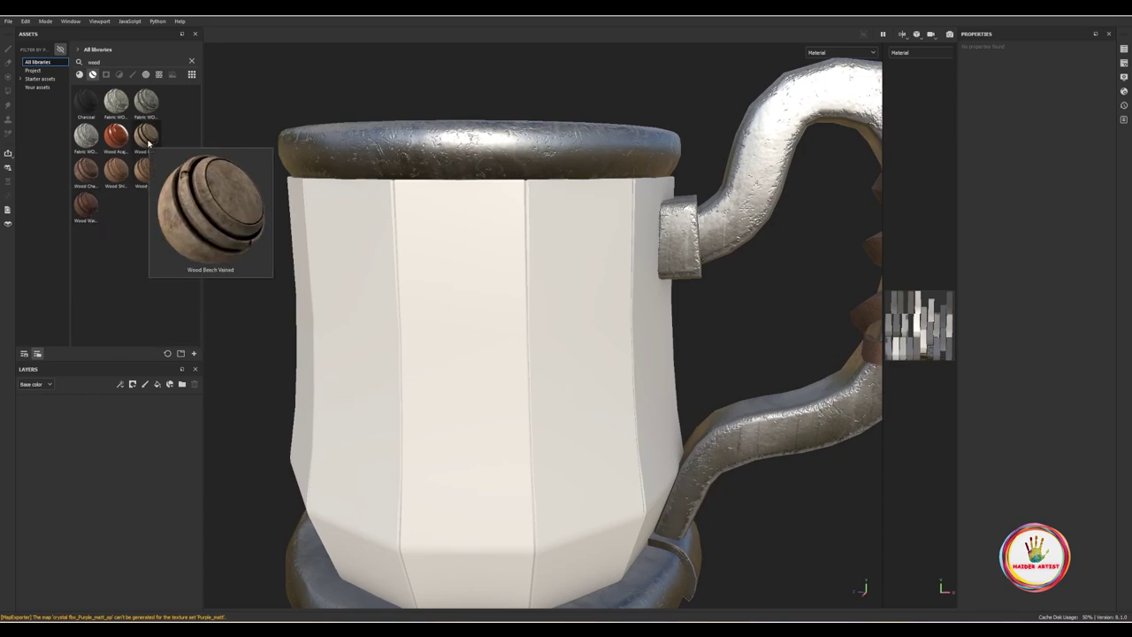
# Step: Add Wood Beech Veined as a layer on the body and inspect it
pyautogui.moveTo(149, 142); pyautogui.dragTo(114, 456)
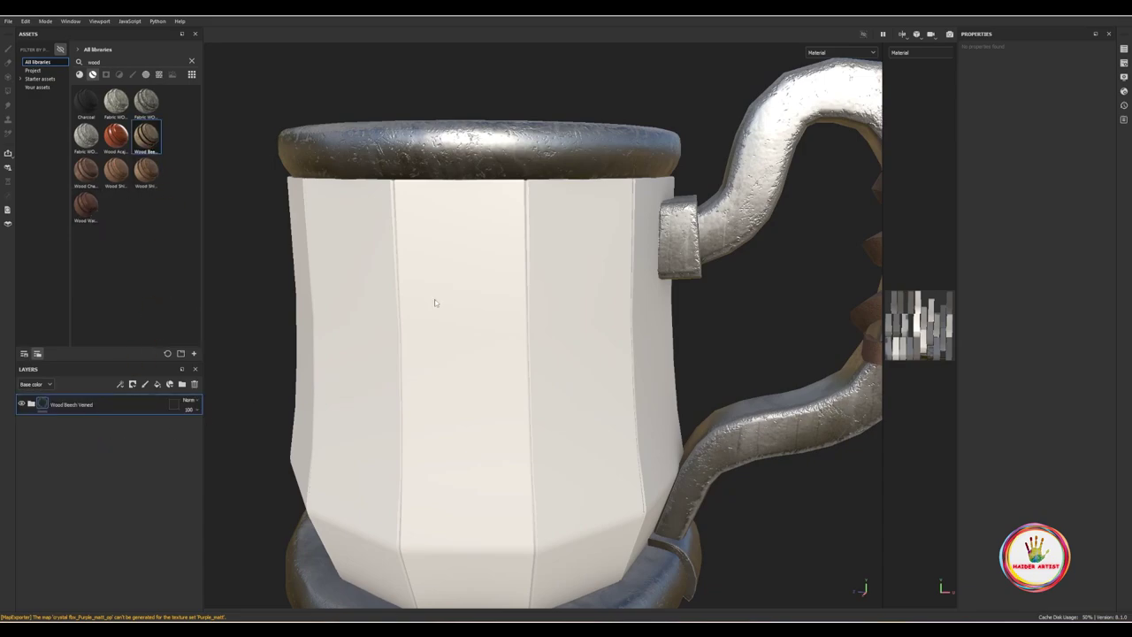
pyautogui.scroll(-3, 448, 339)
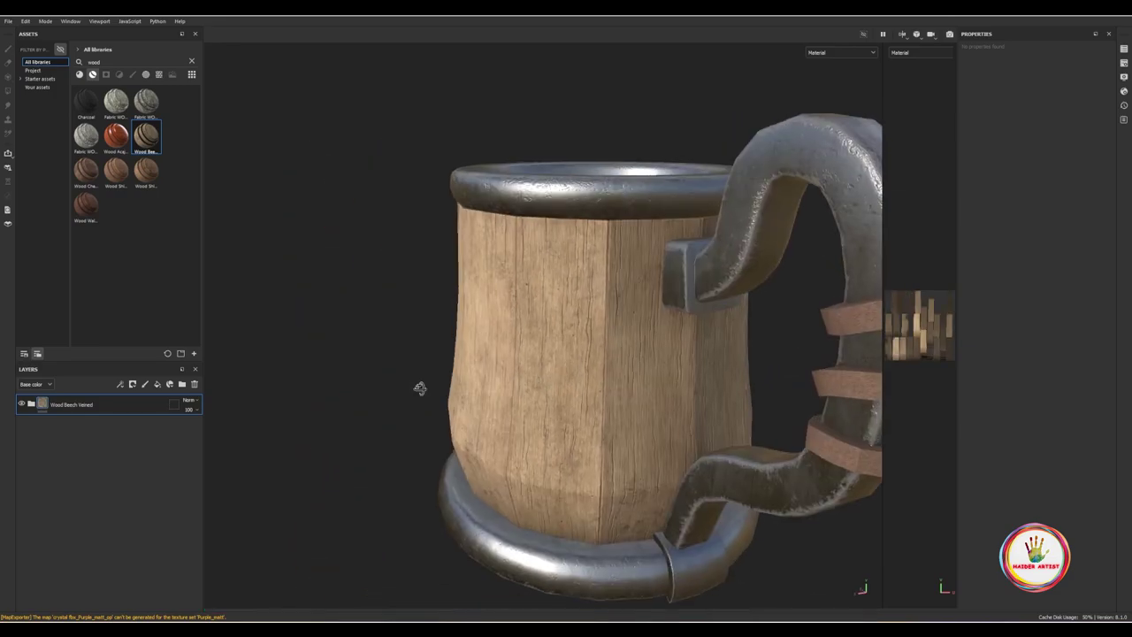
pyautogui.moveTo(448, 338)
pyautogui.keyDown('alt'); pyautogui.mouseDown()
pyautogui.moveTo(614, 371)
pyautogui.moveTo(518, 379)
pyautogui.mouseUp(); pyautogui.keyUp('alt')
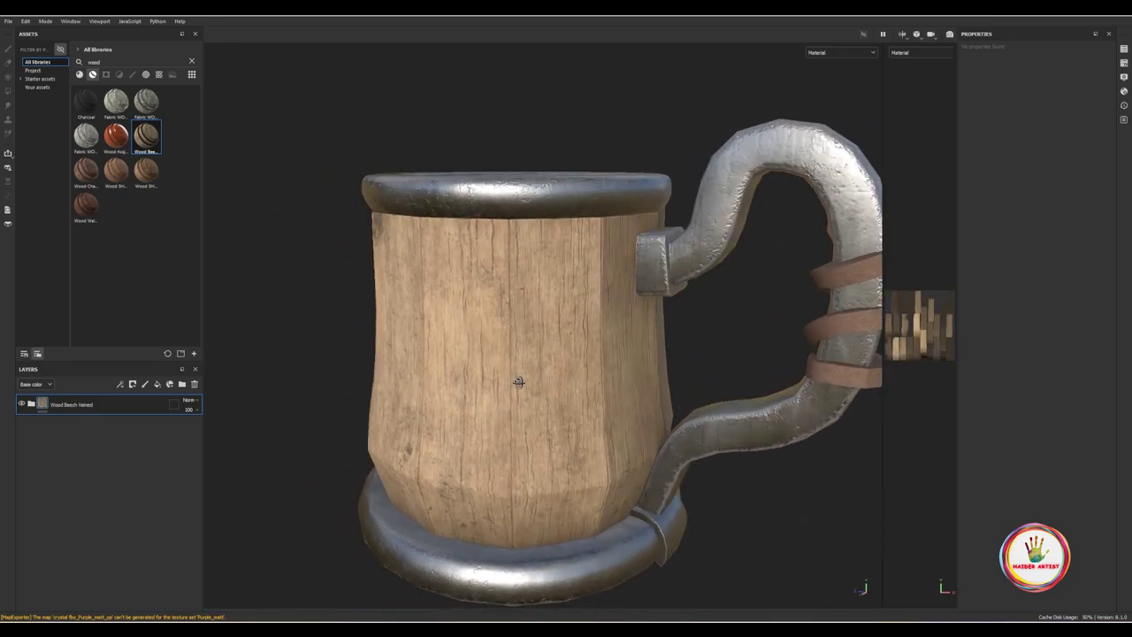
pyautogui.scroll(2, 751, 370)
pyautogui.keyDown('alt'); pyautogui.moveTo(751, 370); pyautogui.dragTo(788, 372); pyautogui.keyUp('alt')
pyautogui.scroll(-3, 788, 371)
pyautogui.scroll(3, 495, 403)
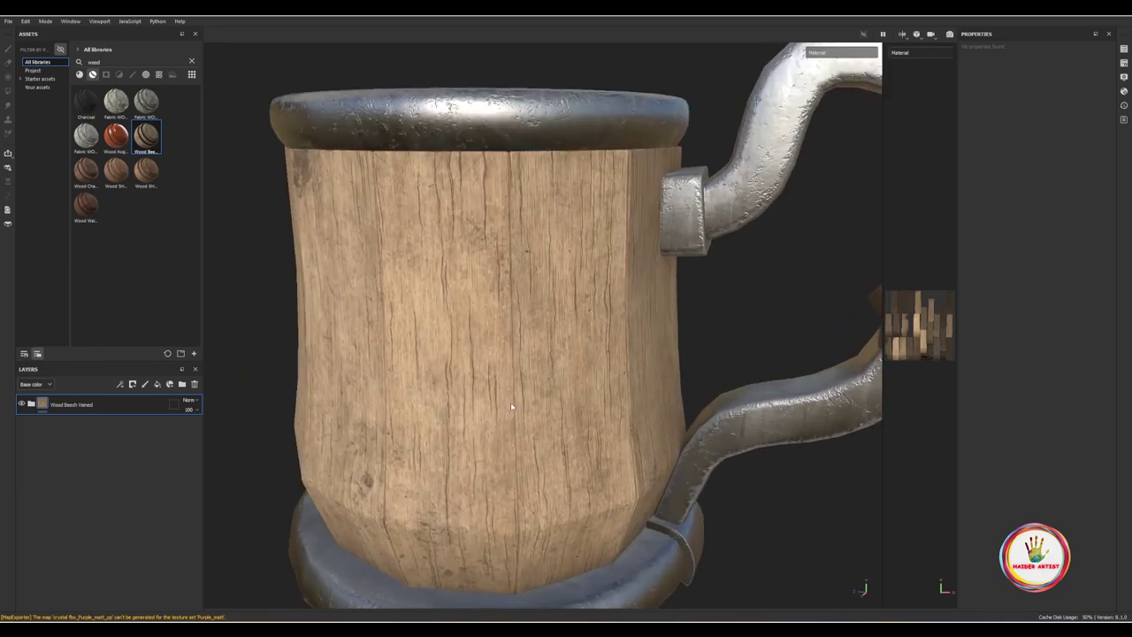
pyautogui.scroll(1, 496, 402)
pyautogui.scroll(-3, 495, 402)
pyautogui.scroll(3, 472, 430)
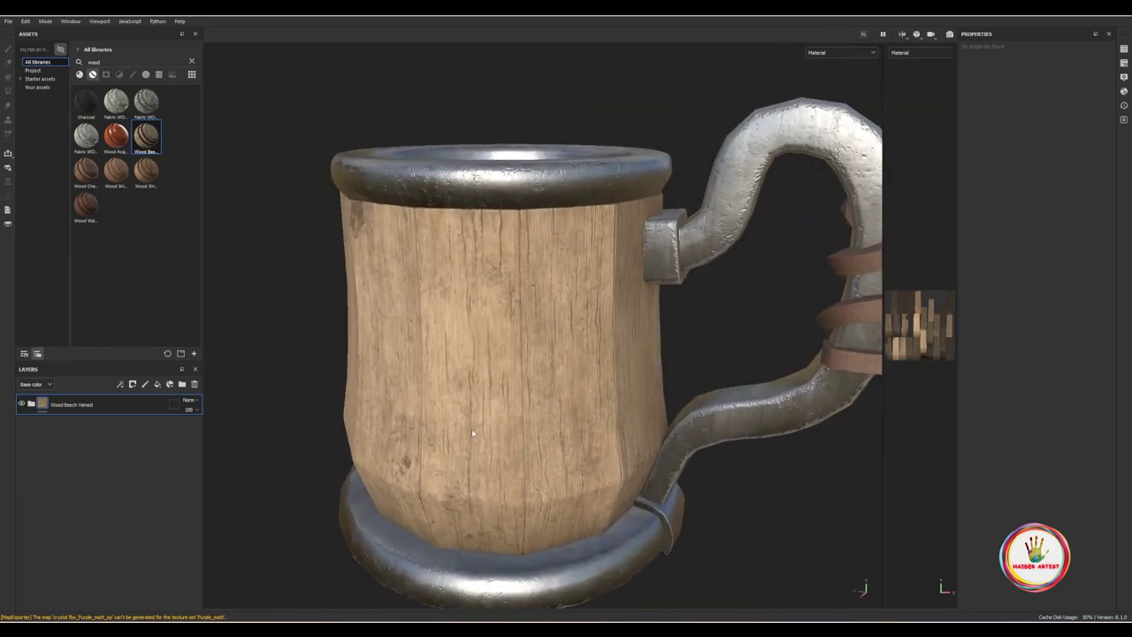
pyautogui.scroll(-1, 471, 429)
# Step: Add Wood Ship Hull Old, Wood Ship Hull Nordic and Wood Walnut as further layers
pyautogui.click(21, 404)
pyautogui.moveTo(147, 169); pyautogui.dragTo(504, 324)
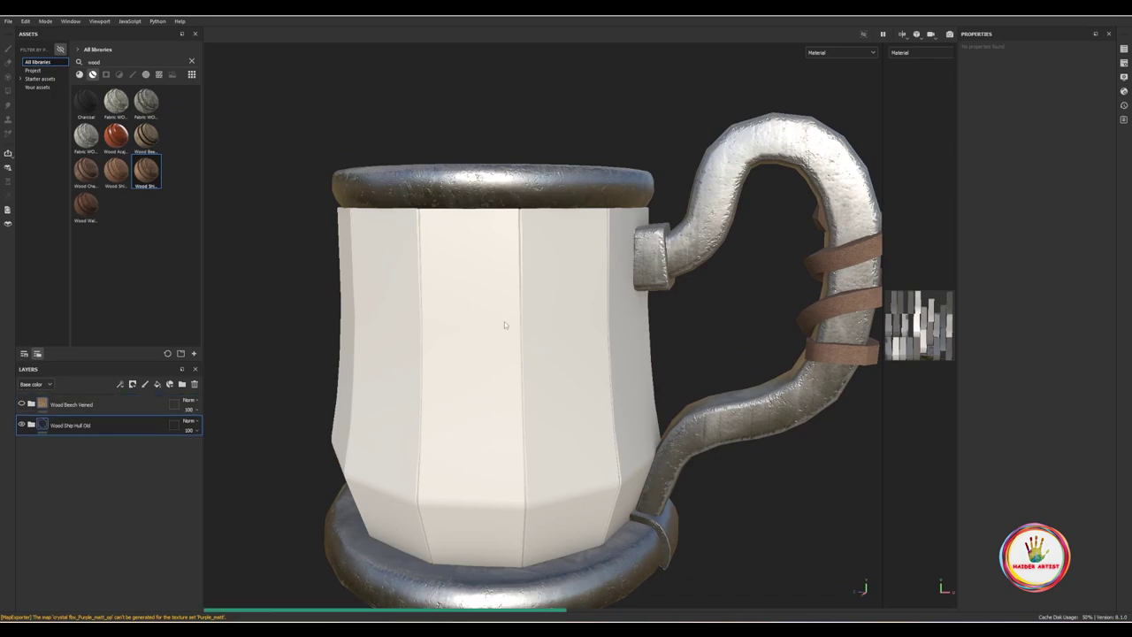
pyautogui.moveTo(504, 325)
pyautogui.keyDown('alt'); pyautogui.mouseDown()
pyautogui.moveTo(437, 405)
pyautogui.moveTo(678, 397)
pyautogui.moveTo(517, 468)
pyautogui.moveTo(469, 384)
pyautogui.mouseUp(); pyautogui.keyUp('alt')
pyautogui.scroll(-3, 678, 397)
pyautogui.scroll(-2, 678, 398)
pyautogui.scroll(3, 469, 384)
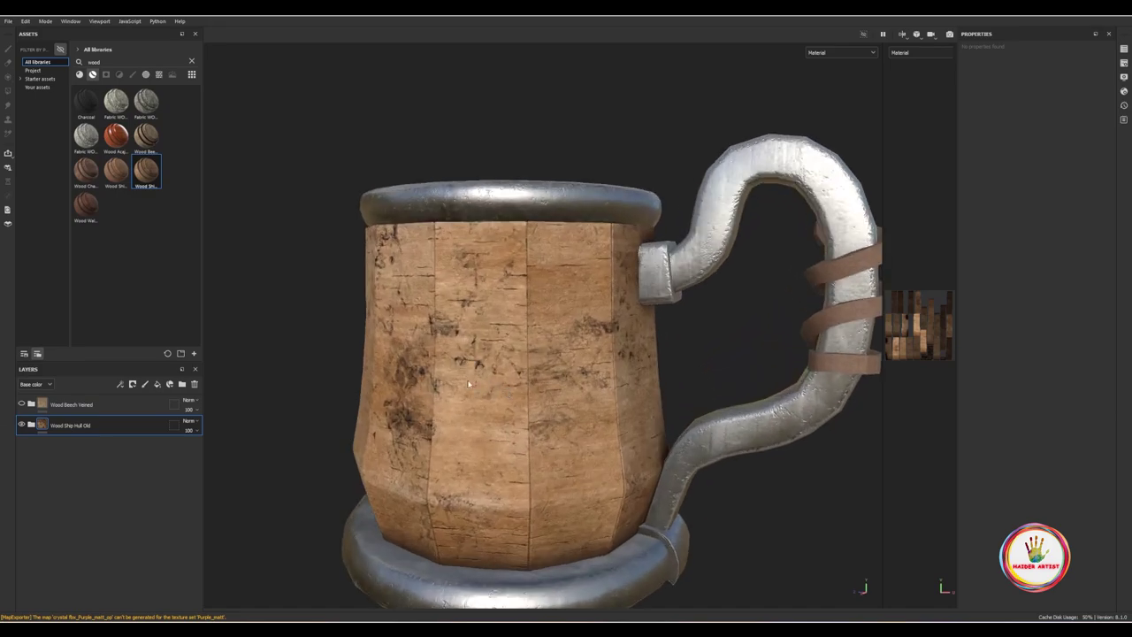
pyautogui.click(21, 425)
pyautogui.moveTo(116, 170); pyautogui.dragTo(124, 496)
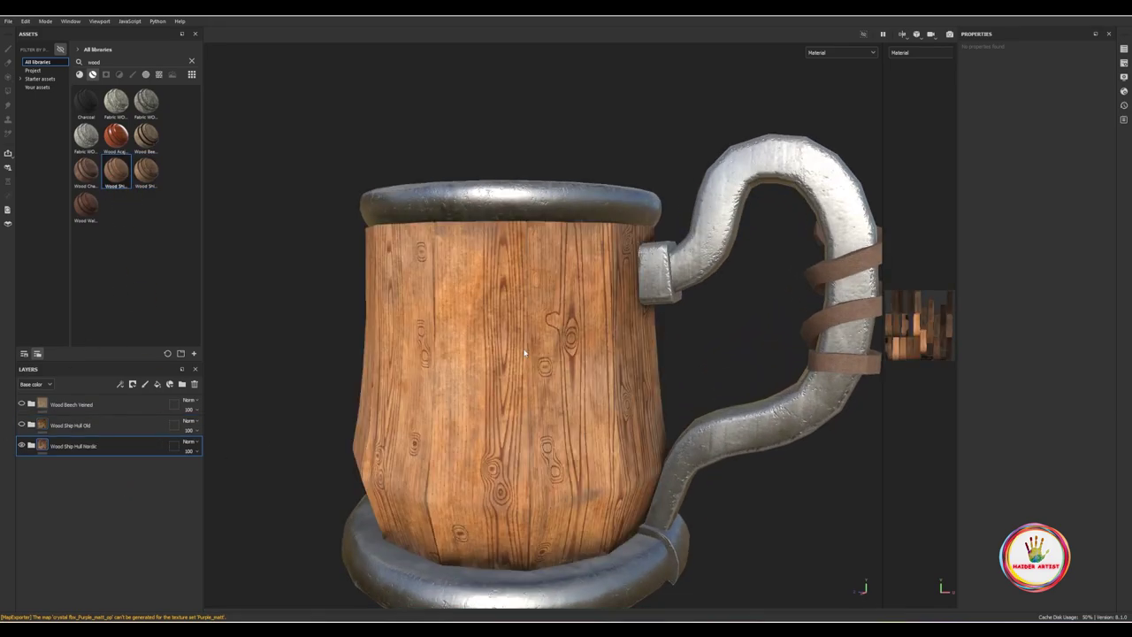
pyautogui.scroll(2, 525, 404)
pyautogui.scroll(-2, 525, 403)
pyautogui.scroll(-3, 525, 404)
pyautogui.moveTo(524, 404)
pyautogui.keyDown('alt'); pyautogui.mouseDown()
pyautogui.moveTo(618, 450)
pyautogui.moveTo(673, 443)
pyautogui.mouseUp(); pyautogui.keyUp('alt')
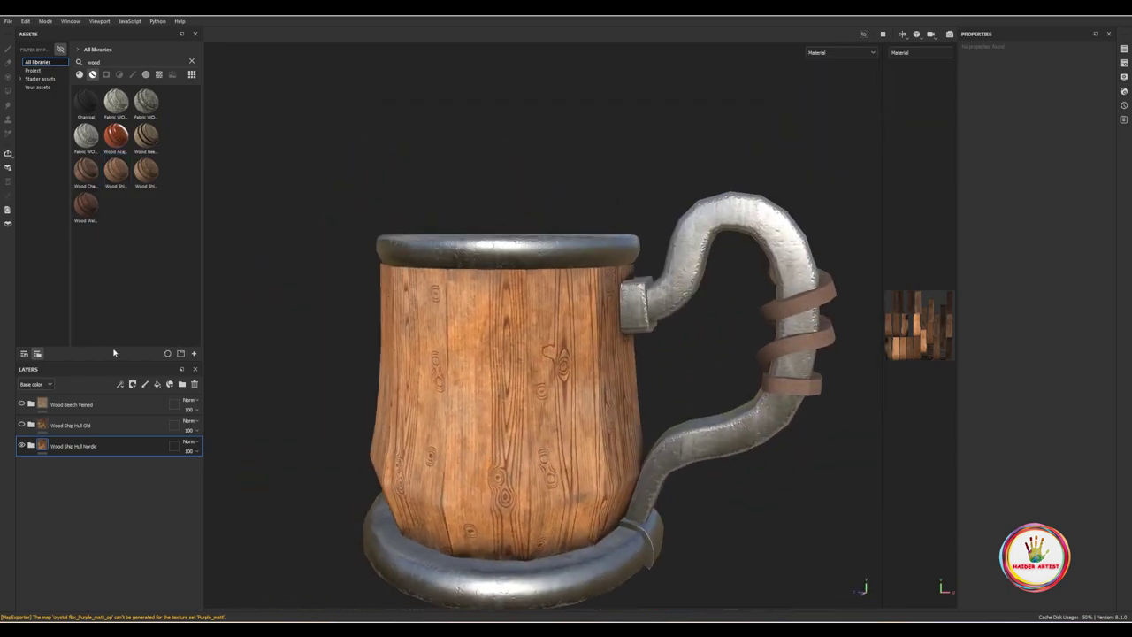
pyautogui.moveTo(85, 205); pyautogui.dragTo(22, 455)
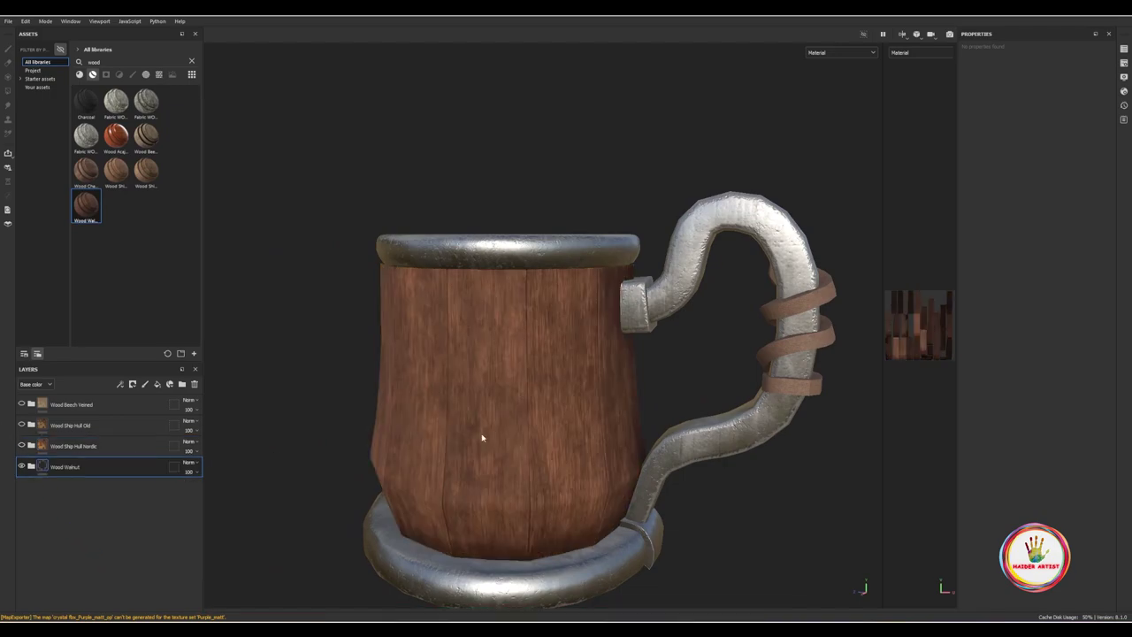
# Step: Add Wood Chest Stylized as a fifth wood layer and inspect the mug
pyautogui.scroll(2, 493, 458)
pyautogui.scroll(-3, 493, 459)
pyautogui.keyDown('alt'); pyautogui.moveTo(442, 492); pyautogui.dragTo(416, 460); pyautogui.keyUp('alt')
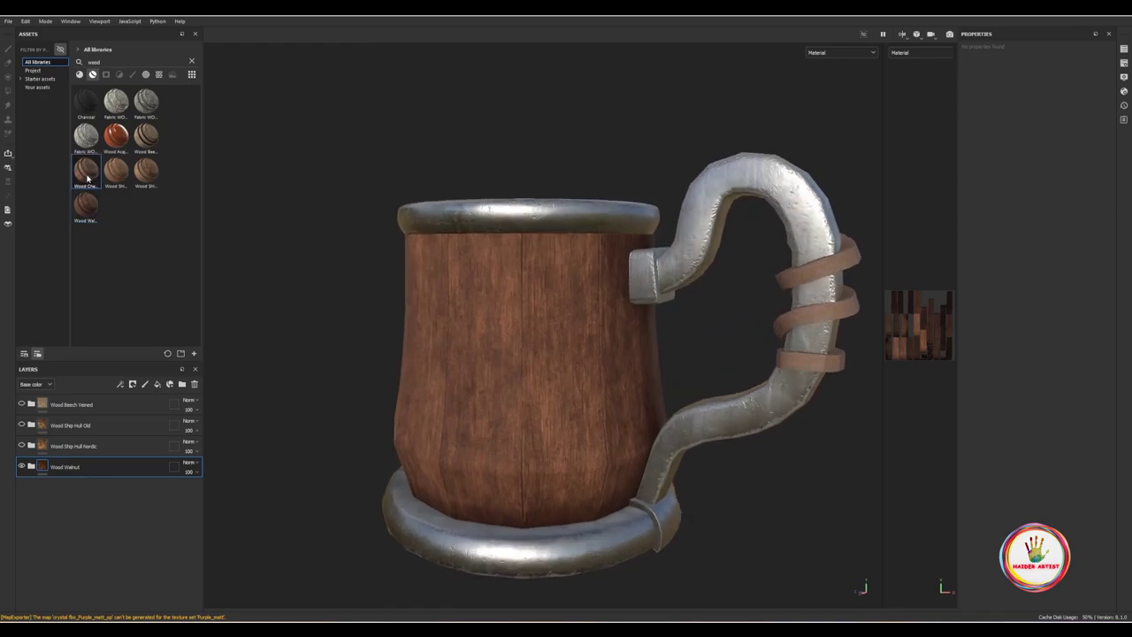
pyautogui.moveTo(86, 170); pyautogui.dragTo(59, 511)
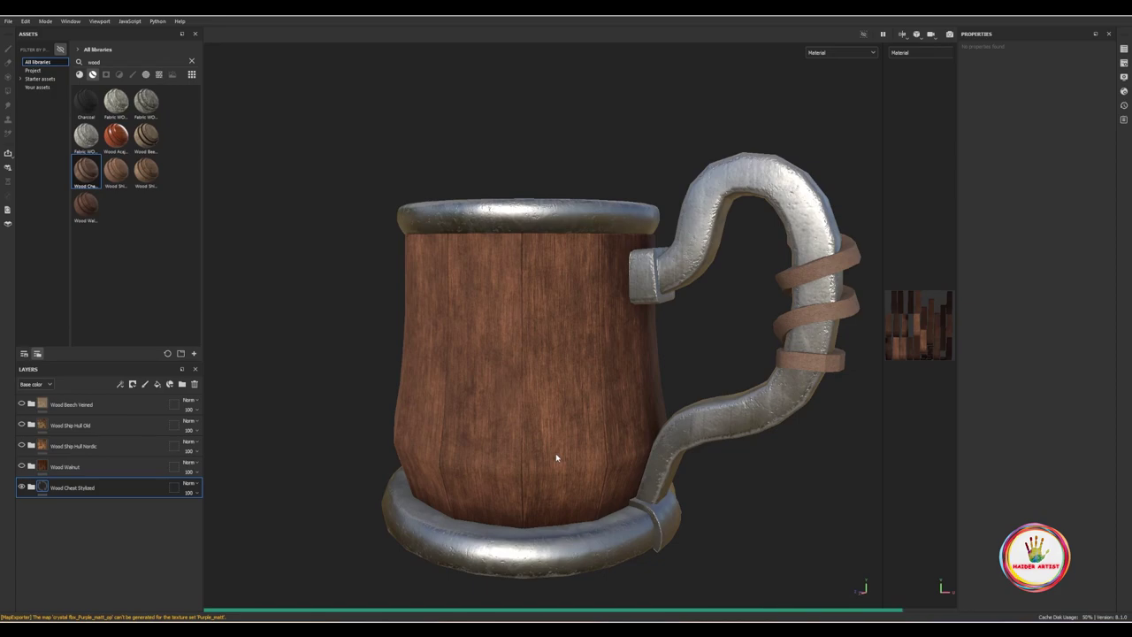
pyautogui.moveTo(541, 442)
pyautogui.keyDown('alt'); pyautogui.mouseDown()
pyautogui.moveTo(707, 437)
pyautogui.moveTo(636, 429)
pyautogui.mouseUp(); pyautogui.keyUp('alt')
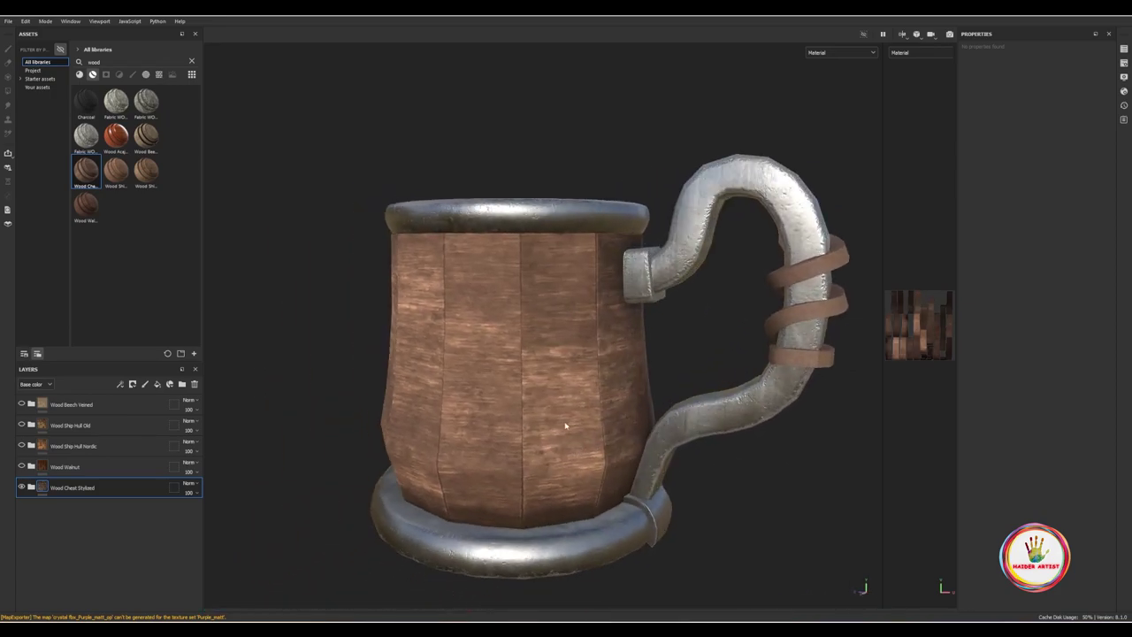
pyautogui.scroll(5, 566, 422)
pyautogui.scroll(2, 443, 448)
pyautogui.scroll(-5, 443, 448)
pyautogui.moveTo(478, 467)
pyautogui.keyDown('alt'); pyautogui.mouseDown()
pyautogui.moveTo(610, 549)
pyautogui.moveTo(531, 309)
pyautogui.mouseUp(); pyautogui.keyUp('alt')
pyautogui.scroll(-1, 394, 482)
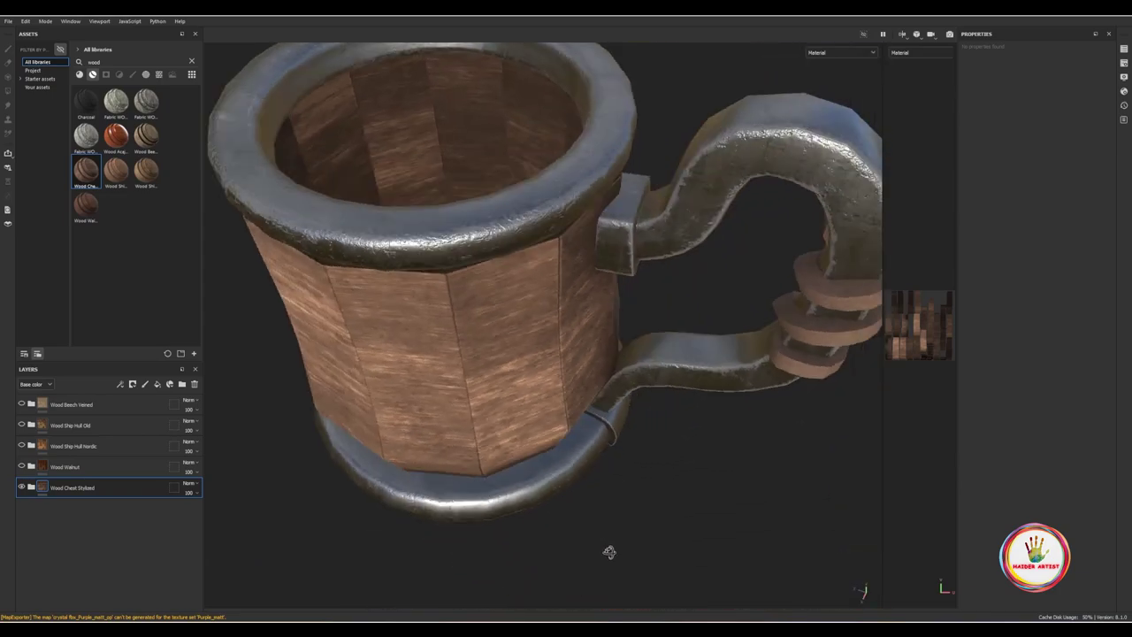
pyautogui.keyDown('alt'); pyautogui.moveTo(395, 483); pyautogui.dragTo(354, 484); pyautogui.keyUp('alt')
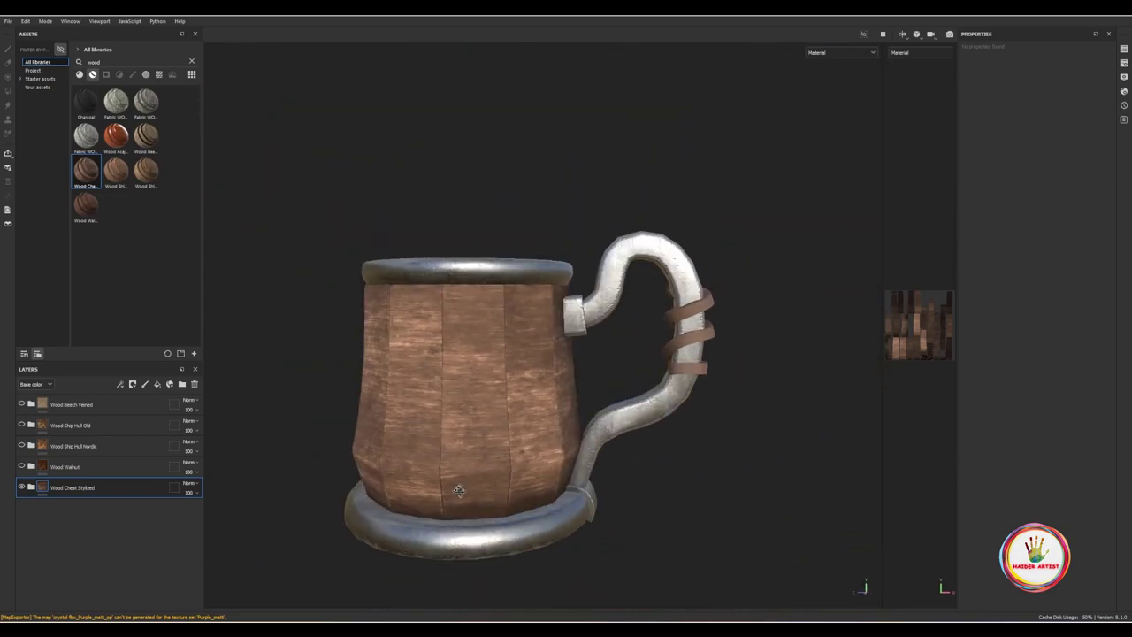
# Step: Toggle the Chest Stylized and Walnut layers' visibility to compare, then select Wood Walnut
pyautogui.click(21, 487)
pyautogui.click(21, 487)
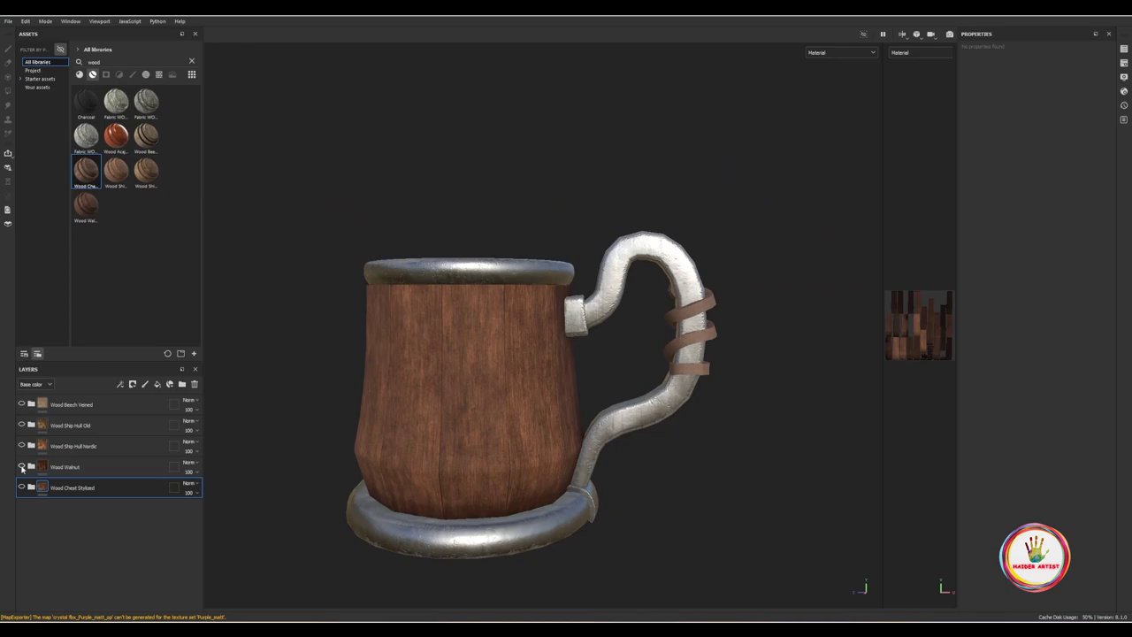
pyautogui.click(21, 466)
pyautogui.click(22, 446)
pyautogui.click(69, 470)
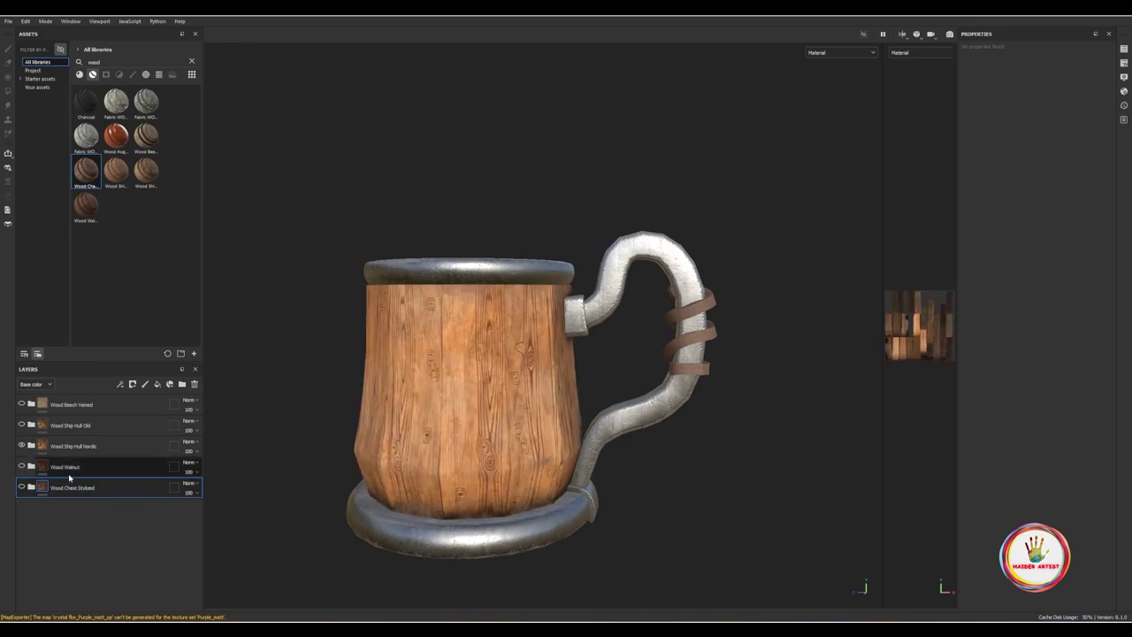
# Step: Delete the two trial wood layers and expand the Wood Ship Hull Nordic group
pyautogui.press('Delete')
pyautogui.press('Delete')
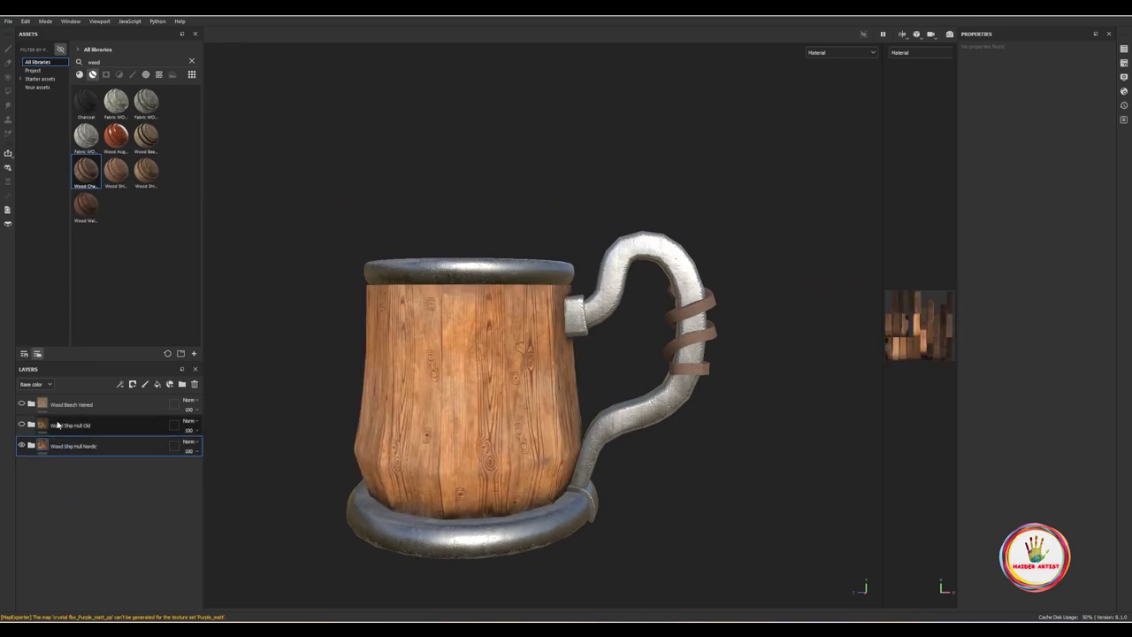
pyautogui.press('Delete')
pyautogui.press('Delete')
pyautogui.click(31, 403)
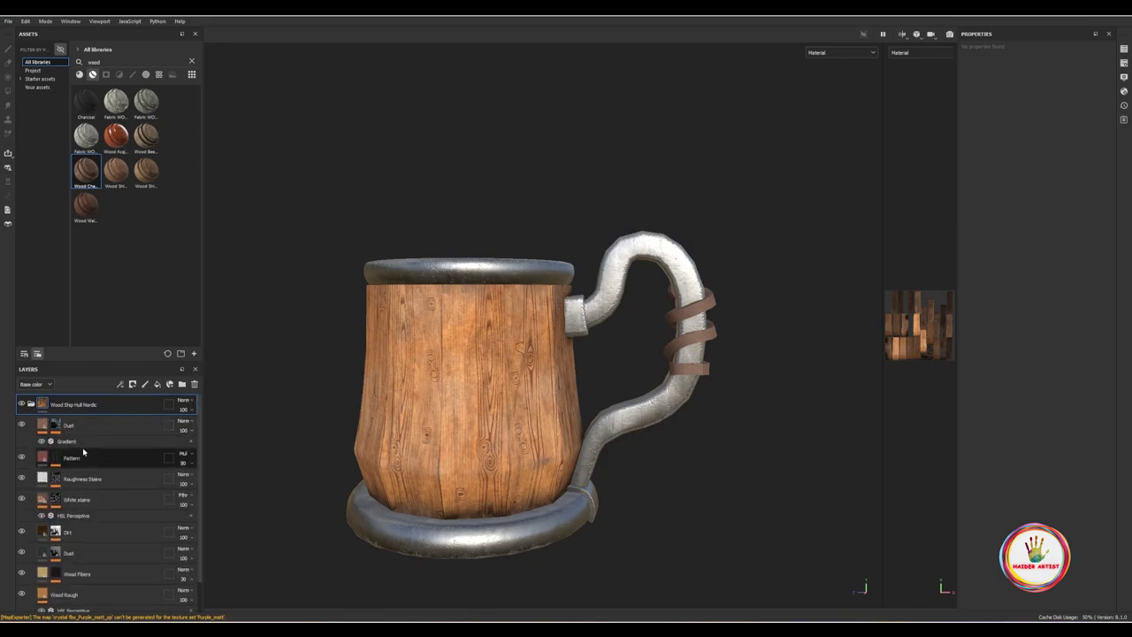
pyautogui.keyDown('alt'); pyautogui.moveTo(542, 373); pyautogui.dragTo(459, 434); pyautogui.keyUp('alt')
pyautogui.scroll(5, 459, 433)
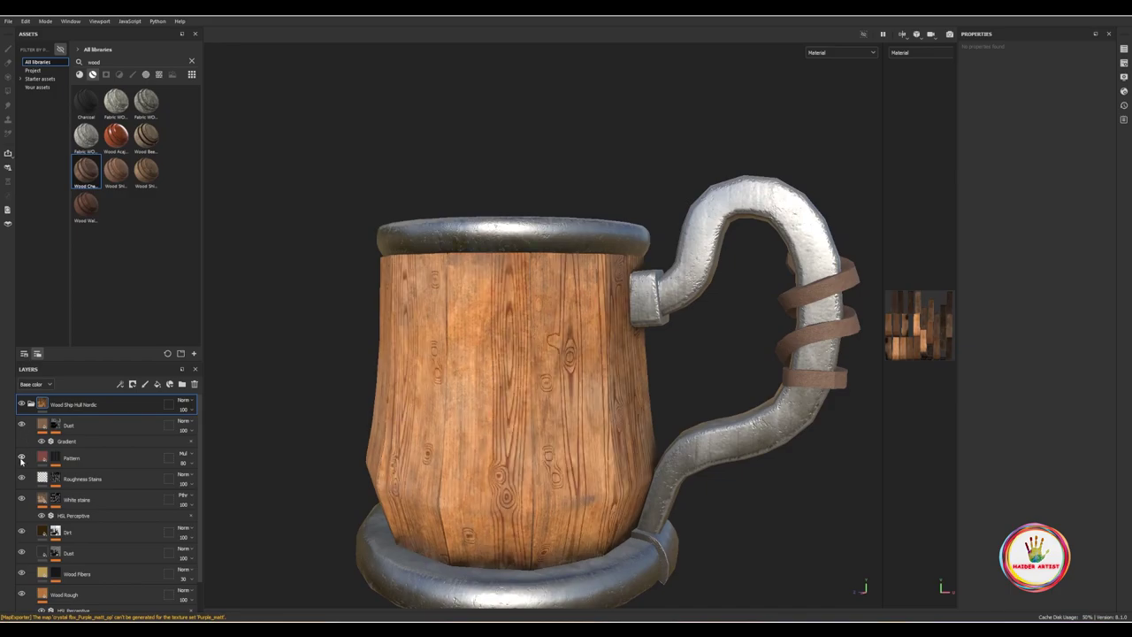
# Step: Lower the Pattern sub-layer opacity to 35 and compare the White stains, Dirt and Wood Rough layers
pyautogui.click(89, 458)
pyautogui.click(184, 462)
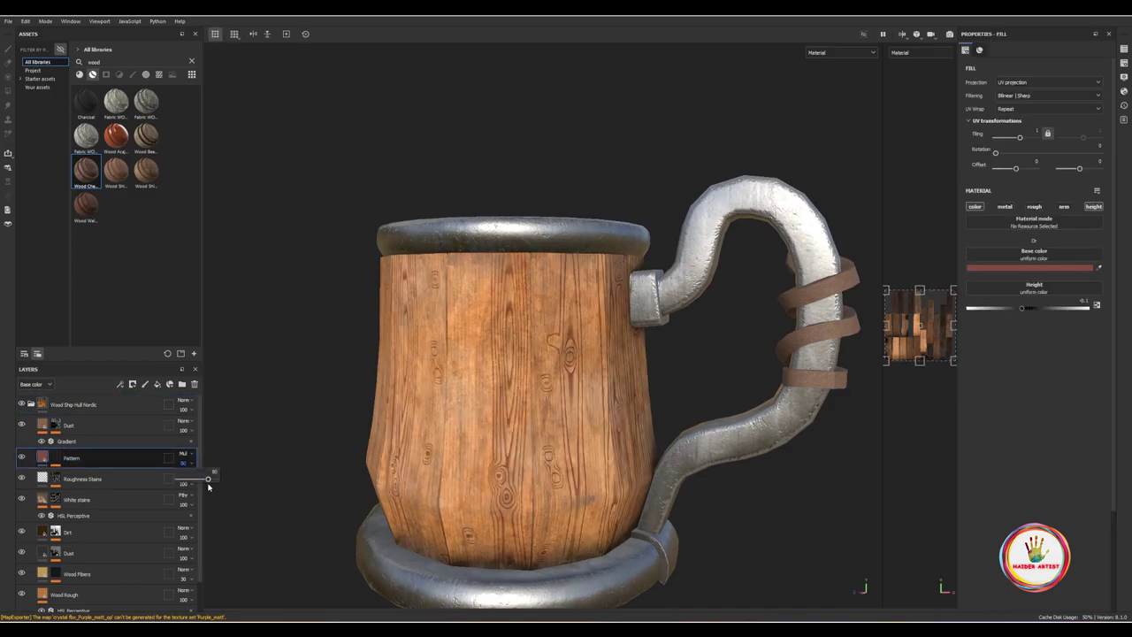
pyautogui.moveTo(208, 482); pyautogui.dragTo(193, 482)
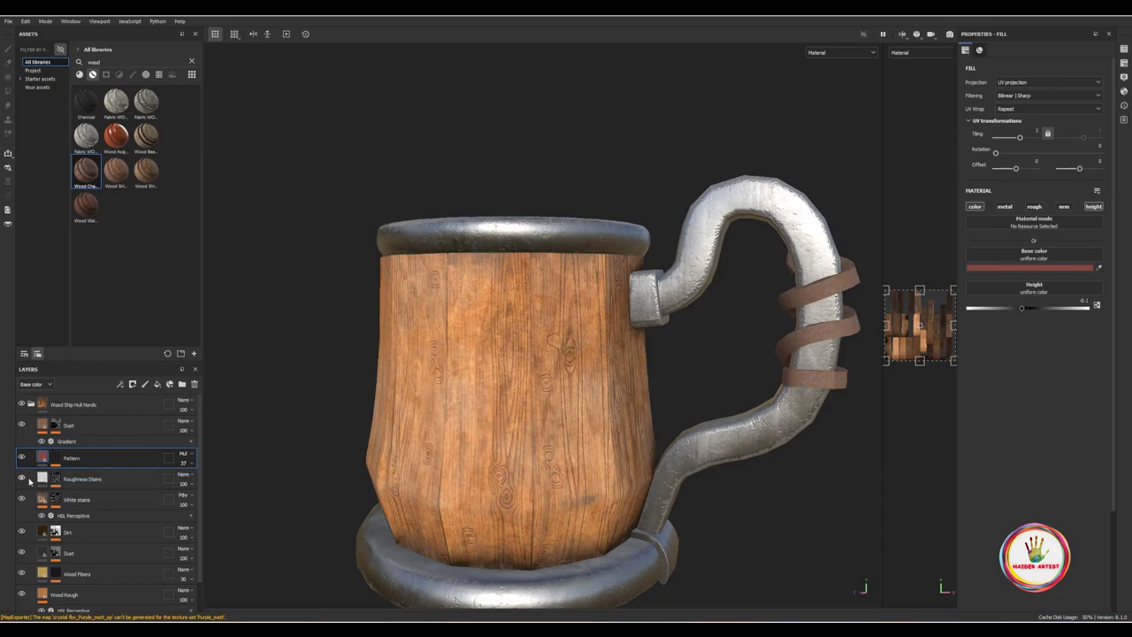
pyautogui.click(21, 500)
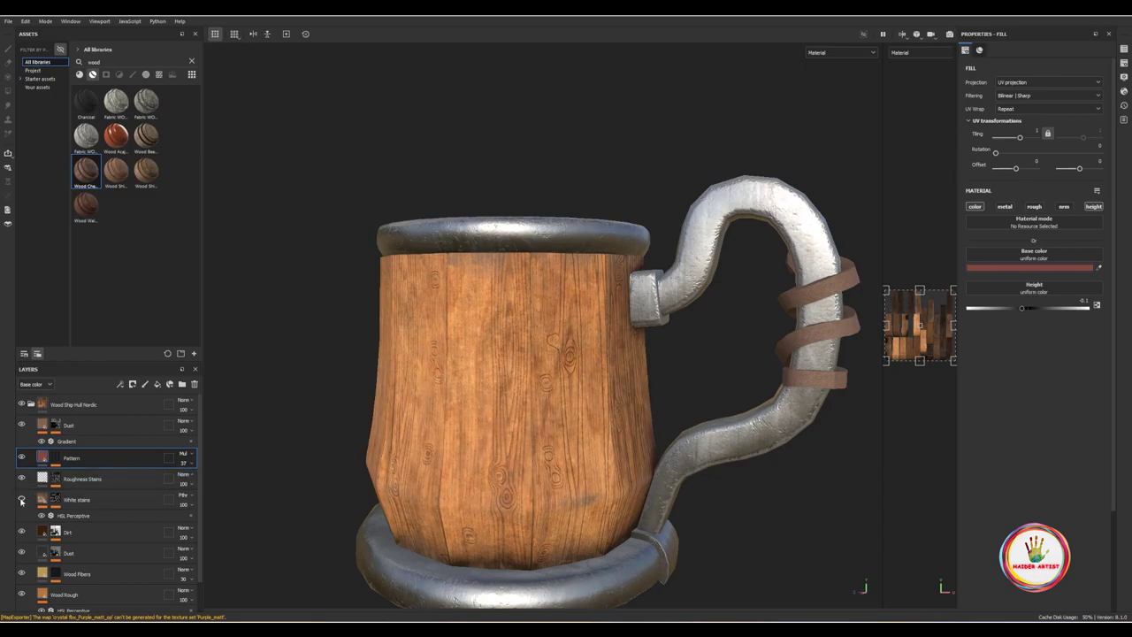
pyautogui.click(22, 499)
pyautogui.scroll(-1, 22, 500)
pyautogui.click(21, 499)
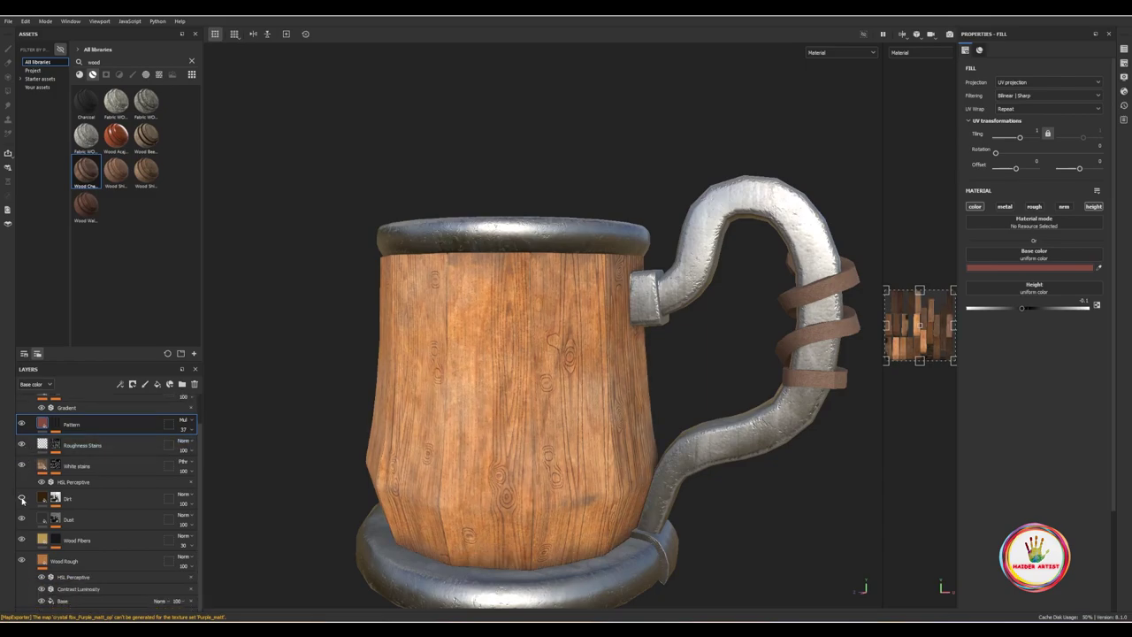
pyautogui.click(21, 500)
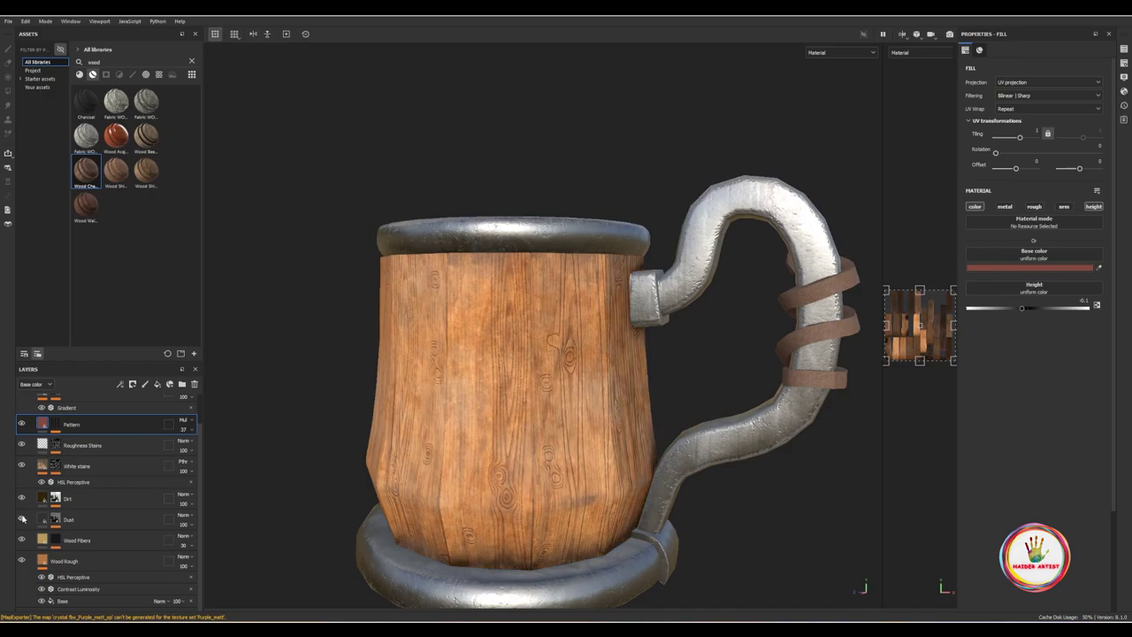
pyautogui.click(21, 563)
pyautogui.click(21, 562)
# Step: Give the Wood Rough layer a darker, less saturated brown base colour
pyautogui.click(66, 561)
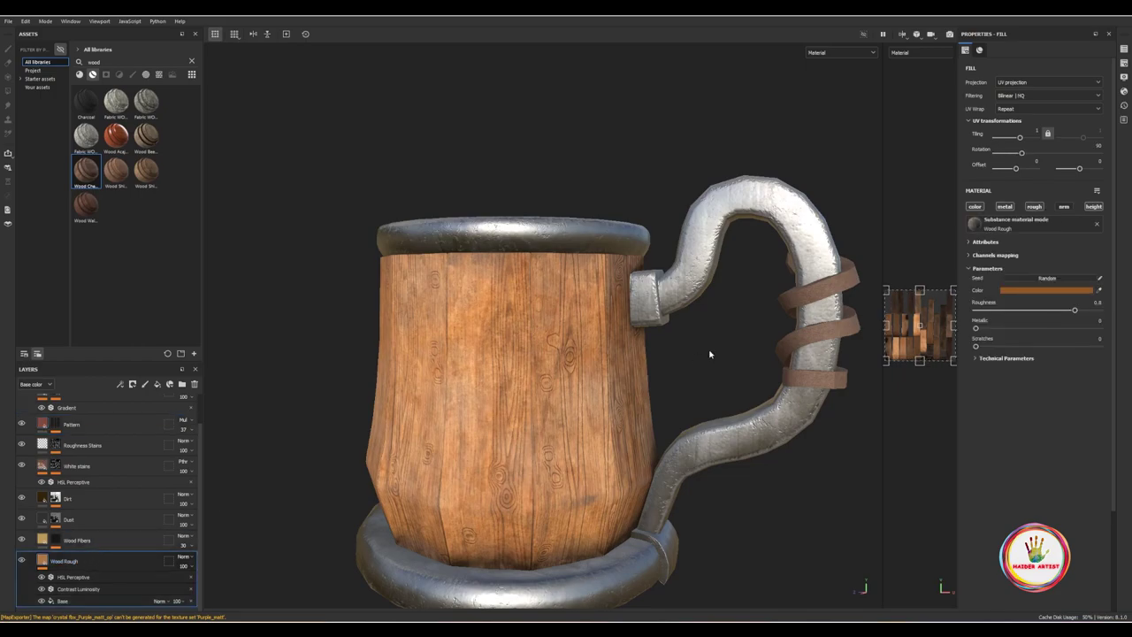
pyautogui.click(1062, 292)
pyautogui.moveTo(1041, 354); pyautogui.dragTo(1025, 374)
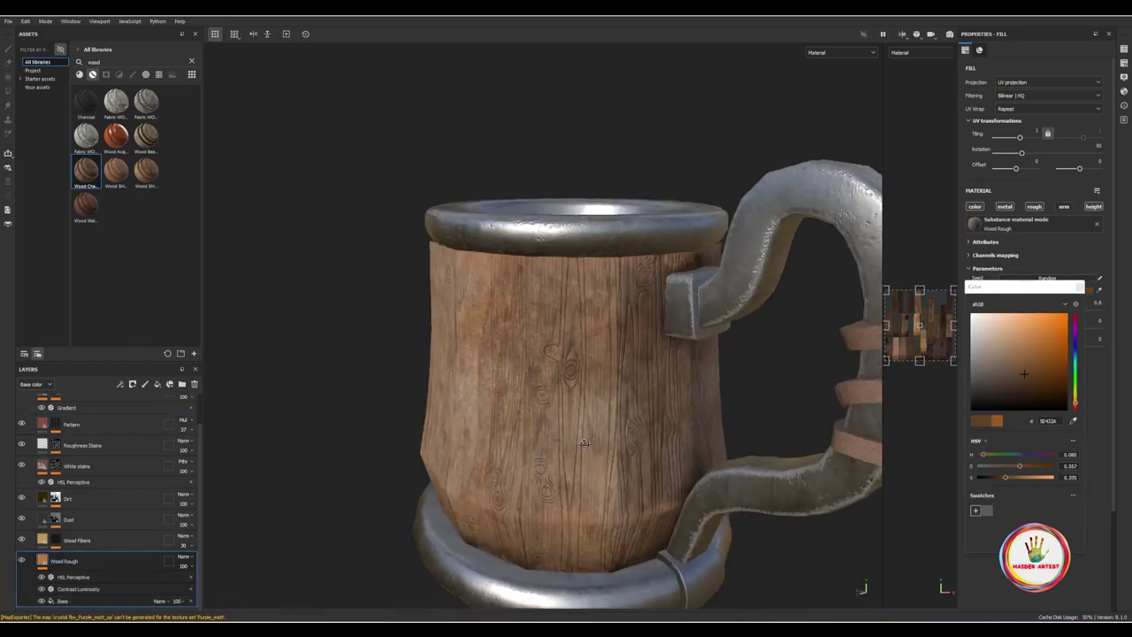
pyautogui.click(998, 359)
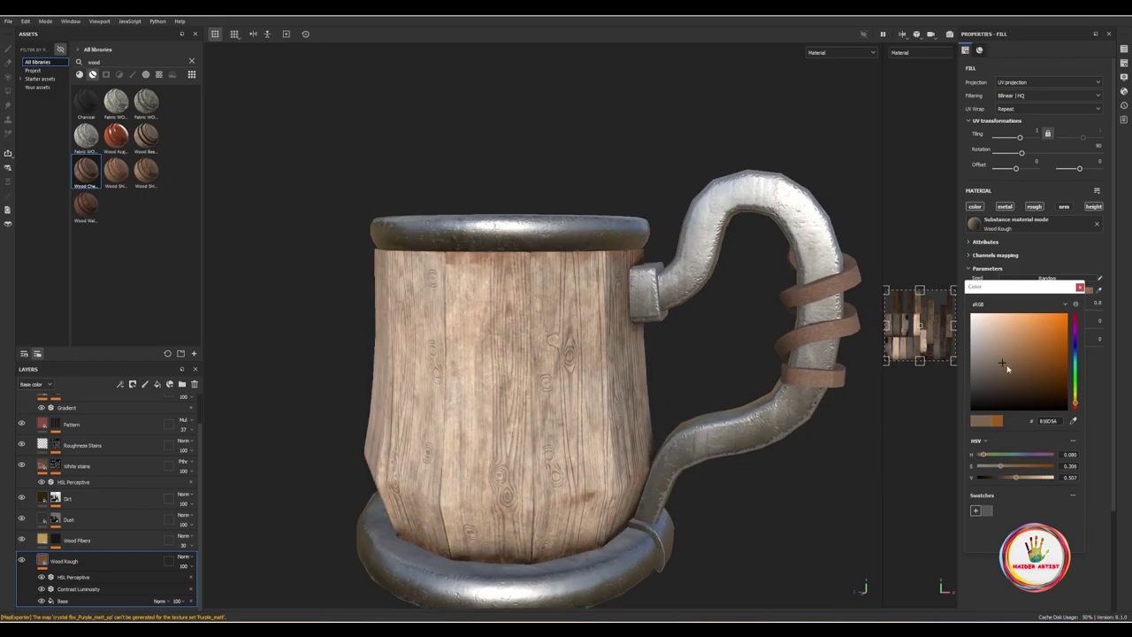
pyautogui.click(1027, 379)
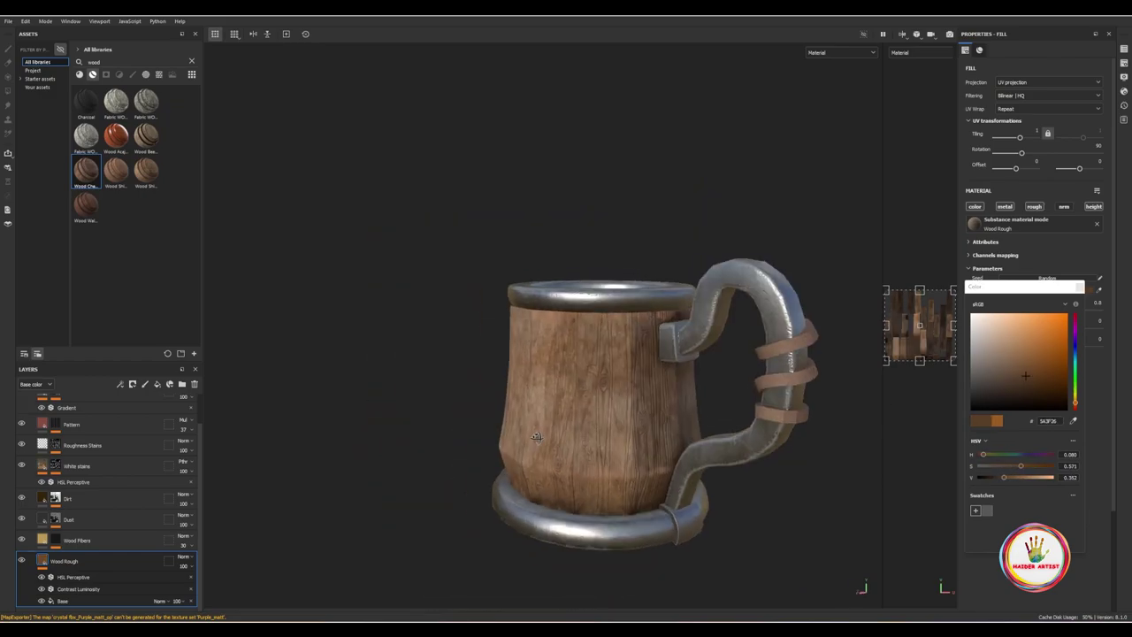
pyautogui.click(1015, 383)
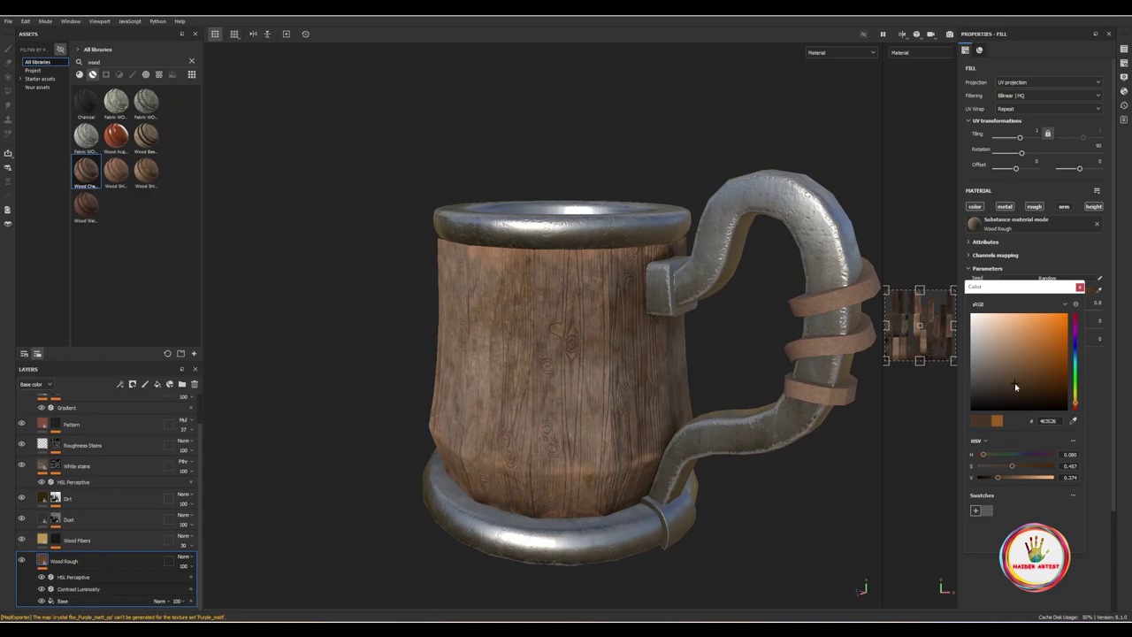
pyautogui.moveTo(1015, 383); pyautogui.dragTo(1022, 369)
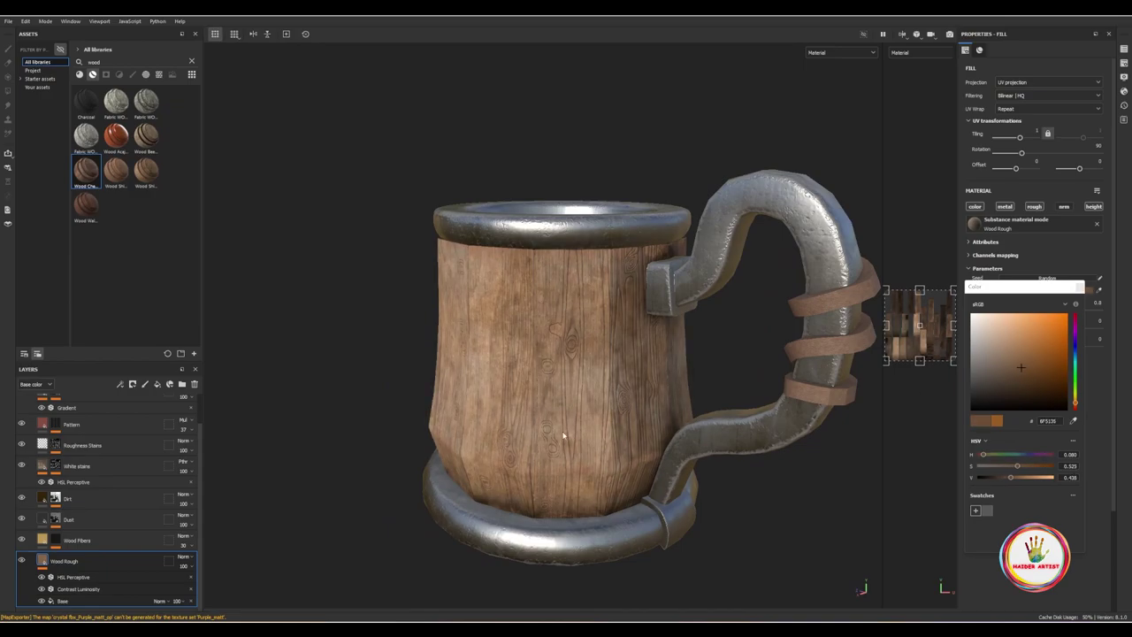
pyautogui.keyDown('alt'); pyautogui.moveTo(562, 436); pyautogui.dragTo(548, 391); pyautogui.keyUp('alt')
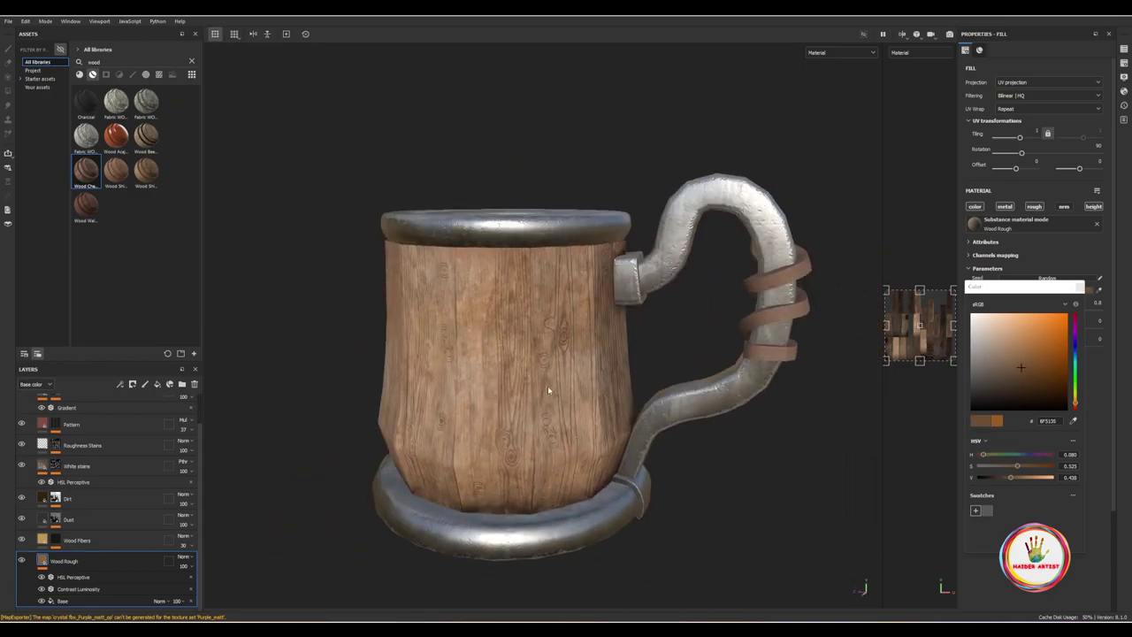
pyautogui.scroll(5, 548, 386)
pyautogui.scroll(3, 547, 386)
# Step: Lower the Pattern layer's Wood 01 mask tiling from 2.97 to 0.96
pyautogui.scroll(2, 35, 466)
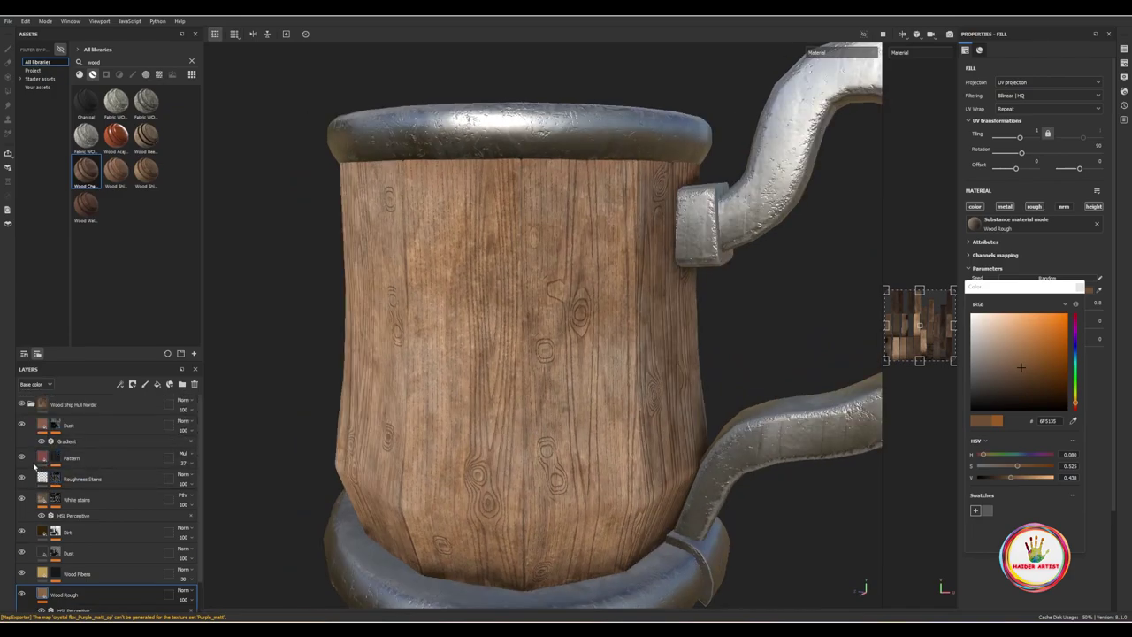
pyautogui.click(55, 457)
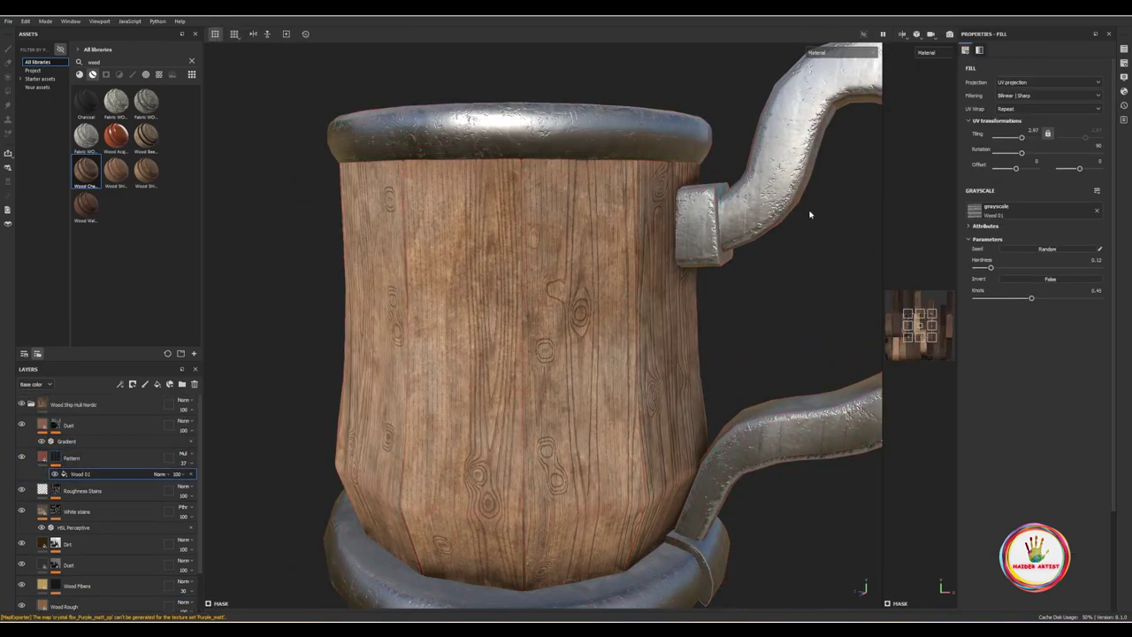
pyautogui.moveTo(1022, 140); pyautogui.dragTo(1020, 139)
pyautogui.scroll(-2, 640, 369)
pyautogui.moveTo(639, 369)
pyautogui.keyDown('alt'); pyautogui.mouseDown()
pyautogui.moveTo(417, 345)
pyautogui.moveTo(684, 348)
pyautogui.moveTo(501, 365)
pyautogui.mouseUp(); pyautogui.keyUp('alt')
pyautogui.scroll(-2, 684, 348)
pyautogui.scroll(3, 501, 365)
pyautogui.scroll(2, 502, 364)
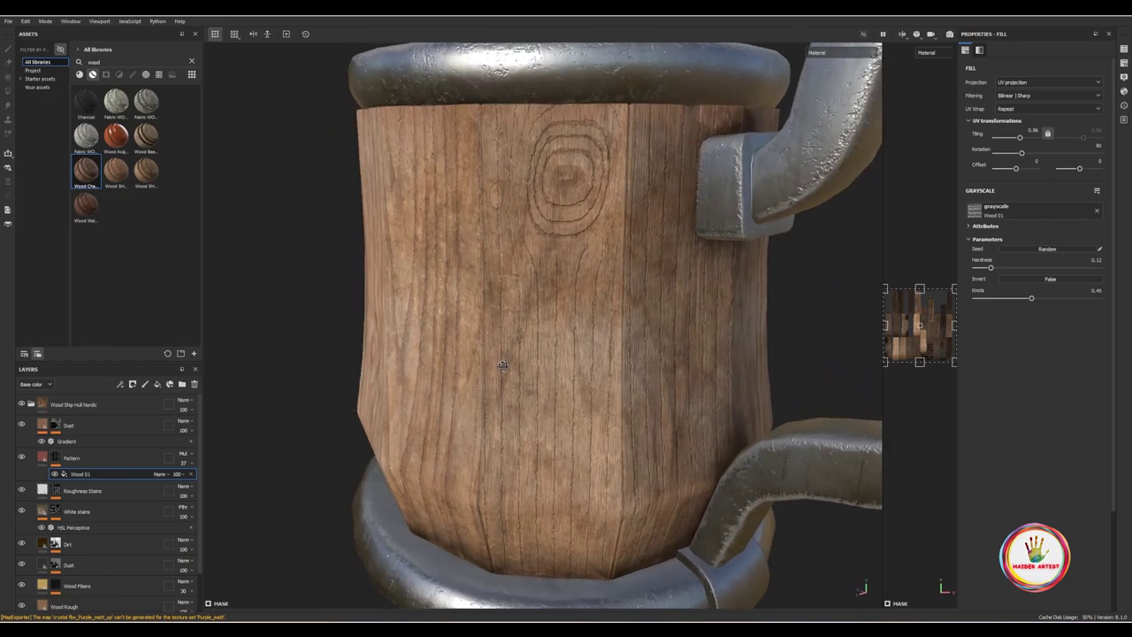
pyautogui.scroll(-1, 528, 343)
pyautogui.scroll(-3, 546, 362)
pyautogui.moveTo(545, 363)
pyautogui.keyDown('alt'); pyautogui.mouseDown()
pyautogui.moveTo(584, 404)
pyautogui.moveTo(570, 440)
pyautogui.moveTo(537, 346)
pyautogui.moveTo(575, 429)
pyautogui.mouseUp(); pyautogui.keyUp('alt')
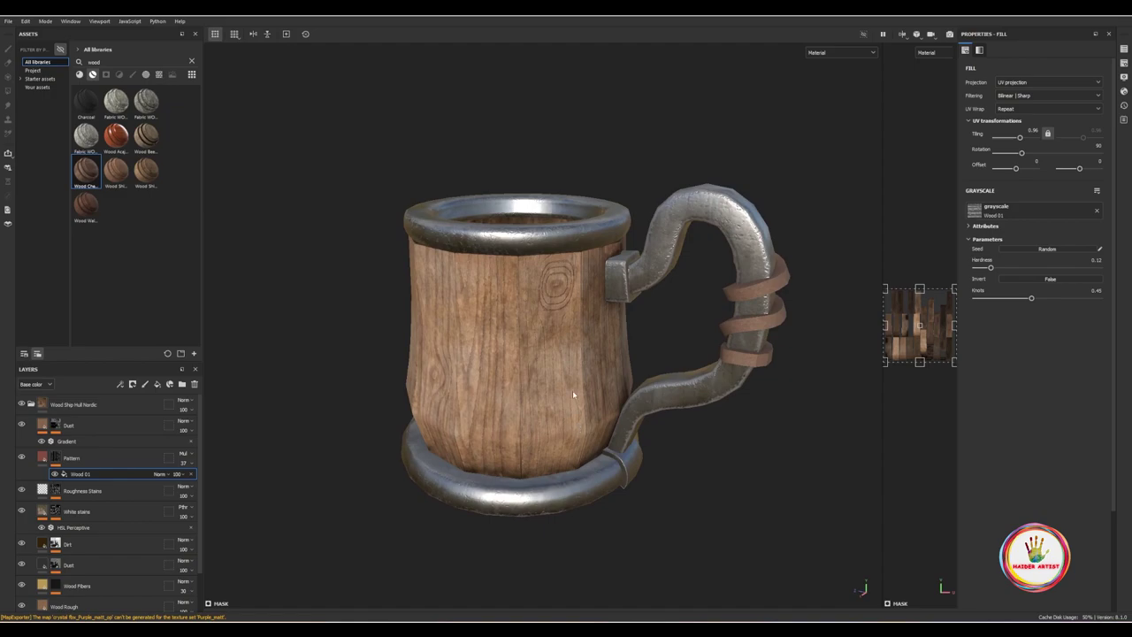
# Step: Switch to the steel_matt texture set and check the Leather bag layer on the bands
pyautogui.click(1123, 49)
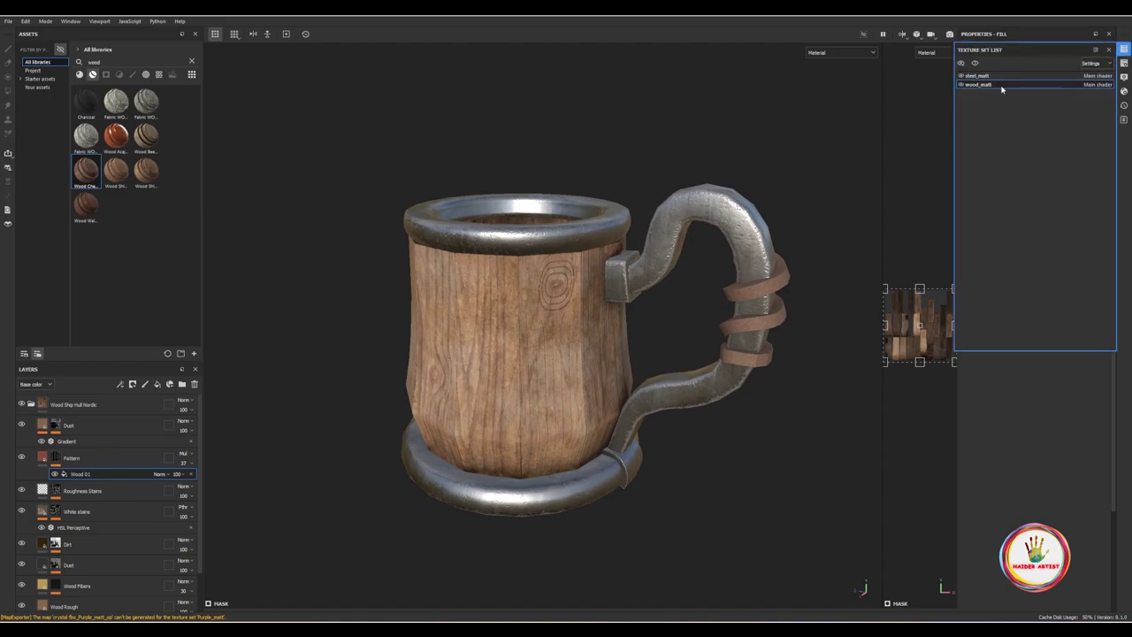
pyautogui.click(999, 77)
pyautogui.scroll(3, 788, 314)
pyautogui.scroll(3, 787, 314)
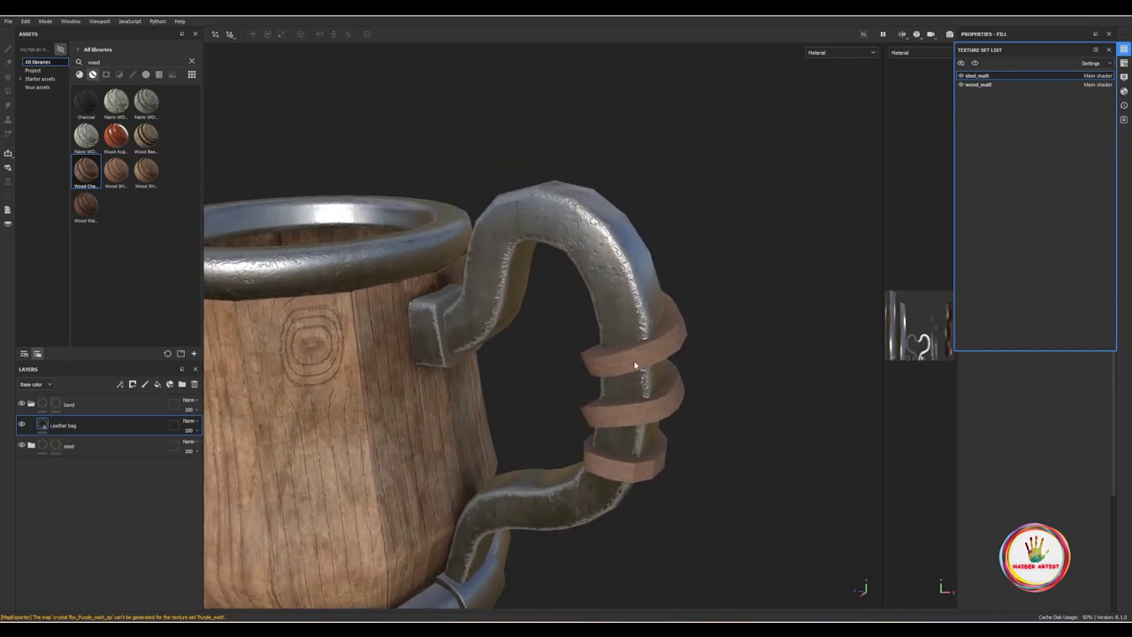
pyautogui.scroll(3, 708, 341)
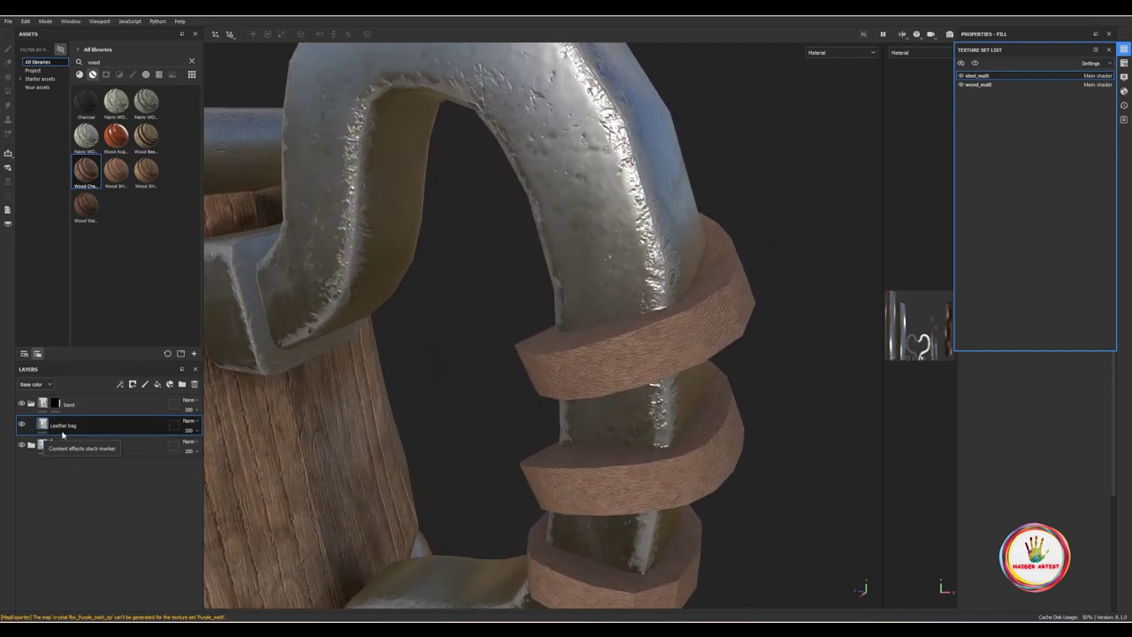
pyautogui.click(22, 425)
pyautogui.click(21, 424)
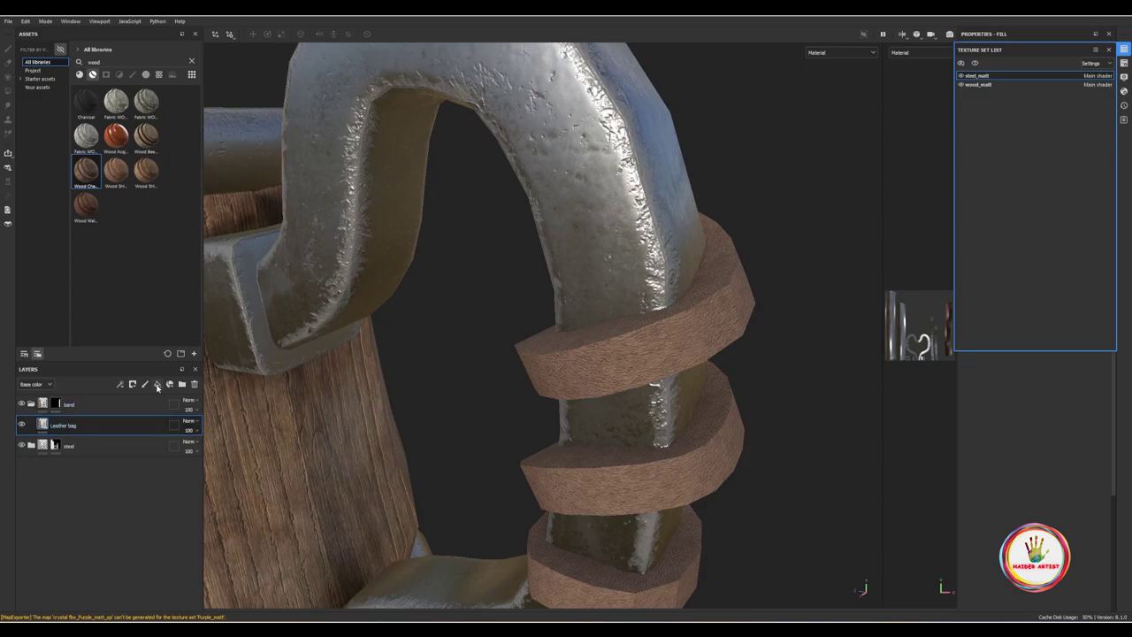
# Step: Add Fill layer 2 above Leather bag with a black mask and a Metal Edge Wear generator
pyautogui.click(158, 385)
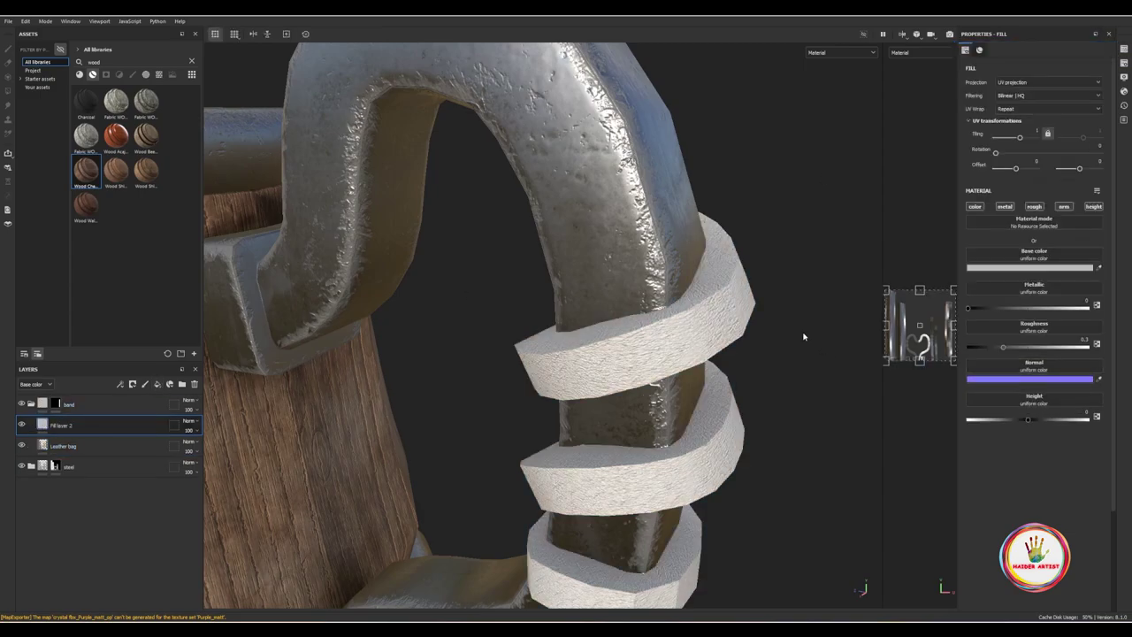
pyautogui.rightClick(82, 429)
pyautogui.click(115, 41)
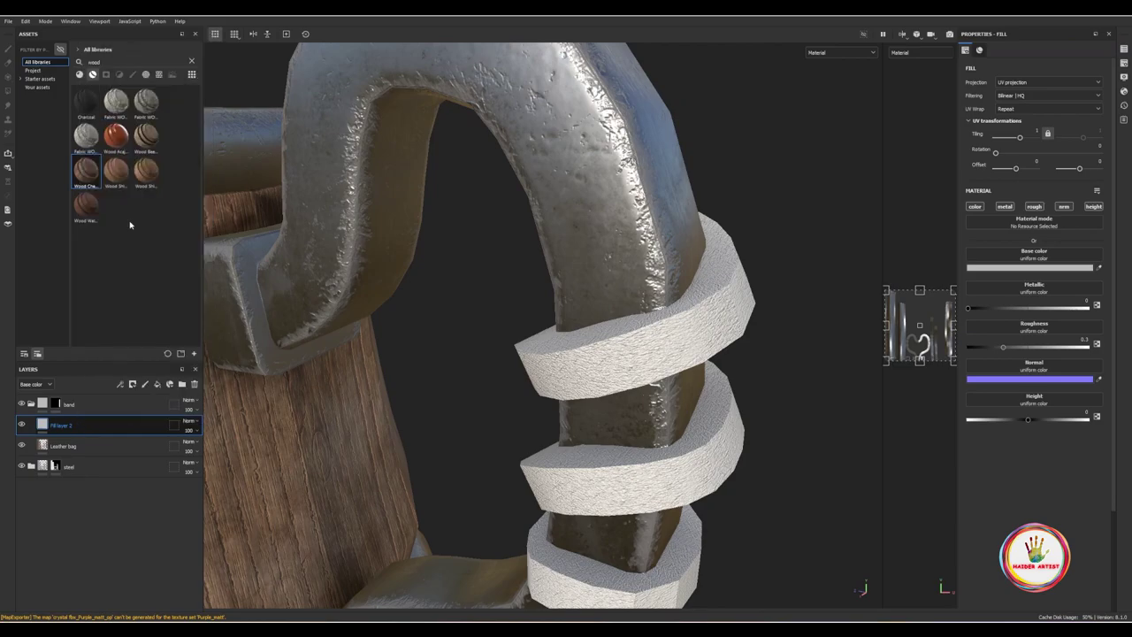
pyautogui.rightClick(88, 429)
pyautogui.click(115, 346)
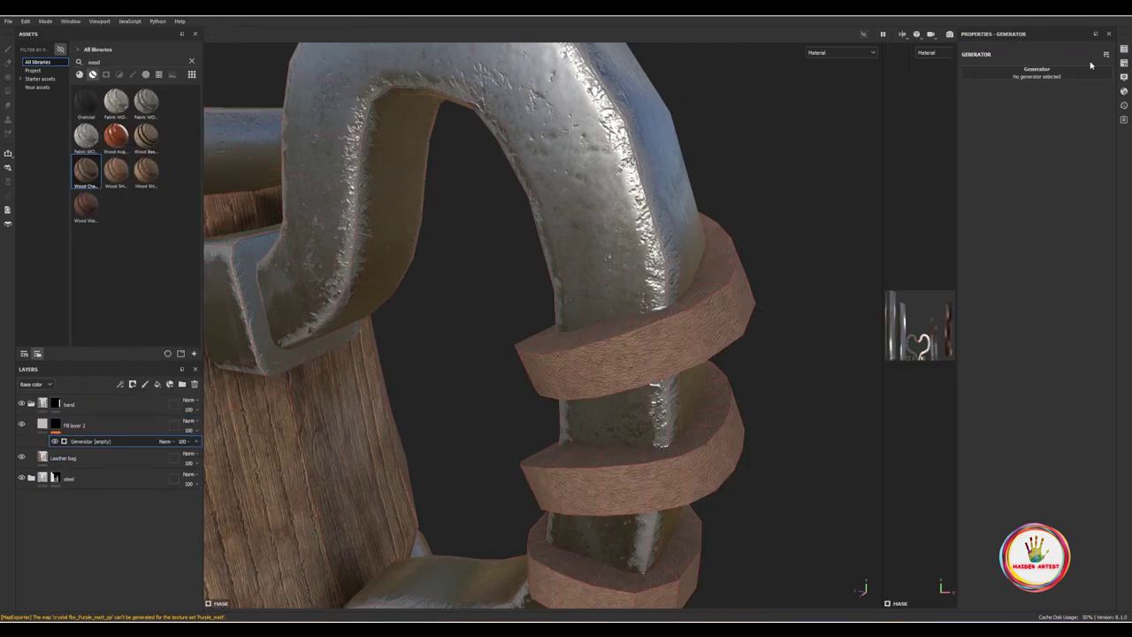
pyautogui.click(1036, 71)
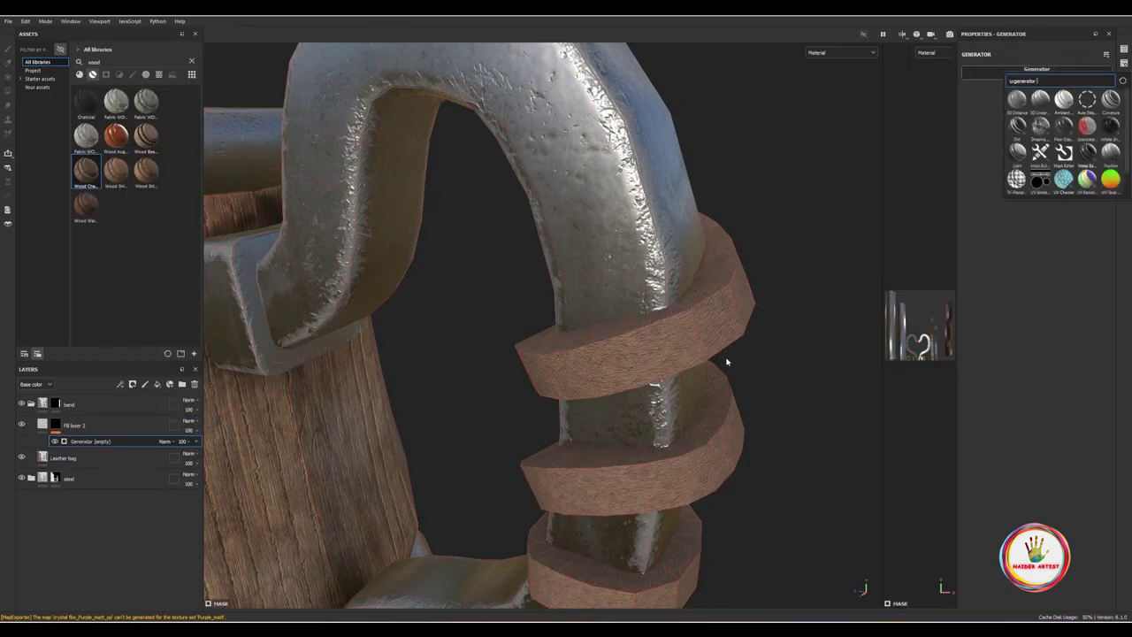
pyautogui.keyDown('alt'); pyautogui.moveTo(727, 360); pyautogui.dragTo(690, 353); pyautogui.keyUp('alt')
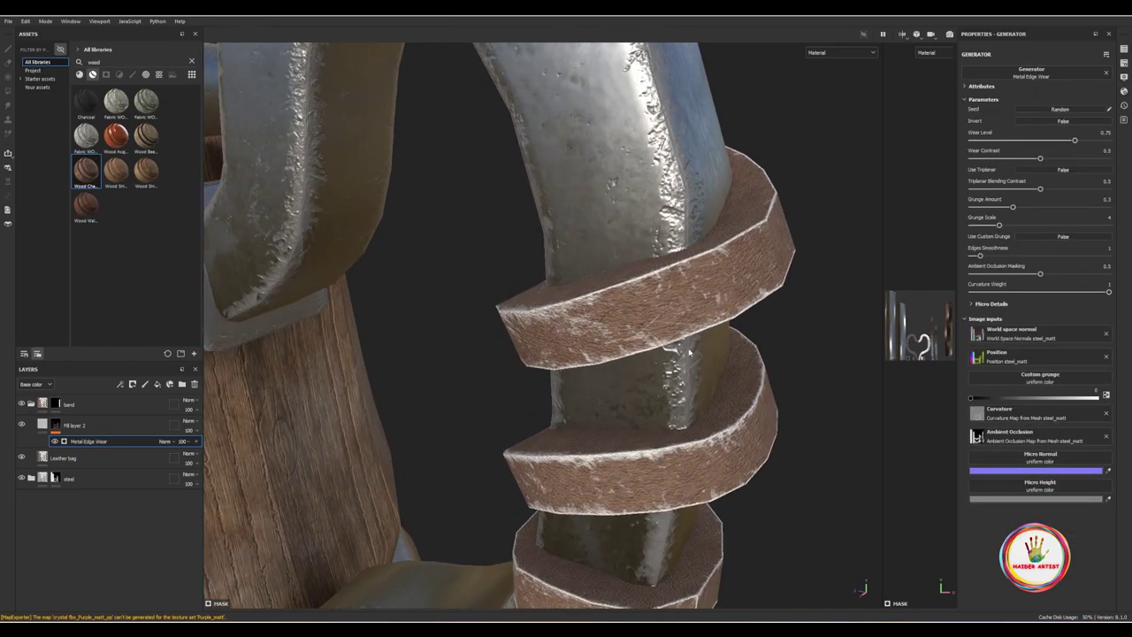
# Step: Lower the fill's height slightly and give it a greyish-brown base colour sampled from the bands
pyautogui.click(43, 424)
pyautogui.keyDown('alt'); pyautogui.moveTo(480, 458); pyautogui.dragTo(530, 442); pyautogui.keyUp('alt')
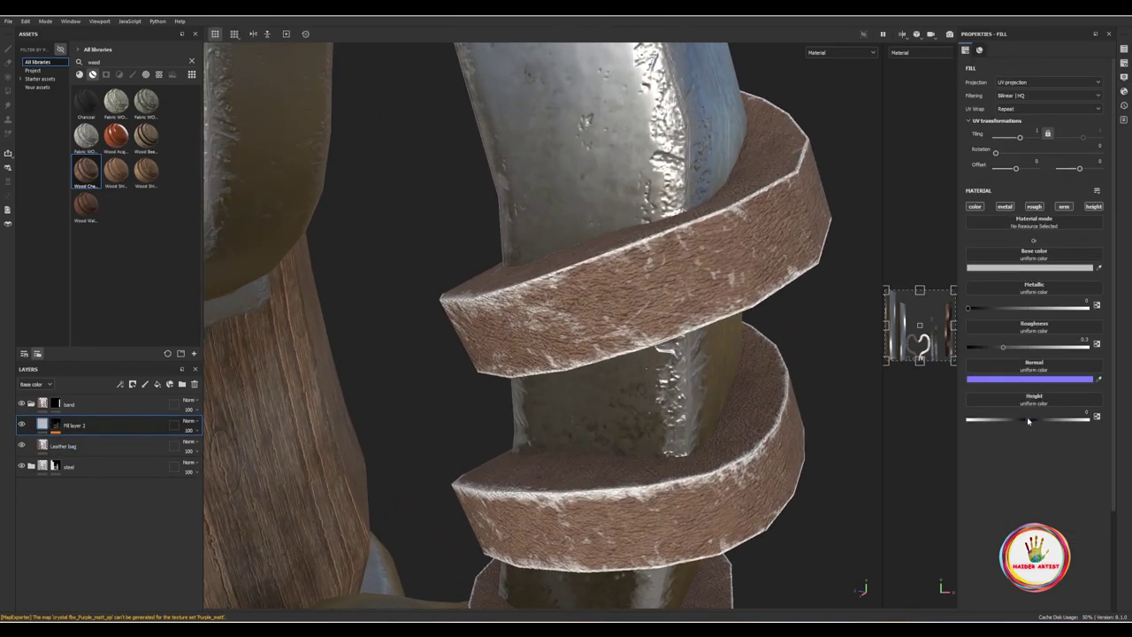
pyautogui.moveTo(1028, 421); pyautogui.dragTo(1016, 425)
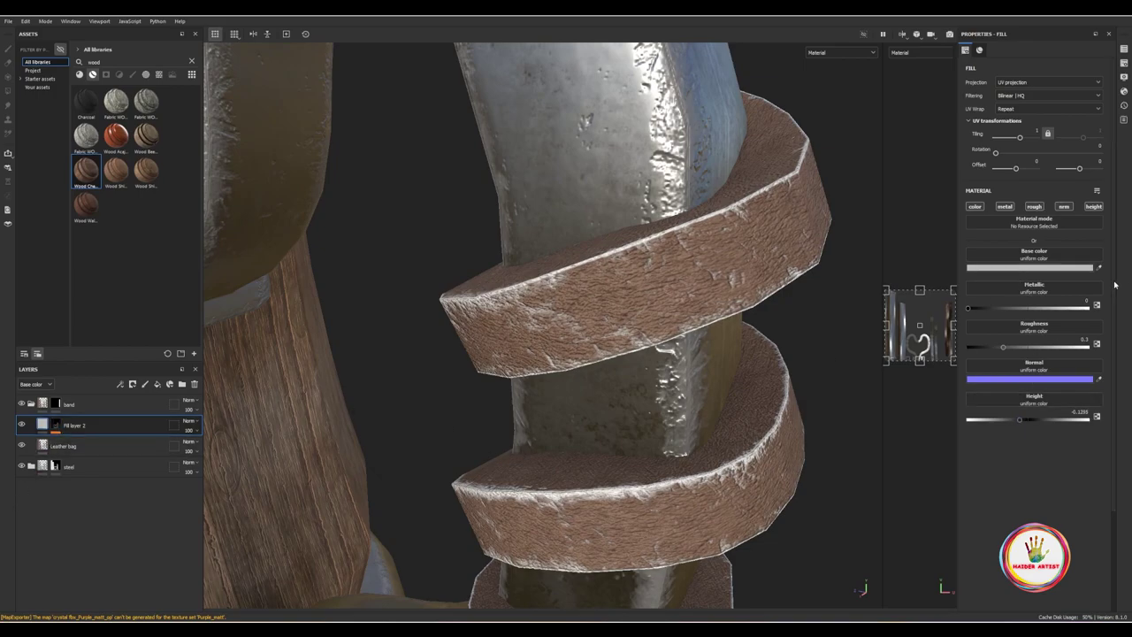
pyautogui.click(1028, 267)
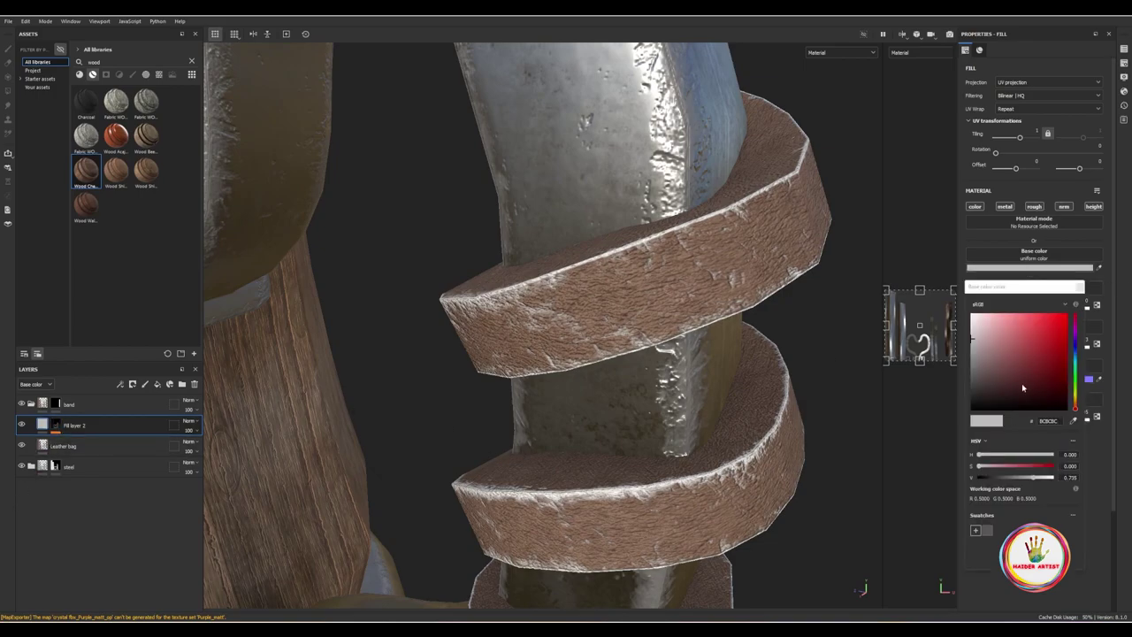
pyautogui.click(1074, 421)
pyautogui.click(776, 253)
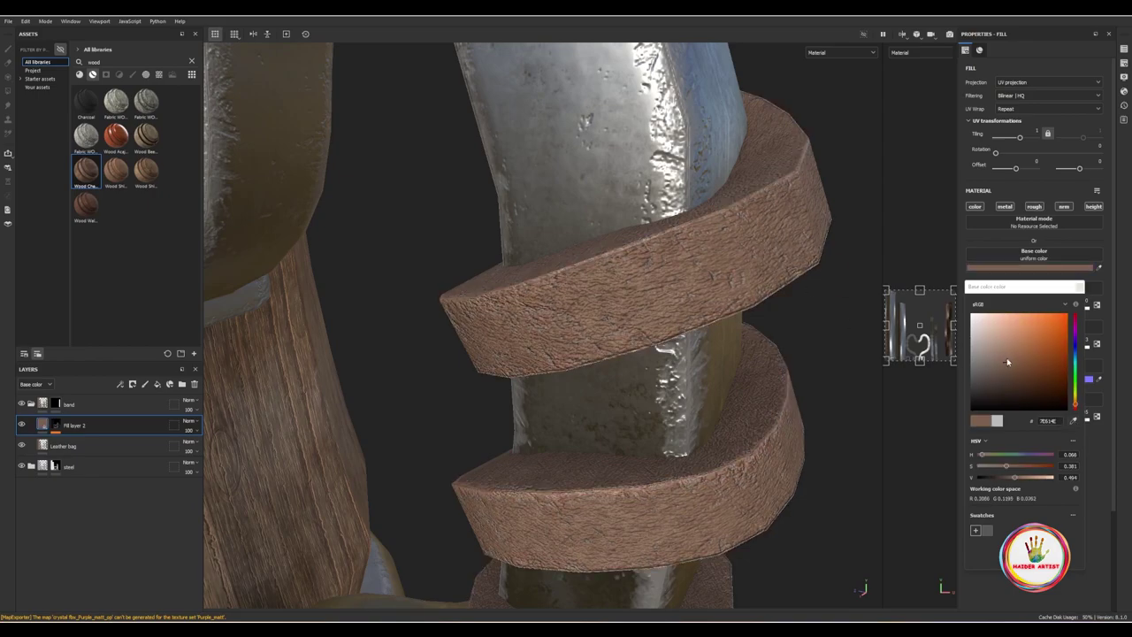
pyautogui.moveTo(1008, 362); pyautogui.dragTo(1026, 398)
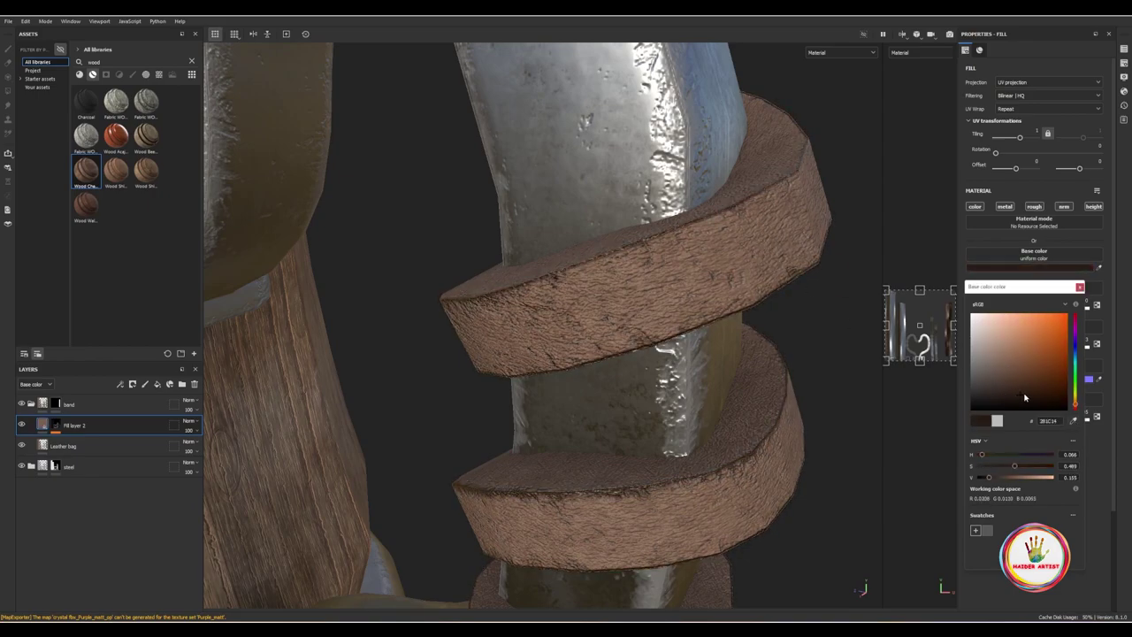
pyautogui.scroll(-5, 665, 462)
pyautogui.keyDown('alt'); pyautogui.moveTo(664, 462); pyautogui.dragTo(677, 374); pyautogui.keyUp('alt')
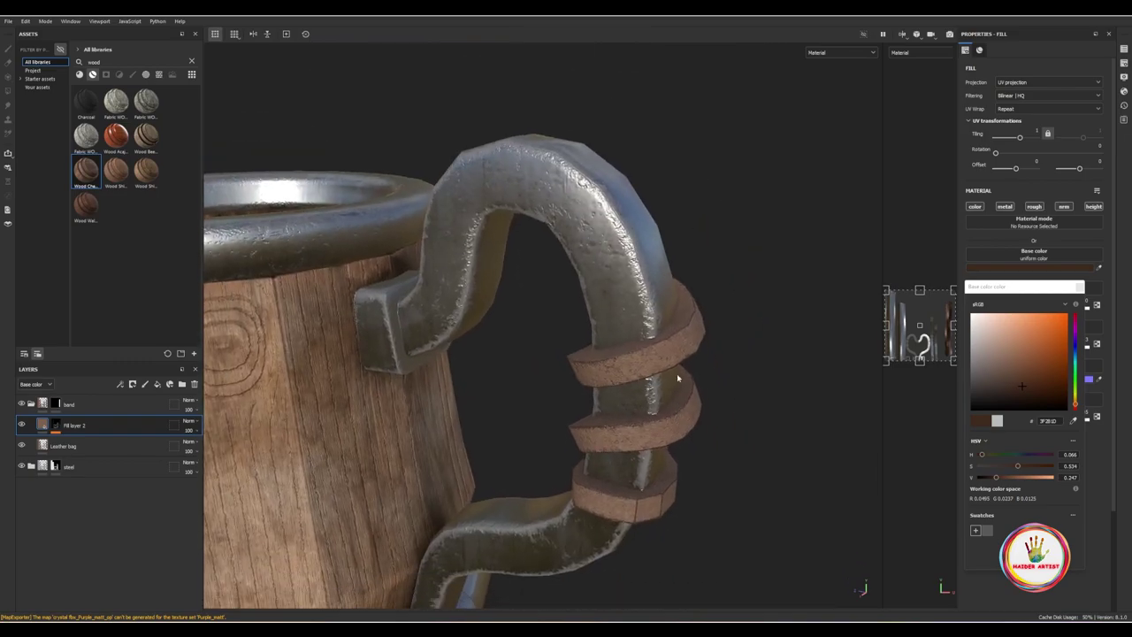
pyautogui.scroll(5, 676, 373)
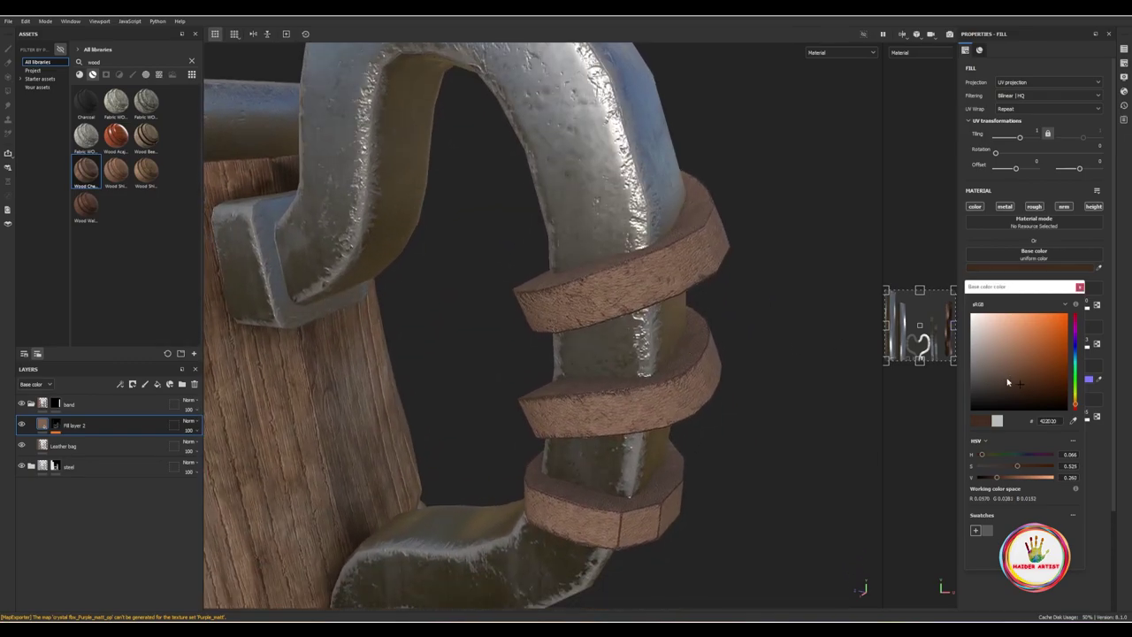
pyautogui.moveTo(1008, 382); pyautogui.dragTo(991, 344)
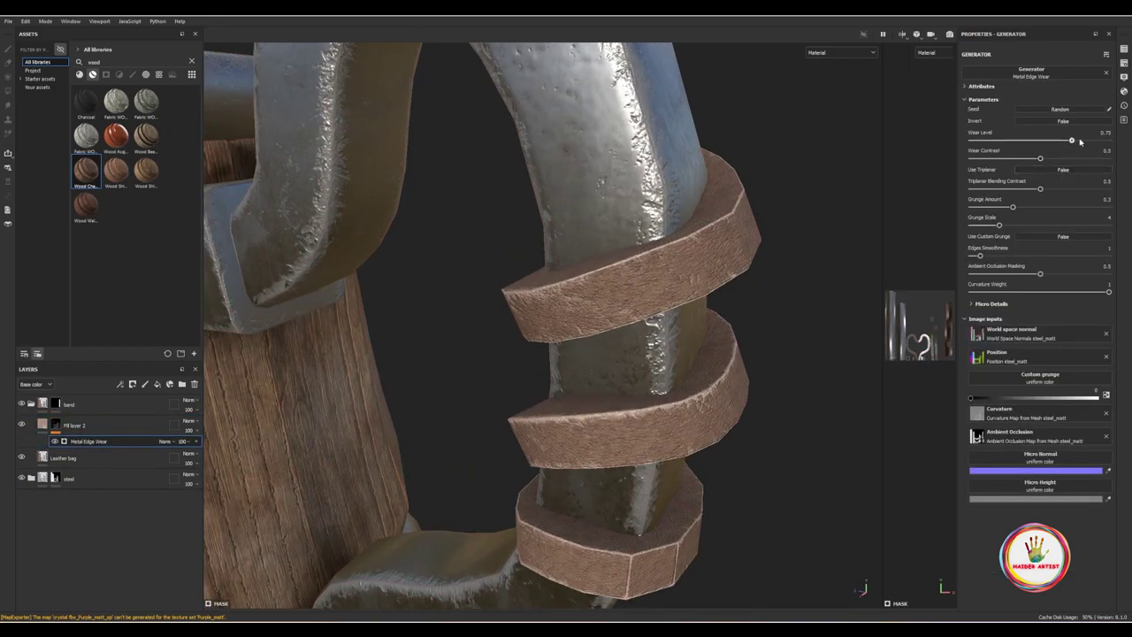
# Step: Tune Fill layer 2's Metal Edge Wear to Wear Level 0.78, grunge scale 10, Edges Smoothness 3.41, Curvature Weight 0.79
pyautogui.moveTo(1080, 141); pyautogui.dragTo(1084, 141)
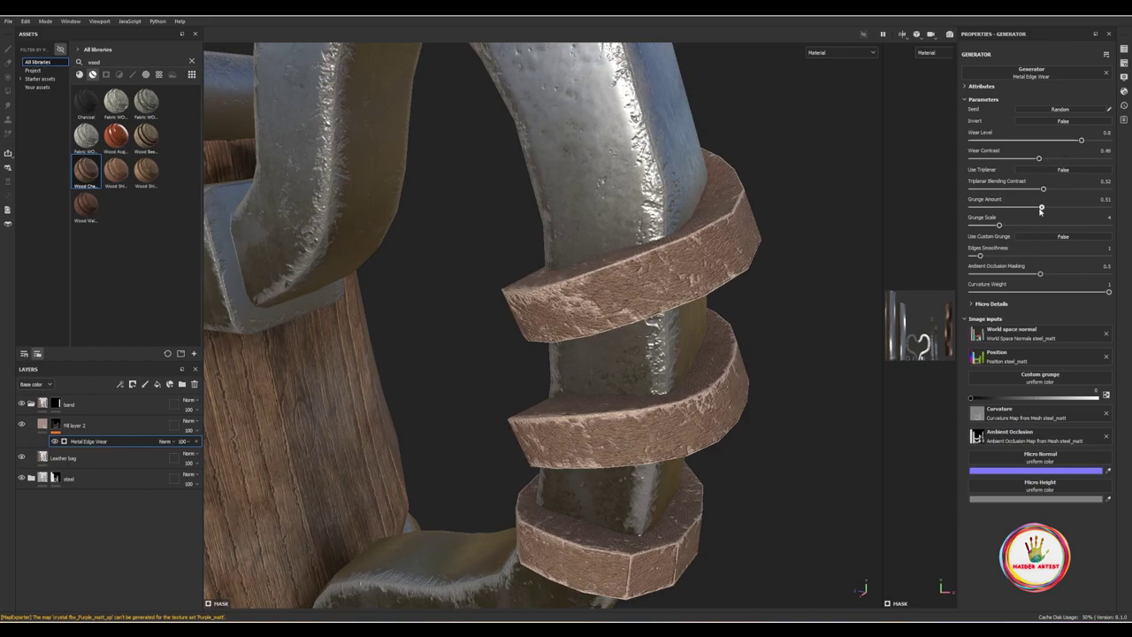
pyautogui.moveTo(998, 227); pyautogui.dragTo(1052, 228)
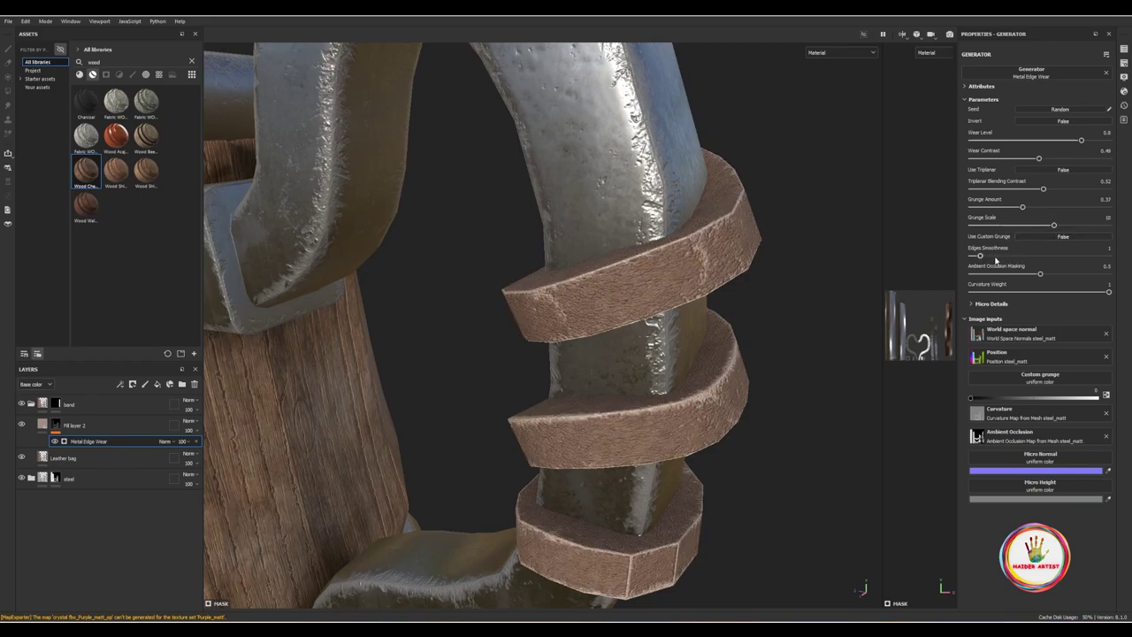
pyautogui.moveTo(997, 259); pyautogui.dragTo(1038, 258)
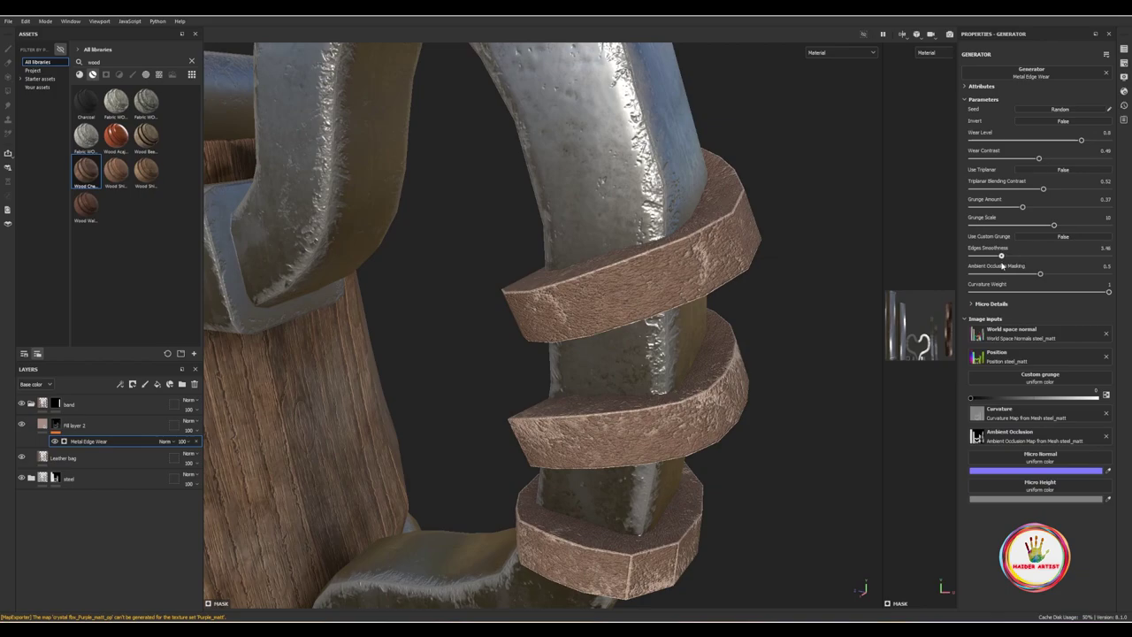
pyautogui.moveTo(1009, 280); pyautogui.dragTo(1028, 281)
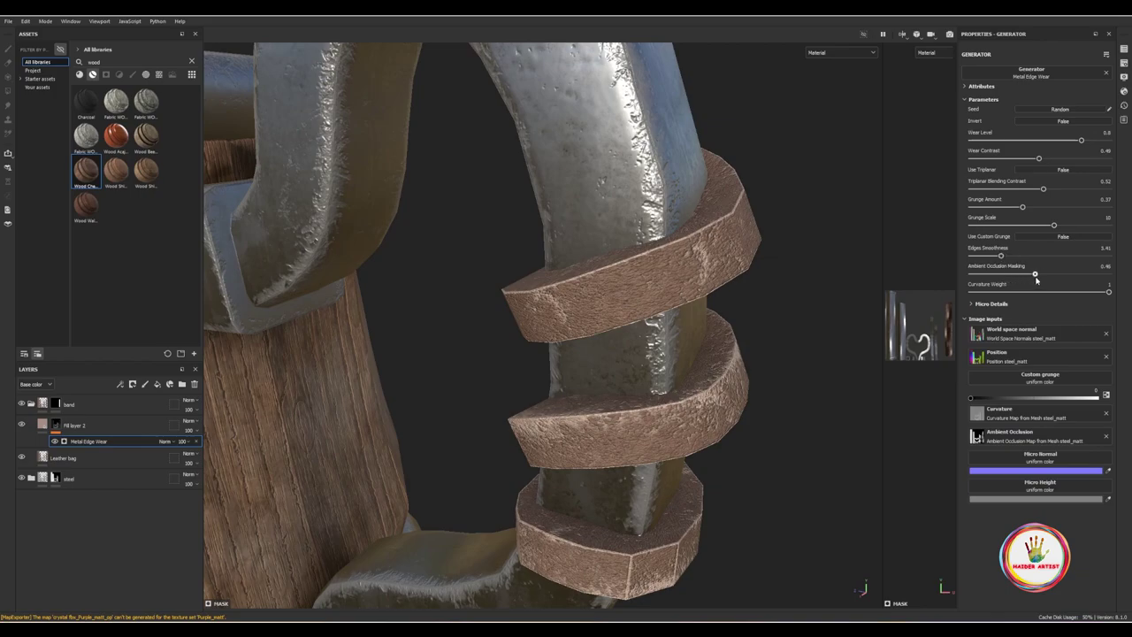
pyautogui.moveTo(1111, 292); pyautogui.dragTo(1038, 303)
pyautogui.moveTo(1116, 306); pyautogui.dragTo(1105, 305)
pyautogui.moveTo(1081, 141)
pyautogui.mouseDown()
pyautogui.moveTo(1046, 152)
pyautogui.moveTo(1077, 150)
pyautogui.mouseUp()
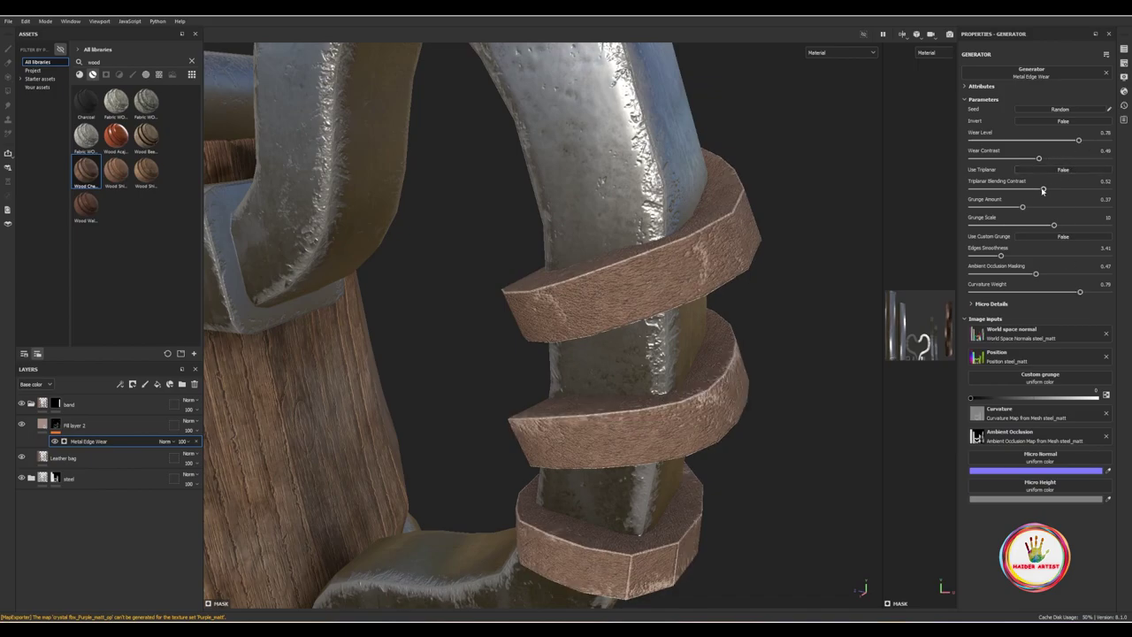
# Step: Orbit out to a front view of the whole mug
pyautogui.scroll(-5, 668, 425)
pyautogui.moveTo(668, 424)
pyautogui.keyDown('alt'); pyautogui.mouseDown()
pyautogui.moveTo(758, 458)
pyautogui.moveTo(809, 392)
pyautogui.moveTo(661, 472)
pyautogui.mouseUp(); pyautogui.keyUp('alt')
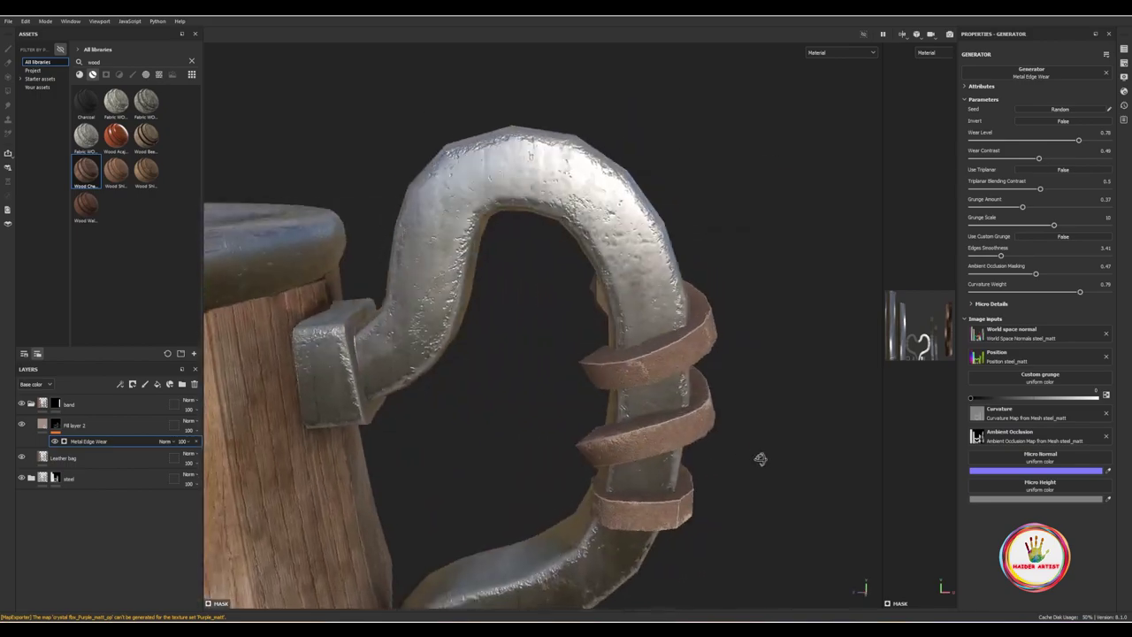
pyautogui.scroll(-3, 661, 471)
pyautogui.moveTo(536, 475)
pyautogui.keyDown('alt'); pyautogui.mouseDown()
pyautogui.moveTo(677, 374)
pyautogui.moveTo(581, 428)
pyautogui.moveTo(602, 427)
pyautogui.mouseUp(); pyautogui.keyUp('alt')
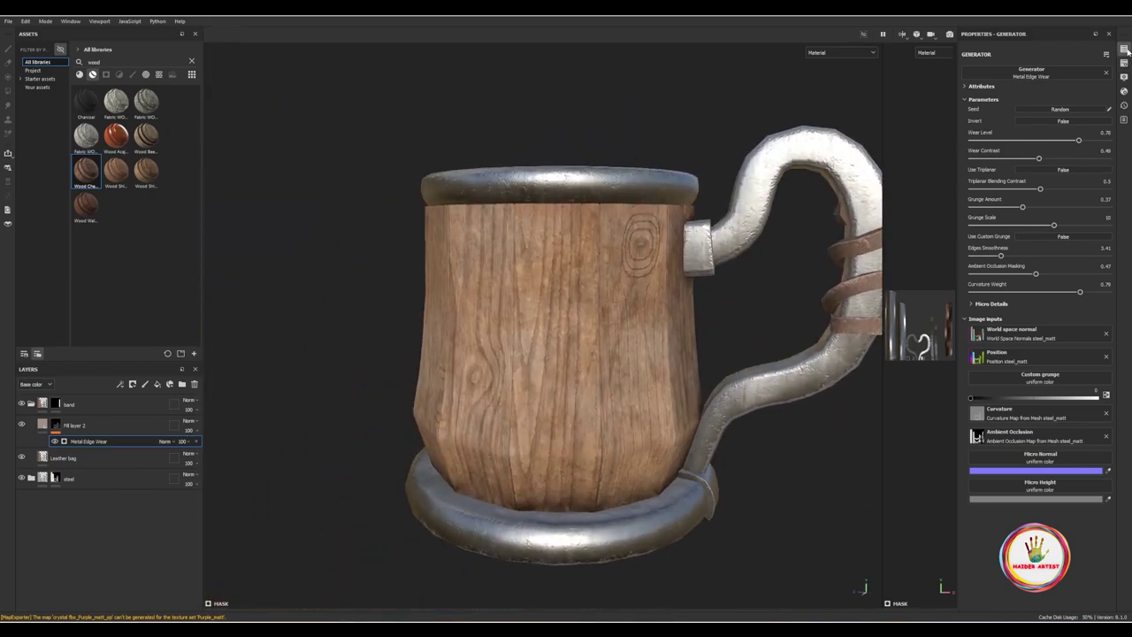
# Step: In the wood_matt texture set, add a new fill layer above the Dust layer
pyautogui.click(1125, 51)
pyautogui.scroll(5, 613, 303)
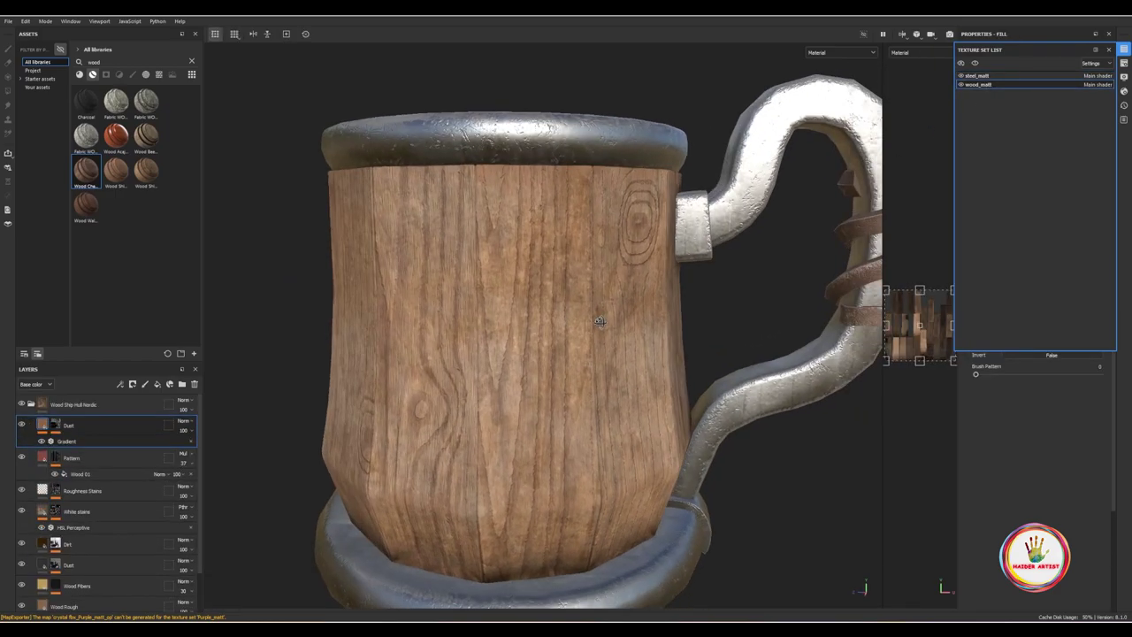
pyautogui.click(1109, 50)
pyautogui.scroll(5, 696, 358)
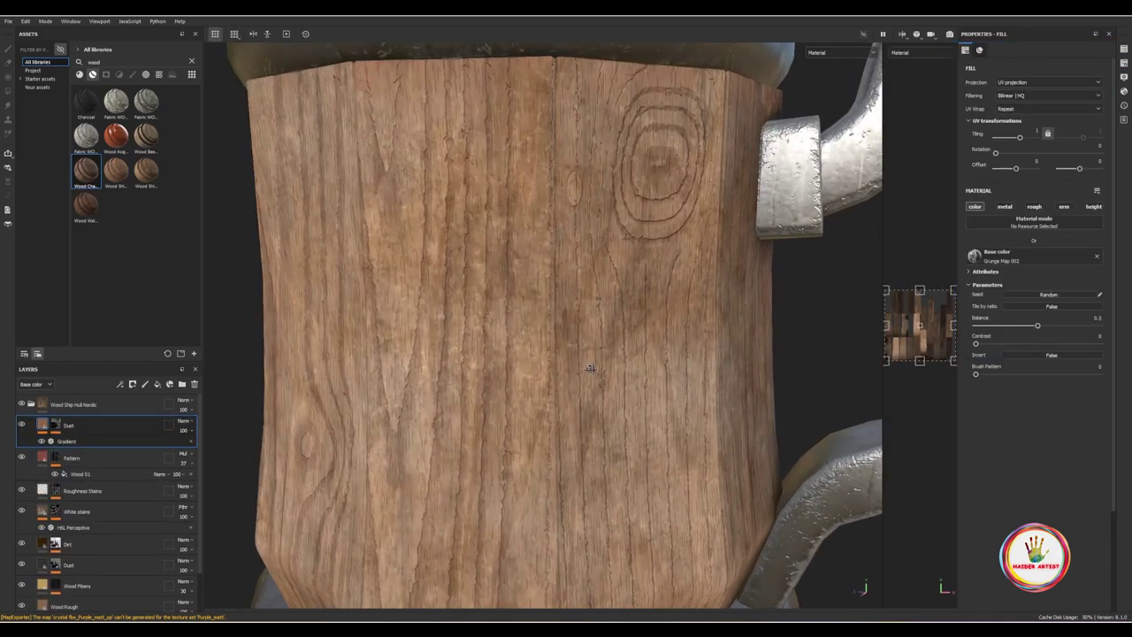
pyautogui.scroll(-3, 607, 360)
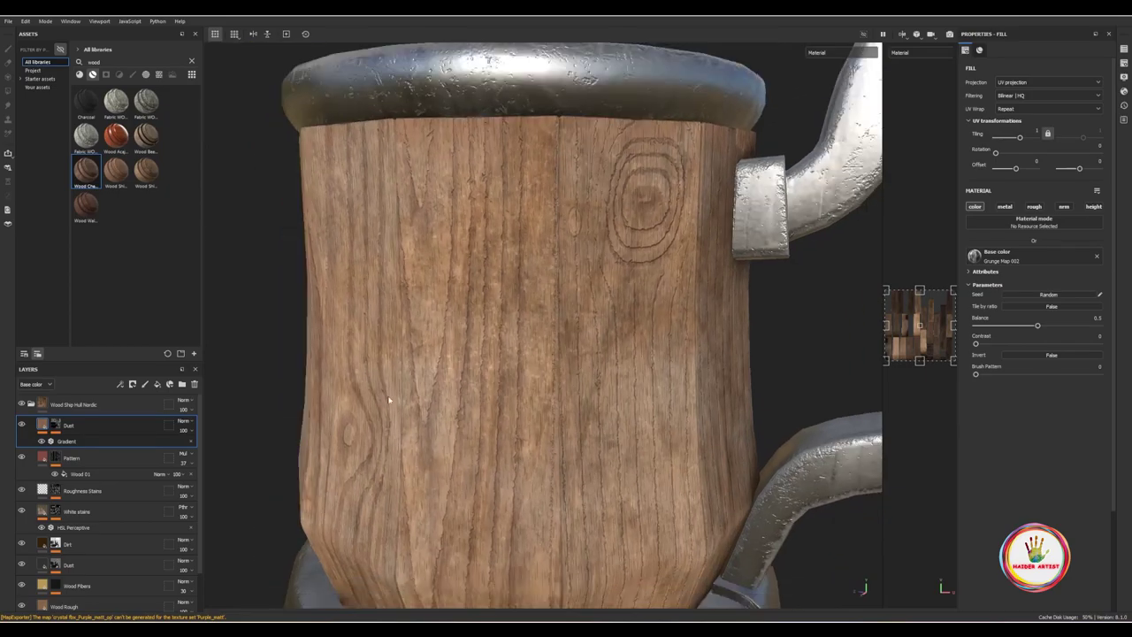
pyautogui.click(31, 404)
pyautogui.click(31, 404)
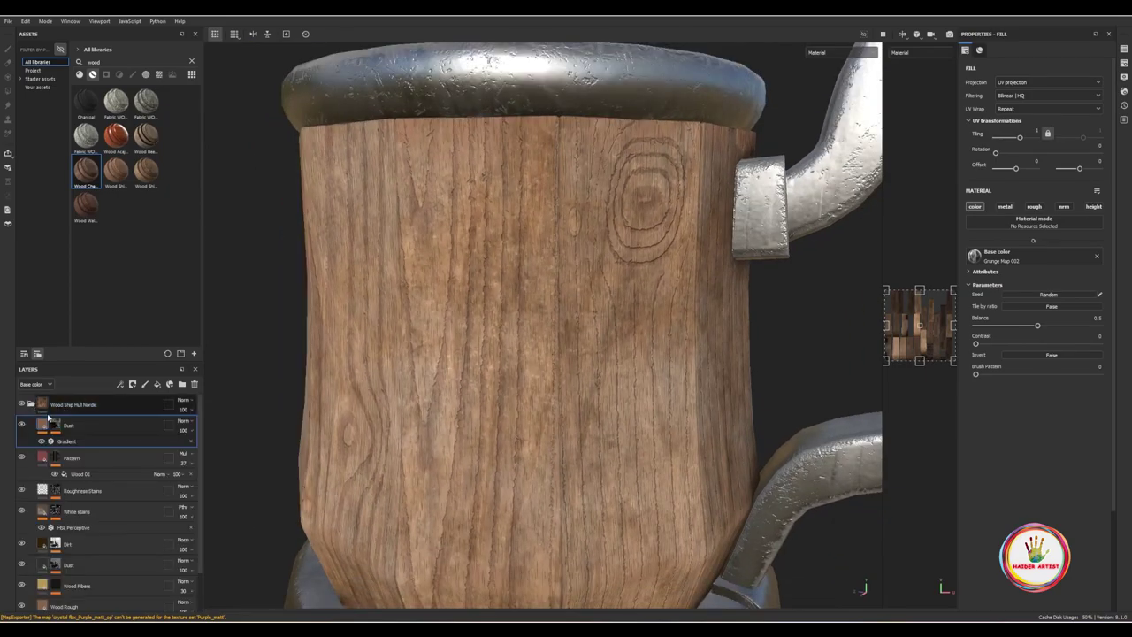
pyautogui.click(78, 425)
pyautogui.click(157, 384)
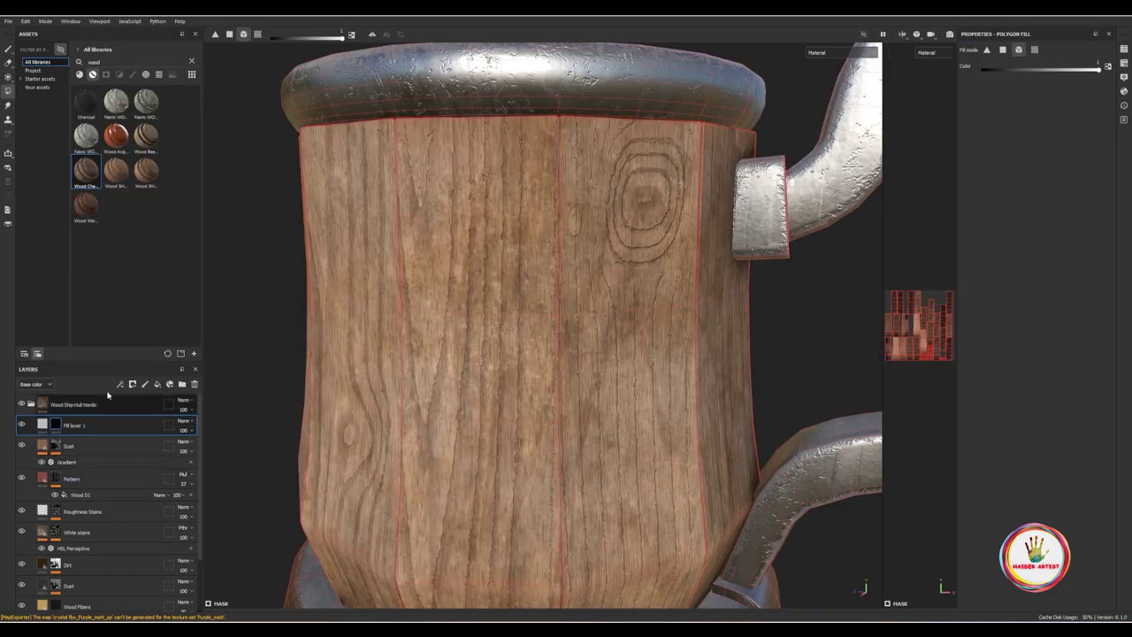
# Step: Mask the new fill layer with a Metal Edge Wear generator
pyautogui.rightClick(93, 428)
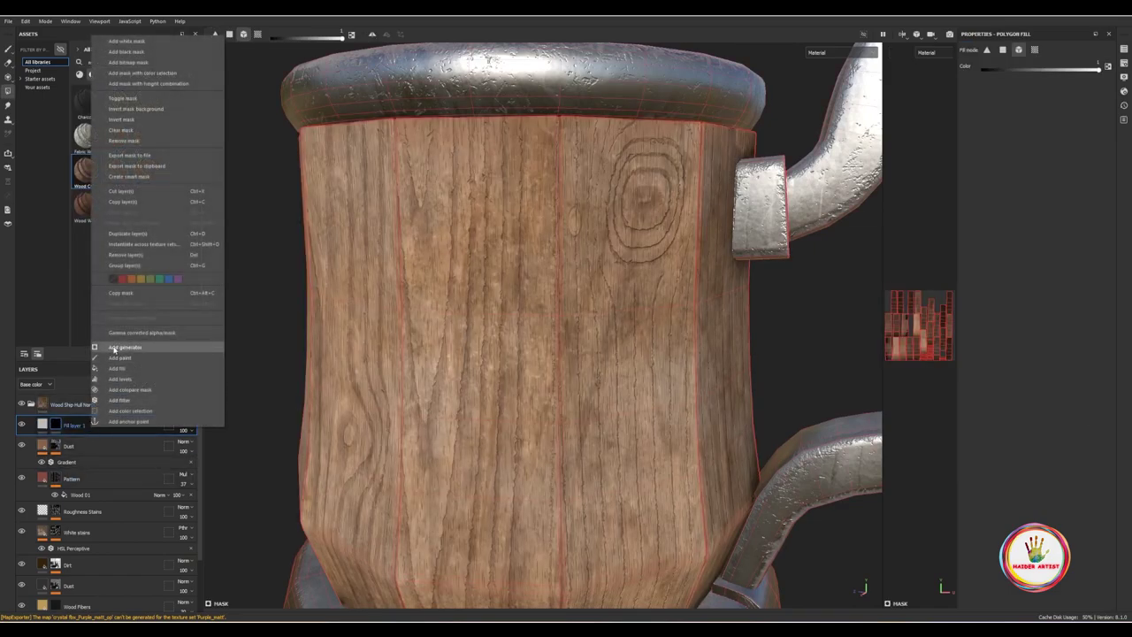
pyautogui.click(113, 347)
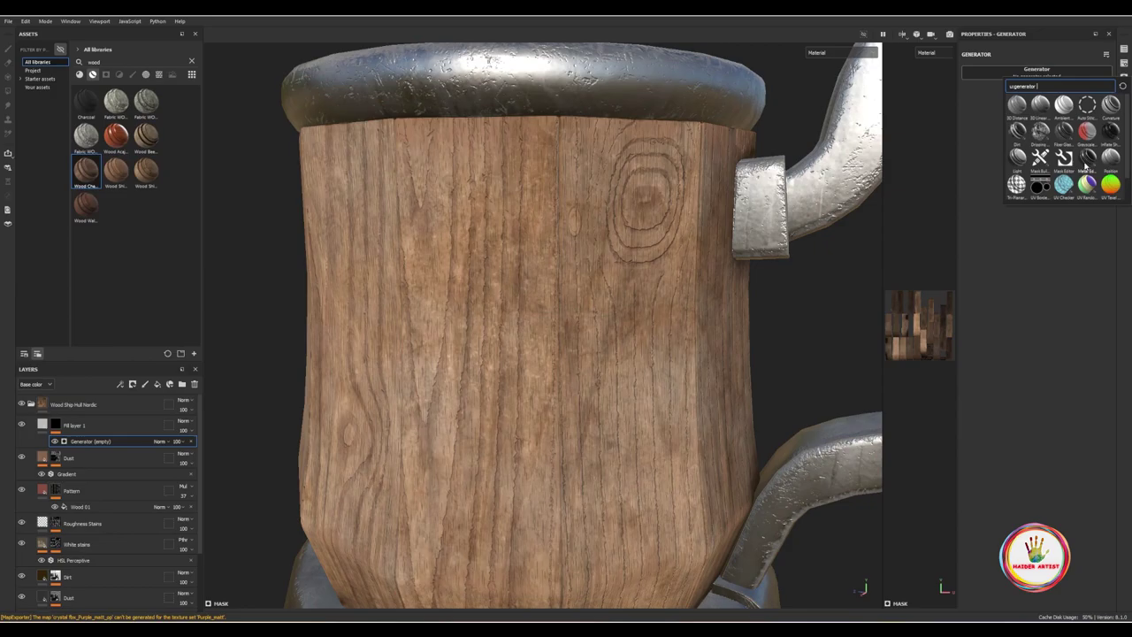
pyautogui.click(1086, 166)
pyautogui.scroll(3, 566, 354)
pyautogui.scroll(-5, 566, 354)
pyautogui.keyDown('alt'); pyautogui.moveTo(531, 407); pyautogui.dragTo(567, 414); pyautogui.keyUp('alt')
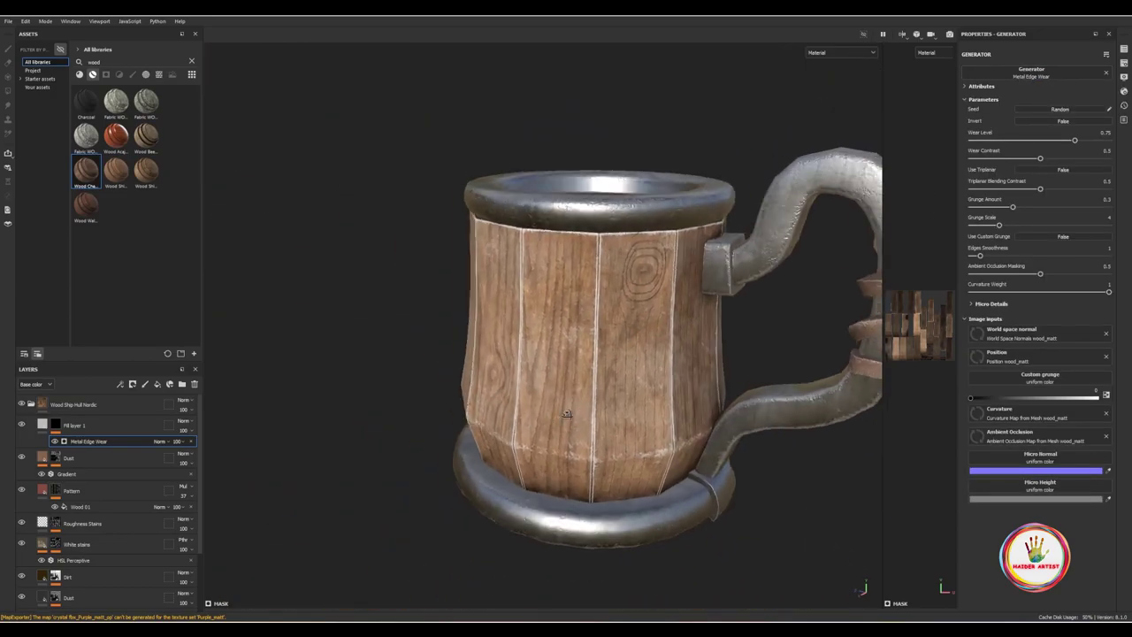
pyautogui.scroll(3, 567, 414)
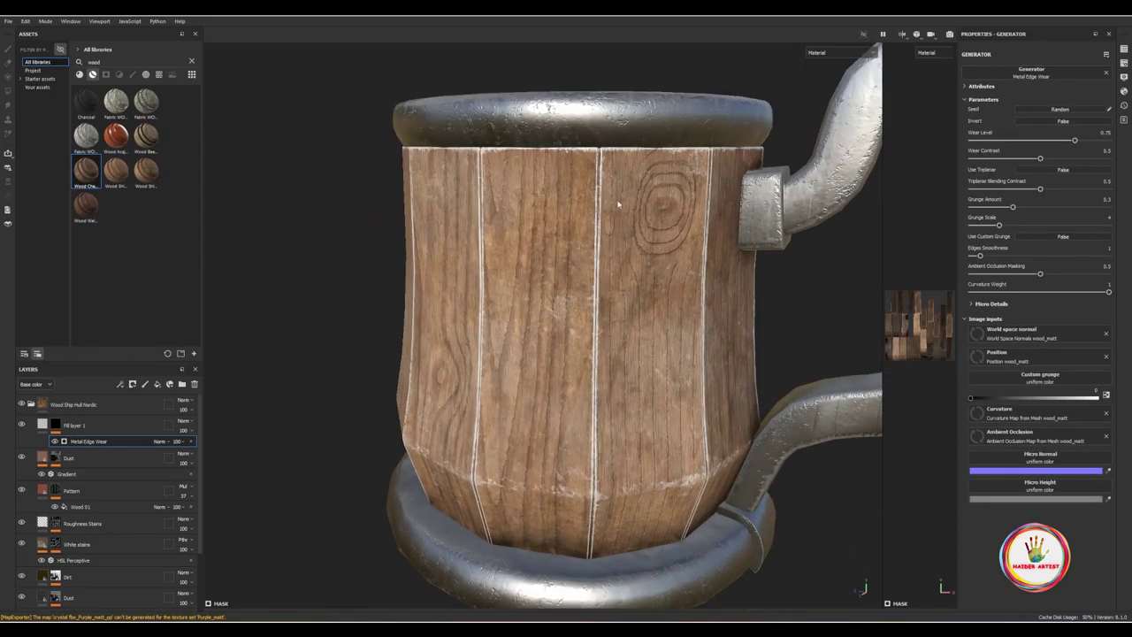
pyautogui.scroll(3, 618, 204)
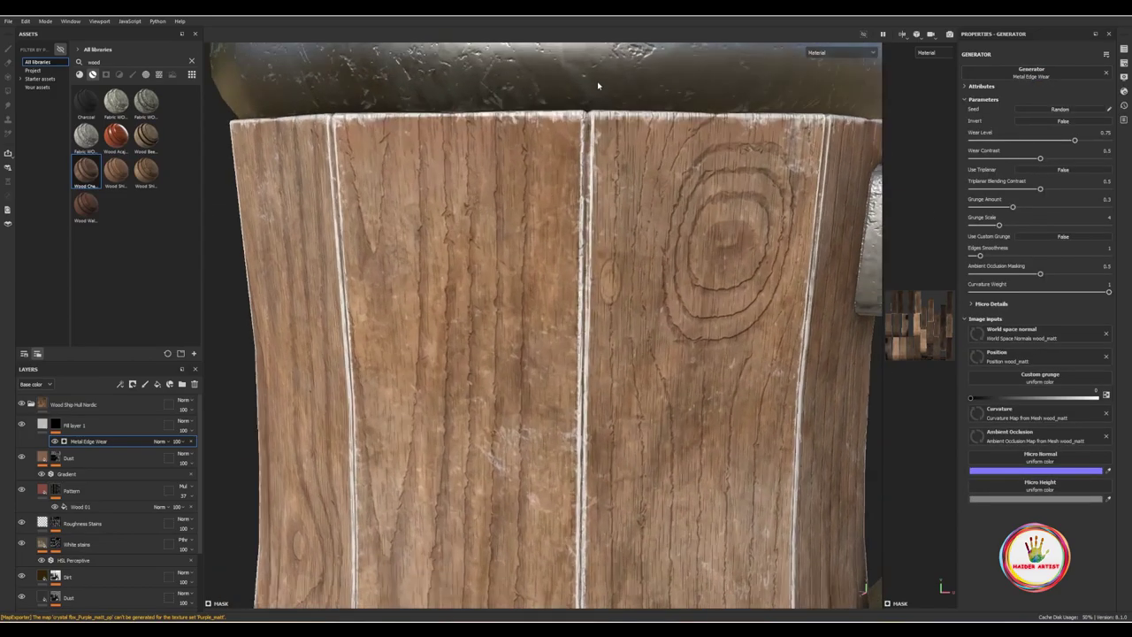
pyautogui.scroll(3, 617, 204)
pyautogui.scroll(1, 617, 204)
# Step: Lower Fill layer 1's height so the wear sinks, and make its base colour dark brown
pyautogui.click(42, 431)
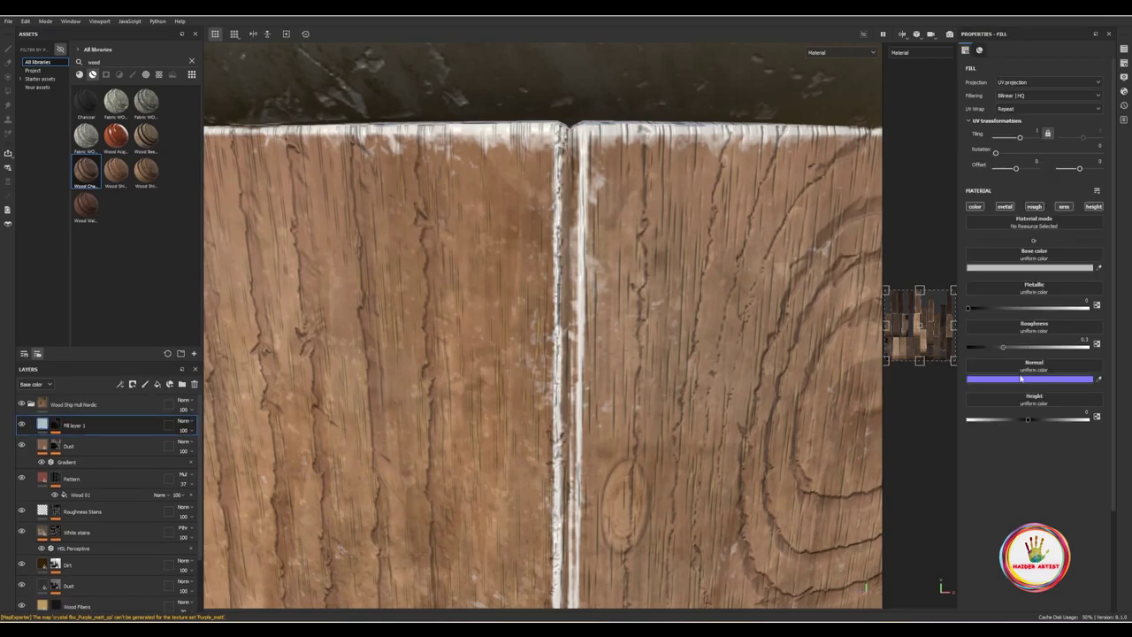
pyautogui.moveTo(1027, 425); pyautogui.dragTo(1018, 426)
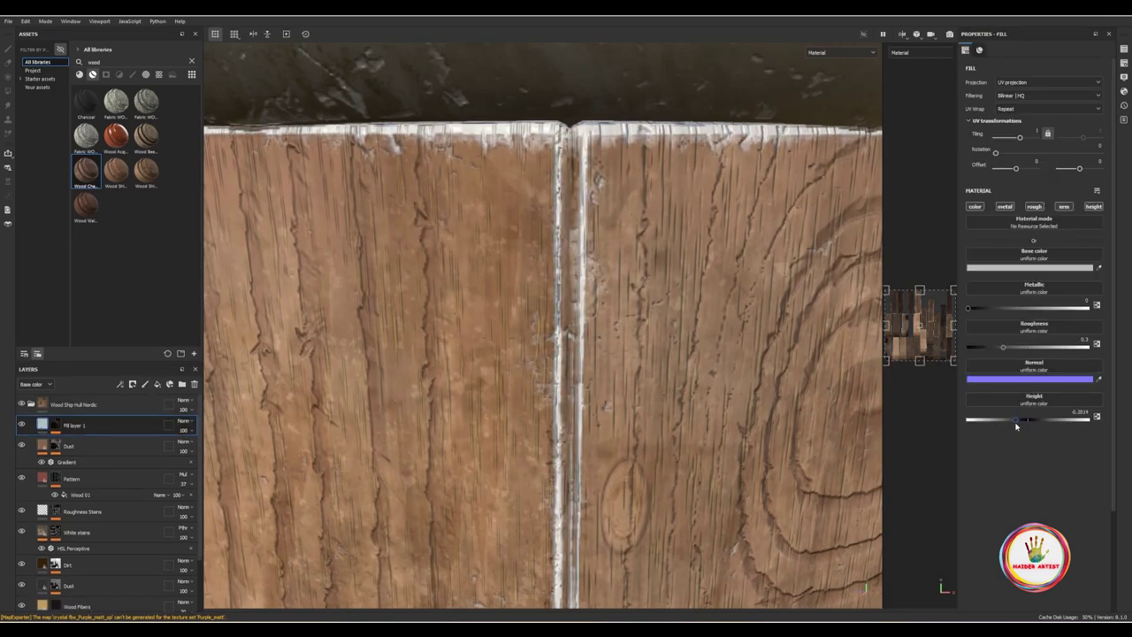
pyautogui.click(1068, 268)
pyautogui.click(1098, 267)
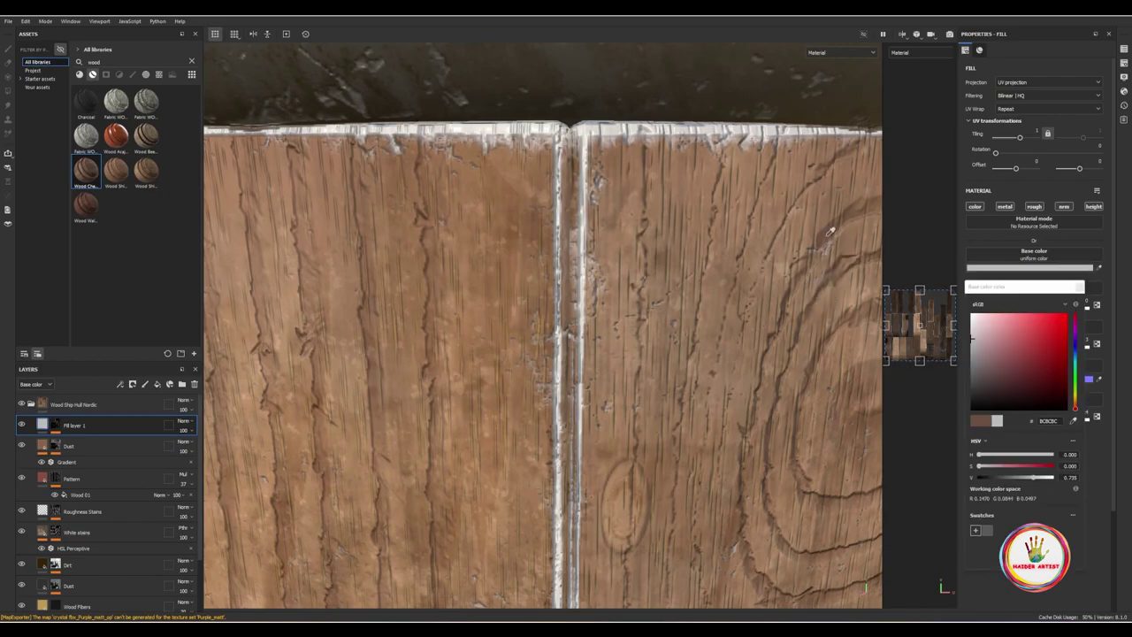
pyautogui.click(826, 233)
pyautogui.moveTo(826, 233)
pyautogui.keyDown('alt'); pyautogui.mouseDown()
pyautogui.moveTo(585, 385)
pyautogui.moveTo(619, 372)
pyautogui.mouseUp(); pyautogui.keyUp('alt')
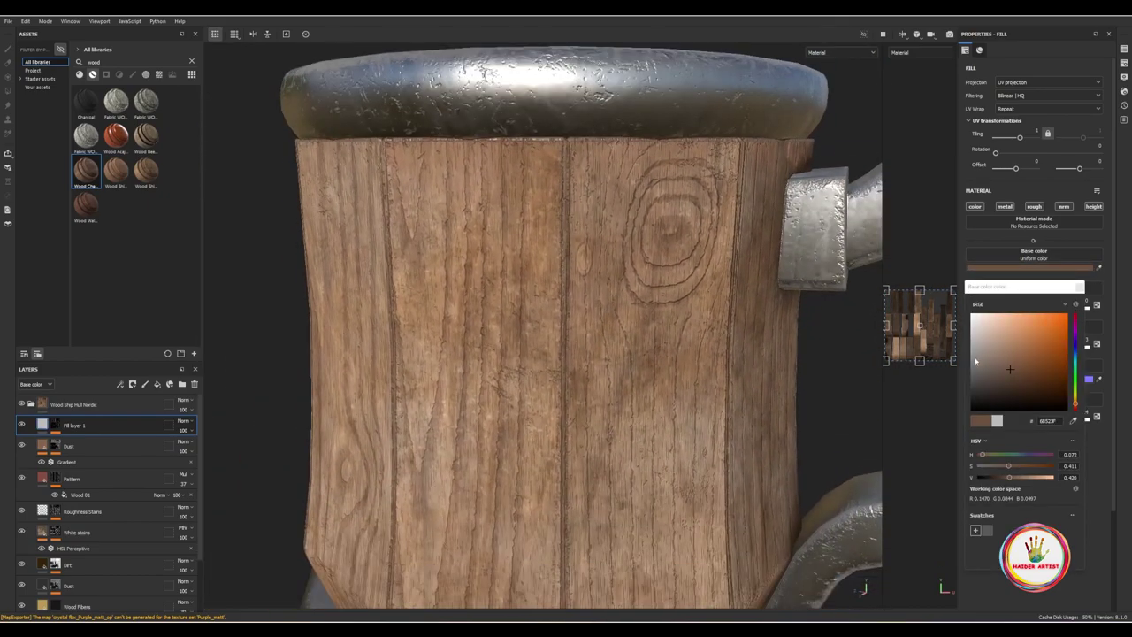
pyautogui.click(989, 345)
pyautogui.moveTo(989, 345)
pyautogui.mouseDown()
pyautogui.moveTo(1037, 388)
pyautogui.moveTo(1021, 389)
pyautogui.moveTo(1034, 379)
pyautogui.mouseUp()
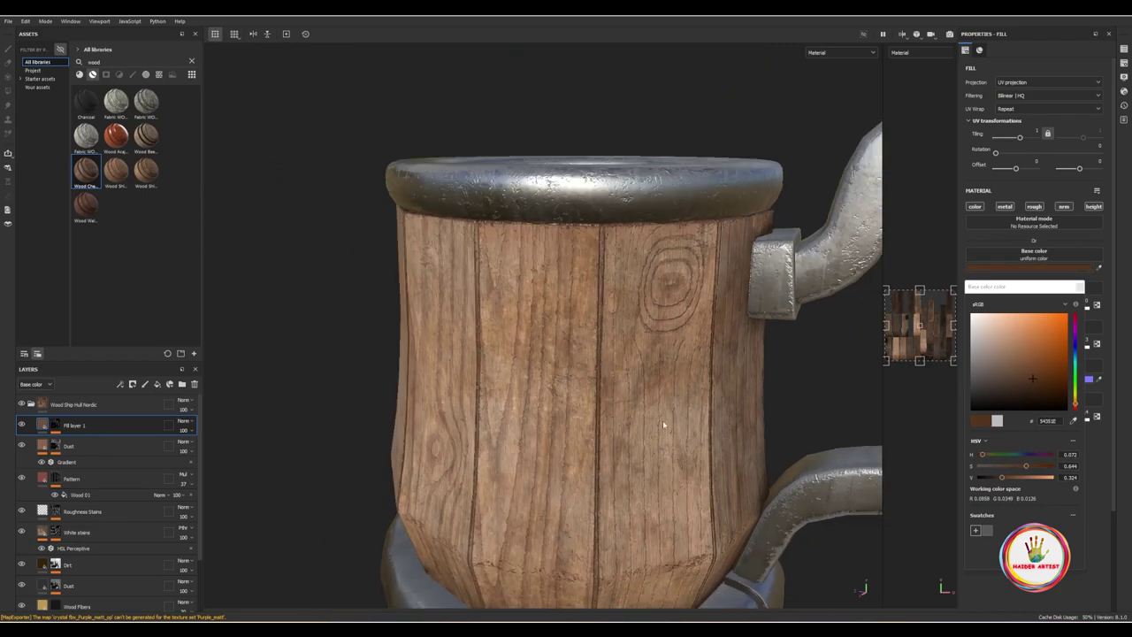
pyautogui.moveTo(662, 420)
pyautogui.keyDown('alt'); pyautogui.mouseDown()
pyautogui.moveTo(677, 336)
pyautogui.moveTo(613, 376)
pyautogui.mouseUp(); pyautogui.keyUp('alt')
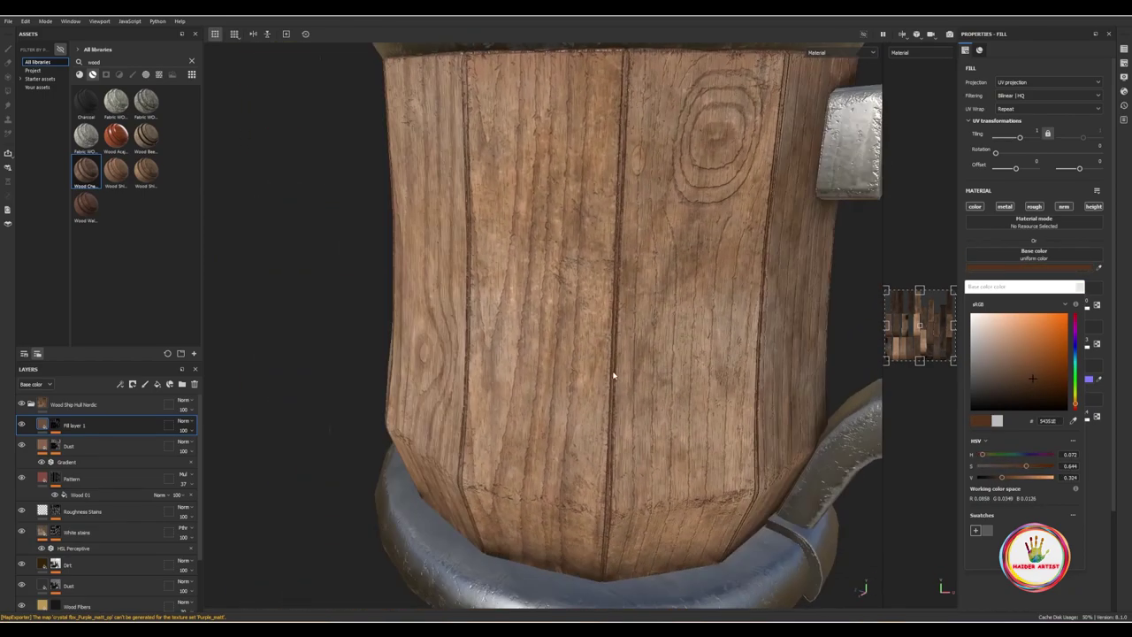
pyautogui.scroll(5, 613, 376)
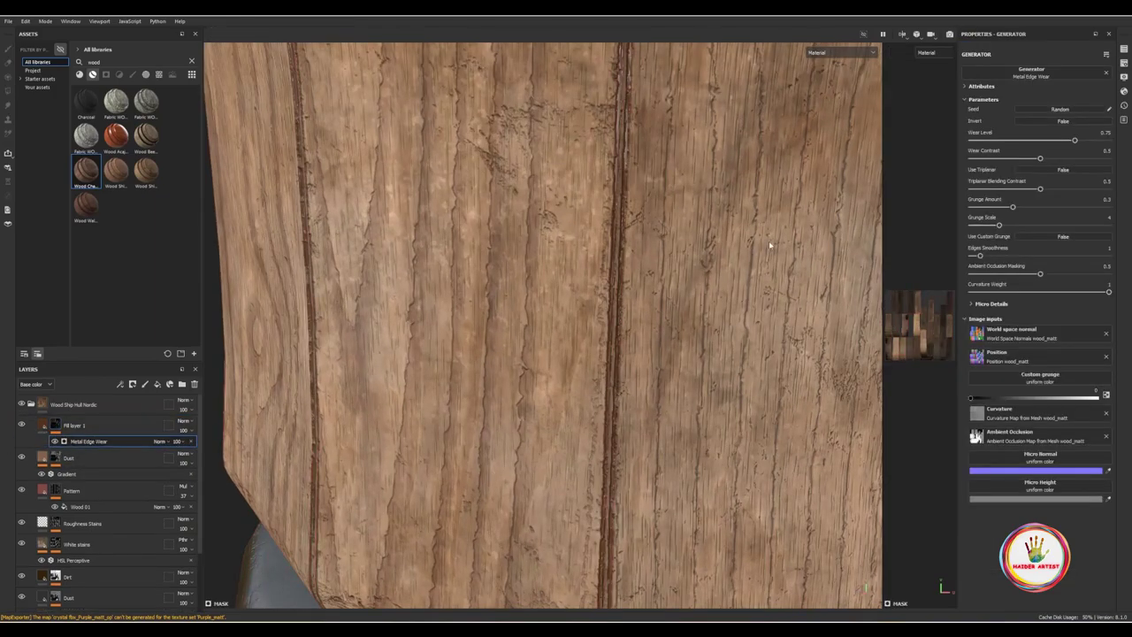
# Step: Raise the wear level, reduce wear contrast and set the grunge amount back to 0.3
pyautogui.moveTo(1072, 139); pyautogui.dragTo(1082, 143)
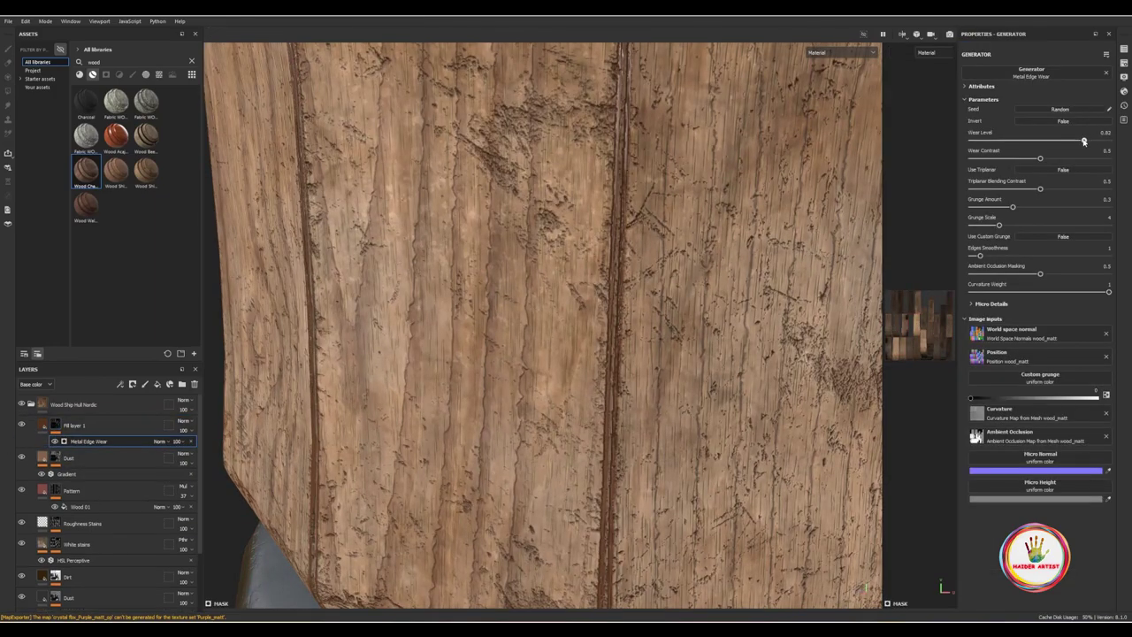
pyautogui.scroll(-5, 678, 299)
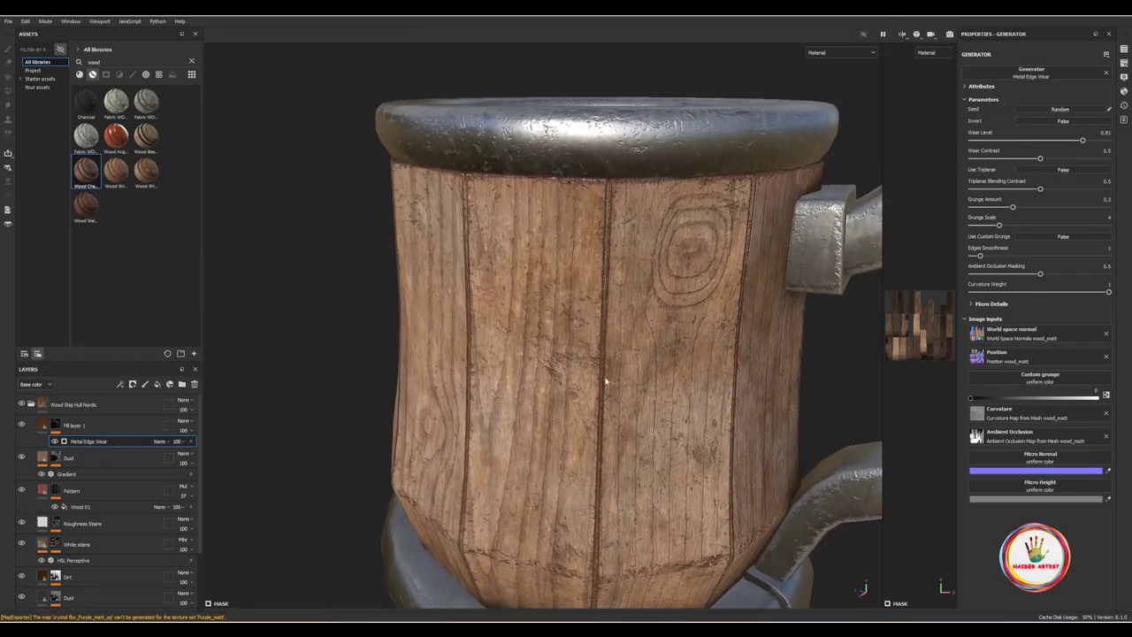
pyautogui.scroll(2, 598, 341)
pyautogui.scroll(3, 598, 342)
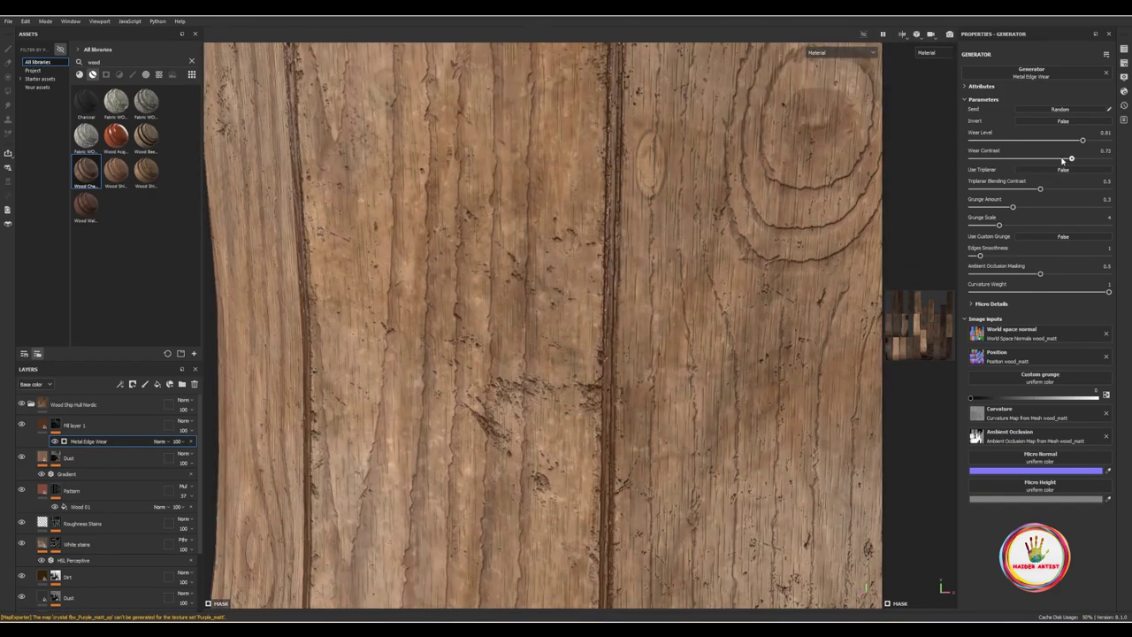
pyautogui.moveTo(1055, 159); pyautogui.dragTo(1027, 161)
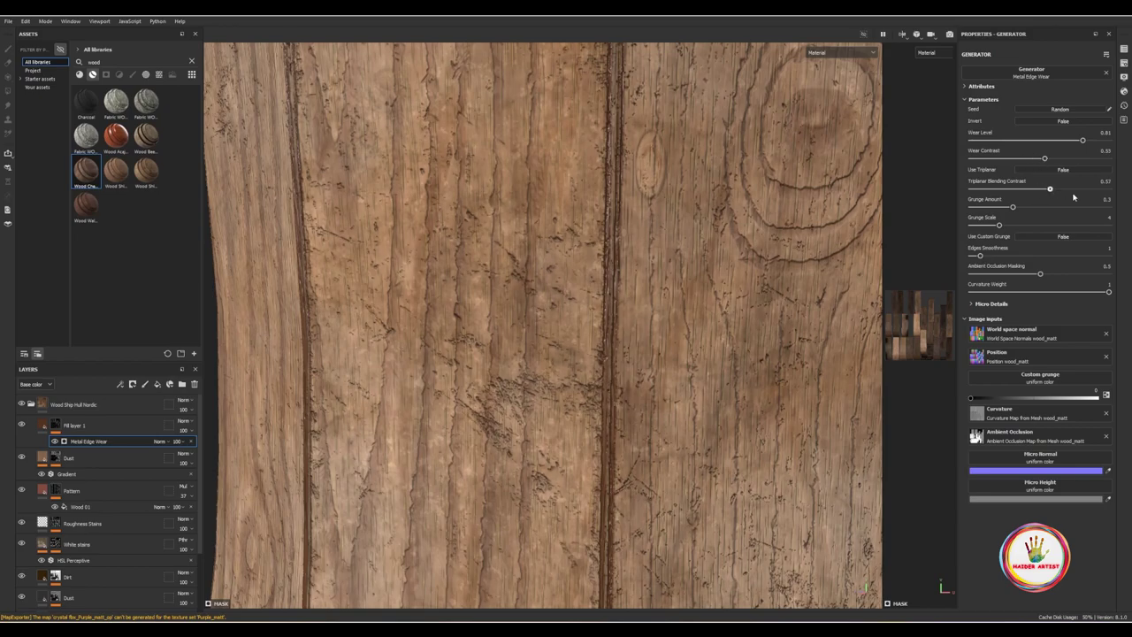
pyautogui.moveTo(1017, 207); pyautogui.dragTo(1021, 207)
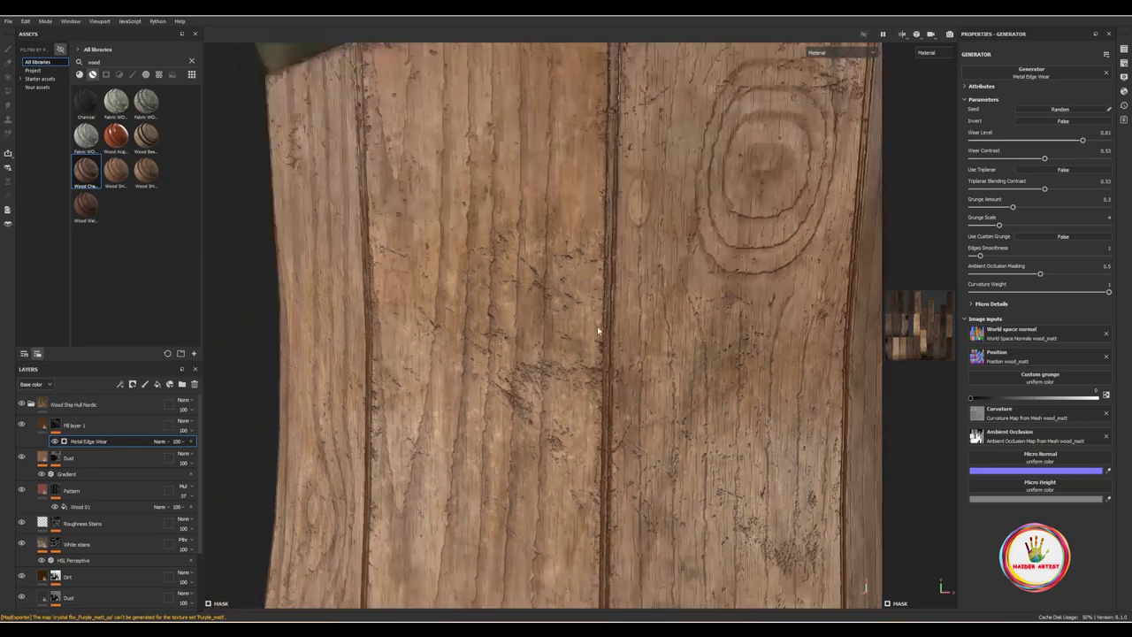
pyautogui.scroll(-5, 638, 365)
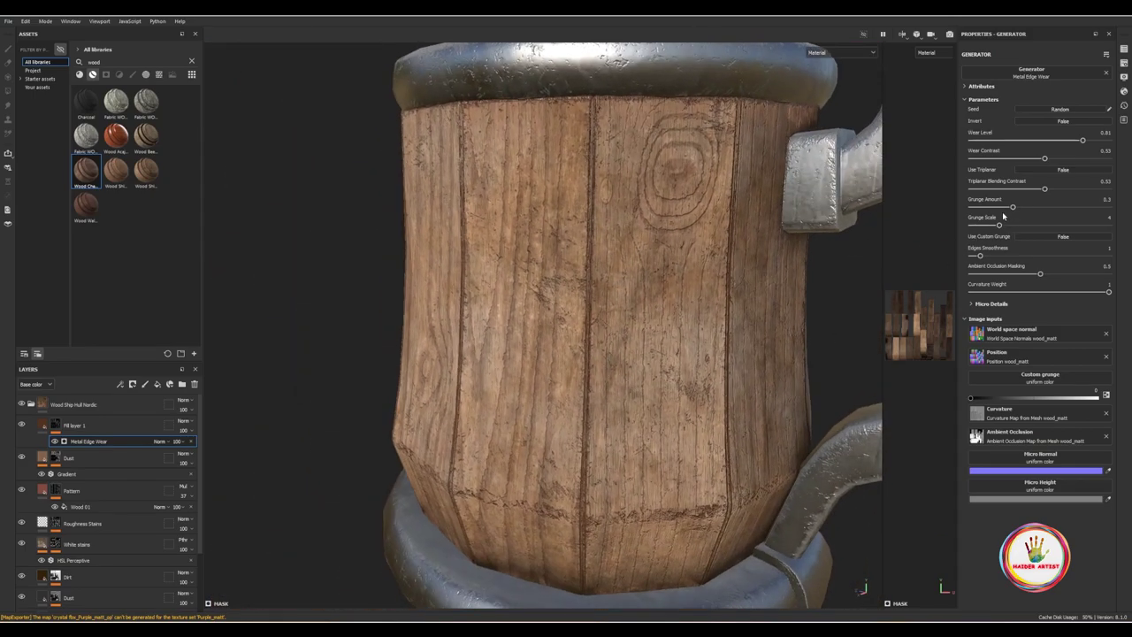
pyautogui.moveTo(1014, 207)
pyautogui.mouseDown()
pyautogui.moveTo(1029, 208)
pyautogui.moveTo(1001, 213)
pyautogui.moveTo(1027, 230)
pyautogui.mouseUp()
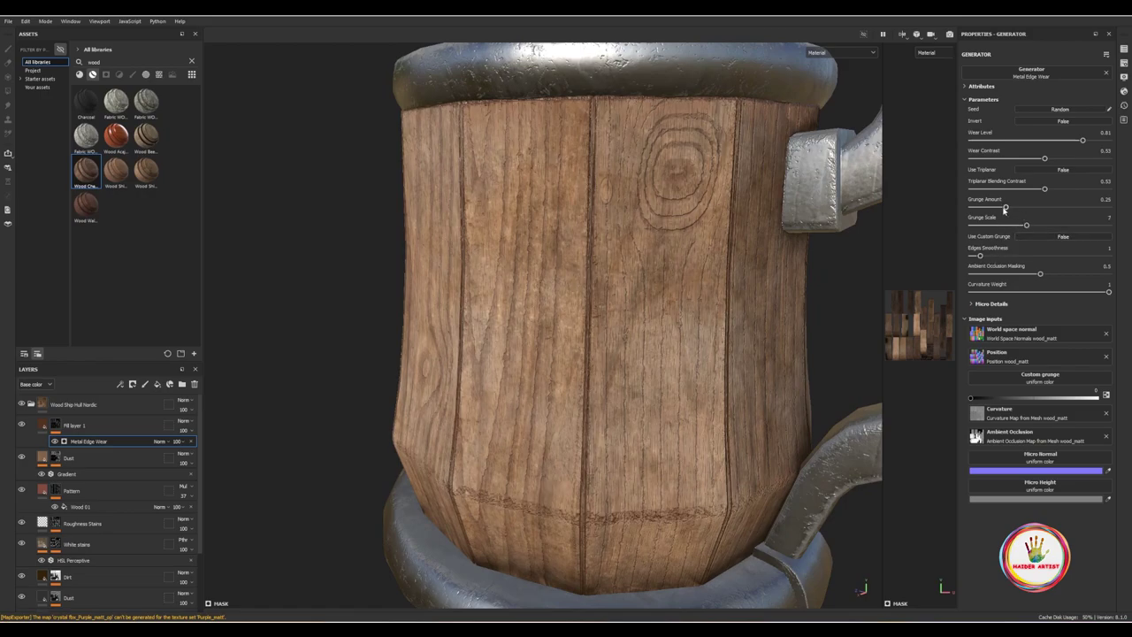
pyautogui.moveTo(1008, 208); pyautogui.dragTo(1014, 208)
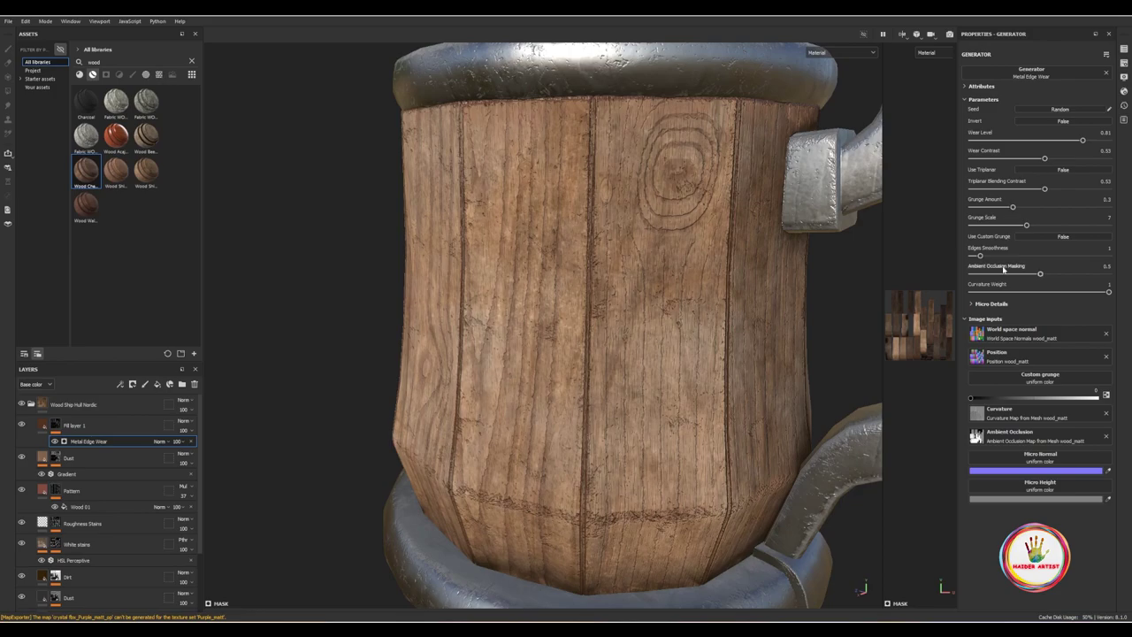
# Step: Increase the edges smoothness and drop the wear level slightly to 0.81
pyautogui.click(1005, 257)
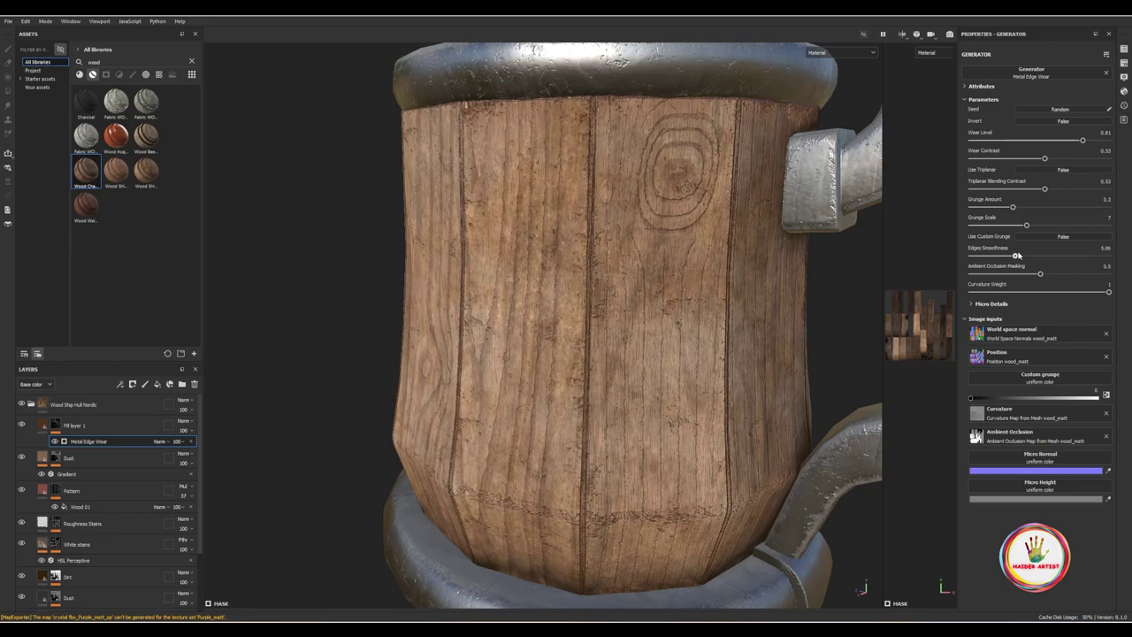
pyautogui.moveTo(1035, 256); pyautogui.dragTo(1024, 255)
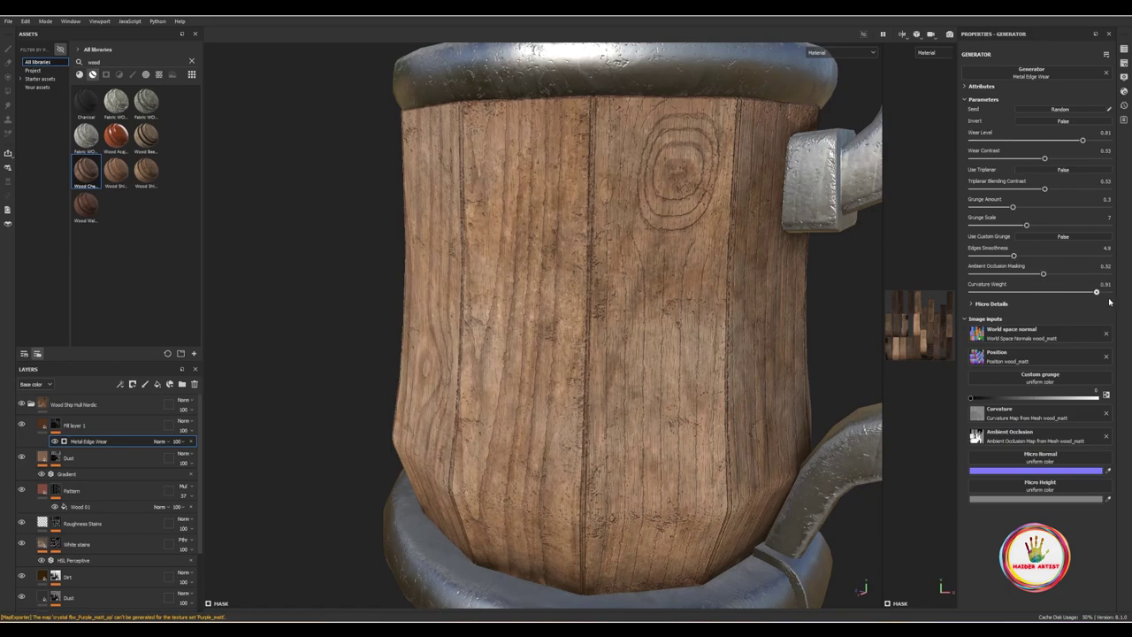
pyautogui.moveTo(1091, 141); pyautogui.dragTo(1083, 144)
pyautogui.moveTo(880, 210)
pyautogui.keyDown('alt'); pyautogui.mouseDown()
pyautogui.moveTo(627, 322)
pyautogui.moveTo(594, 290)
pyautogui.moveTo(530, 407)
pyautogui.moveTo(791, 387)
pyautogui.moveTo(662, 309)
pyautogui.moveTo(635, 369)
pyautogui.moveTo(799, 409)
pyautogui.moveTo(596, 296)
pyautogui.moveTo(617, 415)
pyautogui.moveTo(665, 425)
pyautogui.mouseUp(); pyautogui.keyUp('alt')
pyautogui.scroll(-5, 628, 323)
pyautogui.scroll(5, 594, 290)
pyautogui.scroll(2, 594, 290)
pyautogui.scroll(-1, 581, 286)
pyautogui.scroll(-4, 589, 301)
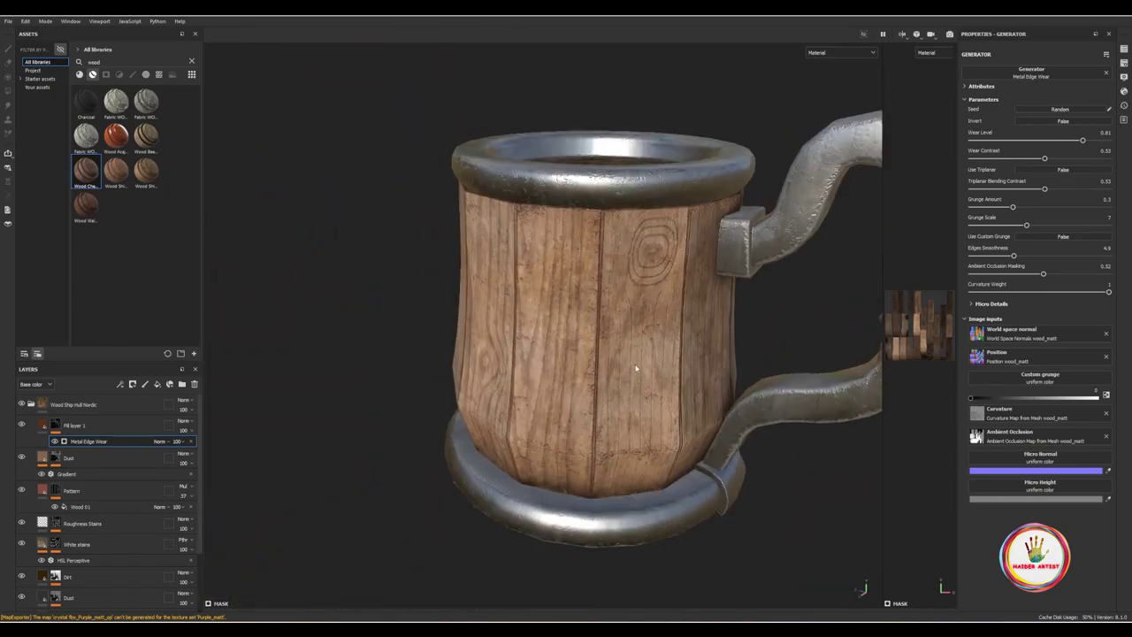
pyautogui.scroll(-3, 635, 369)
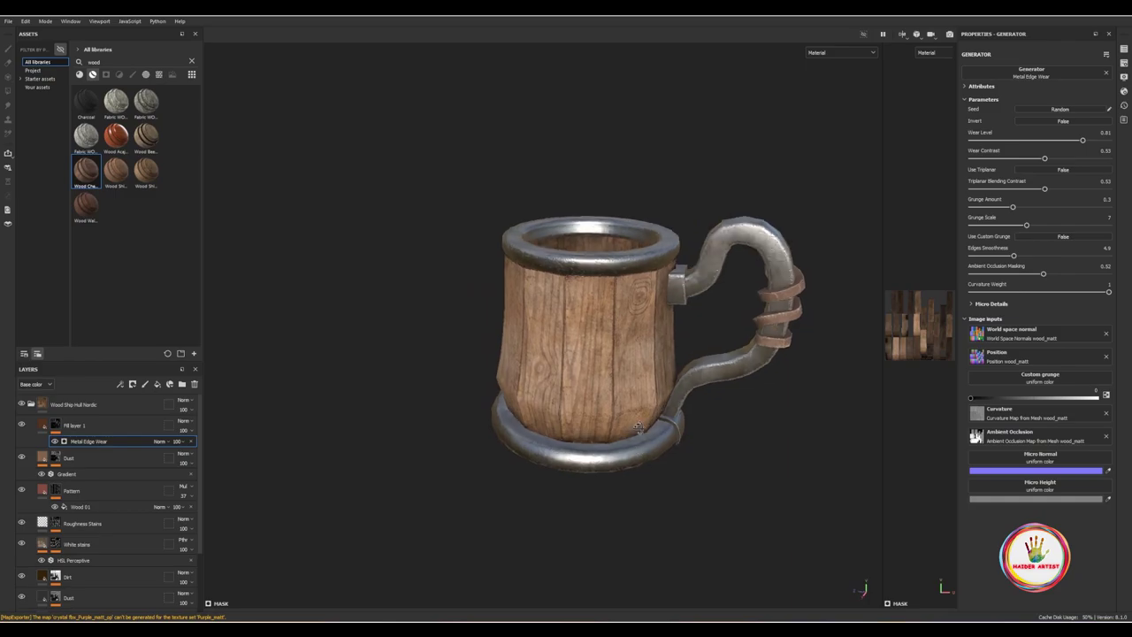
# Step: Orbit to a three-quarter view of the mug
pyautogui.scroll(5, 743, 237)
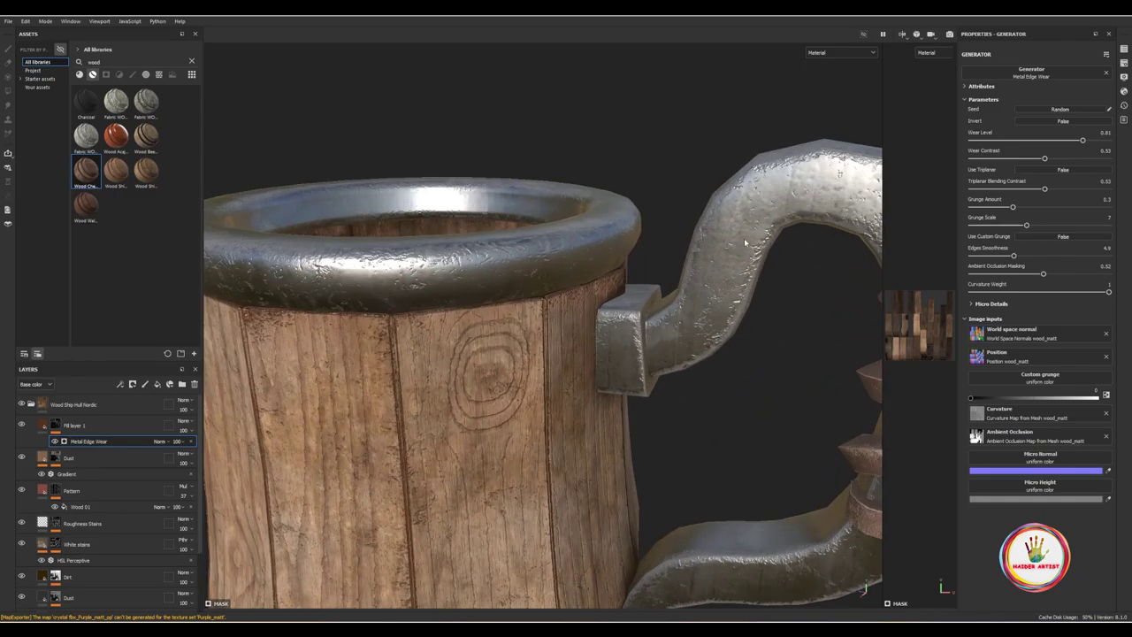
pyautogui.scroll(1, 690, 274)
pyautogui.scroll(1, 634, 305)
pyautogui.scroll(-2, 634, 305)
pyautogui.scroll(-2, 614, 337)
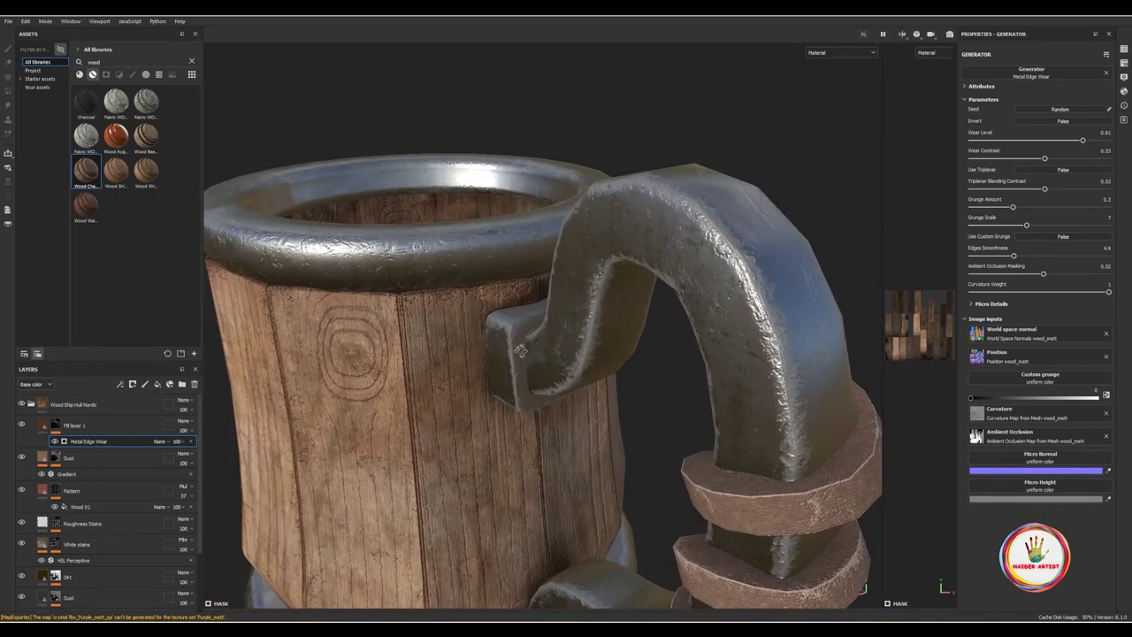
pyautogui.moveTo(614, 336)
pyautogui.keyDown('alt'); pyautogui.mouseDown()
pyautogui.moveTo(527, 400)
pyautogui.moveTo(490, 361)
pyautogui.mouseUp(); pyautogui.keyUp('alt')
# Step: Switch editing to the steel_matt texture set
pyautogui.scroll(-1, 527, 401)
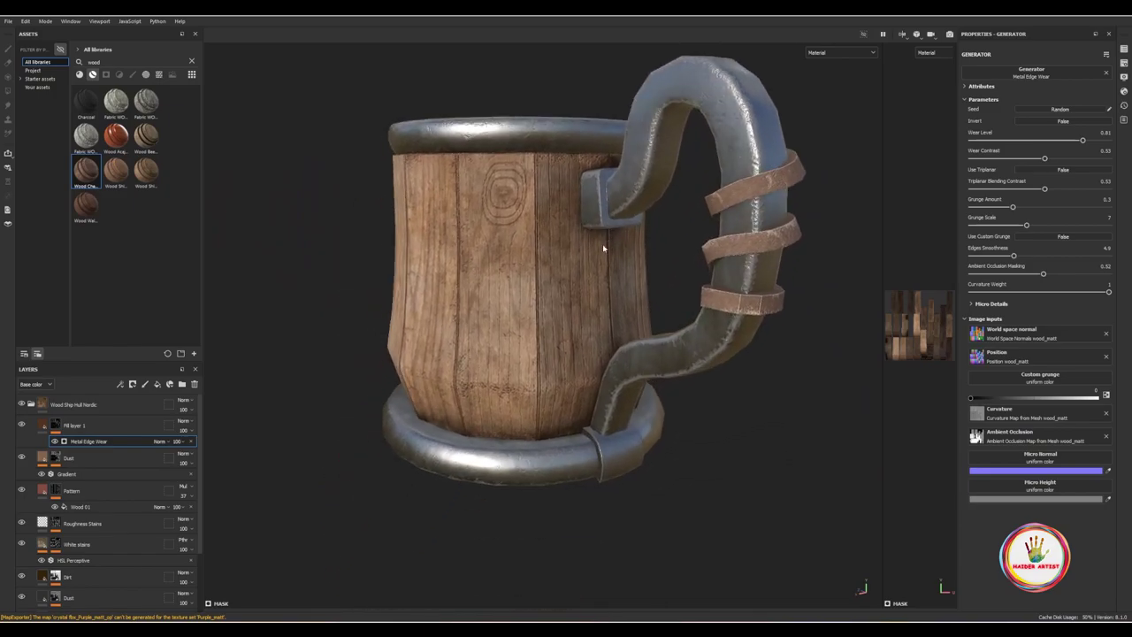
pyautogui.scroll(2, 655, 382)
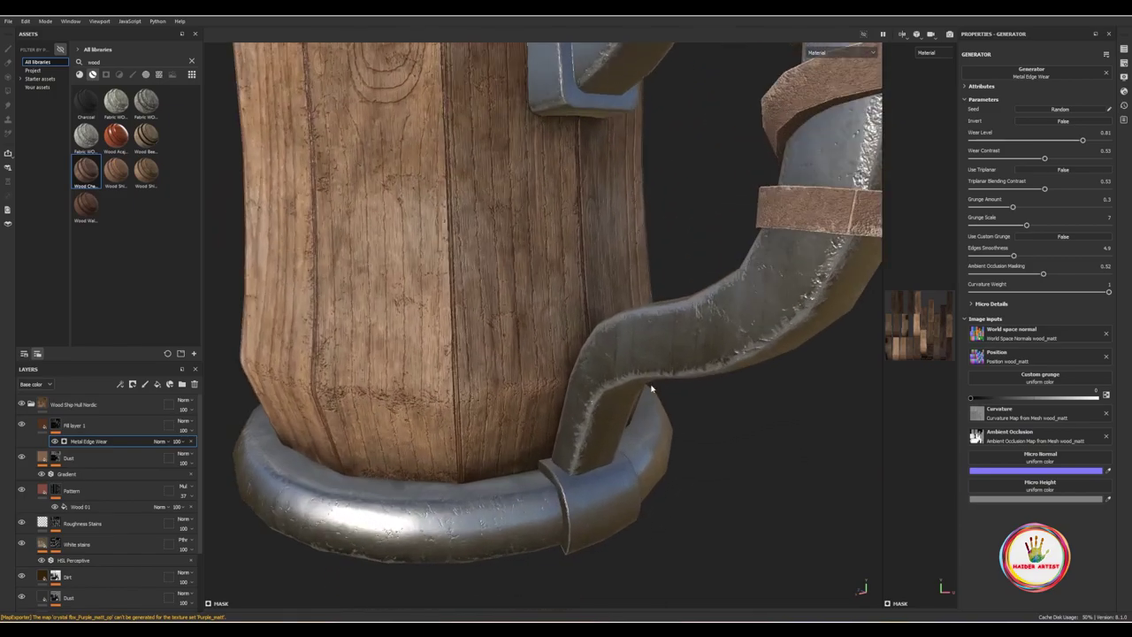
pyautogui.scroll(2, 637, 424)
pyautogui.scroll(2, 681, 328)
pyautogui.scroll(-2, 681, 328)
pyautogui.moveTo(681, 328)
pyautogui.keyDown('alt'); pyautogui.mouseDown()
pyautogui.moveTo(692, 394)
pyautogui.moveTo(710, 400)
pyautogui.moveTo(739, 332)
pyautogui.mouseUp(); pyautogui.keyUp('alt')
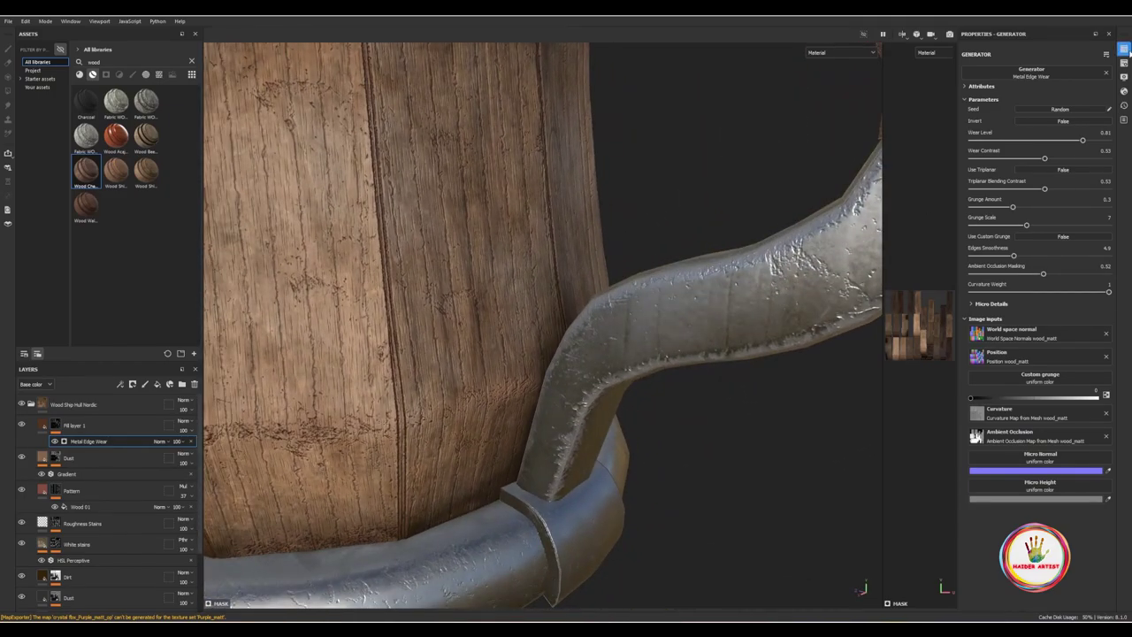
pyautogui.click(1124, 49)
pyautogui.click(973, 76)
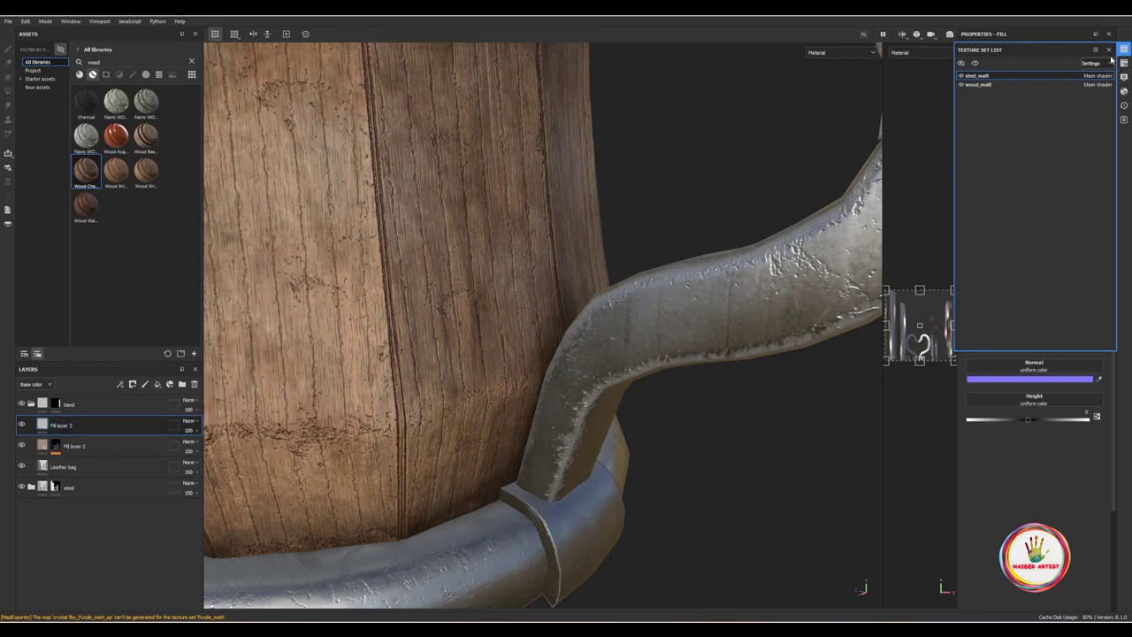
# Step: Give Fill layer 3 a dark base colour and a black mask
pyautogui.click(1030, 267)
pyautogui.click(968, 400)
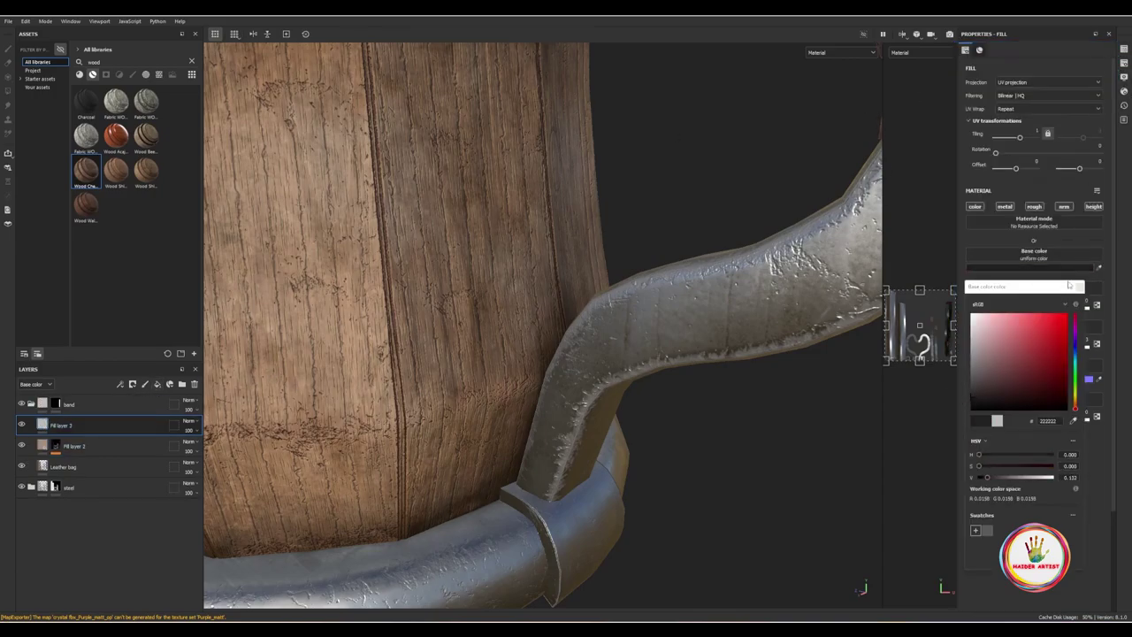
pyautogui.rightClick(75, 431)
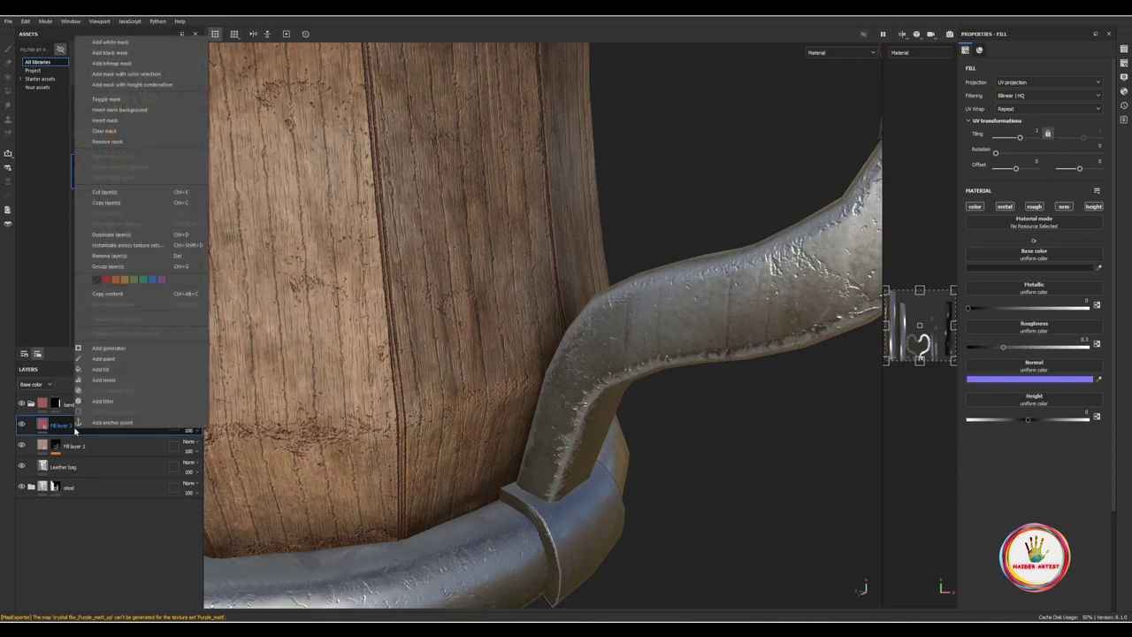
pyautogui.click(110, 52)
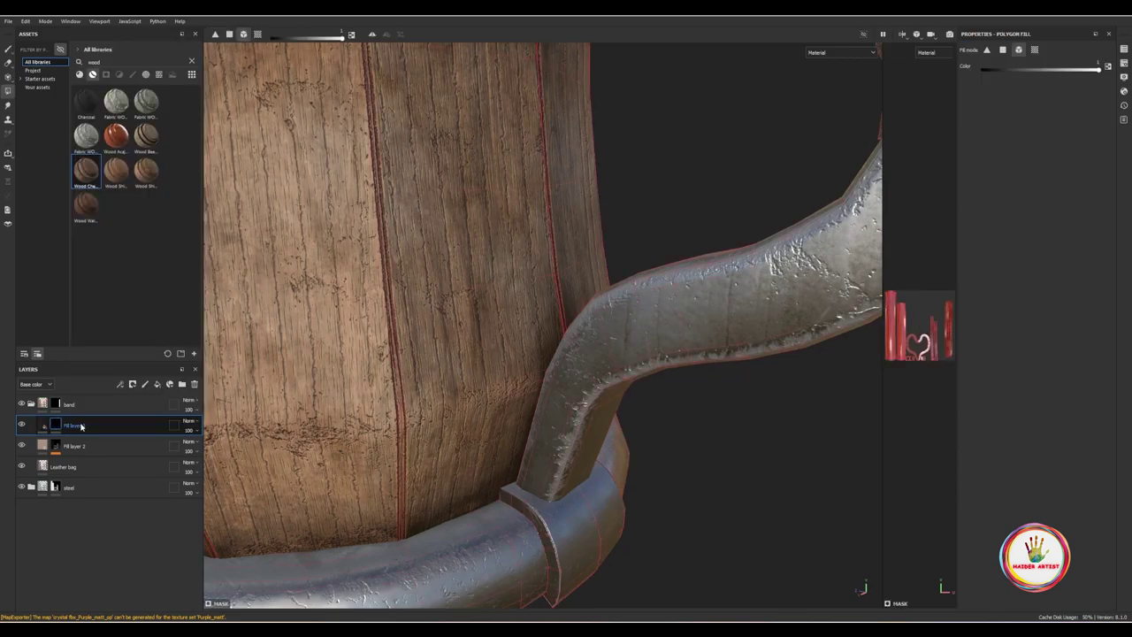
# Step: Add a fill effect to the mask using the Grunge Scratches Rough texture
pyautogui.rightClick(81, 428)
pyautogui.click(102, 370)
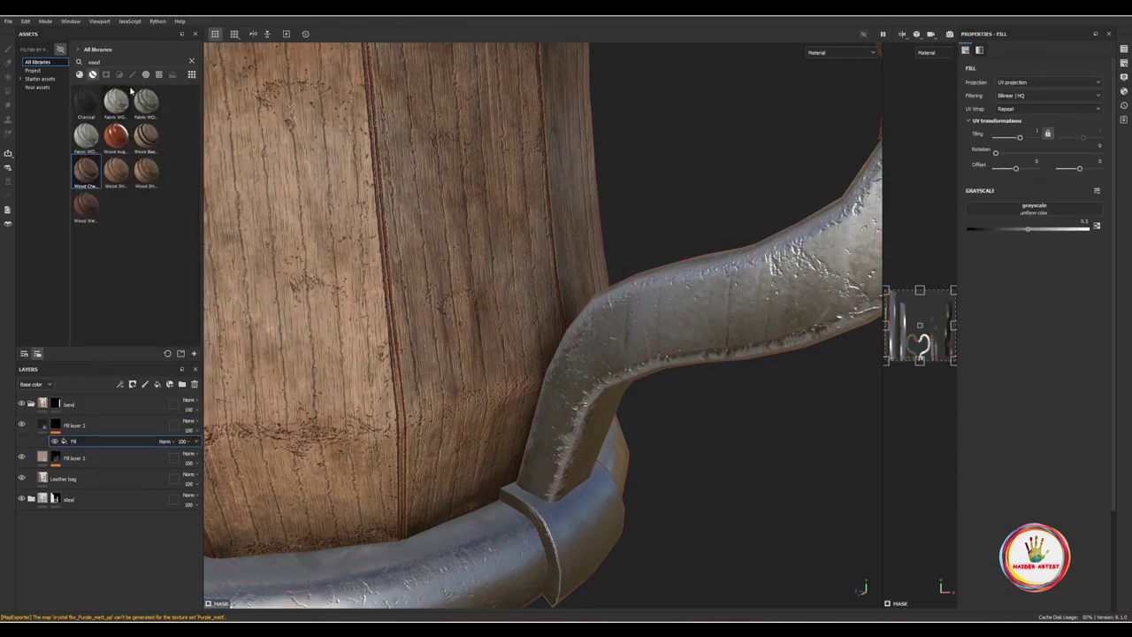
pyautogui.click(191, 61)
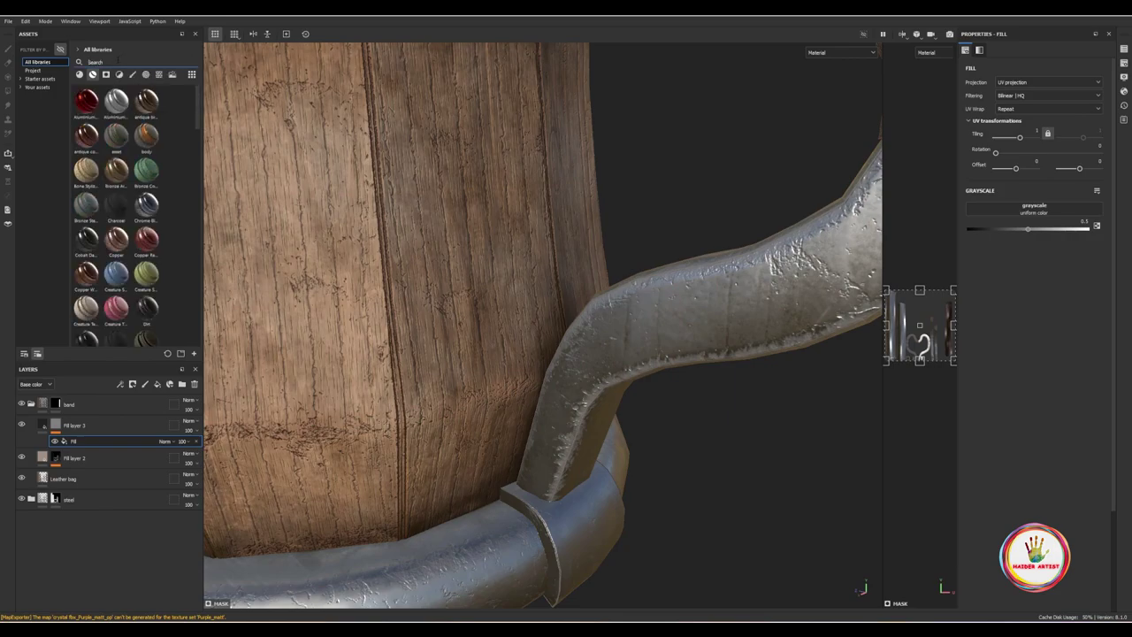
pyautogui.write('scra')
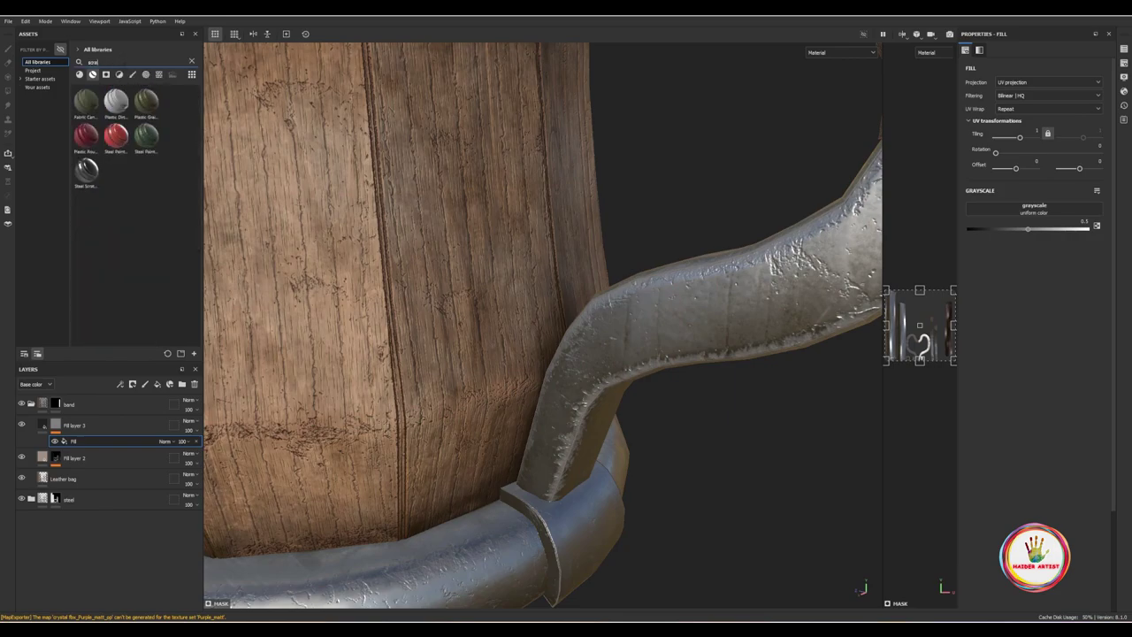
pyautogui.click(147, 75)
pyautogui.click(159, 76)
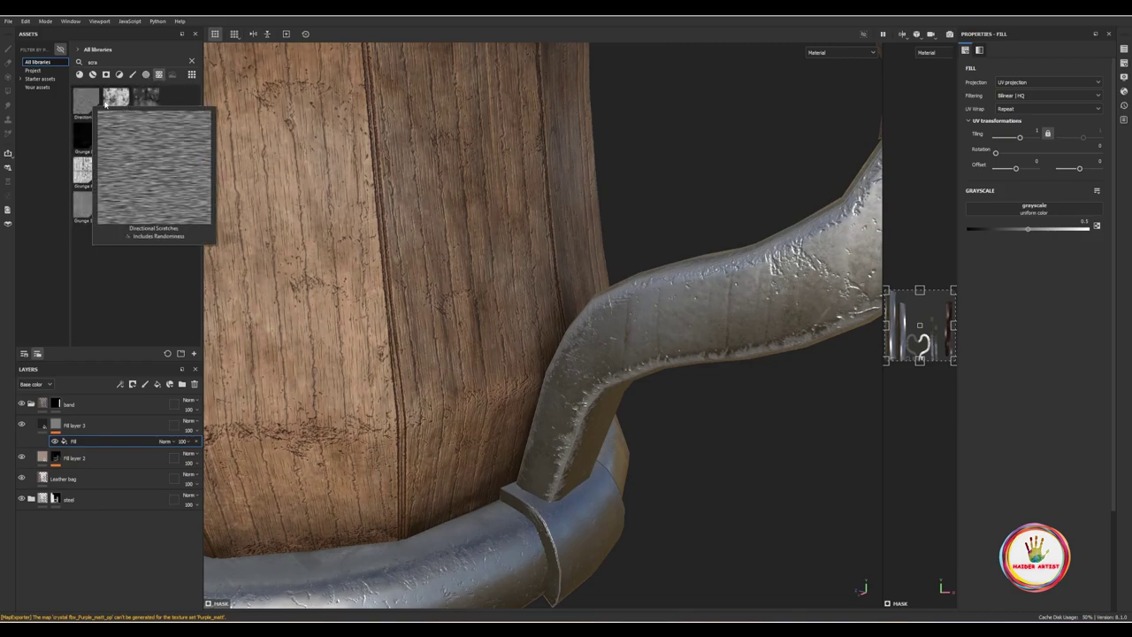
pyautogui.moveTo(86, 171)
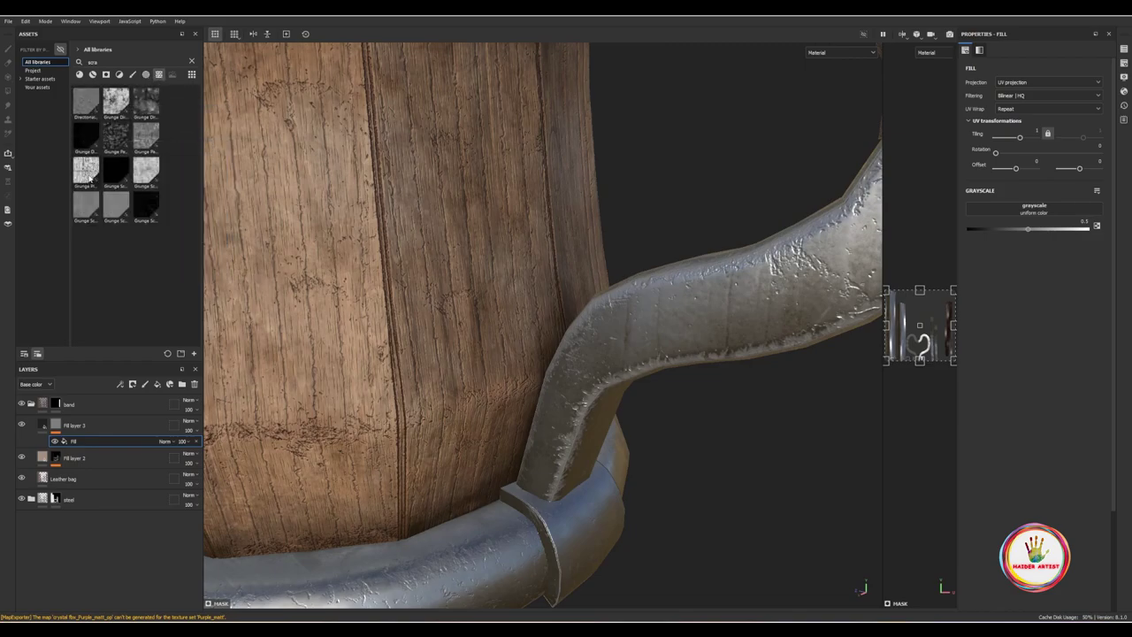
pyautogui.moveTo(147, 206); pyautogui.dragTo(1033, 211)
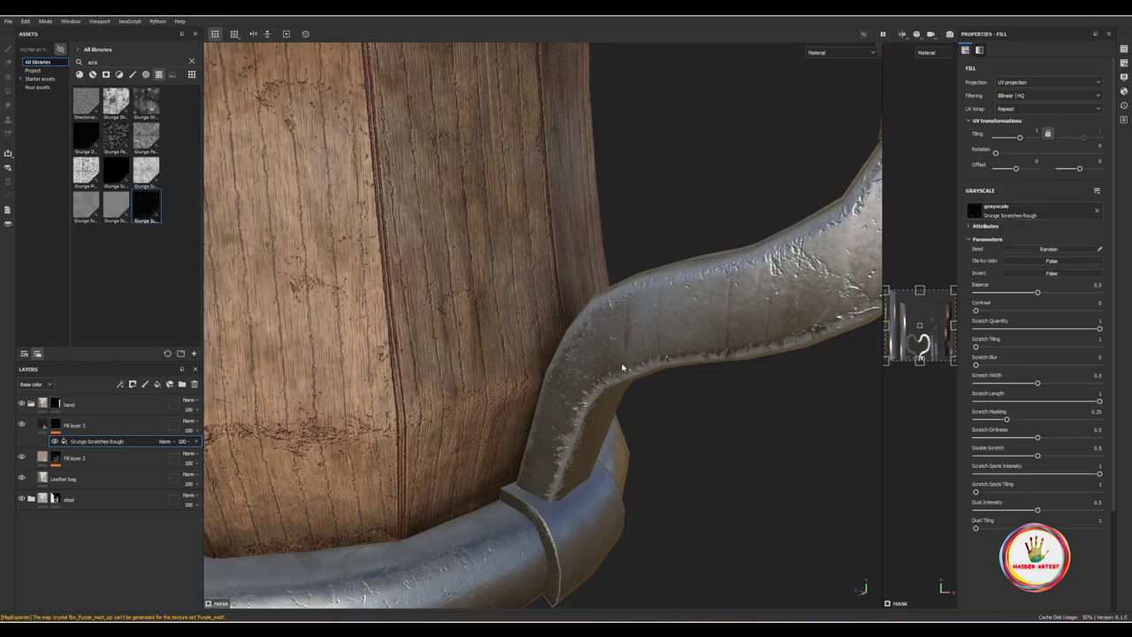
pyautogui.scroll(-3, 624, 369)
pyautogui.moveTo(649, 353)
pyautogui.keyDown('alt'); pyautogui.mouseDown()
pyautogui.moveTo(679, 211)
pyautogui.moveTo(693, 204)
pyautogui.mouseUp(); pyautogui.keyUp('alt')
pyautogui.scroll(3, 679, 211)
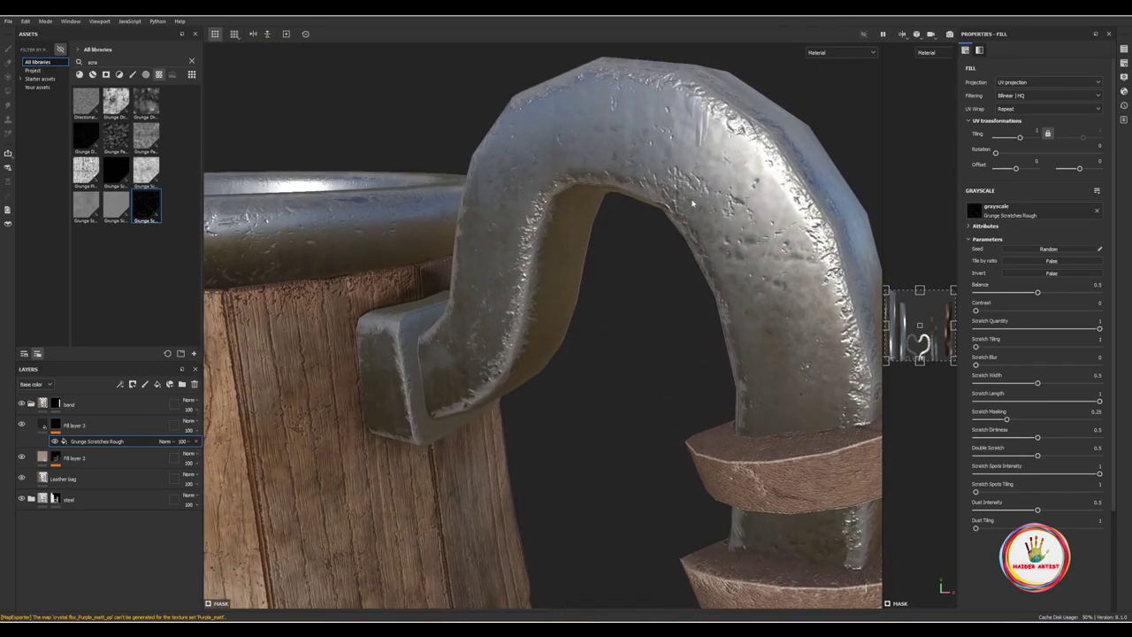
# Step: Move Fill layer 3 into the steel folder and select its Grunge Scratches Rough mask fill
pyautogui.click(31, 500)
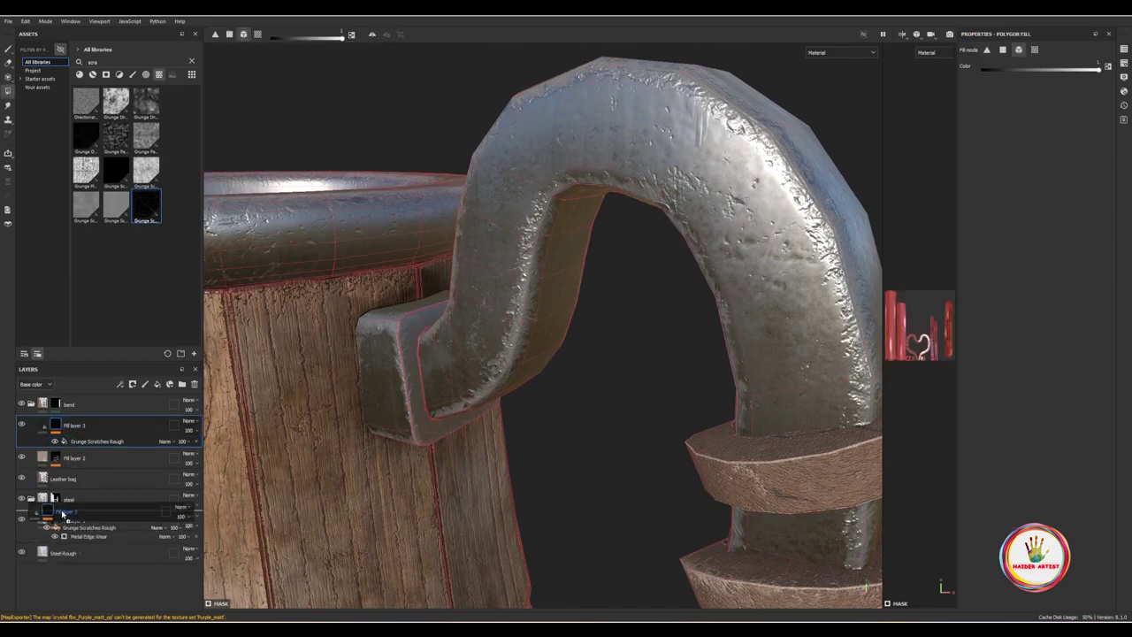
pyautogui.moveTo(74, 425); pyautogui.dragTo(95, 531)
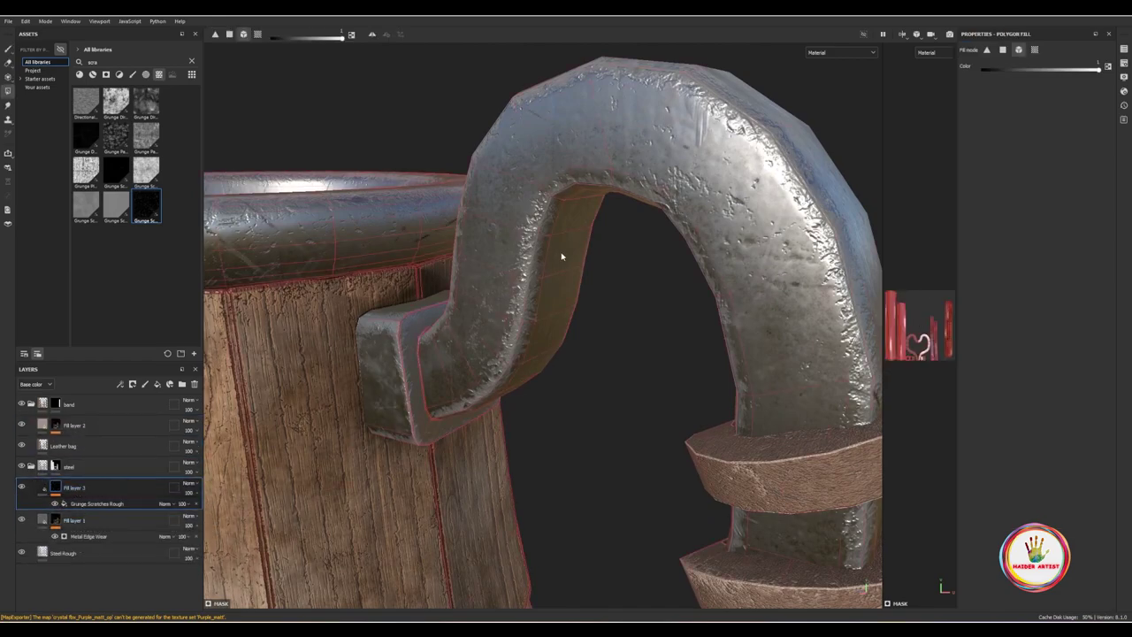
pyautogui.keyDown('alt'); pyautogui.moveTo(561, 253); pyautogui.dragTo(331, 391); pyautogui.keyUp('alt')
pyautogui.click(45, 493)
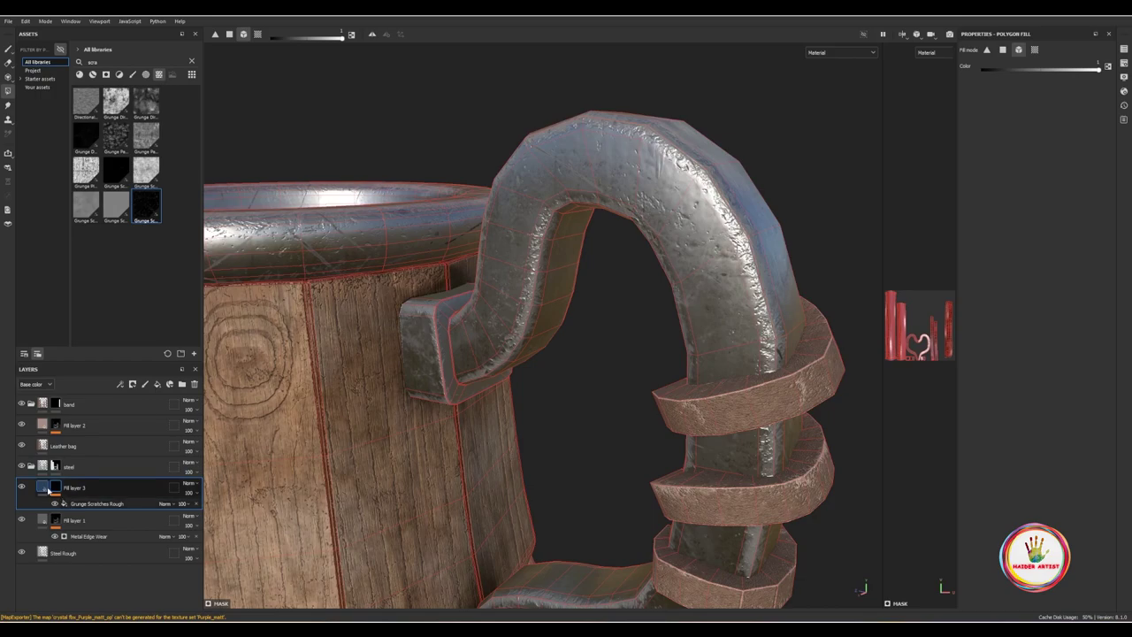
pyautogui.click(88, 503)
pyautogui.keyDown('alt'); pyautogui.moveTo(623, 245); pyautogui.dragTo(539, 315); pyautogui.keyUp('alt')
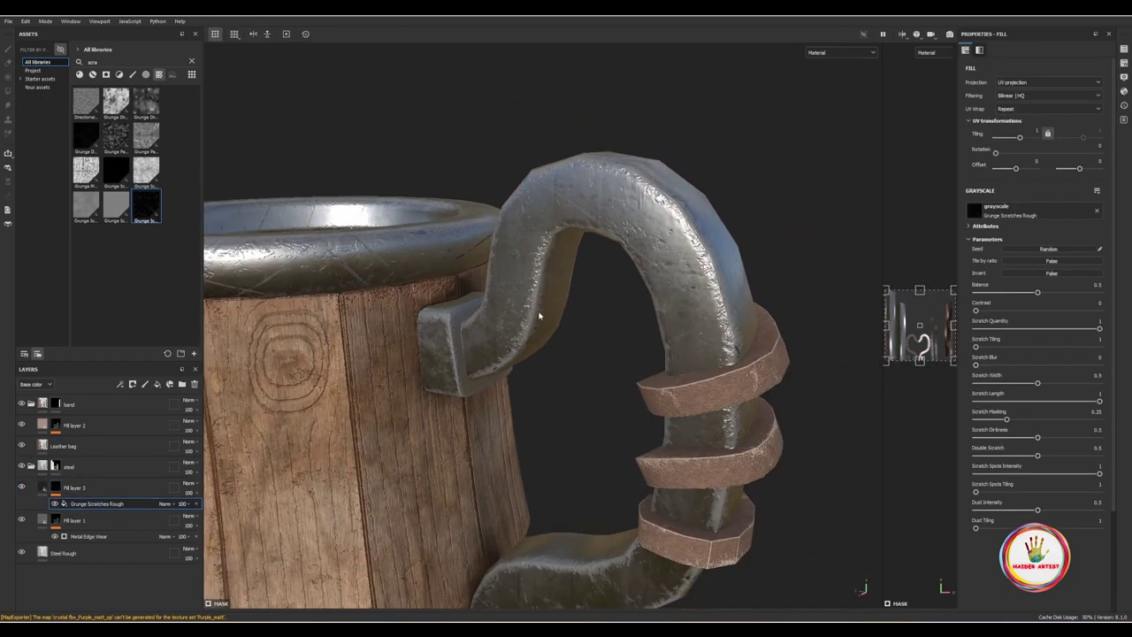
# Step: Tile the scratch pattern more densely, about 2.89
pyautogui.moveTo(1020, 138); pyautogui.dragTo(1022, 139)
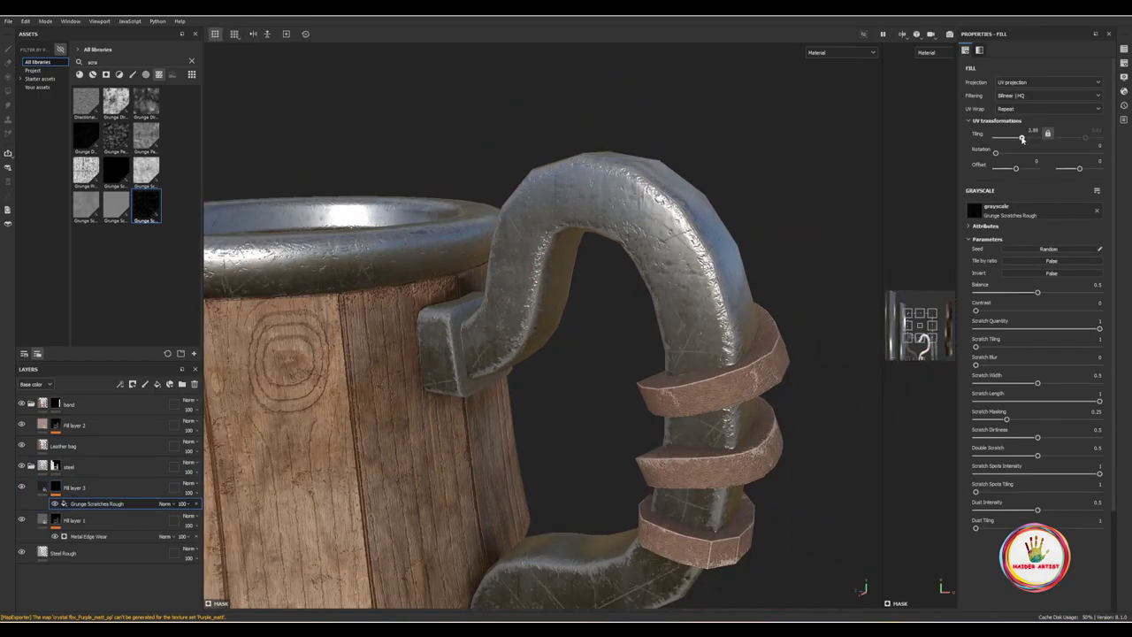
pyautogui.scroll(-5, 536, 399)
pyautogui.keyDown('alt'); pyautogui.moveTo(536, 399); pyautogui.dragTo(575, 381); pyautogui.keyUp('alt')
pyautogui.scroll(5, 647, 354)
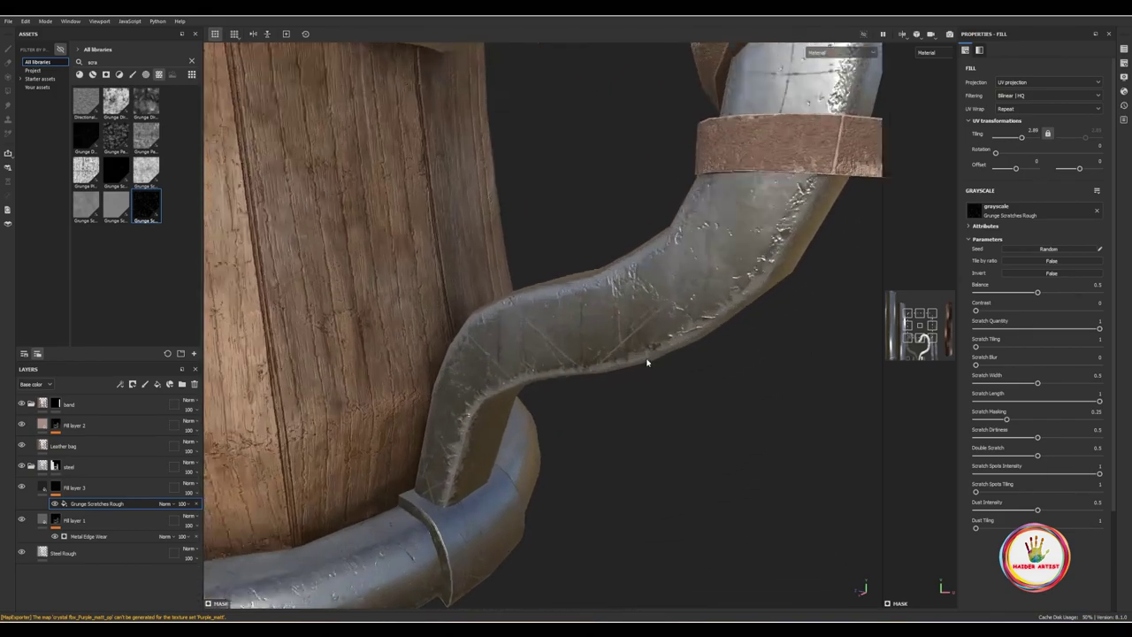
pyautogui.keyDown('alt'); pyautogui.moveTo(646, 354); pyautogui.dragTo(594, 410); pyautogui.keyUp('alt')
pyautogui.scroll(5, 595, 410)
# Step: Set Fill layer 3's height to -0.0504 so the scratches look engraved
pyautogui.press('Delete')
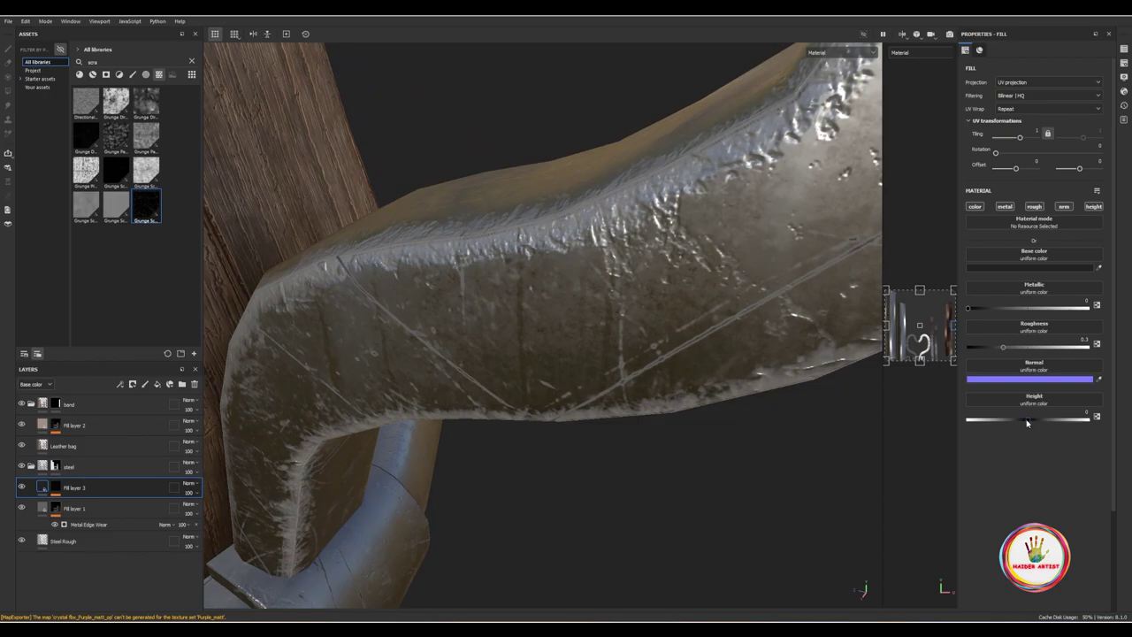
pyautogui.moveTo(1027, 423); pyautogui.dragTo(1026, 424)
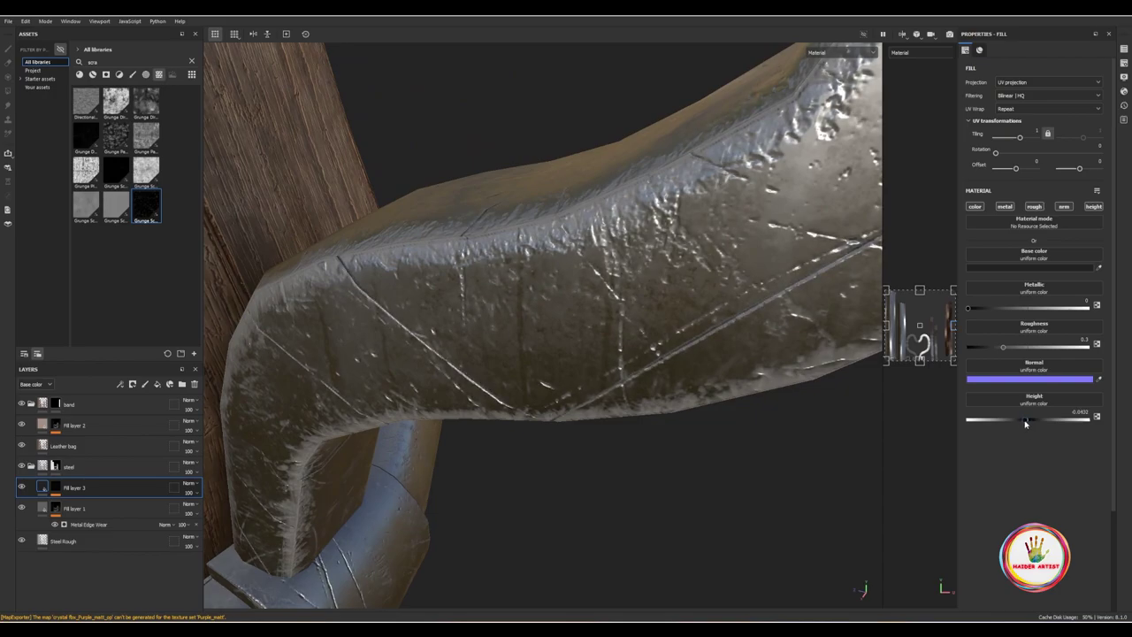
pyautogui.scroll(-5, 573, 404)
pyautogui.moveTo(573, 404)
pyautogui.keyDown('alt'); pyautogui.mouseDown()
pyautogui.moveTo(615, 438)
pyautogui.moveTo(813, 346)
pyautogui.mouseUp(); pyautogui.keyUp('alt')
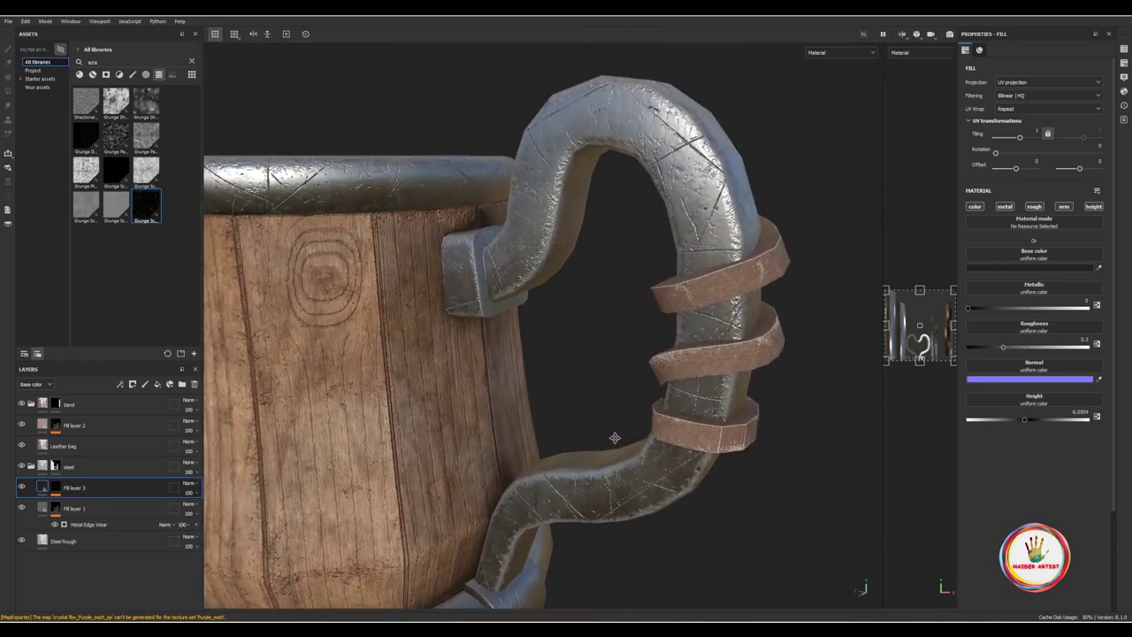
pyautogui.scroll(5, 813, 346)
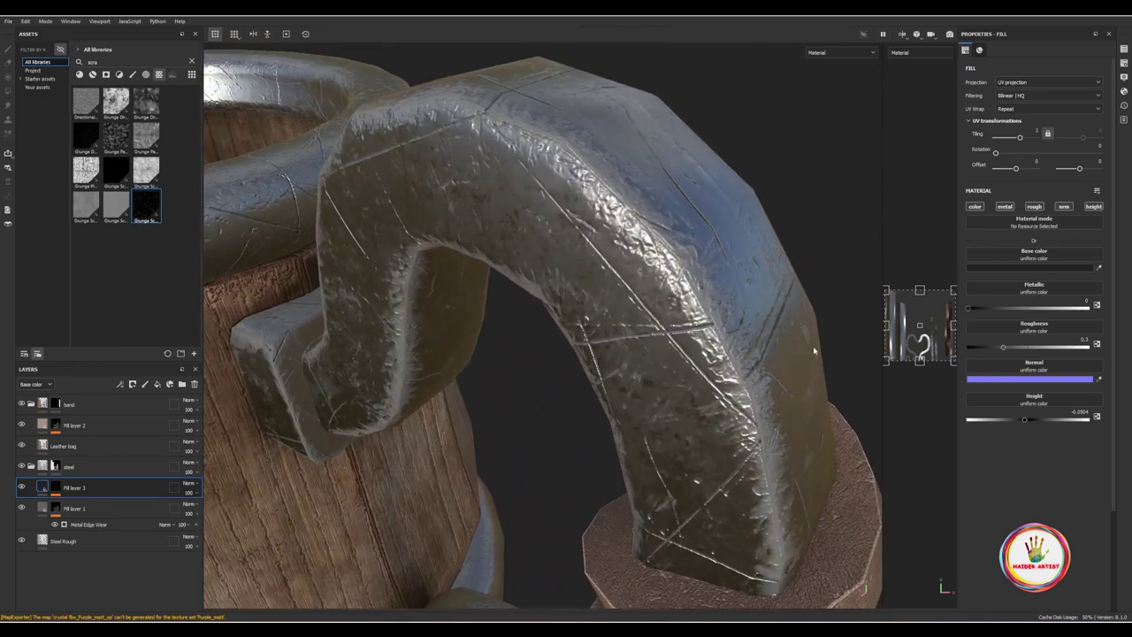
# Step: Increase the scratch tiling further to around 5
pyautogui.moveTo(297, 479); pyautogui.dragTo(56, 488)
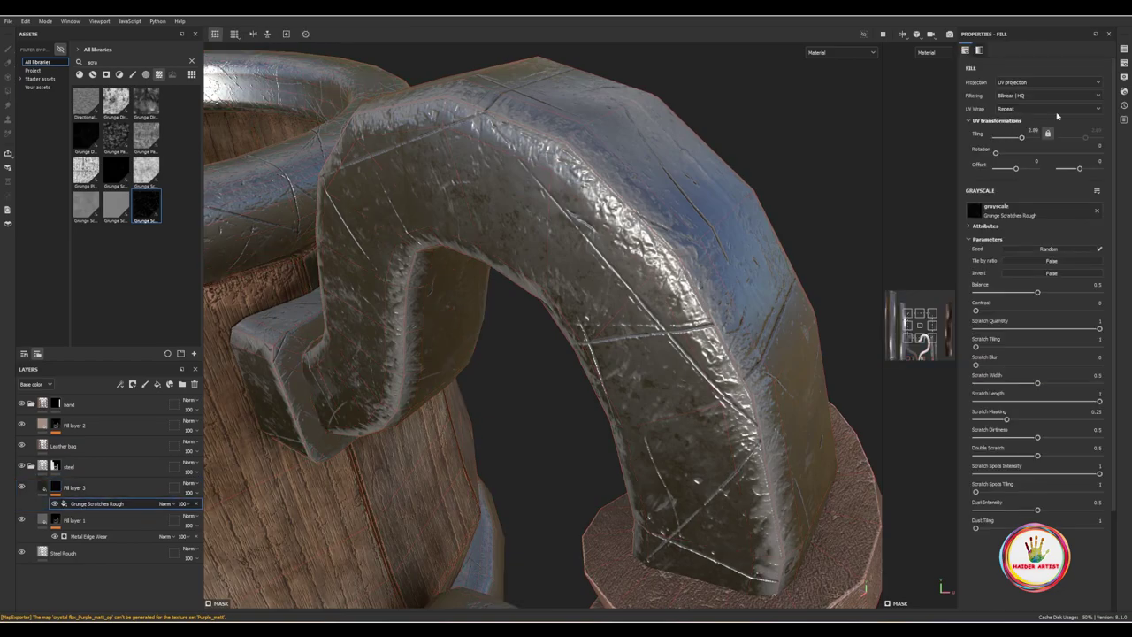
pyautogui.moveTo(1023, 137); pyautogui.dragTo(1022, 139)
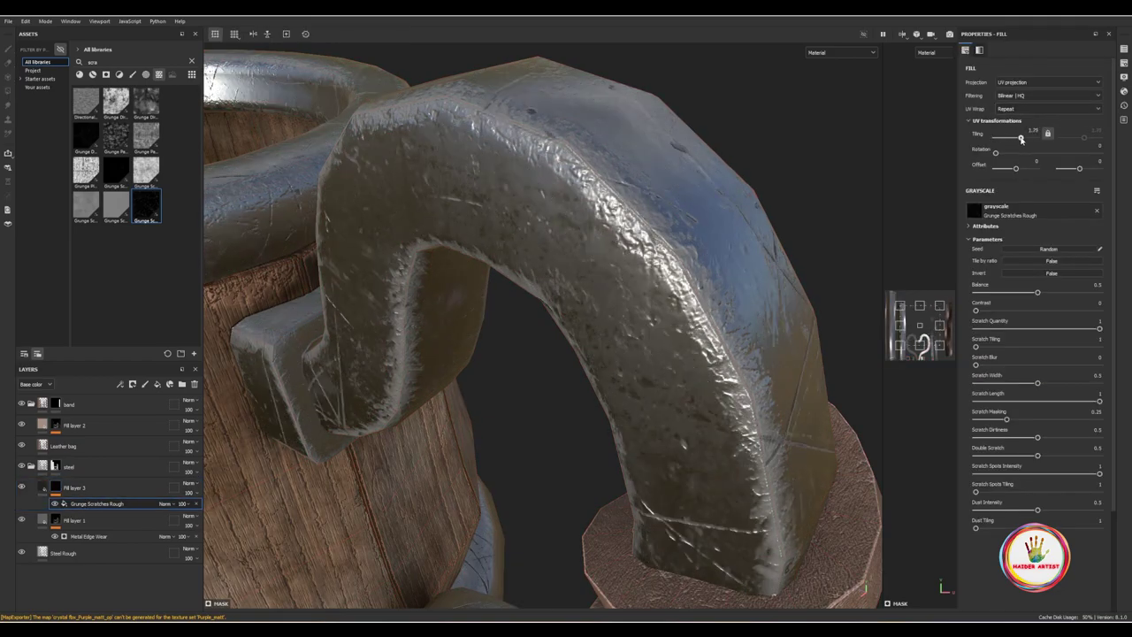
pyautogui.scroll(-5, 571, 374)
pyautogui.moveTo(570, 374)
pyautogui.keyDown('alt'); pyautogui.mouseDown()
pyautogui.moveTo(533, 387)
pyautogui.moveTo(1024, 138)
pyautogui.mouseUp(); pyautogui.keyUp('alt')
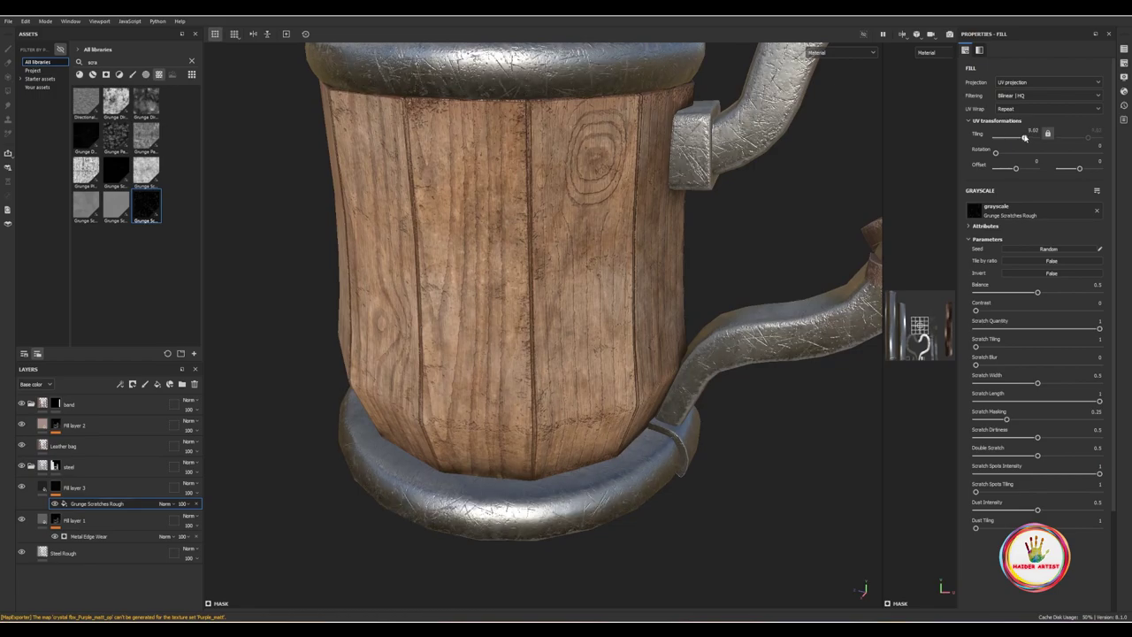
# Step: Lower the scratch Balance to fade the scratches, then raise it slightly again
pyautogui.press('f')
pyautogui.scroll(5, 548, 219)
pyautogui.scroll(3, 548, 220)
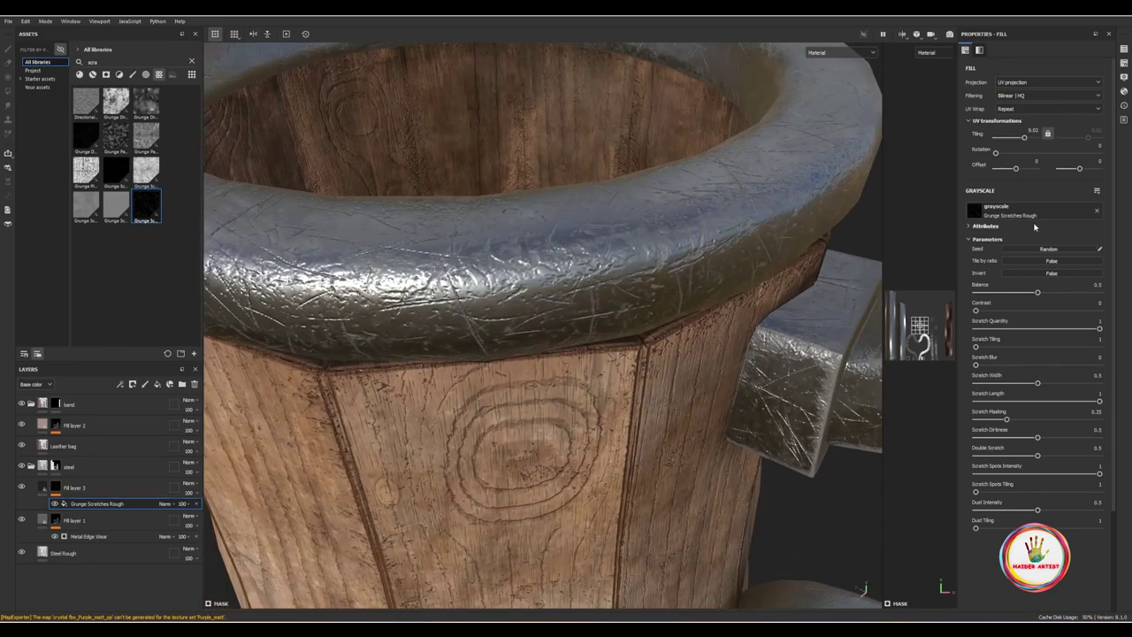
pyautogui.moveTo(1031, 293); pyautogui.dragTo(984, 301)
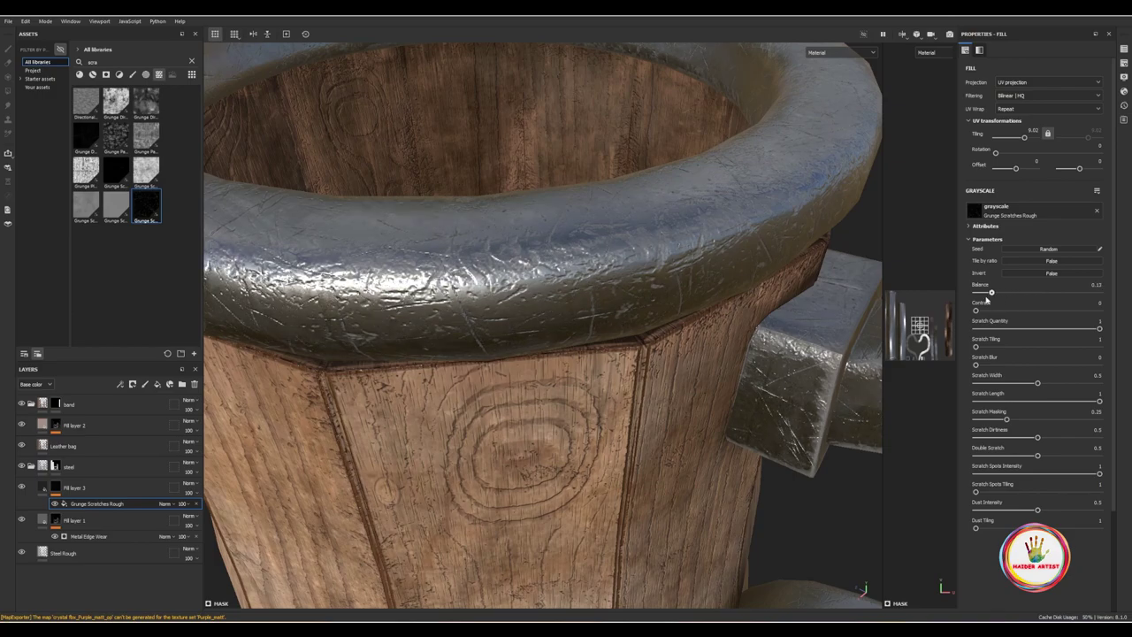
pyautogui.scroll(-5, 682, 335)
pyautogui.moveTo(707, 392)
pyautogui.keyDown('alt'); pyautogui.mouseDown()
pyautogui.moveTo(412, 336)
pyautogui.moveTo(728, 233)
pyautogui.mouseUp(); pyautogui.keyUp('alt')
pyautogui.scroll(3, 730, 249)
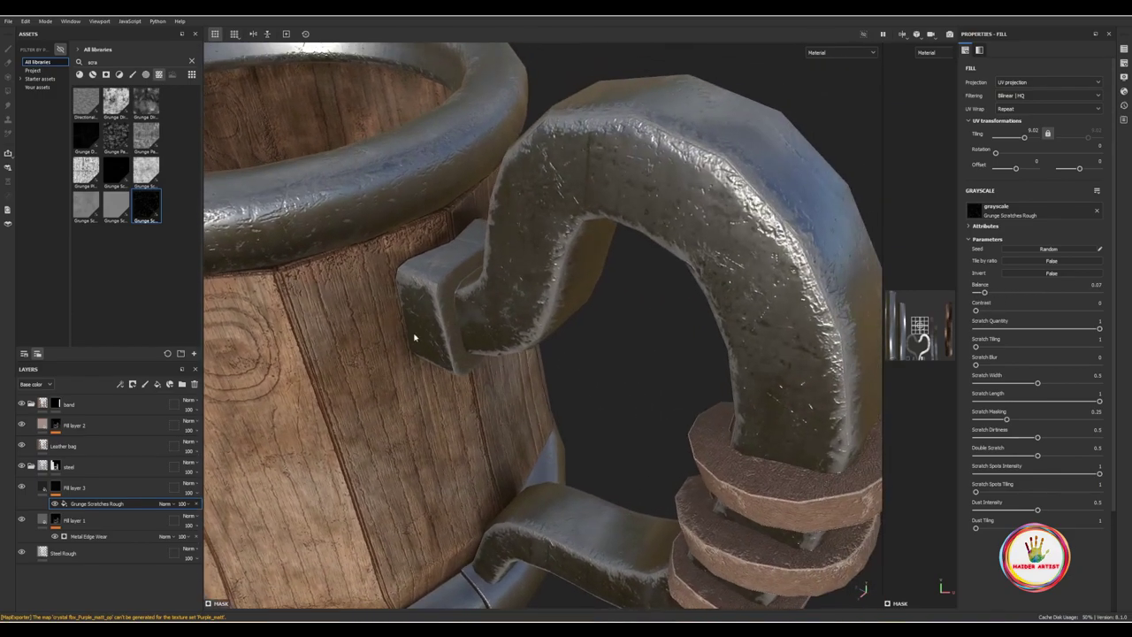
pyautogui.scroll(2, 731, 249)
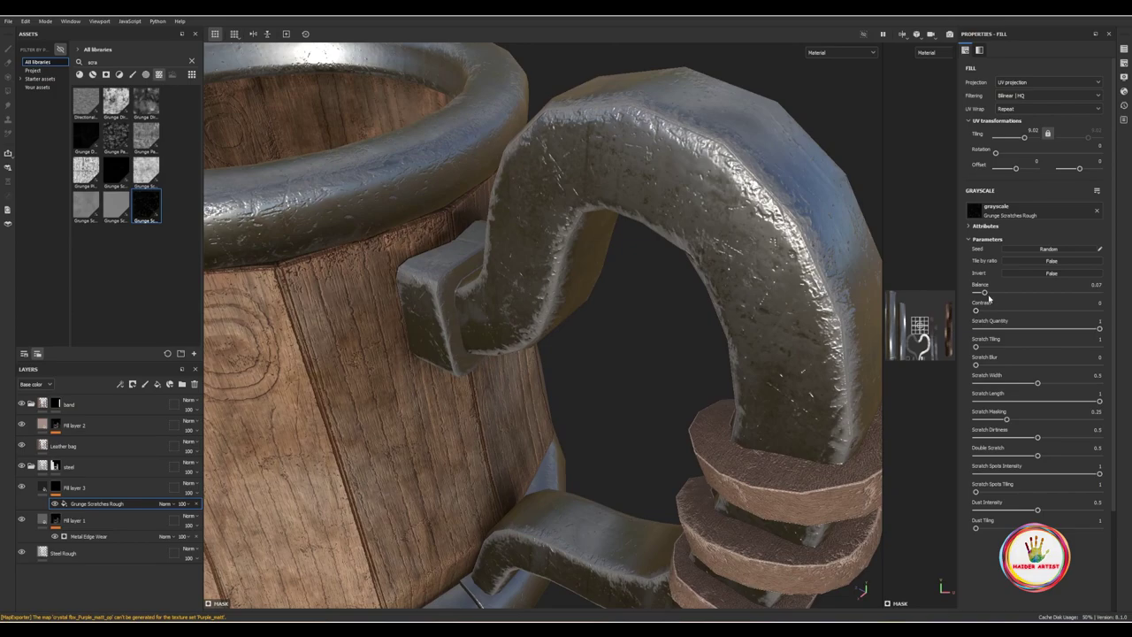
pyautogui.moveTo(1000, 297)
pyautogui.mouseDown()
pyautogui.moveTo(1051, 294)
pyautogui.moveTo(1031, 297)
pyautogui.mouseUp()
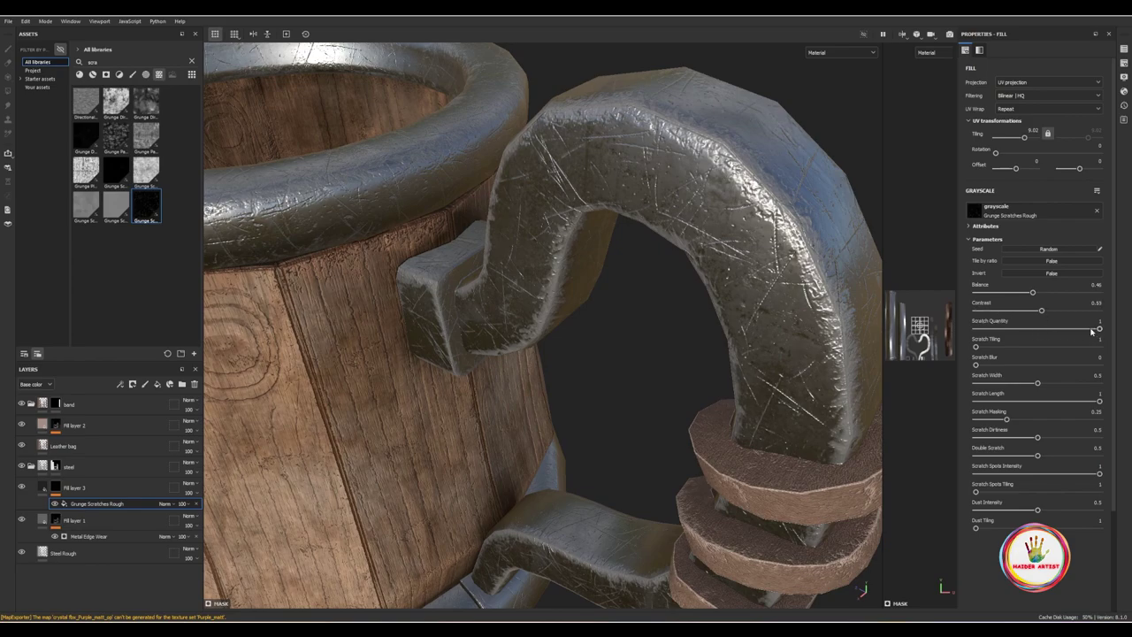
# Step: Set Scratch Quantity to 0.64, keep tiling at 1, lower dirtiness, raise Double Scratch to 0.42
pyautogui.moveTo(1058, 329); pyautogui.dragTo(1054, 329)
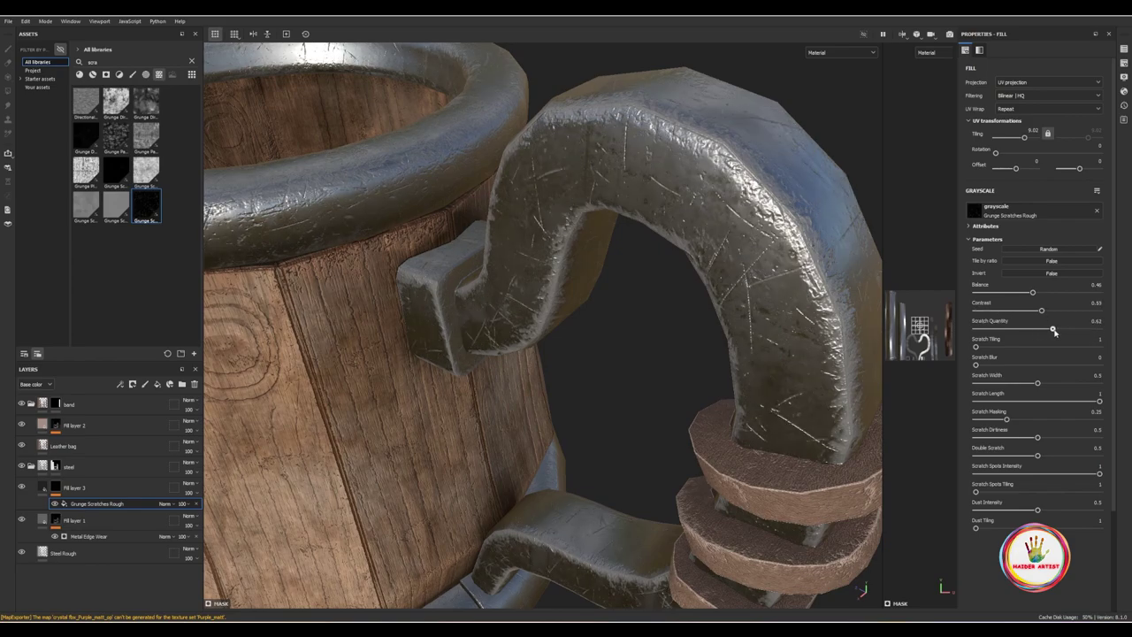
pyautogui.moveTo(978, 347)
pyautogui.mouseDown()
pyautogui.moveTo(1001, 348)
pyautogui.moveTo(1013, 385)
pyautogui.moveTo(1049, 386)
pyautogui.moveTo(1017, 402)
pyautogui.moveTo(1100, 402)
pyautogui.mouseUp()
pyautogui.click(984, 351)
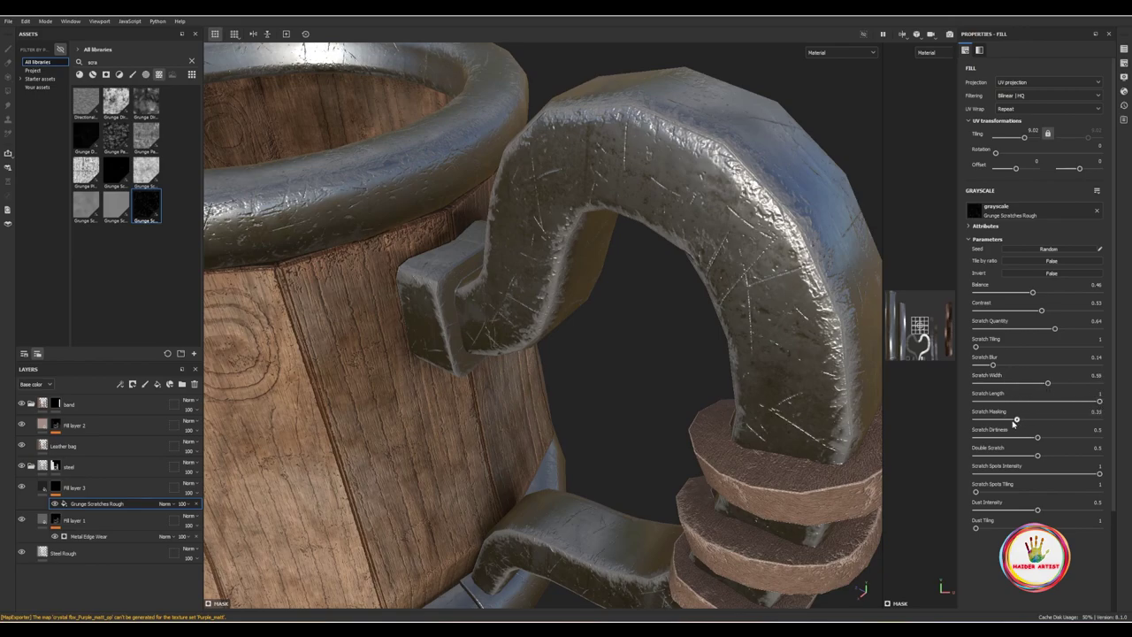
pyautogui.moveTo(1037, 438); pyautogui.dragTo(1036, 442)
pyautogui.moveTo(1037, 457); pyautogui.dragTo(1034, 456)
pyautogui.keyDown('alt'); pyautogui.moveTo(530, 318); pyautogui.dragTo(518, 285); pyautogui.keyUp('alt')
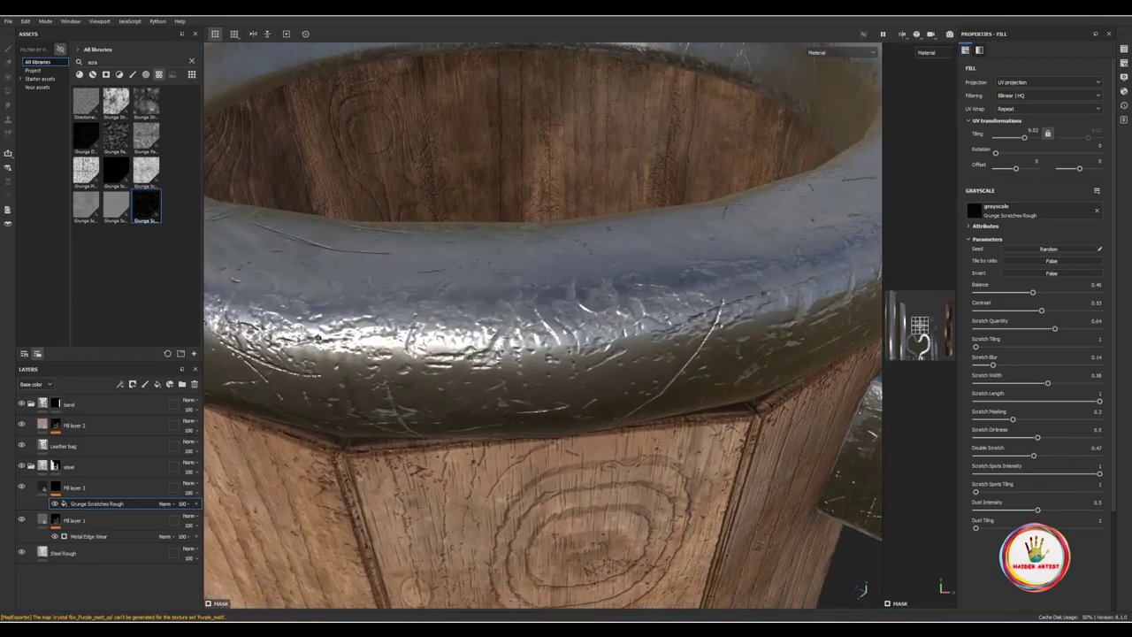
# Step: Orbit away from the rim to inspect the whole textured mug
pyautogui.keyDown('alt'); pyautogui.moveTo(567, 354); pyautogui.dragTo(667, 434); pyautogui.keyUp('alt')
pyautogui.scroll(-5, 582, 386)
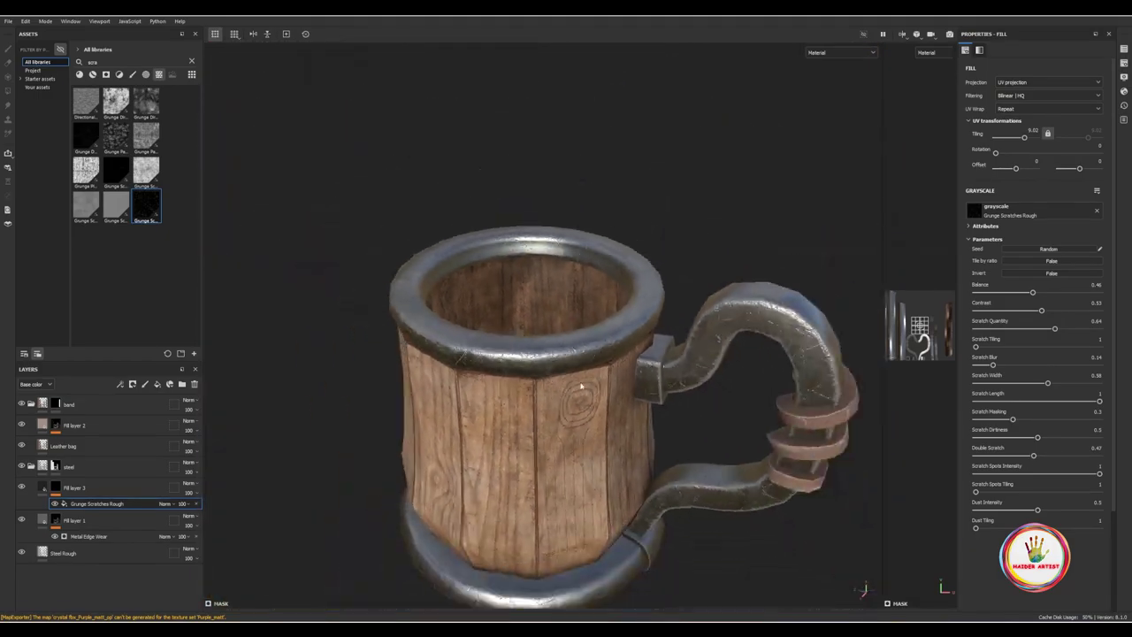
pyautogui.scroll(2, 581, 387)
pyautogui.scroll(3, 589, 407)
pyautogui.scroll(3, 602, 442)
pyautogui.scroll(2, 571, 402)
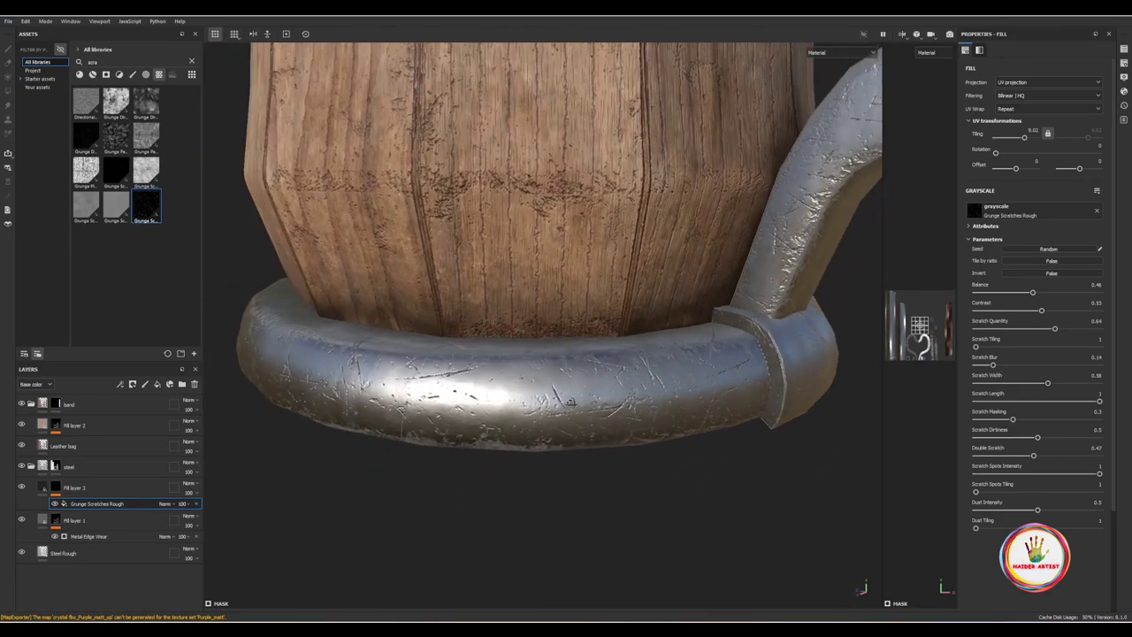
pyautogui.scroll(-2, 571, 402)
pyautogui.scroll(-1, 627, 412)
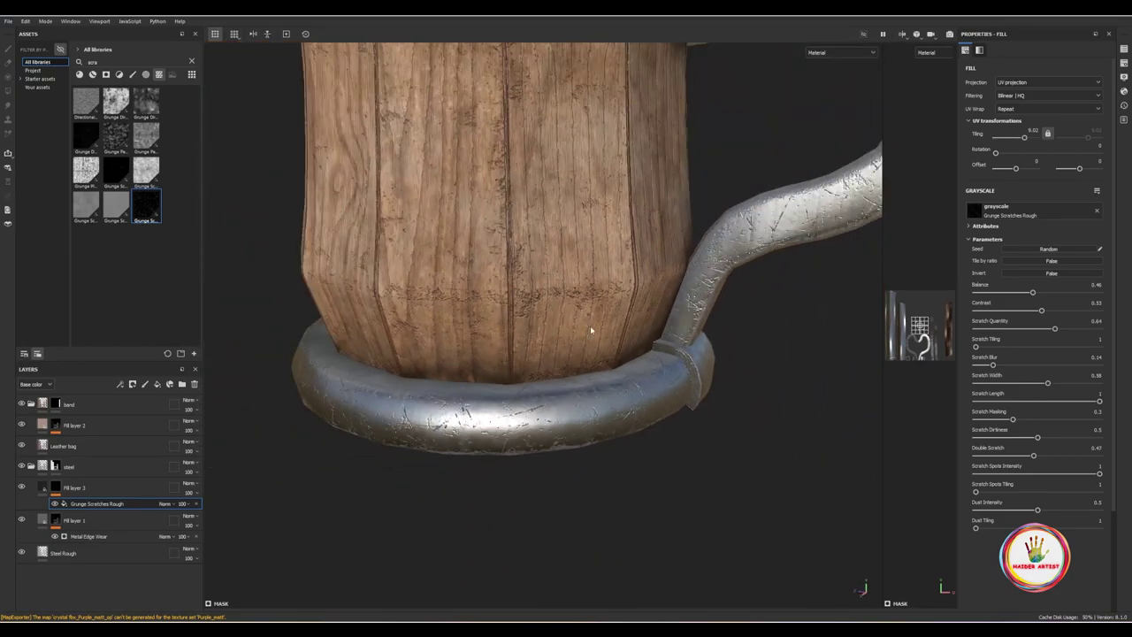
# Step: Check the handle and the mug from above, then bring up the File menu
pyautogui.moveTo(591, 331)
pyautogui.keyDown('alt'); pyautogui.mouseDown()
pyautogui.moveTo(796, 392)
pyautogui.moveTo(550, 279)
pyautogui.mouseUp(); pyautogui.keyUp('alt')
pyautogui.scroll(3, 549, 280)
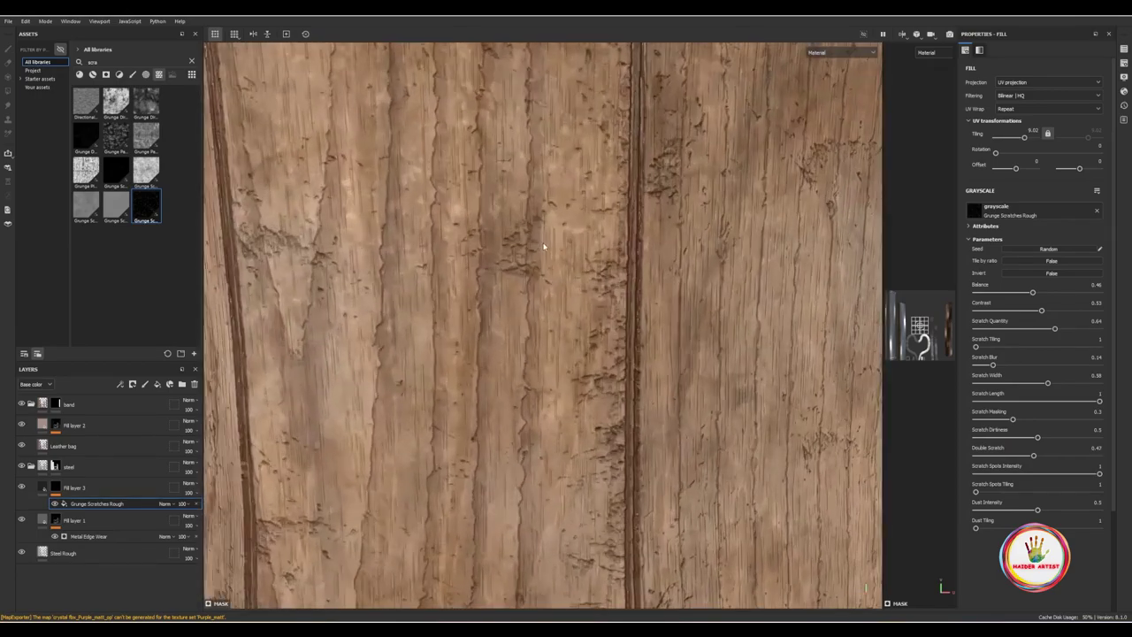
pyautogui.scroll(-3, 548, 265)
pyautogui.scroll(-1, 546, 254)
pyautogui.scroll(-5, 568, 280)
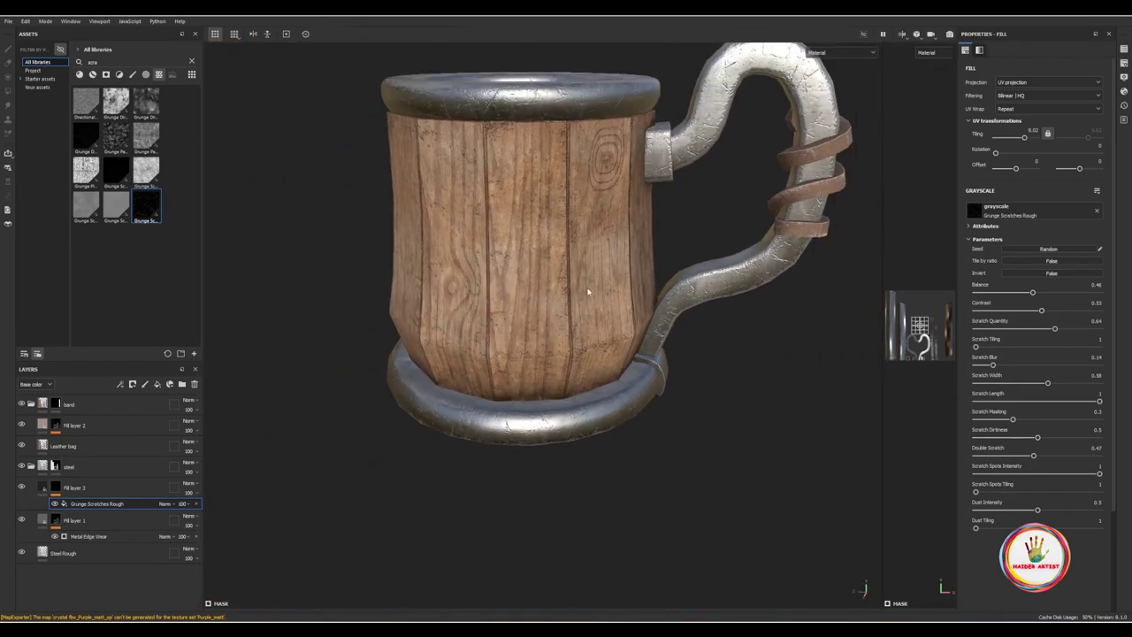
pyautogui.moveTo(569, 280)
pyautogui.keyDown('alt'); pyautogui.mouseDown()
pyautogui.moveTo(622, 403)
pyautogui.moveTo(542, 390)
pyautogui.mouseUp(); pyautogui.keyUp('alt')
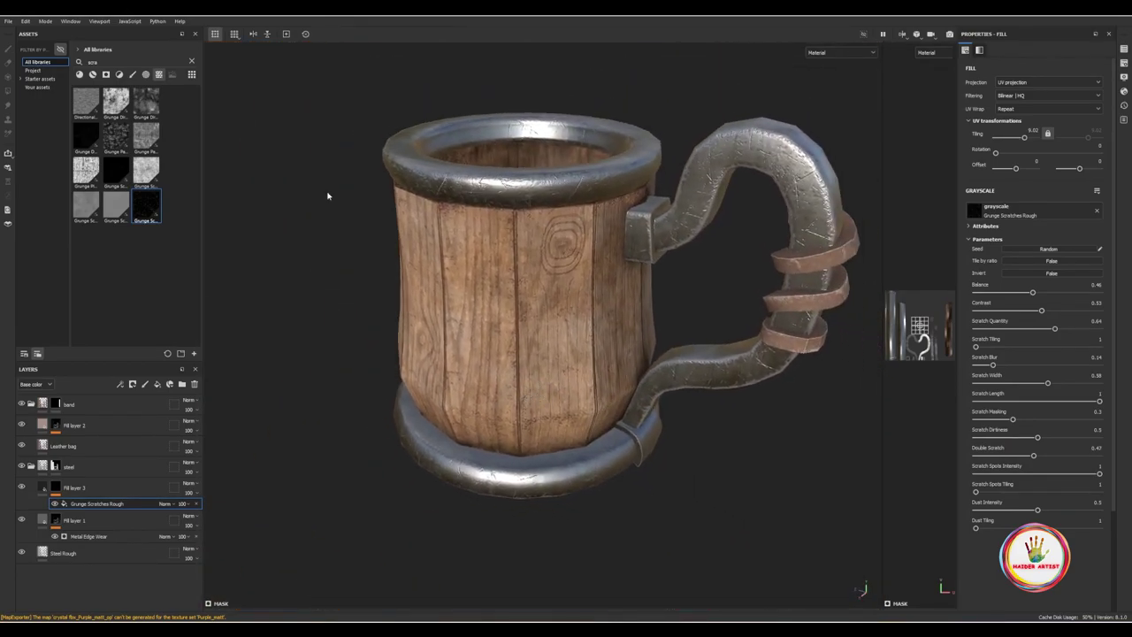
pyautogui.click(7, 21)
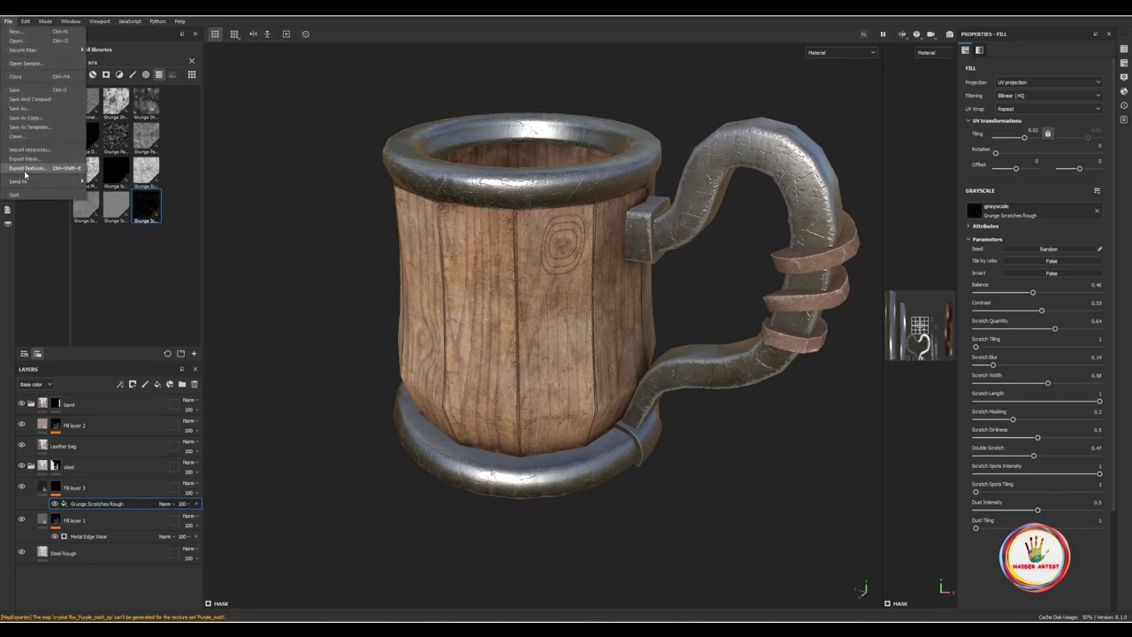
# Step: Set the export output directory to a new Desktop folder named cup2 tex
pyautogui.click(26, 168)
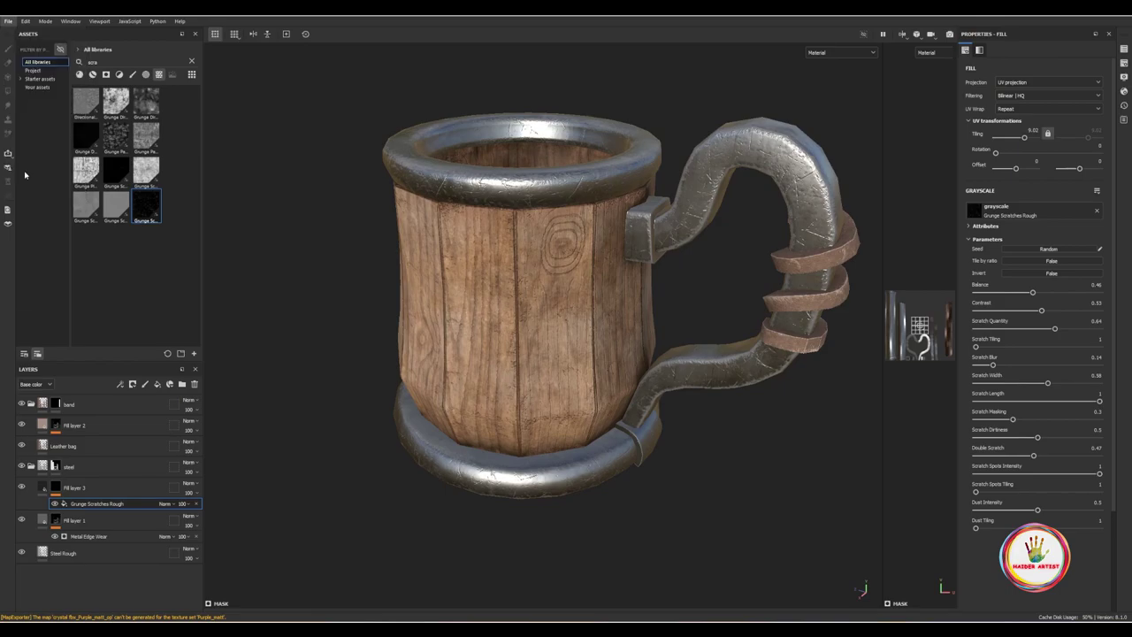
pyautogui.click(588, 209)
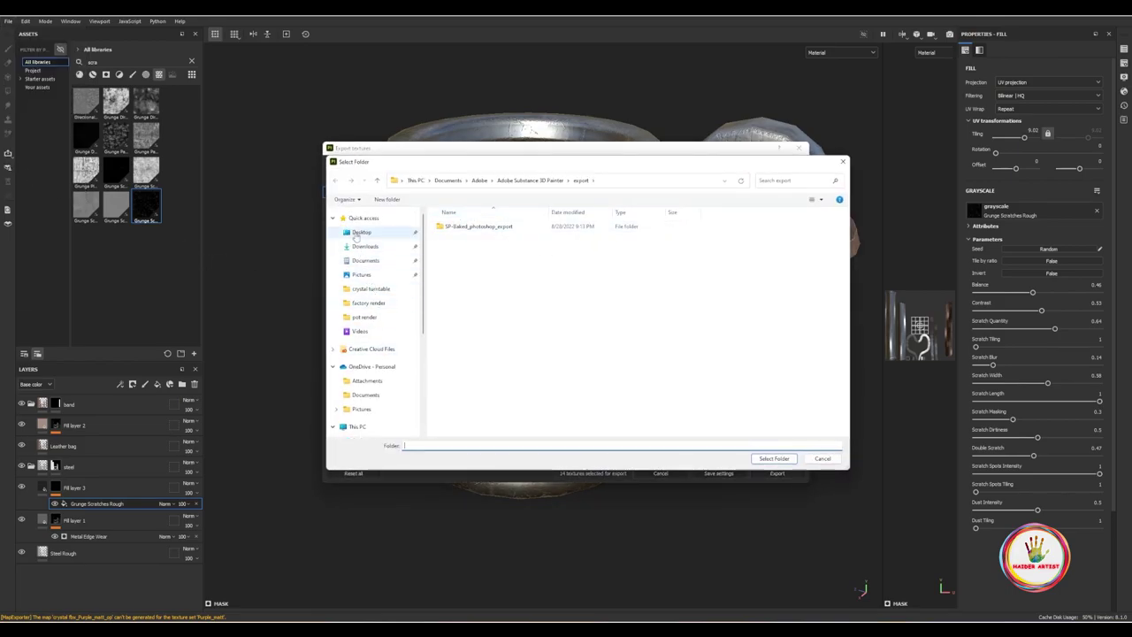
pyautogui.click(361, 232)
pyautogui.rightClick(522, 366)
pyautogui.moveTo(541, 458)
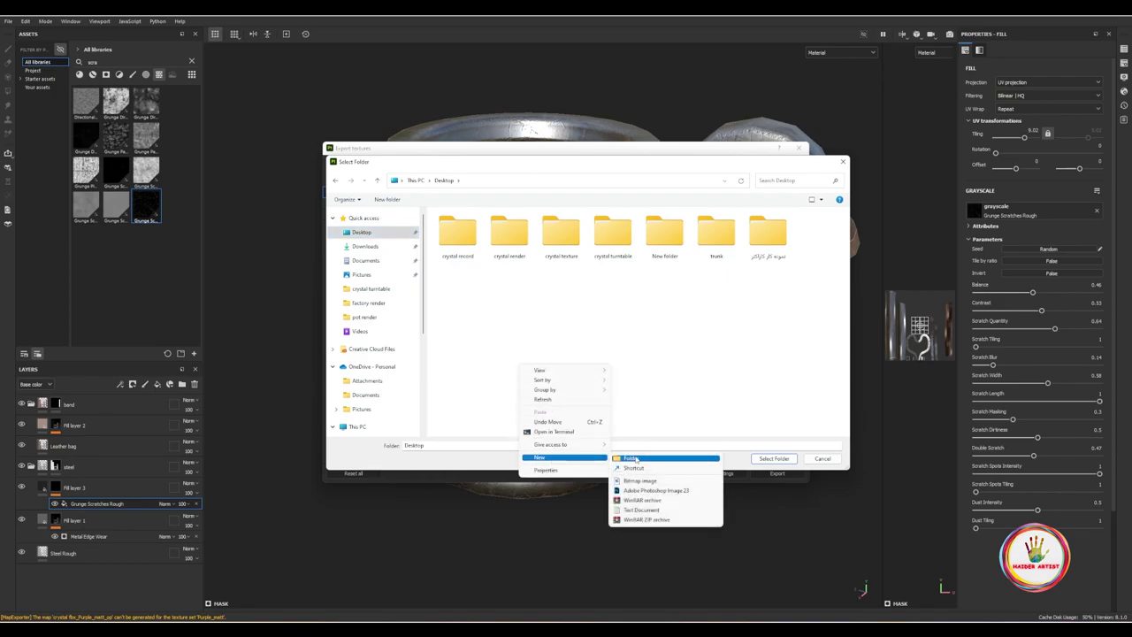
pyautogui.click(624, 459)
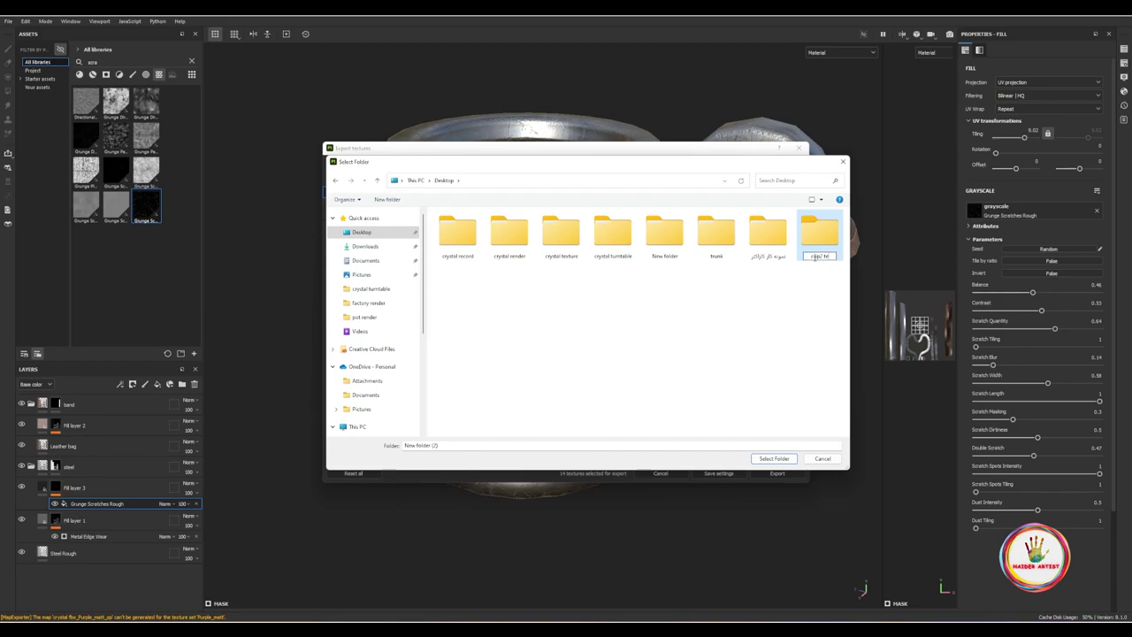
pyautogui.press('Return')
pyautogui.doubleClick(820, 233)
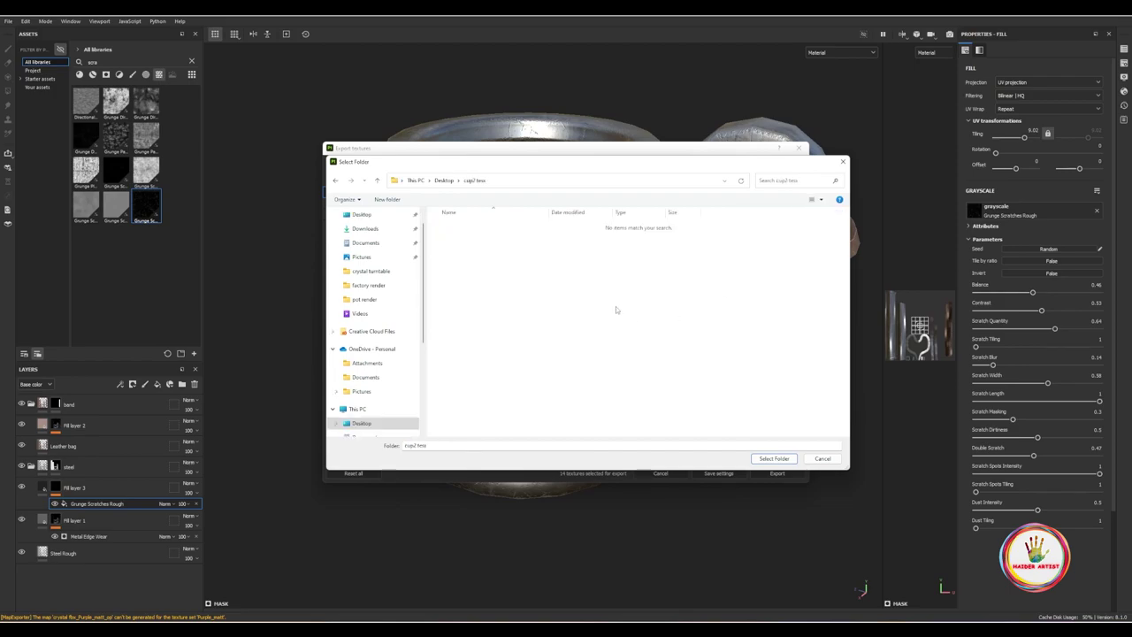
pyautogui.click(766, 459)
# Step: Choose the PBR Metallic Roughness_copy output template and review its maps
pyautogui.click(607, 222)
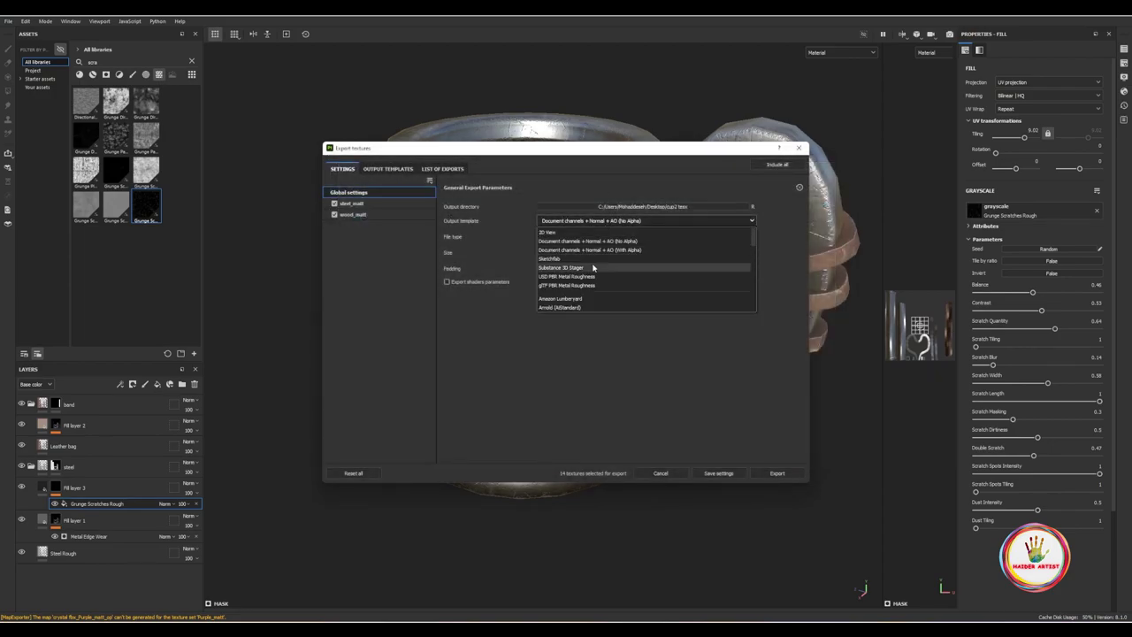
pyautogui.scroll(-3, 593, 267)
pyautogui.scroll(-2, 591, 283)
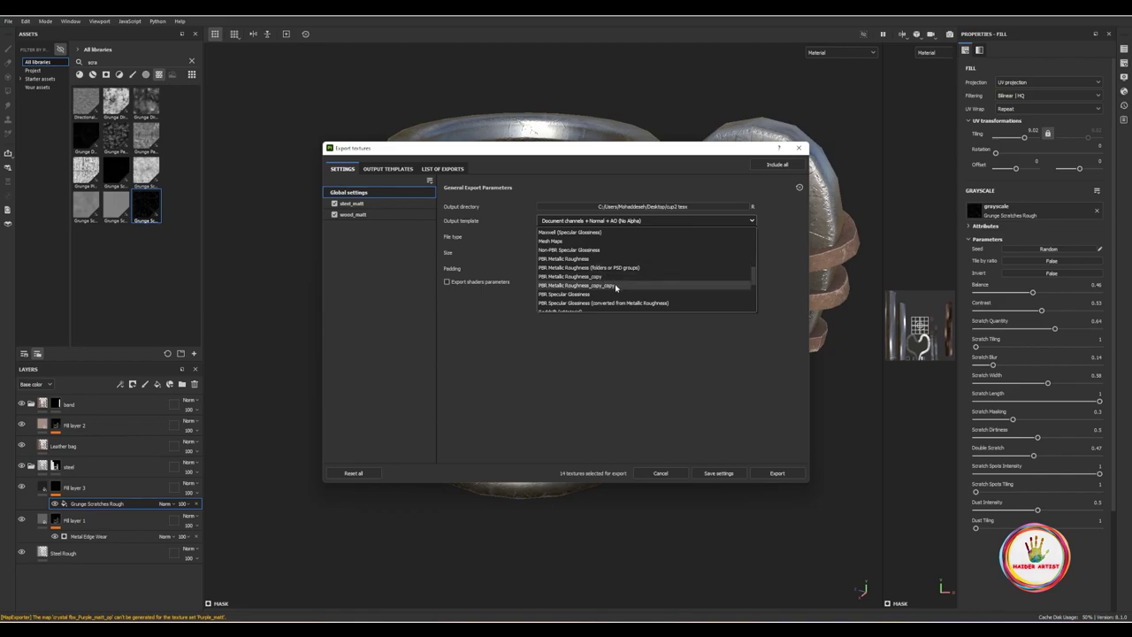
pyautogui.click(578, 277)
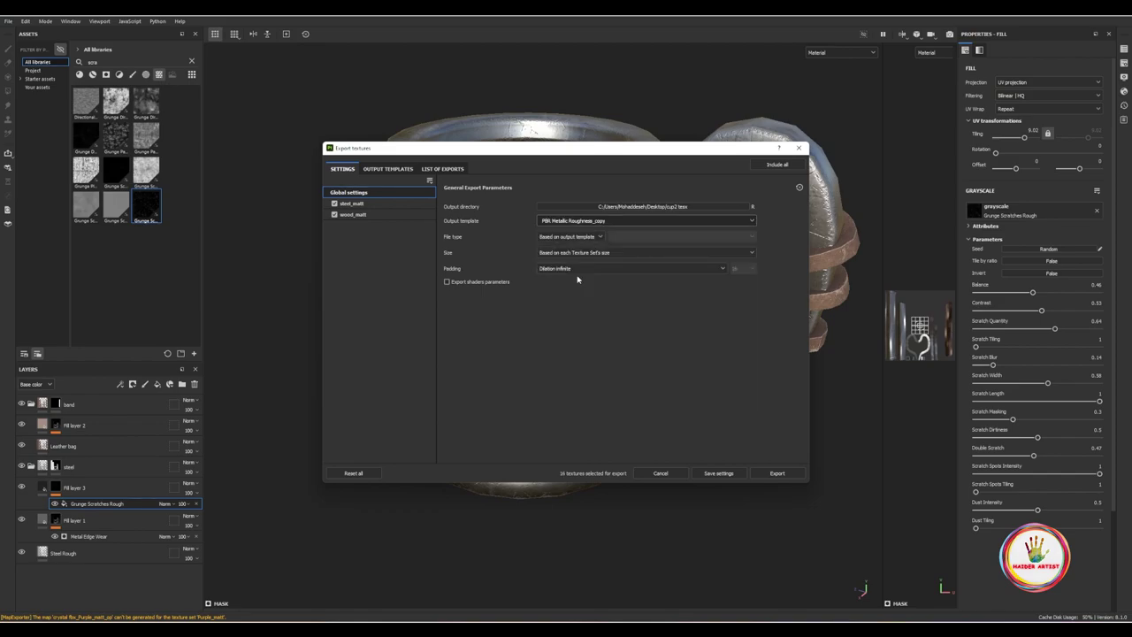
pyautogui.click(388, 169)
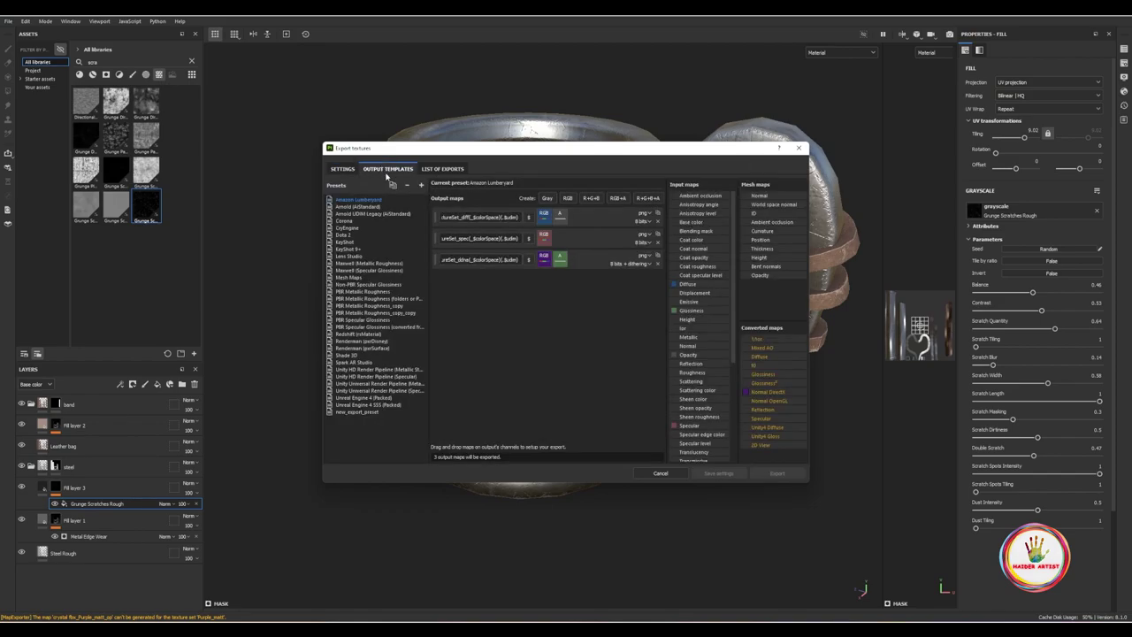
pyautogui.click(377, 306)
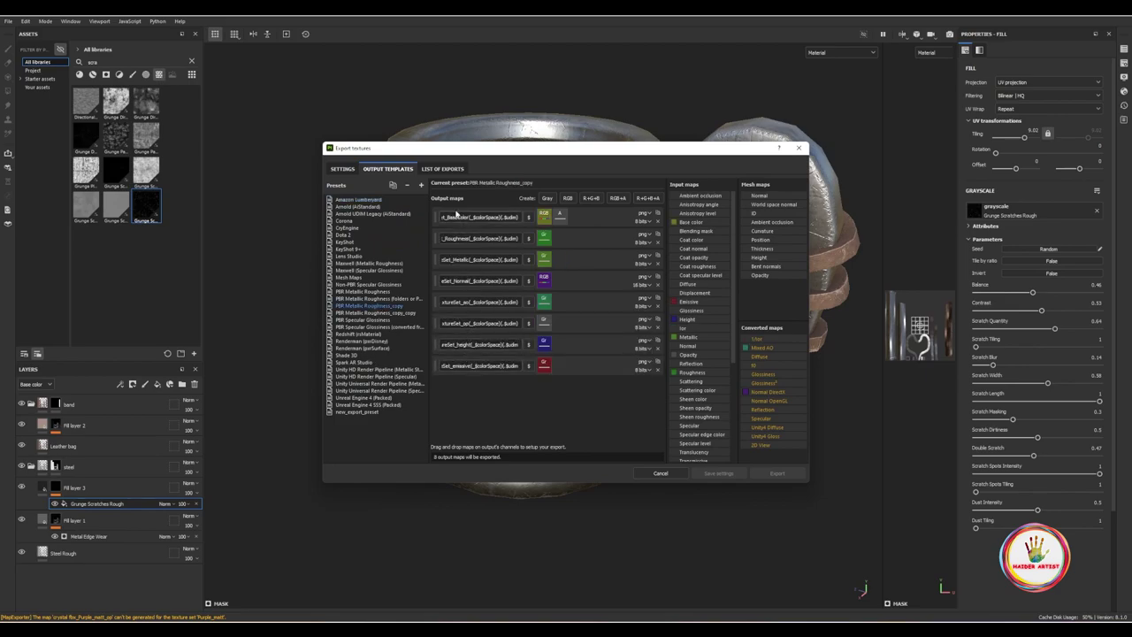
pyautogui.click(352, 170)
# Step: Export the steel_matt and wood_matt textures as 16-bit png at 4096 size
pyautogui.click(571, 236)
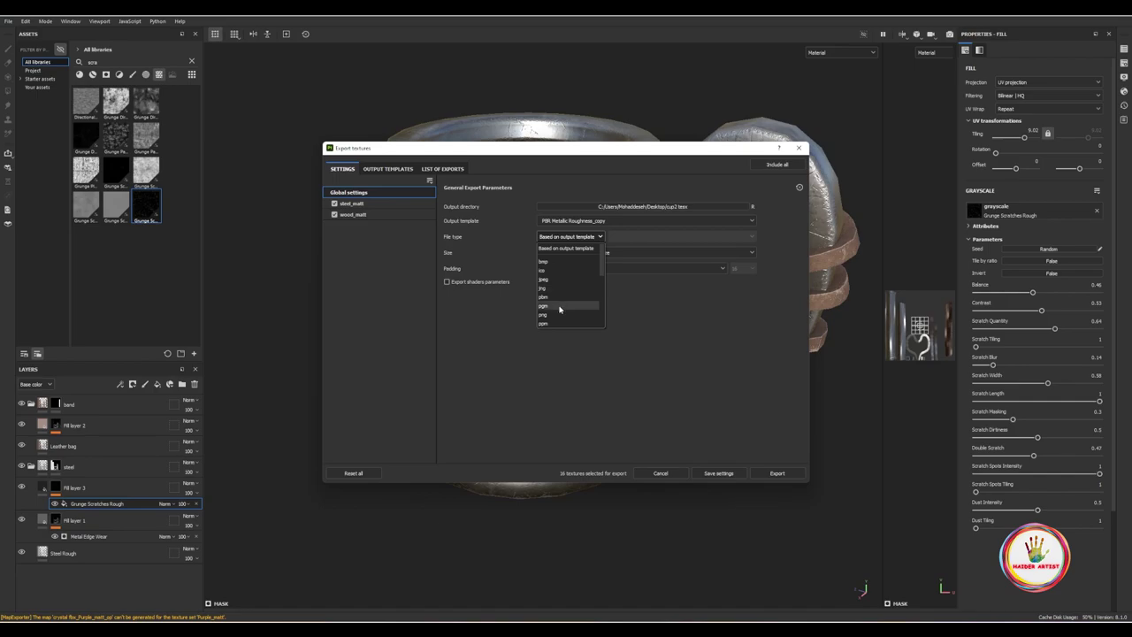
pyautogui.click(557, 290)
pyautogui.click(629, 238)
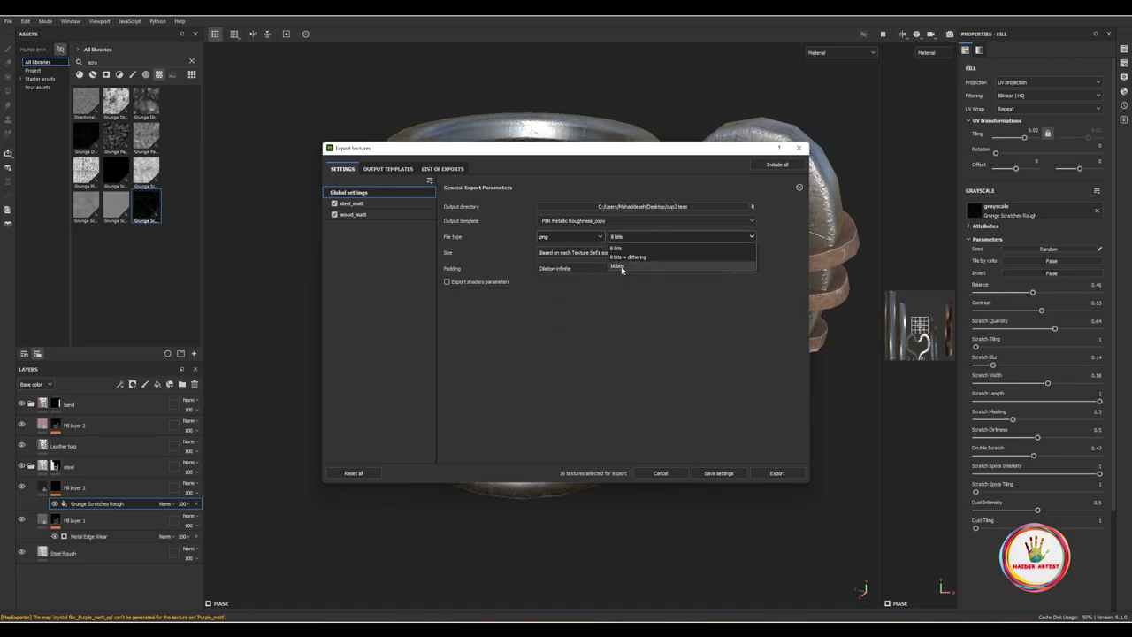
pyautogui.click(622, 266)
pyautogui.click(571, 253)
pyautogui.click(574, 333)
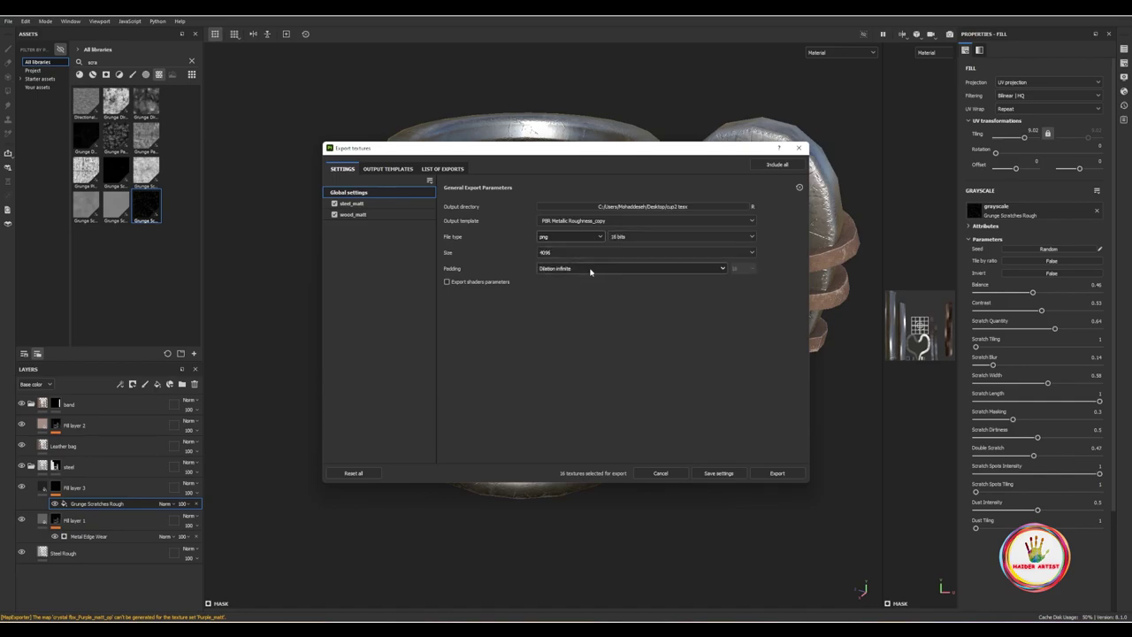
pyautogui.click(776, 473)
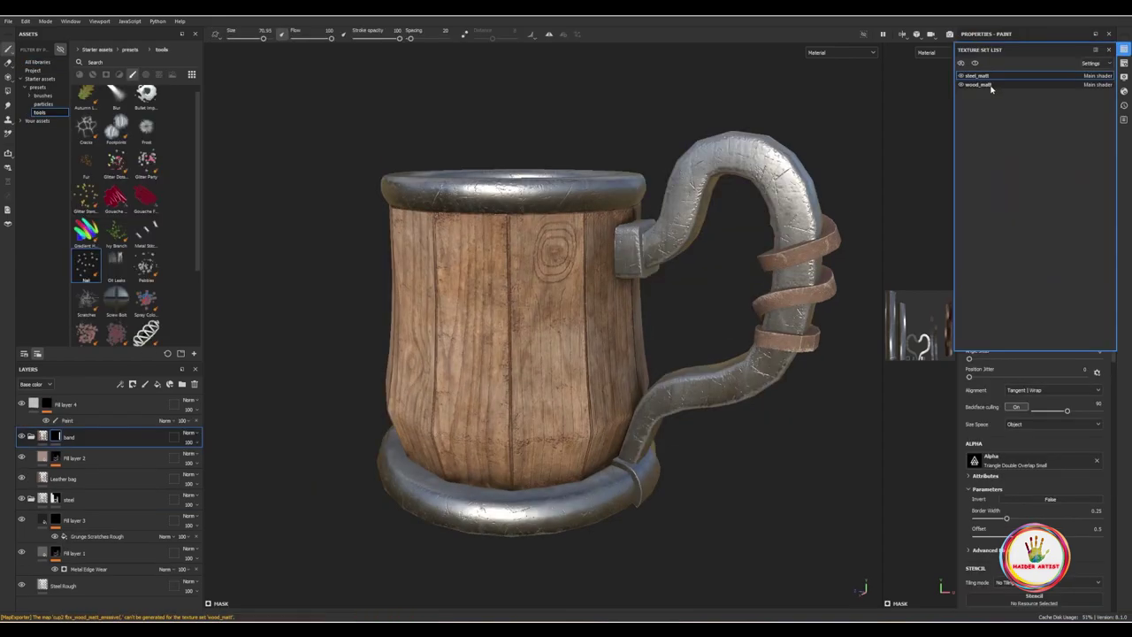
# Step: In the wood_matt texture set, name the top fill layer Fill layer 2
pyautogui.click(983, 85)
pyautogui.doubleClick(75, 406)
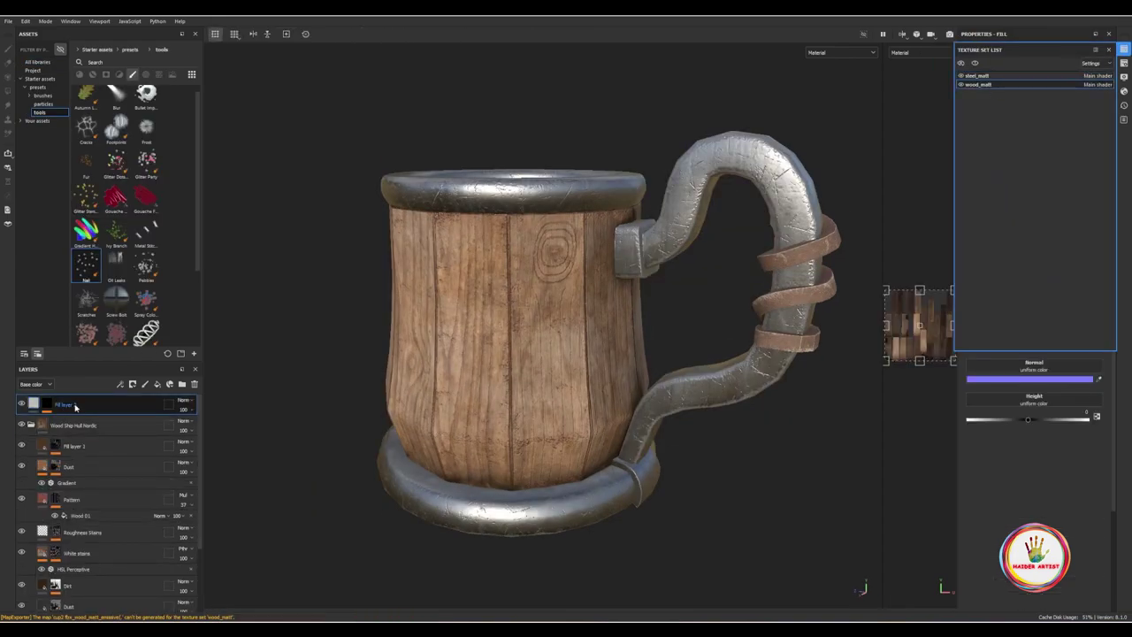
pyautogui.press('Return')
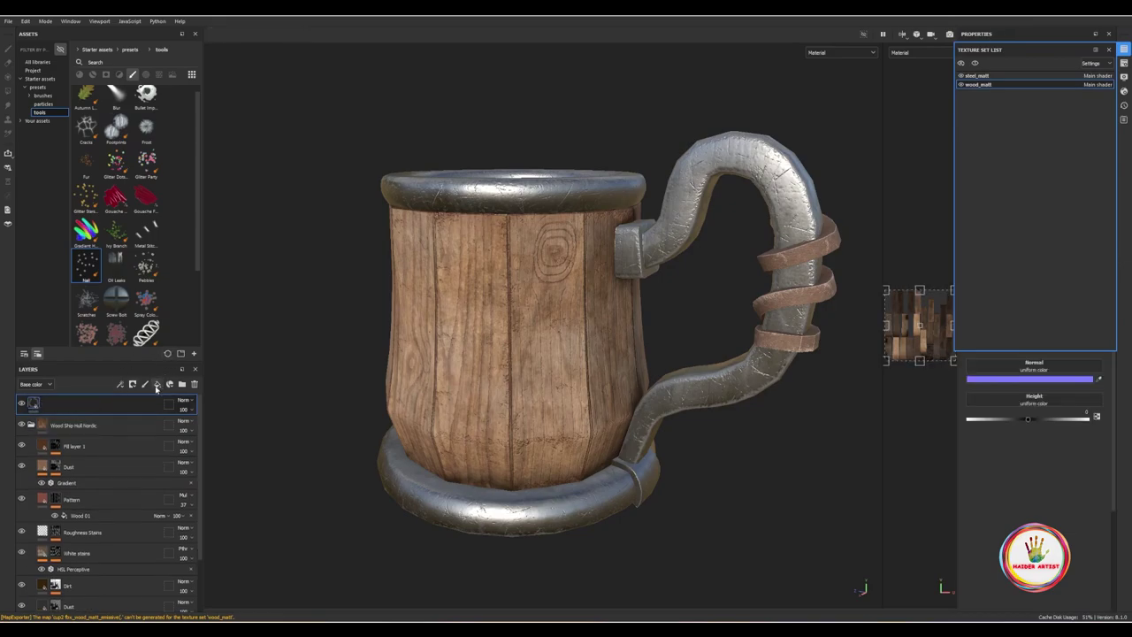
# Step: Give Fill layer 2 a black mask with a paint effect
pyautogui.rightClick(85, 409)
pyautogui.click(126, 42)
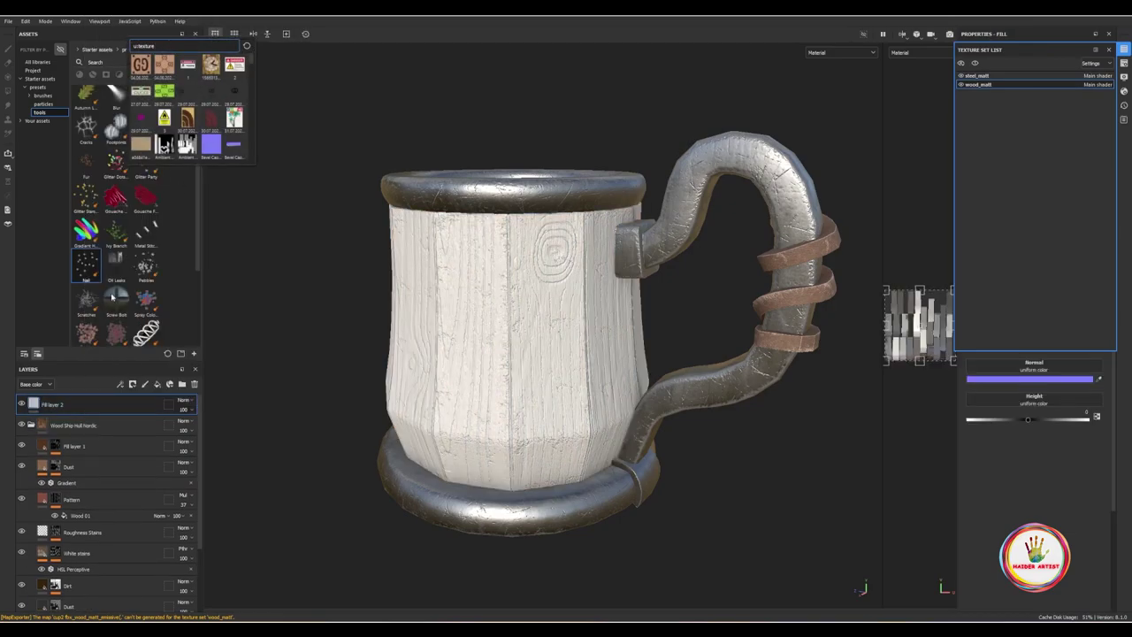
pyautogui.rightClick(85, 408)
pyautogui.click(128, 38)
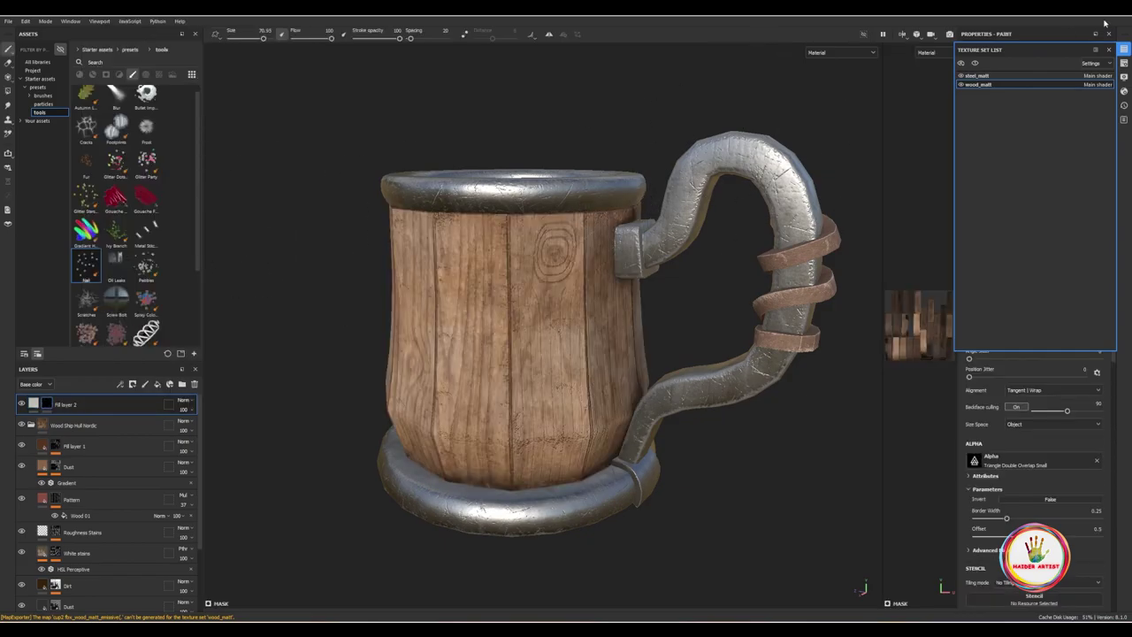
pyautogui.click(1110, 51)
pyautogui.rightClick(75, 405)
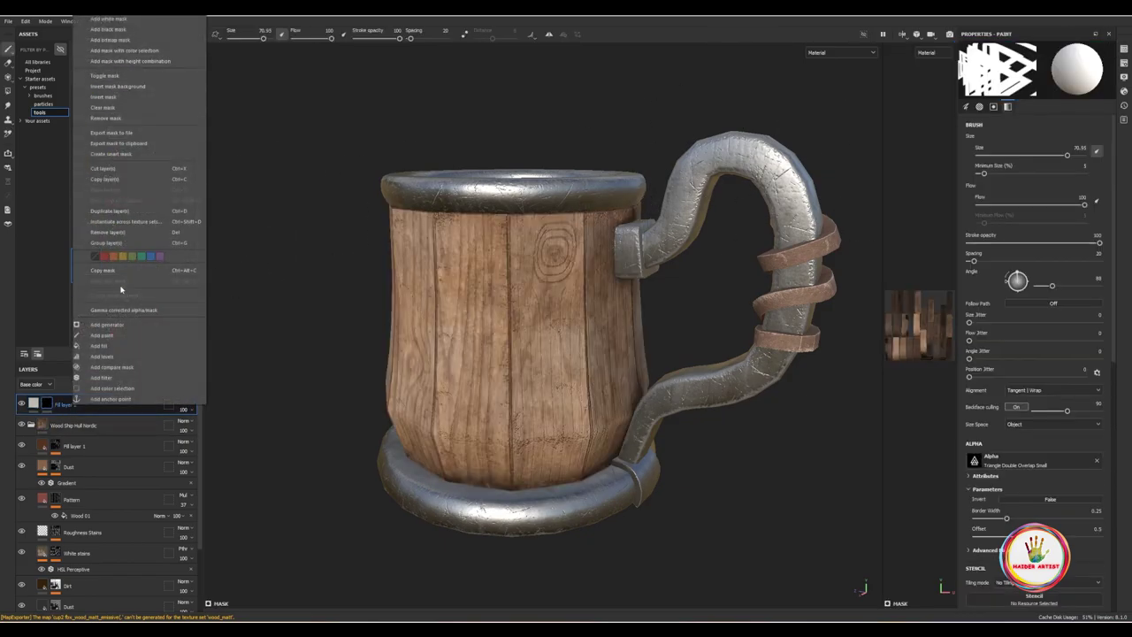
pyautogui.click(105, 335)
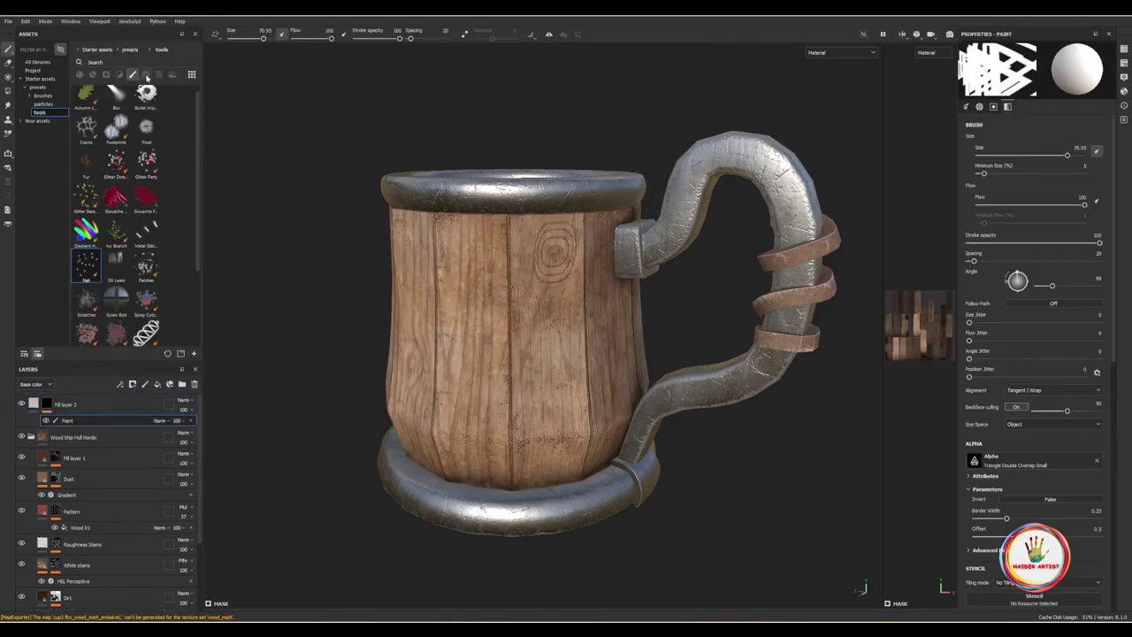
# Step: Filter the asset library to alphas and scroll through the available shapes
pyautogui.click(147, 76)
pyautogui.scroll(-5, 144, 146)
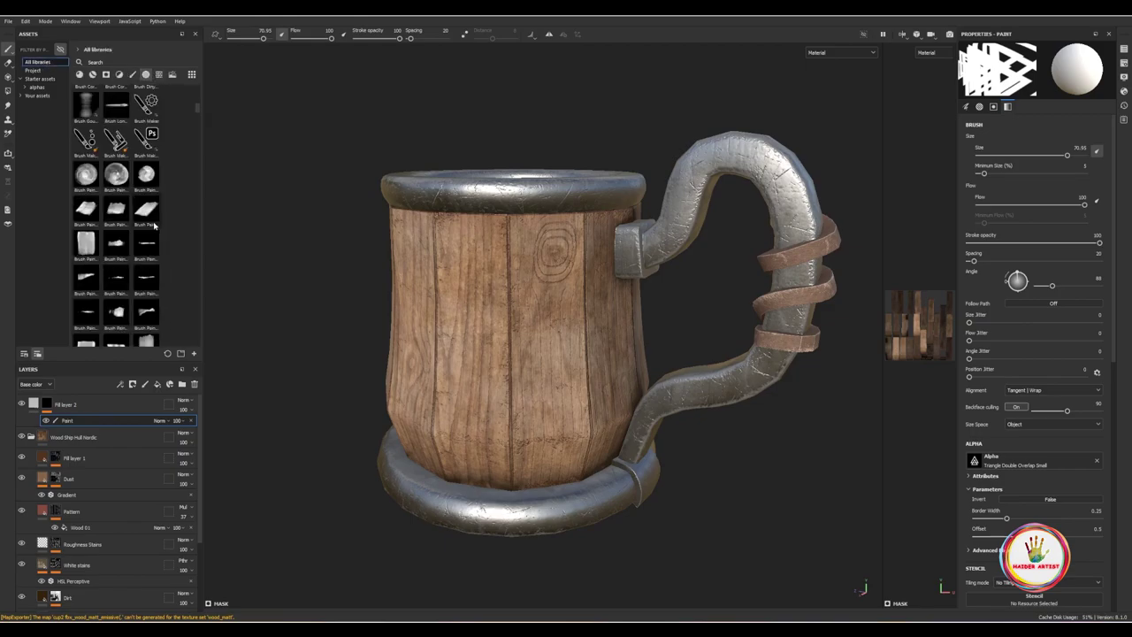
pyautogui.scroll(-5, 146, 168)
pyautogui.scroll(-5, 151, 194)
pyautogui.scroll(-5, 155, 226)
pyautogui.scroll(-5, 155, 226)
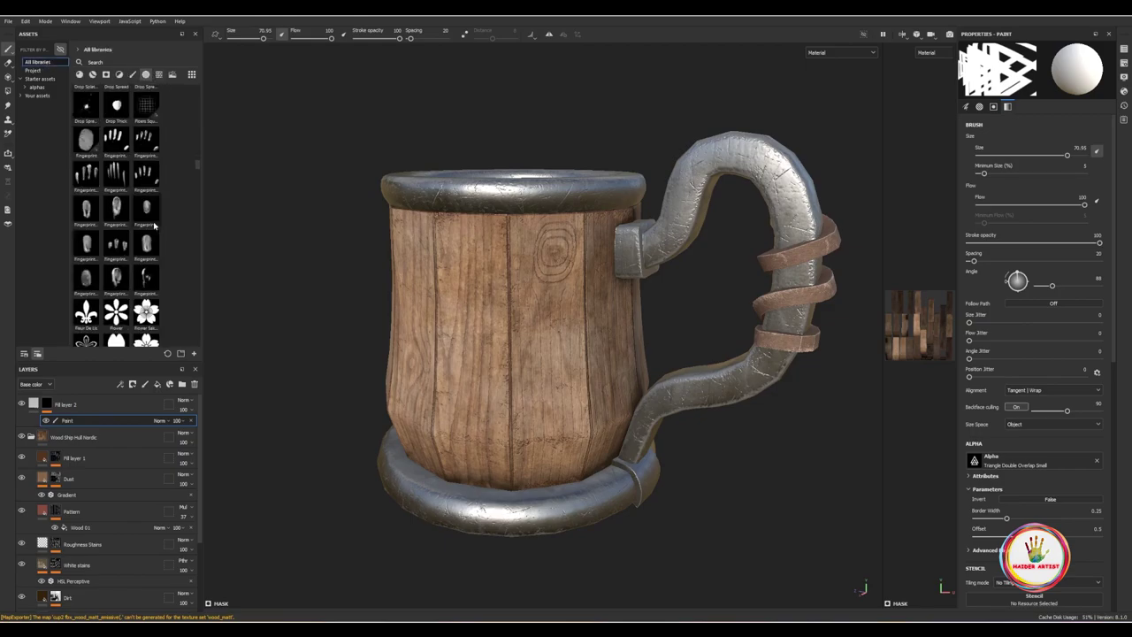
pyautogui.scroll(-5, 155, 226)
pyautogui.scroll(-5, 154, 226)
pyautogui.scroll(-5, 155, 226)
pyautogui.scroll(-5, 155, 227)
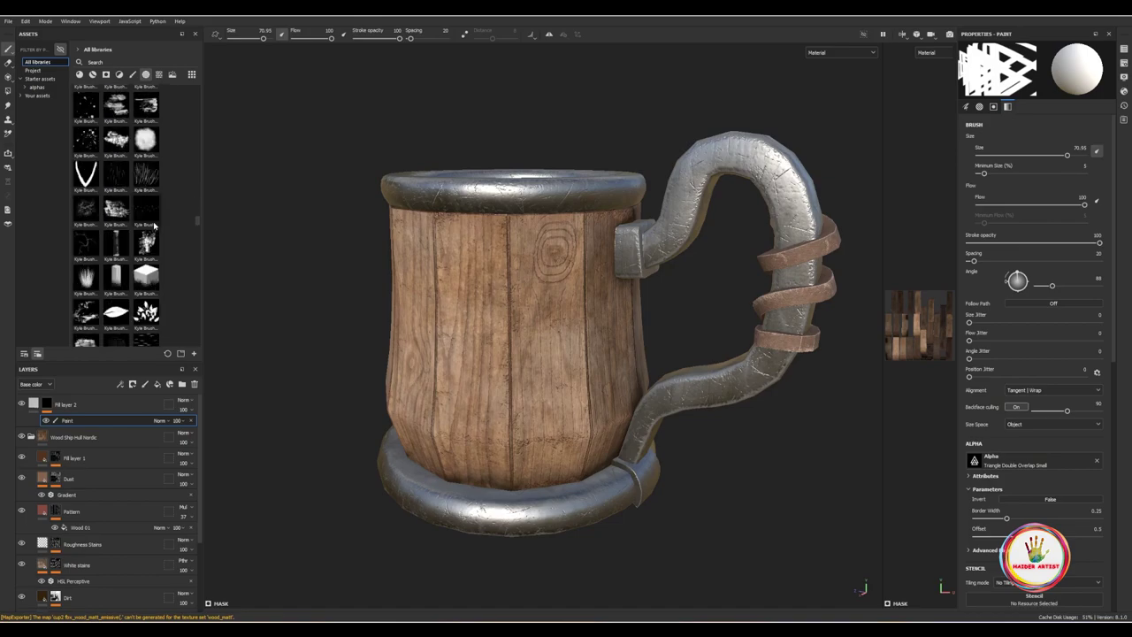
pyautogui.scroll(-5, 155, 227)
pyautogui.scroll(-5, 155, 226)
pyautogui.scroll(-5, 155, 227)
pyautogui.scroll(-5, 155, 226)
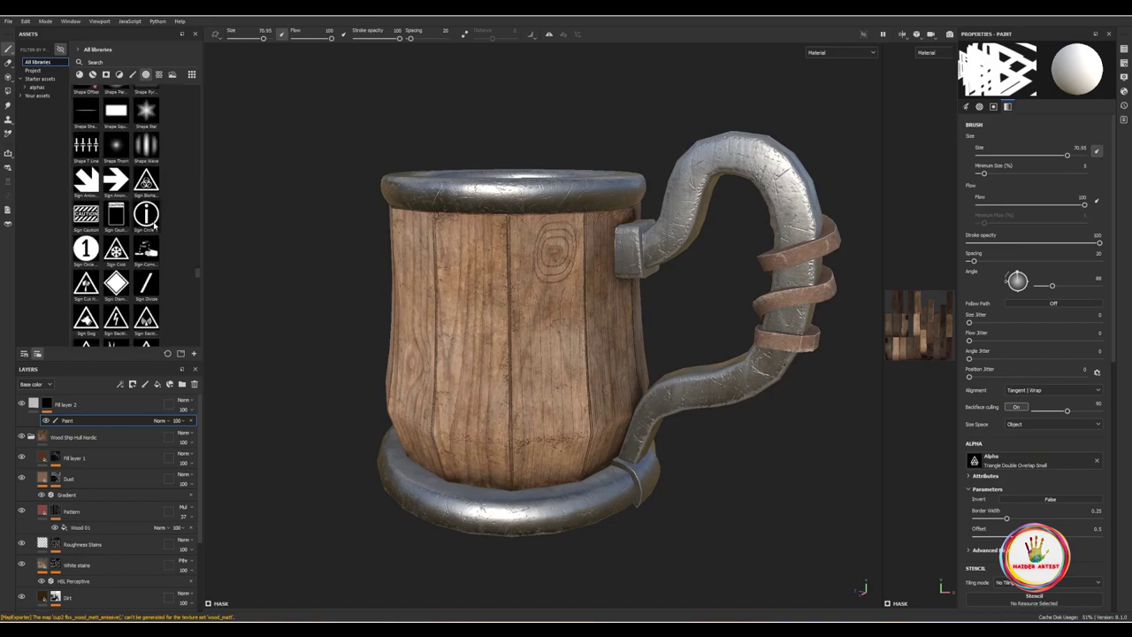
pyautogui.scroll(-5, 155, 227)
pyautogui.scroll(-5, 155, 226)
pyautogui.scroll(-5, 154, 226)
pyautogui.scroll(-5, 155, 227)
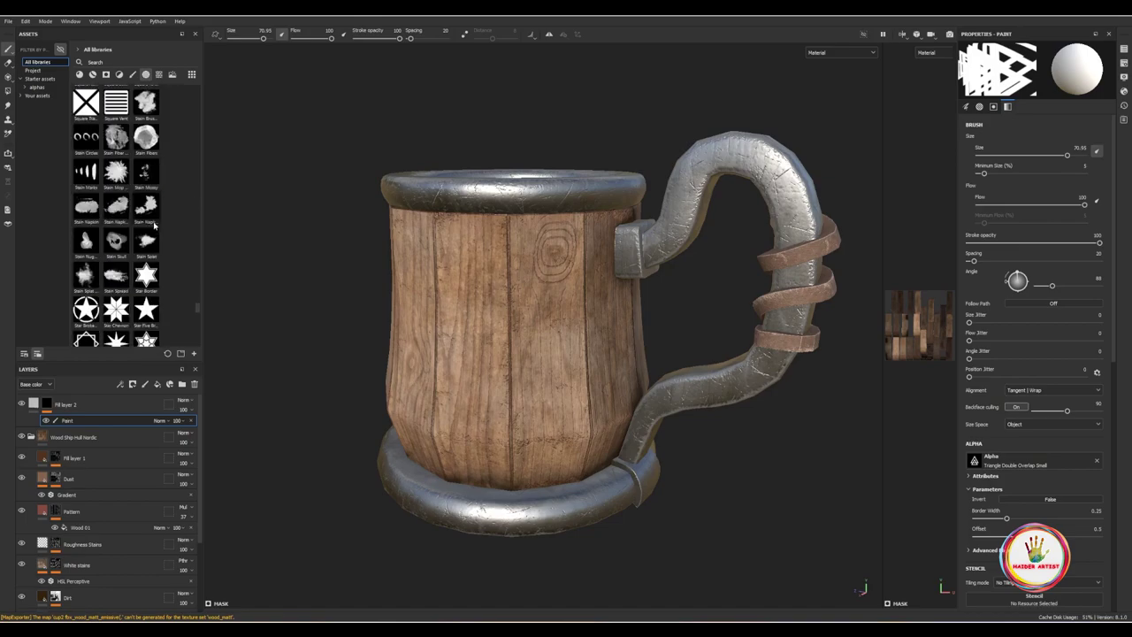
pyautogui.scroll(-5, 154, 226)
pyautogui.scroll(-5, 154, 226)
pyautogui.scroll(-5, 154, 227)
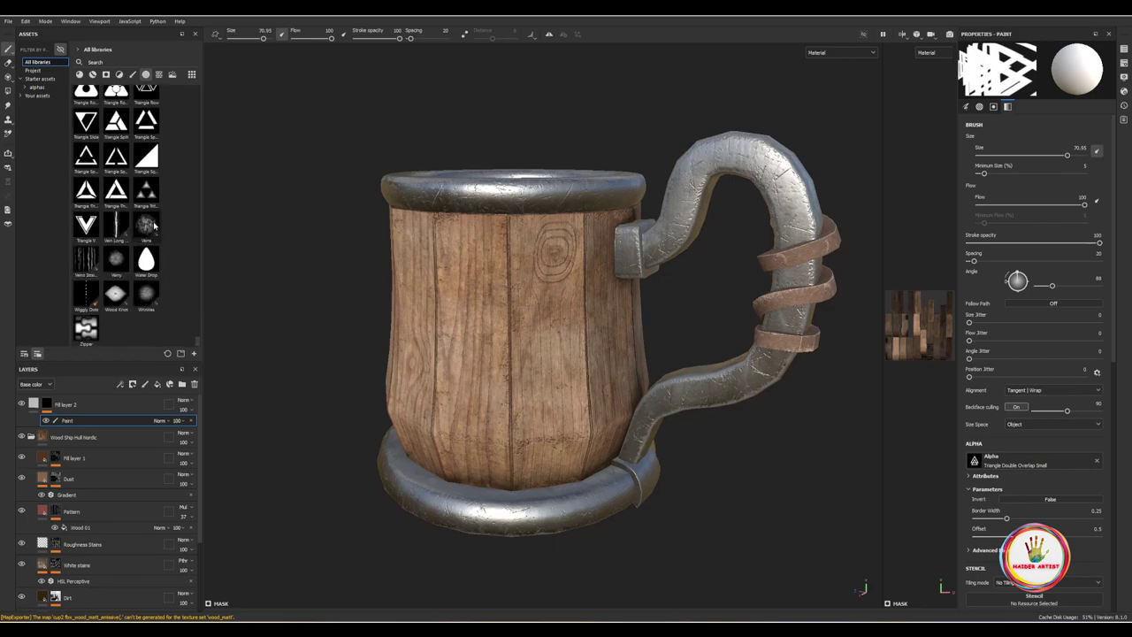
pyautogui.scroll(2, 155, 226)
pyautogui.scroll(2, 116, 212)
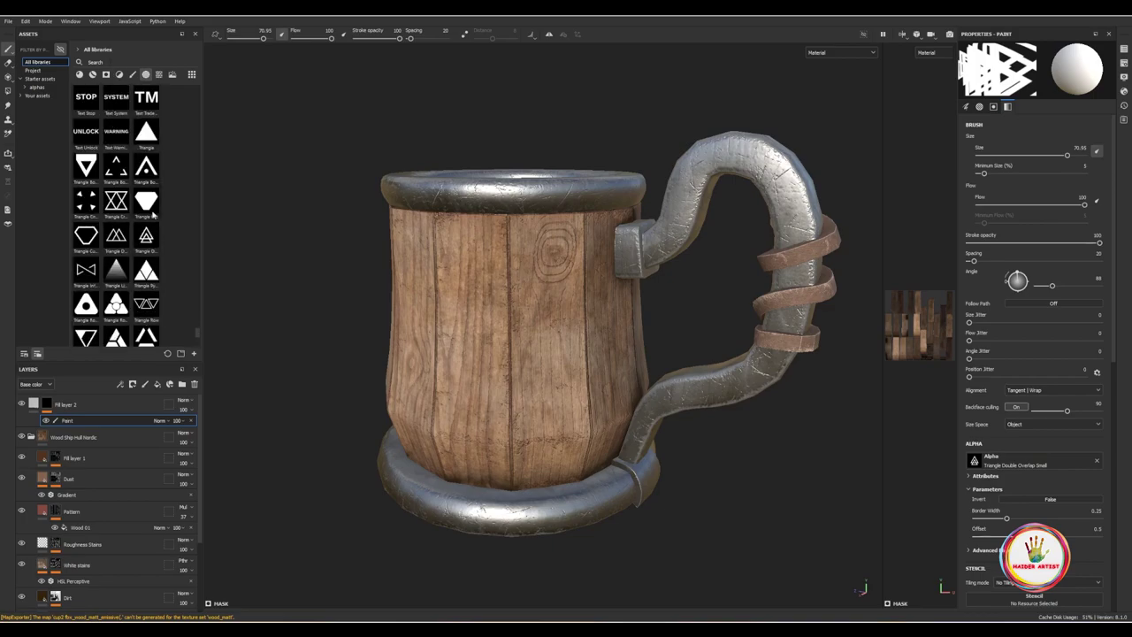
# Step: Stamp the Triangle Crossed alpha, rotated to 351 degrees, on the front of the wooden body
pyautogui.click(118, 202)
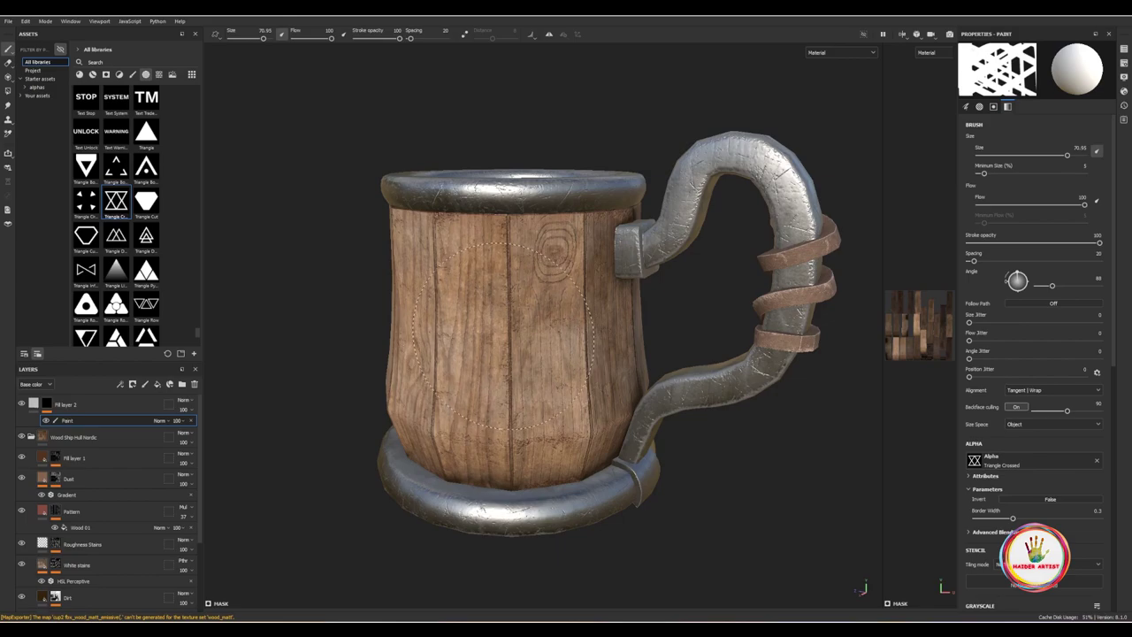
pyautogui.keyDown('ctrl'); pyautogui.moveTo(502, 336); pyautogui.dragTo(504, 332); pyautogui.keyUp('ctrl')
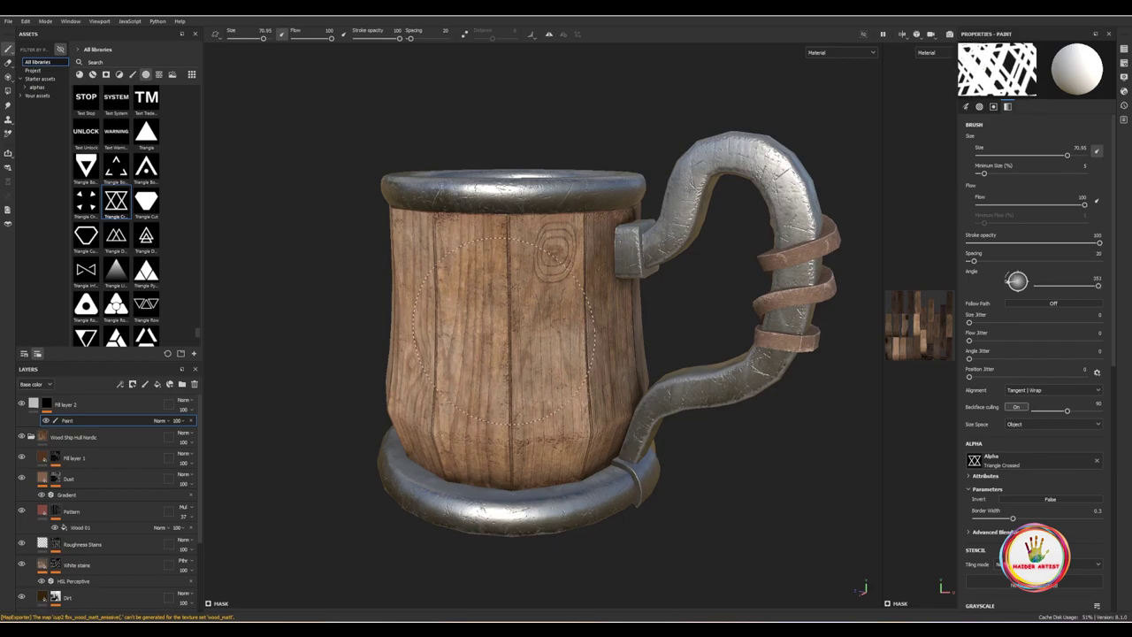
pyautogui.click(503, 332)
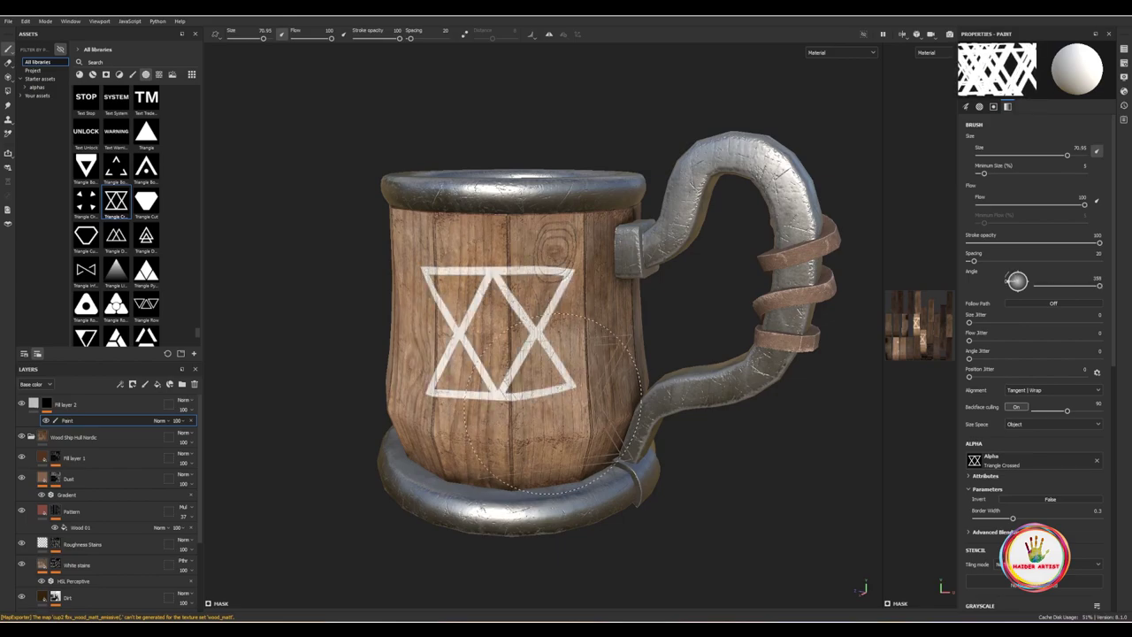
pyautogui.hotkey('ctrl', 'z')
pyautogui.scroll(3, 489, 325)
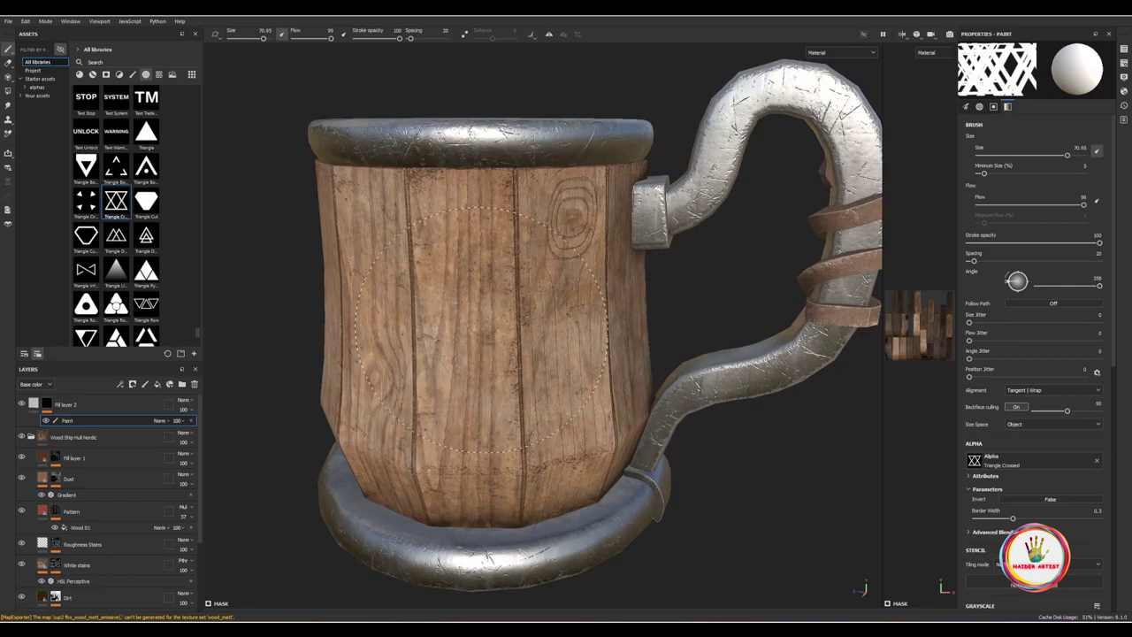
pyautogui.click(482, 328)
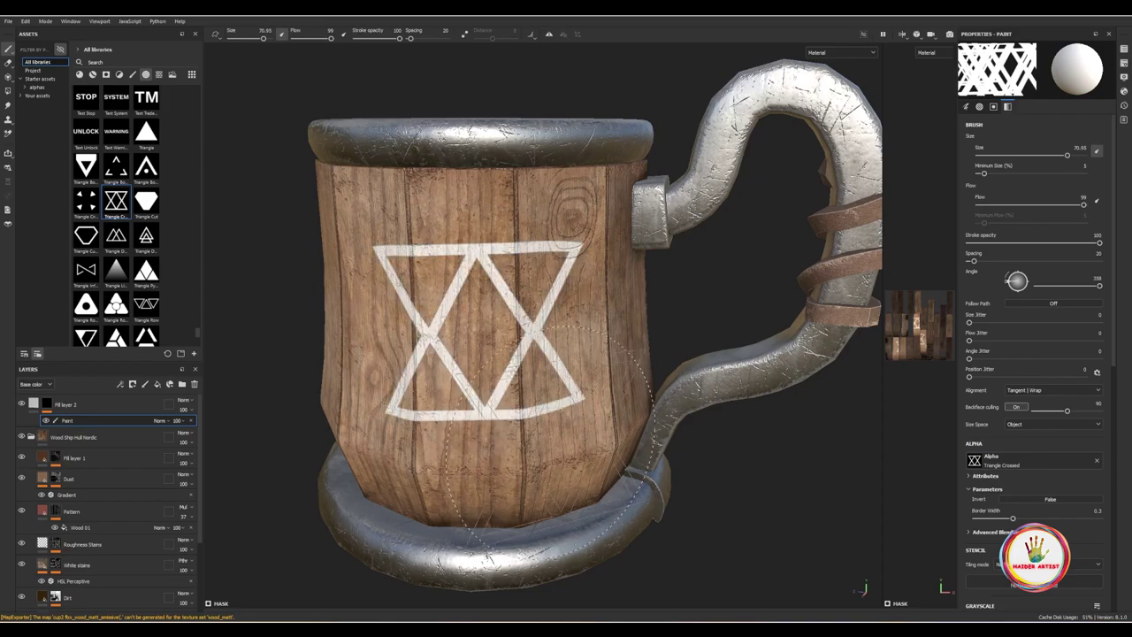
pyautogui.scroll(-3, 482, 327)
pyautogui.moveTo(397, 434)
pyautogui.keyDown('alt'); pyautogui.mouseDown()
pyautogui.moveTo(614, 397)
pyautogui.moveTo(488, 440)
pyautogui.moveTo(530, 360)
pyautogui.moveTo(516, 358)
pyautogui.mouseUp(); pyautogui.keyUp('alt')
pyautogui.hotkey('ctrl', 'z')
pyautogui.scroll(3, 488, 440)
pyautogui.click(515, 358)
pyautogui.scroll(-3, 515, 358)
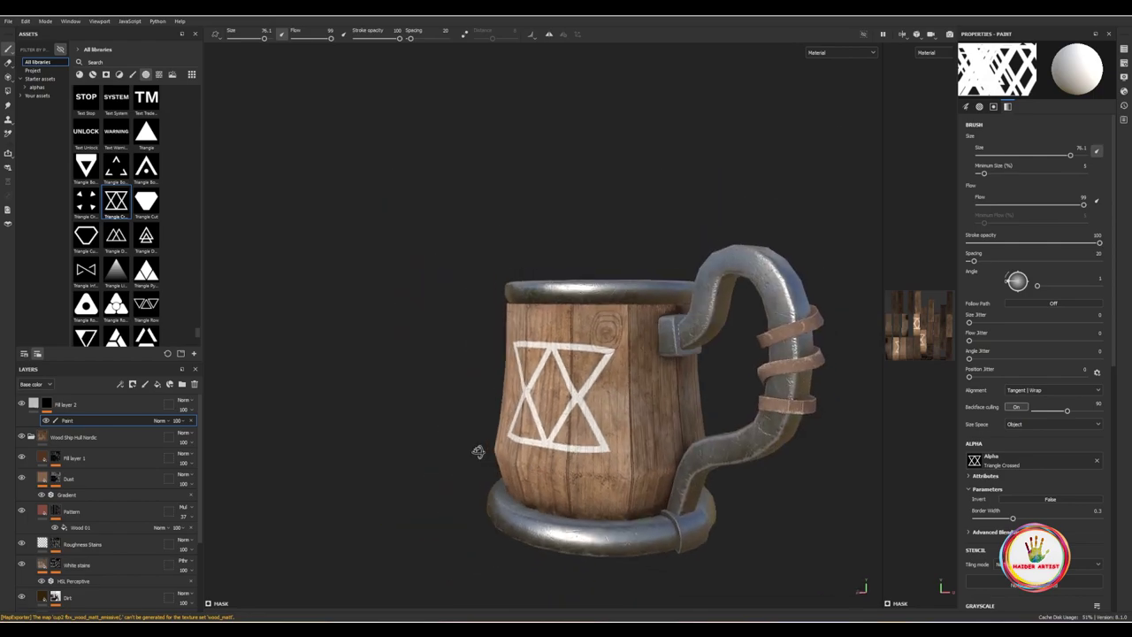
pyautogui.keyDown('alt'); pyautogui.moveTo(475, 450); pyautogui.dragTo(495, 442); pyautogui.keyUp('alt')
pyautogui.scroll(3, 495, 442)
# Step: Set Fill layer 2's base colour to pale yellow and switch to the steel_matt texture set
pyautogui.click(27, 405)
pyautogui.scroll(5, 591, 324)
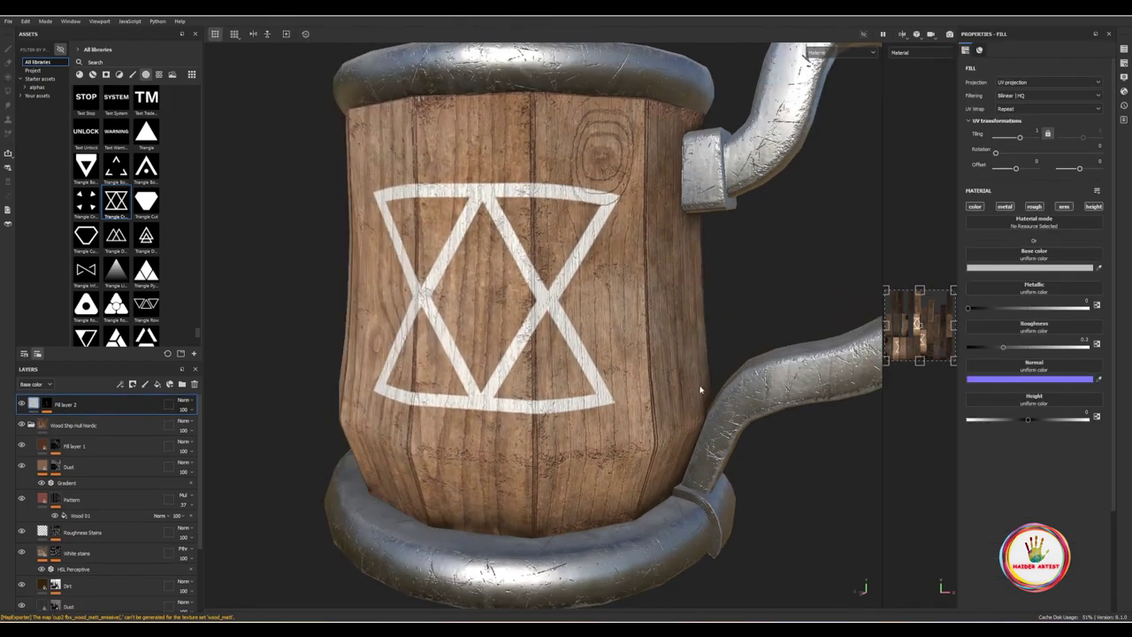
pyautogui.click(1010, 267)
pyautogui.moveTo(1079, 392); pyautogui.dragTo(1076, 399)
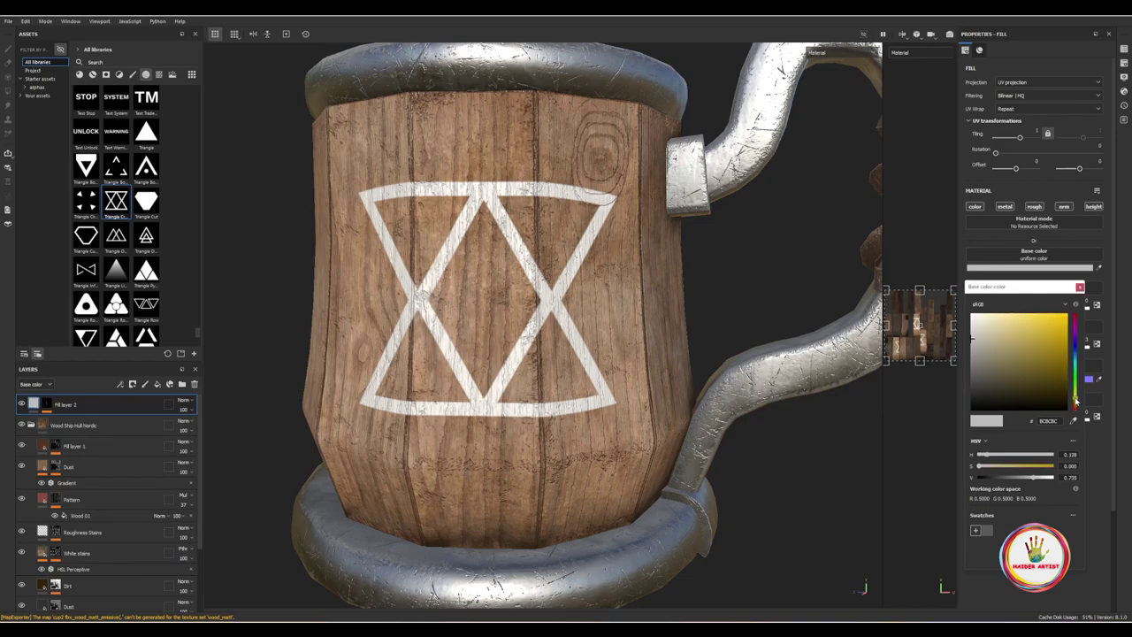
pyautogui.moveTo(1011, 318); pyautogui.dragTo(1013, 329)
pyautogui.scroll(-5, 673, 397)
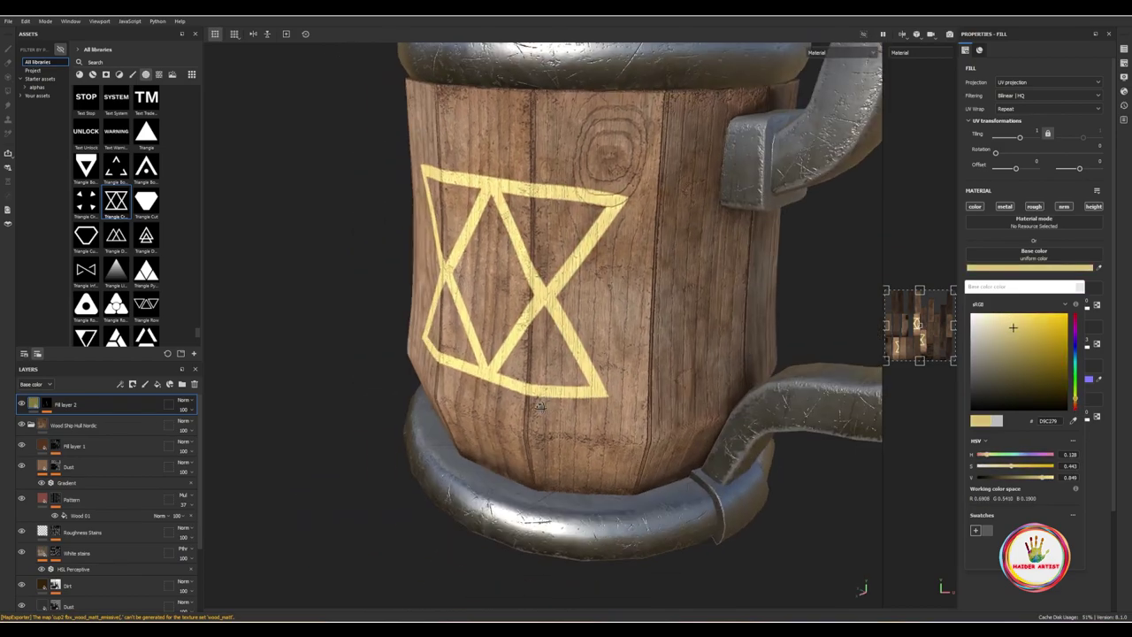
pyautogui.moveTo(655, 389)
pyautogui.keyDown('alt'); pyautogui.mouseDown()
pyautogui.moveTo(684, 392)
pyautogui.moveTo(685, 315)
pyautogui.mouseUp(); pyautogui.keyUp('alt')
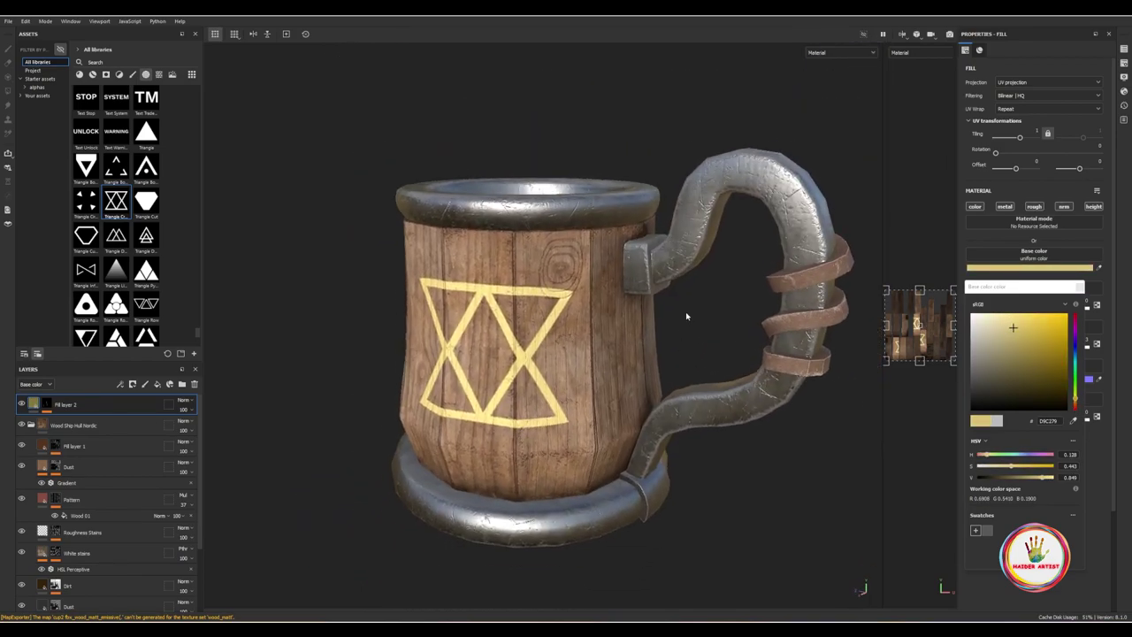
pyautogui.click(1124, 50)
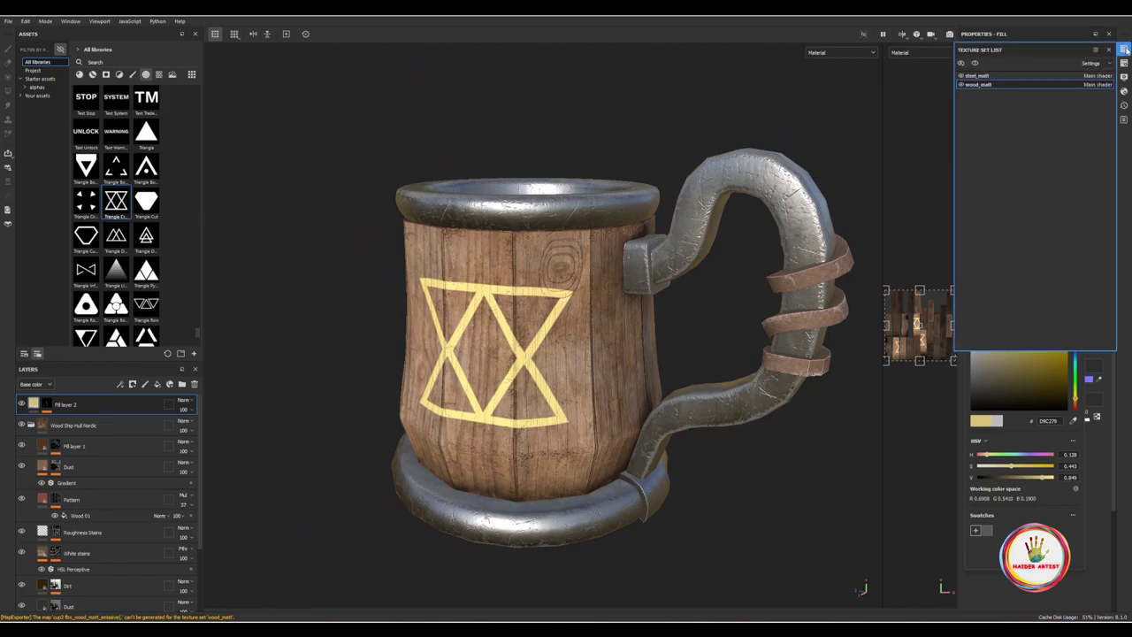
pyautogui.click(976, 85)
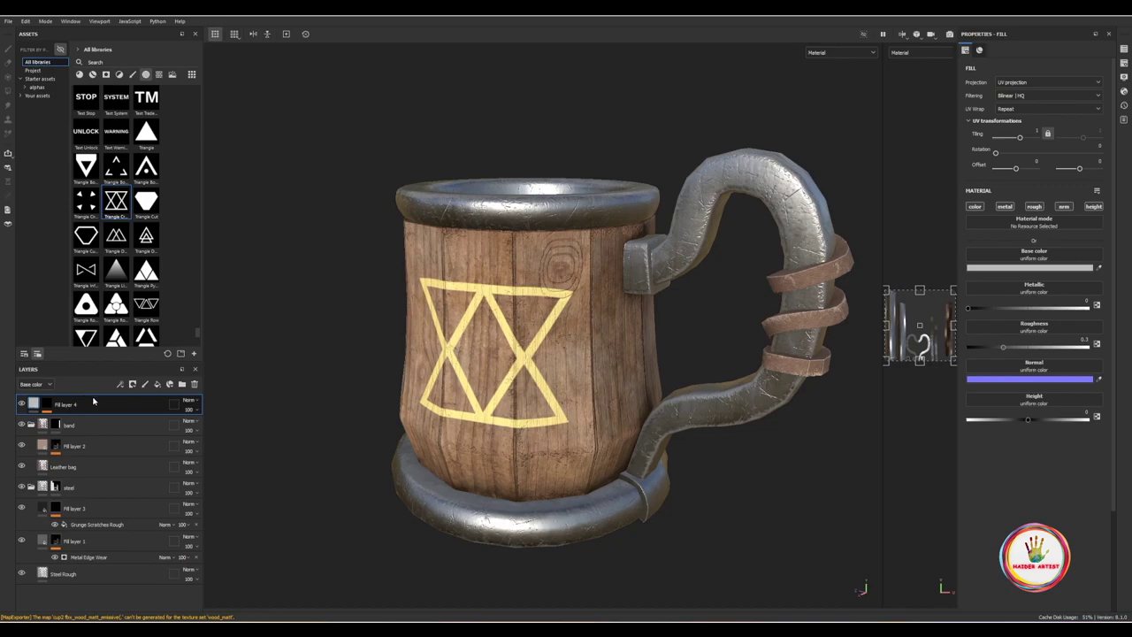
# Step: Replace Fill layer 4 with a new paint layer and pick the Nail tool preset
pyautogui.press('Delete')
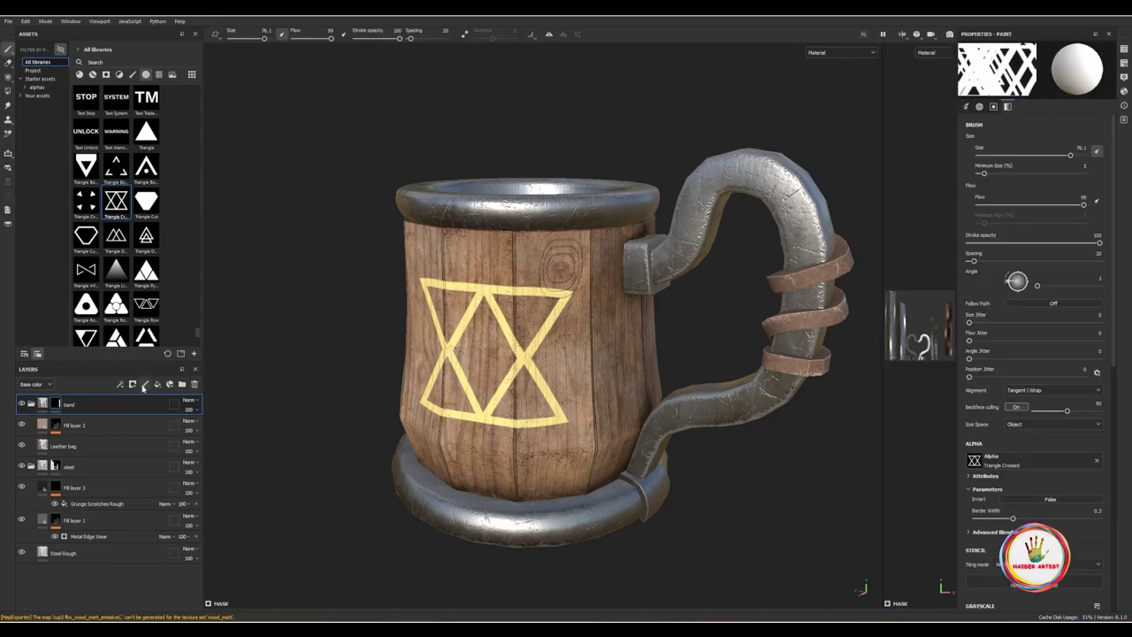
pyautogui.click(144, 386)
pyautogui.click(130, 75)
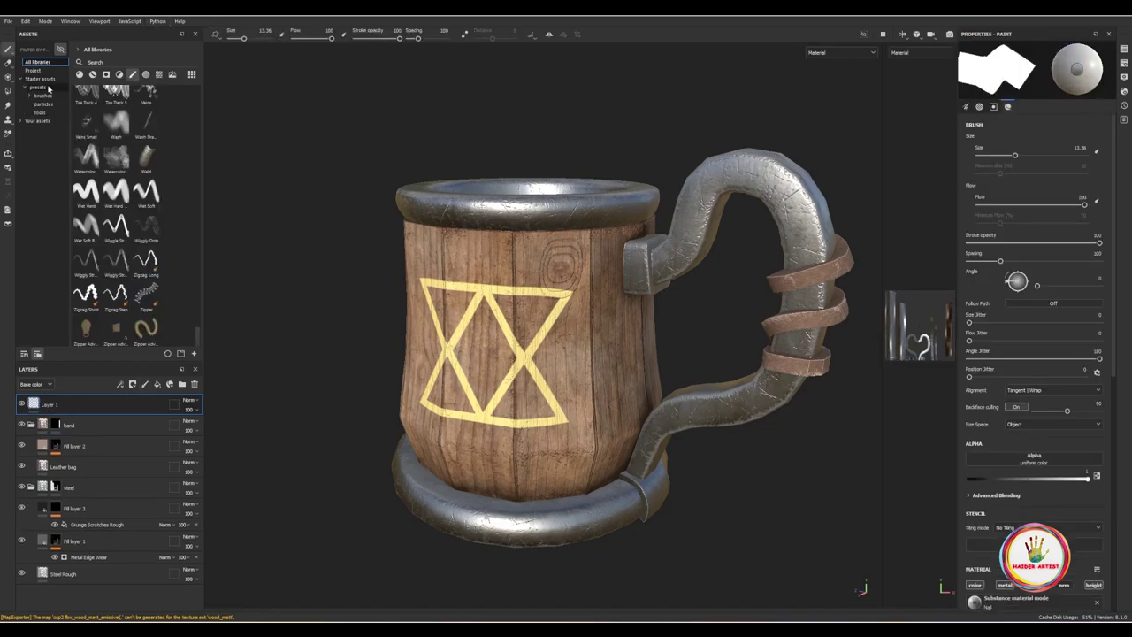
pyautogui.click(33, 112)
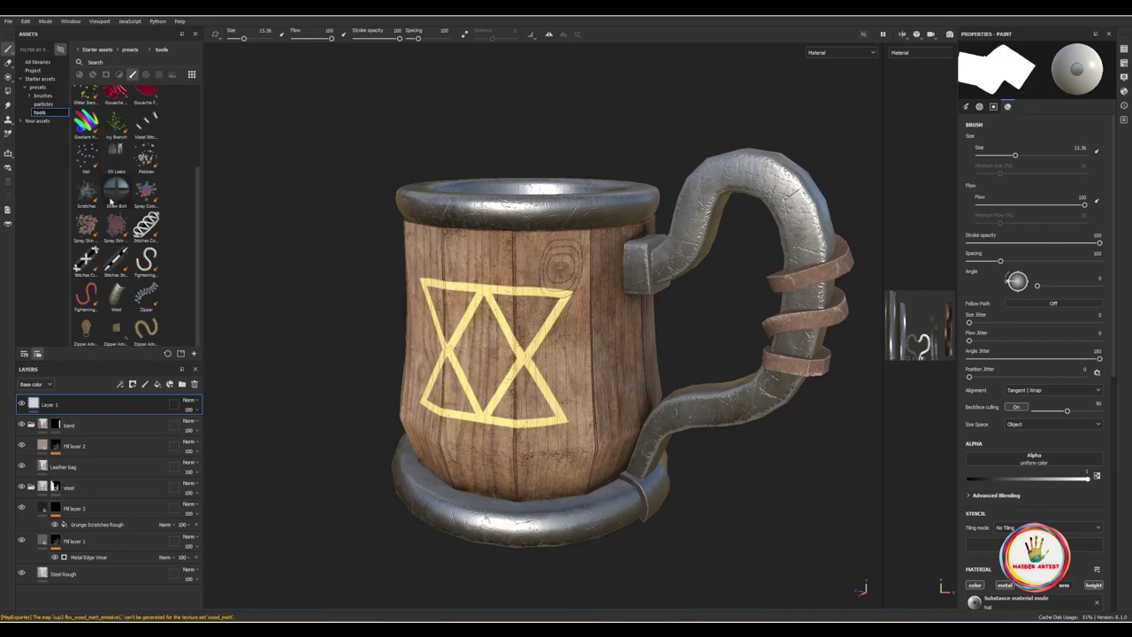
pyautogui.click(85, 158)
# Step: Stamp two nails on the mug's top steel rim
pyautogui.scroll(2, 499, 235)
pyautogui.scroll(3, 500, 234)
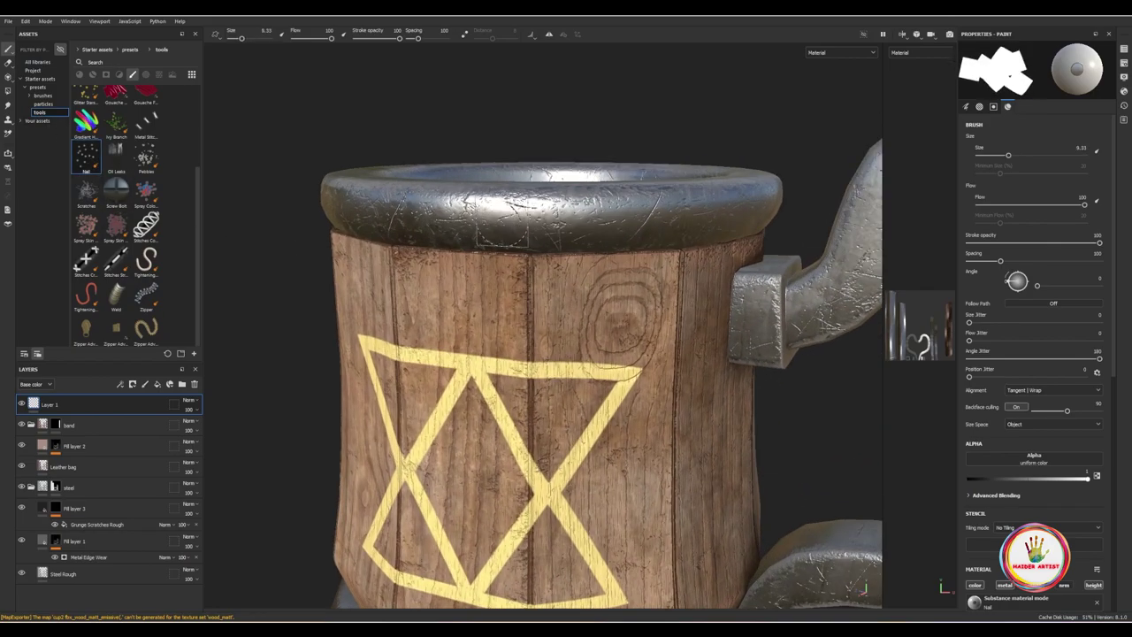
pyautogui.click(506, 217)
pyautogui.scroll(-3, 504, 265)
pyautogui.scroll(-2, 507, 333)
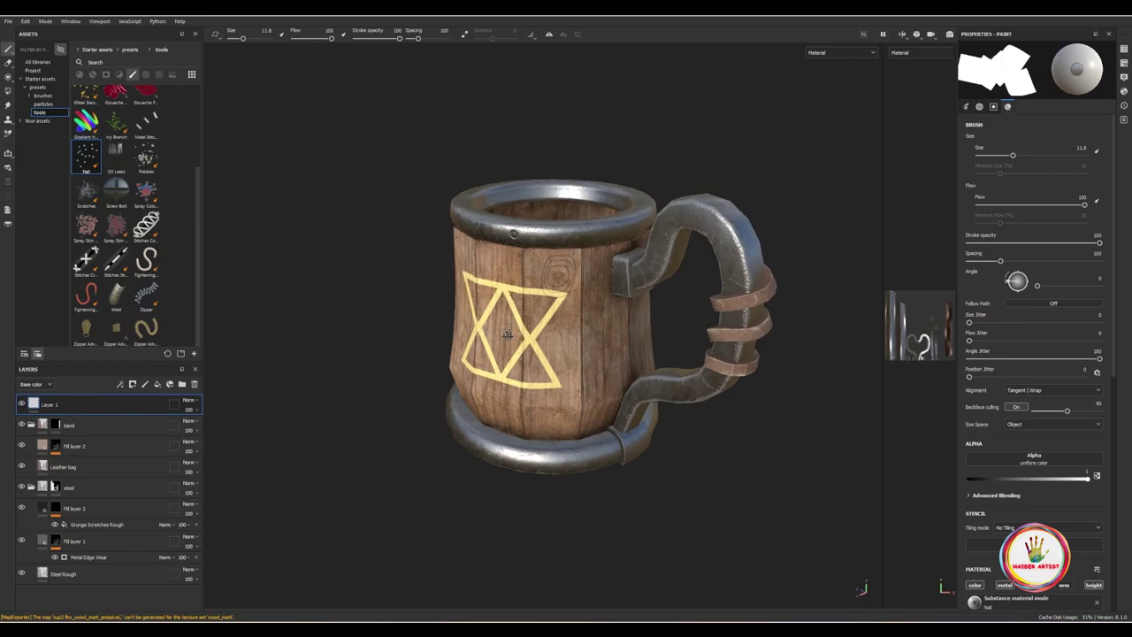
pyautogui.scroll(2, 507, 334)
pyautogui.scroll(2, 566, 292)
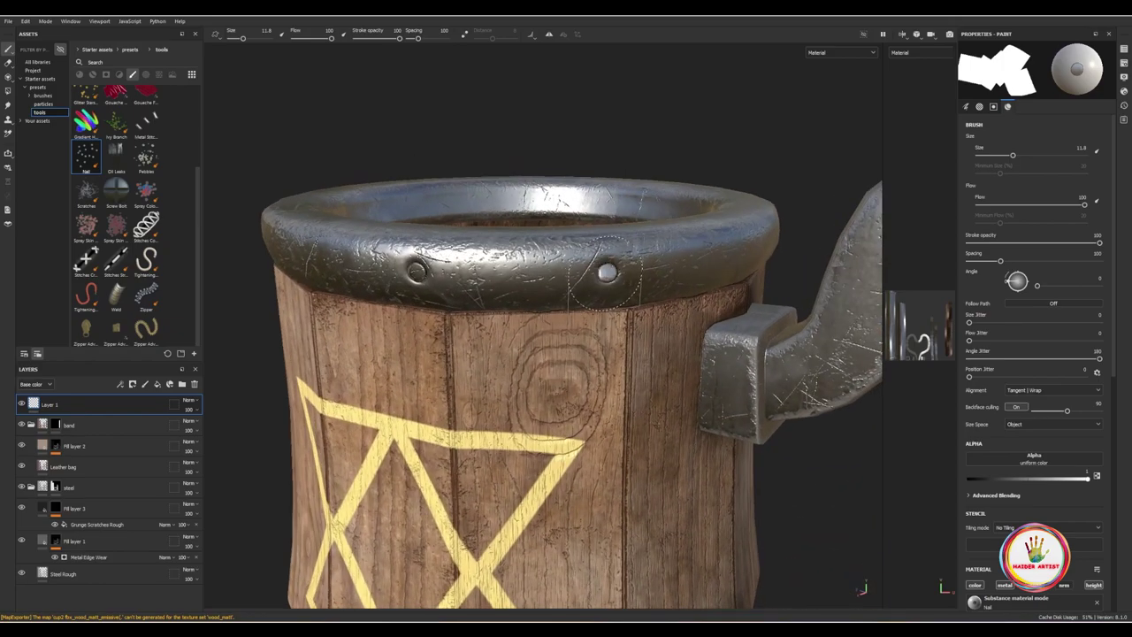
pyautogui.scroll(-2, 606, 275)
pyautogui.click(607, 261)
# Step: Inspect the rim all around, then stamp a nail where the handle meets the base ring
pyautogui.moveTo(607, 260)
pyautogui.keyDown('alt'); pyautogui.mouseDown()
pyautogui.moveTo(584, 331)
pyautogui.moveTo(536, 283)
pyautogui.moveTo(430, 278)
pyautogui.mouseUp(); pyautogui.keyUp('alt')
pyautogui.scroll(-3, 433, 275)
pyautogui.moveTo(632, 357)
pyautogui.keyDown('alt'); pyautogui.mouseDown()
pyautogui.moveTo(394, 384)
pyautogui.moveTo(475, 399)
pyautogui.moveTo(655, 389)
pyautogui.mouseUp(); pyautogui.keyUp('alt')
pyautogui.scroll(2, 654, 389)
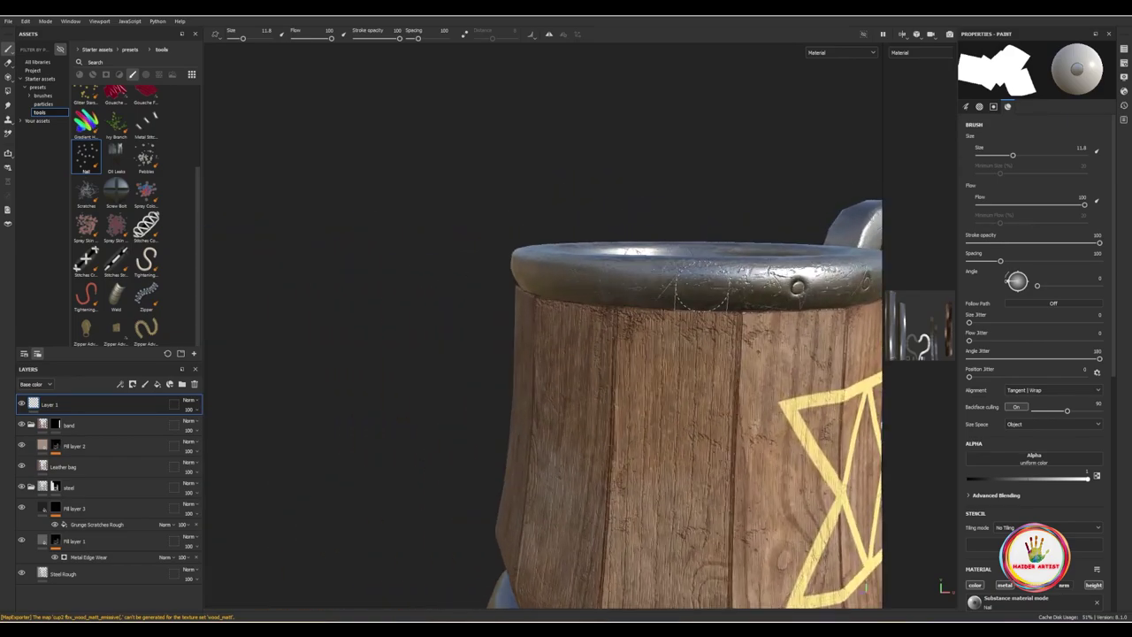
pyautogui.moveTo(699, 292)
pyautogui.keyDown('alt'); pyautogui.mouseDown()
pyautogui.moveTo(771, 336)
pyautogui.moveTo(610, 292)
pyautogui.mouseUp(); pyautogui.keyUp('alt')
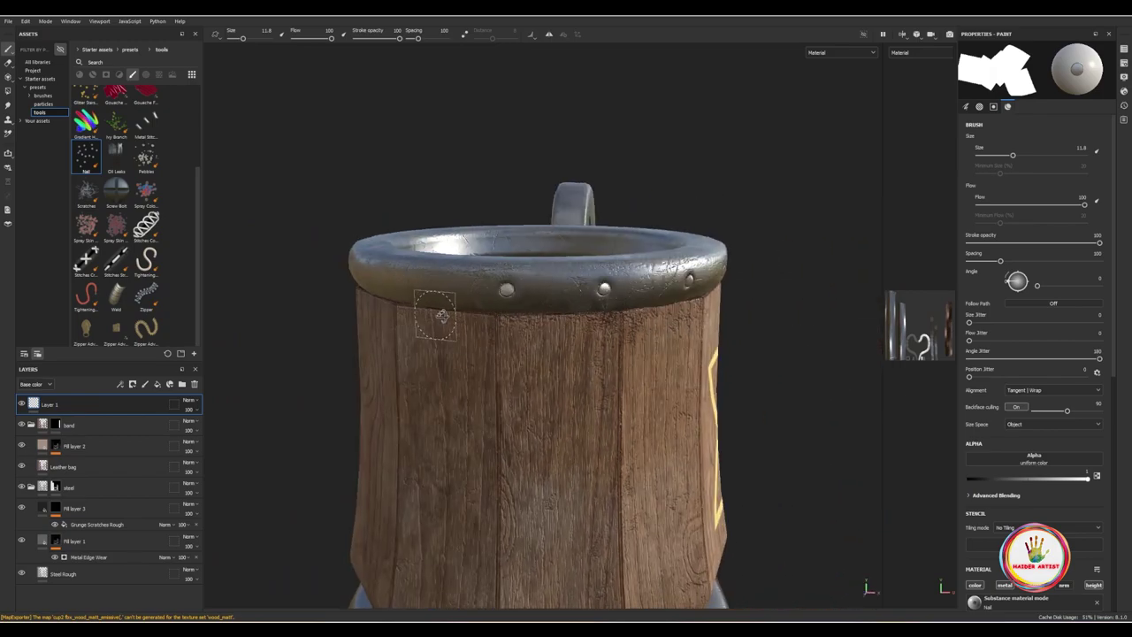
pyautogui.moveTo(435, 316)
pyautogui.keyDown('alt'); pyautogui.mouseDown()
pyautogui.moveTo(442, 328)
pyautogui.moveTo(594, 274)
pyautogui.mouseUp(); pyautogui.keyUp('alt')
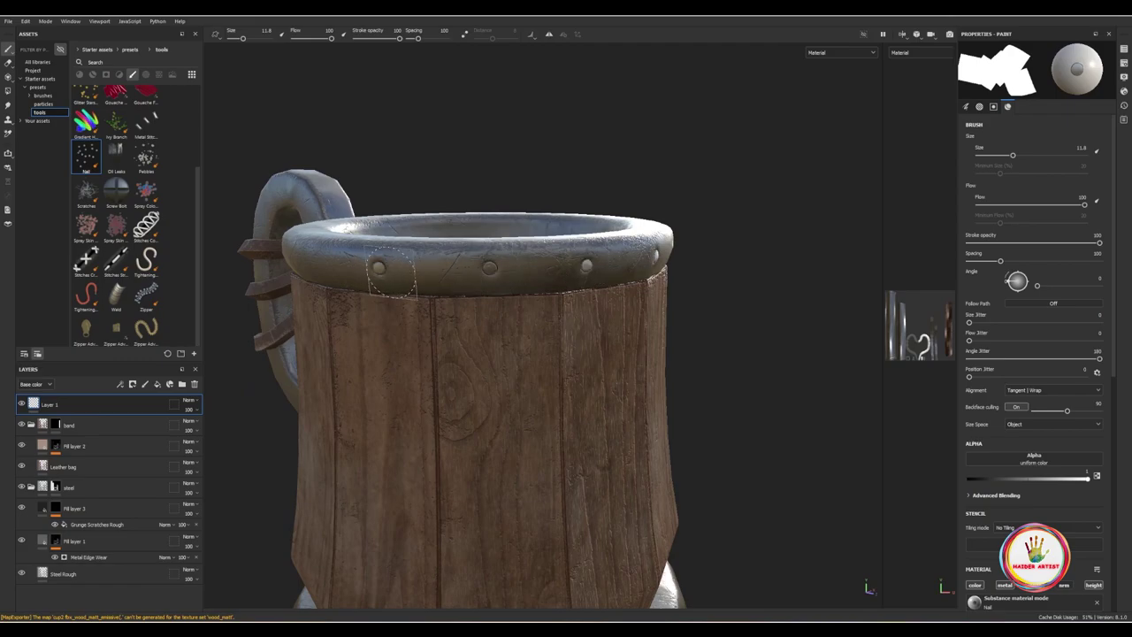
pyautogui.moveTo(381, 270)
pyautogui.keyDown('alt'); pyautogui.mouseDown()
pyautogui.moveTo(629, 361)
pyautogui.moveTo(599, 253)
pyautogui.moveTo(569, 263)
pyautogui.mouseUp(); pyautogui.keyUp('alt')
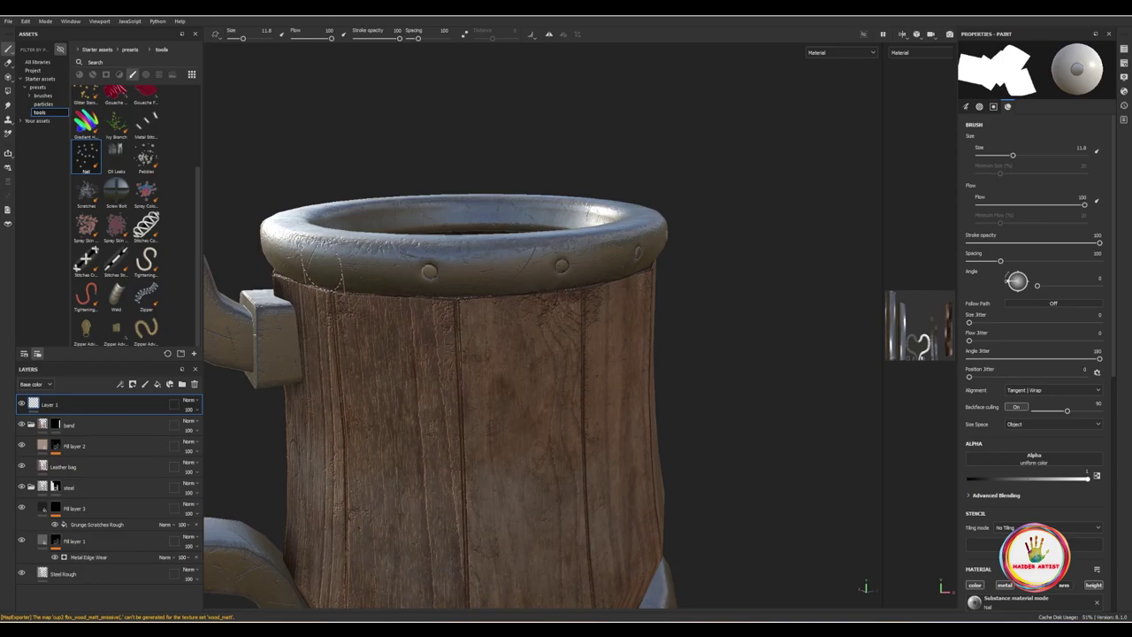
pyautogui.moveTo(323, 265)
pyautogui.keyDown('alt'); pyautogui.mouseDown()
pyautogui.moveTo(593, 380)
pyautogui.moveTo(440, 350)
pyautogui.mouseUp(); pyautogui.keyUp('alt')
pyautogui.scroll(5, 440, 350)
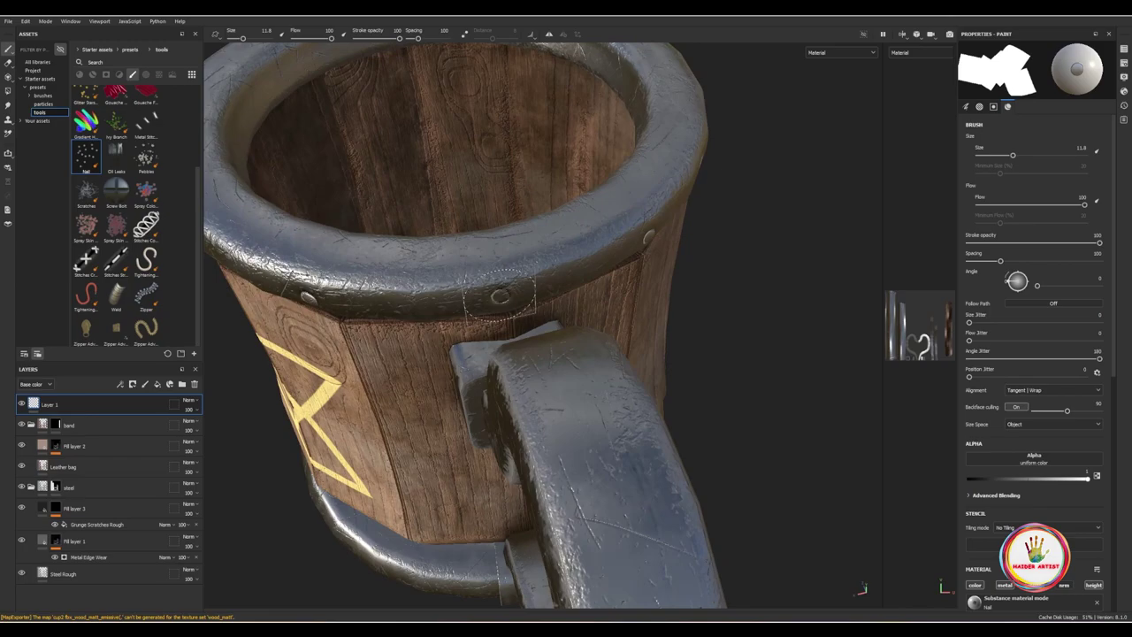
pyautogui.scroll(-5, 500, 295)
pyautogui.moveTo(499, 295)
pyautogui.keyDown('alt'); pyautogui.mouseDown()
pyautogui.moveTo(551, 348)
pyautogui.moveTo(522, 349)
pyautogui.moveTo(392, 417)
pyautogui.mouseUp(); pyautogui.keyUp('alt')
pyautogui.scroll(5, 509, 349)
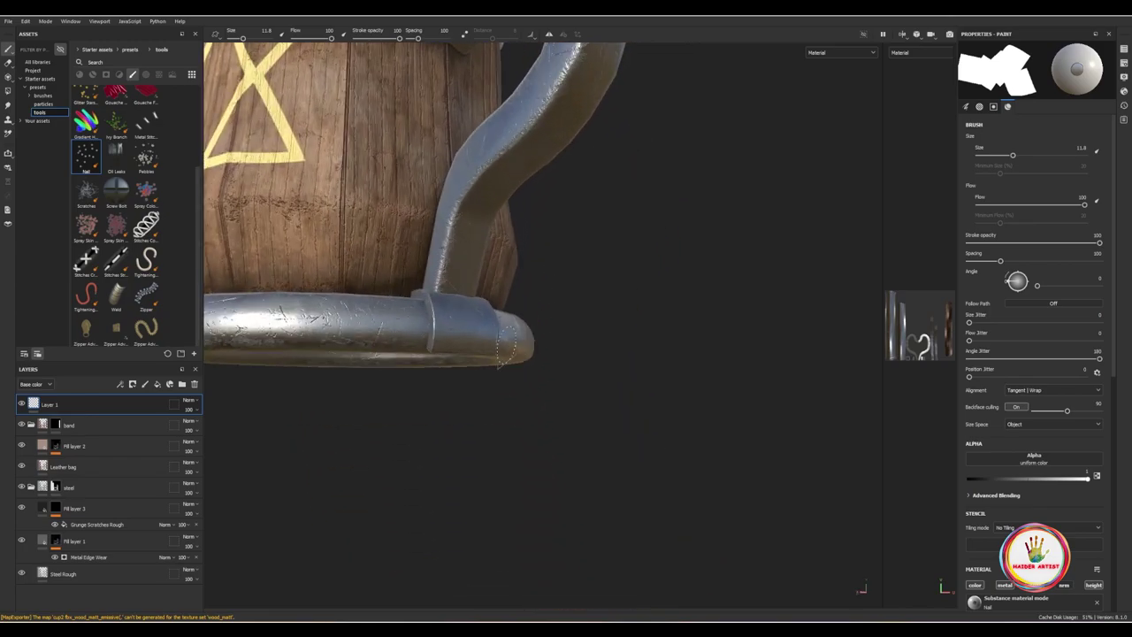
pyautogui.click(440, 324)
# Step: Stamp two more nails at different points along the base ring
pyautogui.moveTo(440, 324)
pyautogui.keyDown('alt'); pyautogui.mouseDown()
pyautogui.moveTo(356, 425)
pyautogui.moveTo(416, 325)
pyautogui.mouseUp(); pyautogui.keyUp('alt')
pyautogui.click(550, 312)
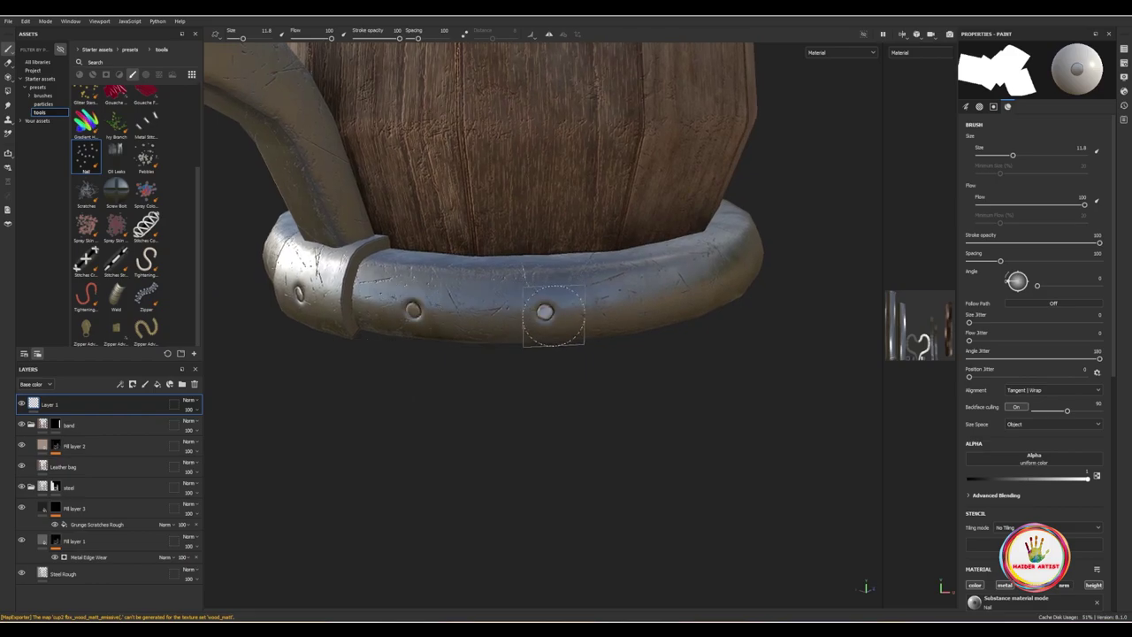
pyautogui.moveTo(552, 321)
pyautogui.keyDown('alt'); pyautogui.mouseDown()
pyautogui.moveTo(501, 380)
pyautogui.moveTo(419, 337)
pyautogui.mouseUp(); pyautogui.keyUp('alt')
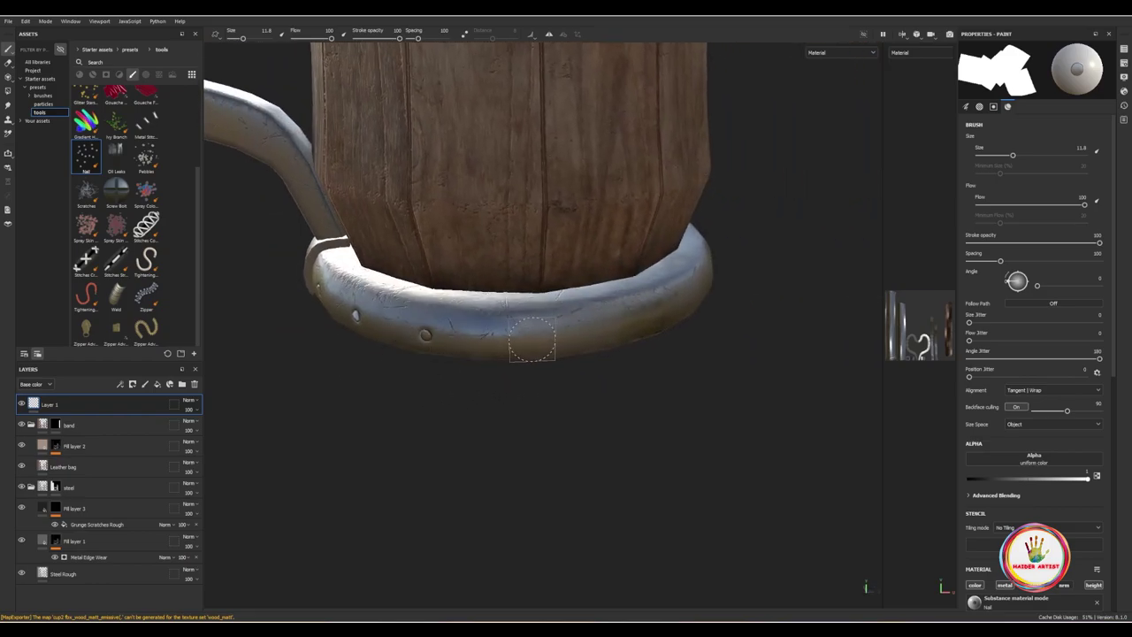
pyautogui.keyDown('alt'); pyautogui.moveTo(532, 339); pyautogui.dragTo(360, 357); pyautogui.keyUp('alt')
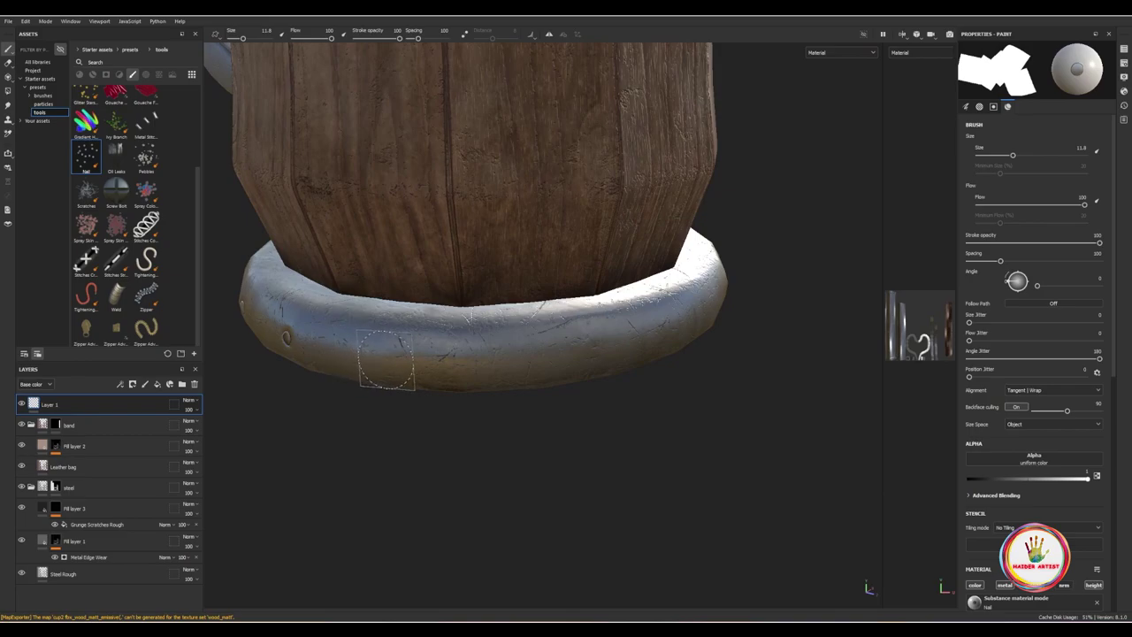
pyautogui.keyDown('alt'); pyautogui.moveTo(517, 358); pyautogui.dragTo(341, 391); pyautogui.keyUp('alt')
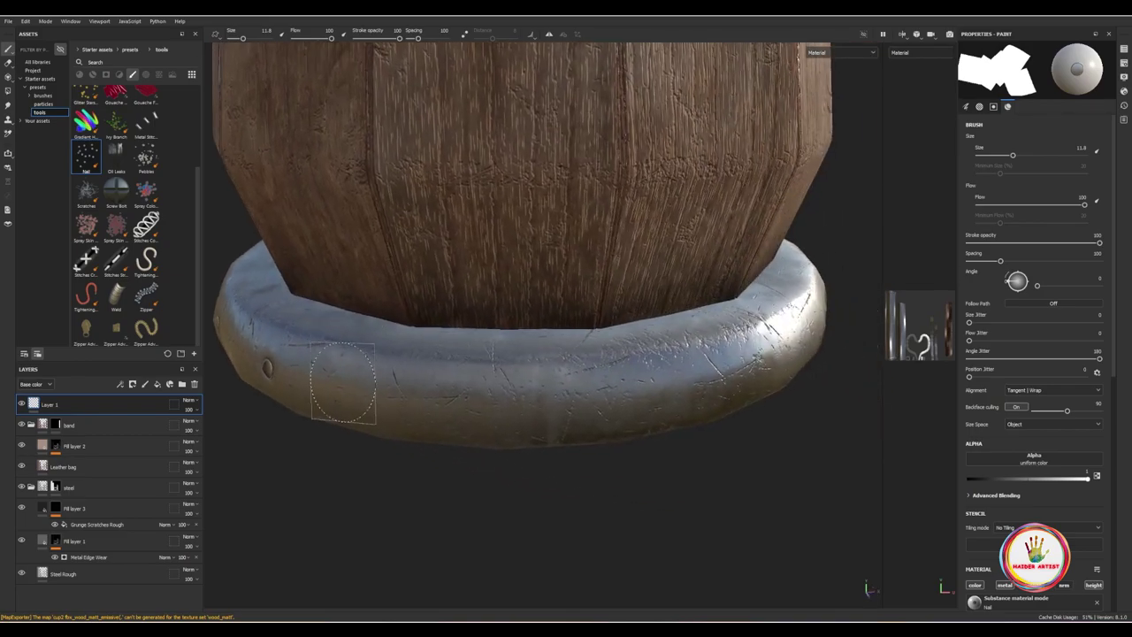
pyautogui.click(531, 413)
# Step: Orbit around the mug to inspect the handle straps and the yellow symbol
pyautogui.scroll(-3, 535, 415)
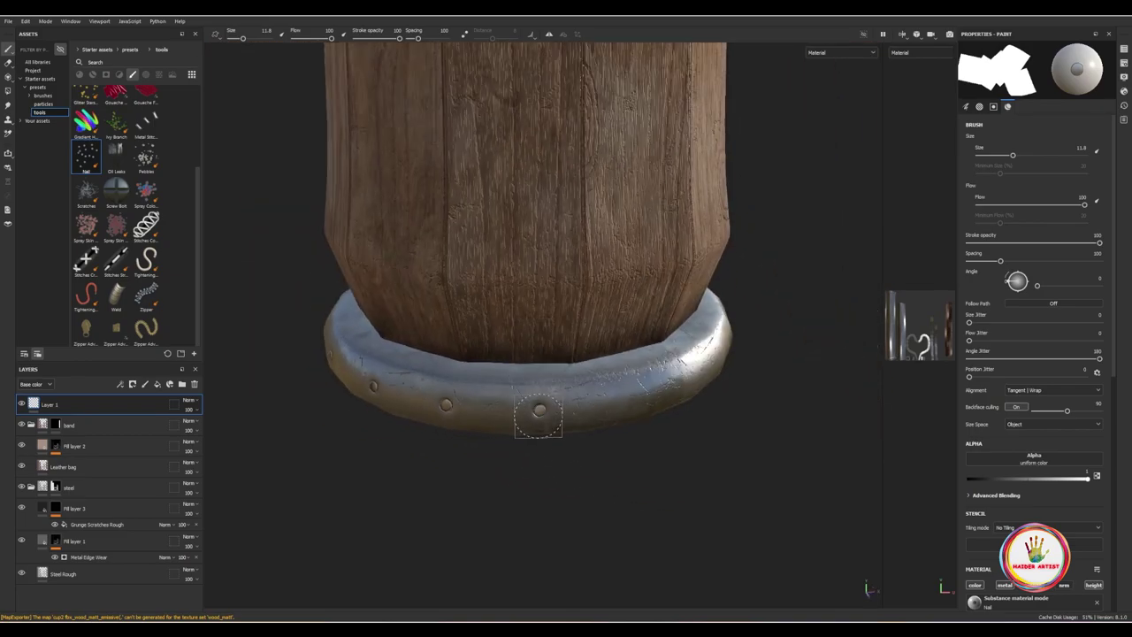
pyautogui.moveTo(537, 416)
pyautogui.keyDown('alt'); pyautogui.mouseDown()
pyautogui.moveTo(462, 445)
pyautogui.moveTo(383, 359)
pyautogui.mouseUp(); pyautogui.keyUp('alt')
pyautogui.scroll(2, 390, 358)
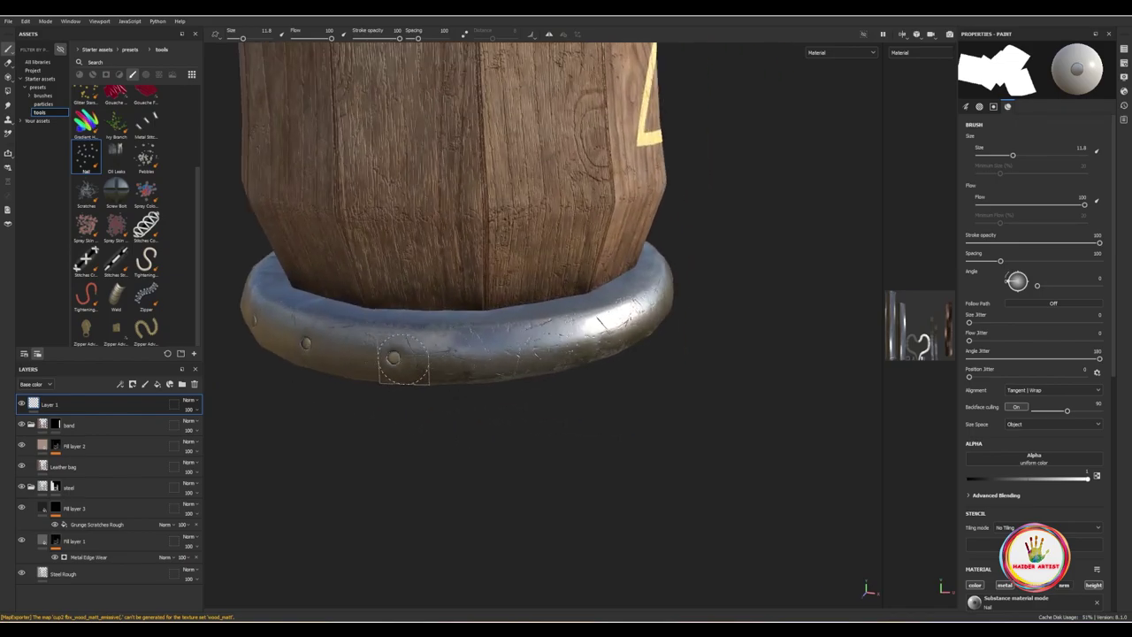
pyautogui.keyDown('alt'); pyautogui.moveTo(494, 393); pyautogui.dragTo(399, 367); pyautogui.keyUp('alt')
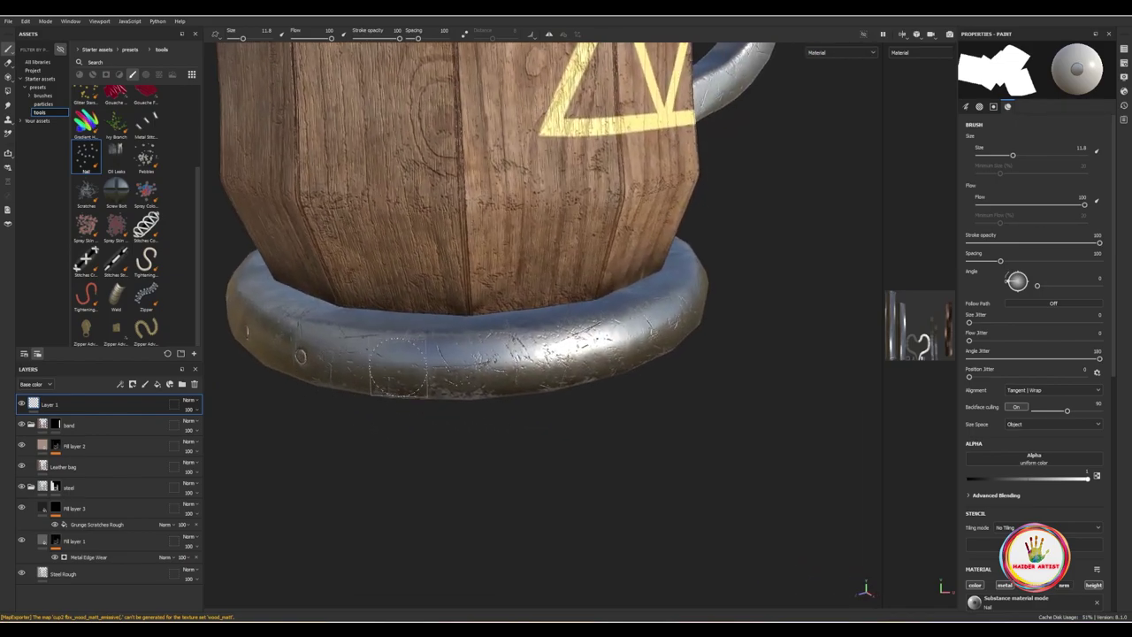
pyautogui.moveTo(505, 376)
pyautogui.keyDown('alt'); pyautogui.mouseDown()
pyautogui.moveTo(425, 416)
pyautogui.moveTo(443, 429)
pyautogui.mouseUp(); pyautogui.keyUp('alt')
pyautogui.scroll(-3, 443, 429)
pyautogui.scroll(2, 452, 380)
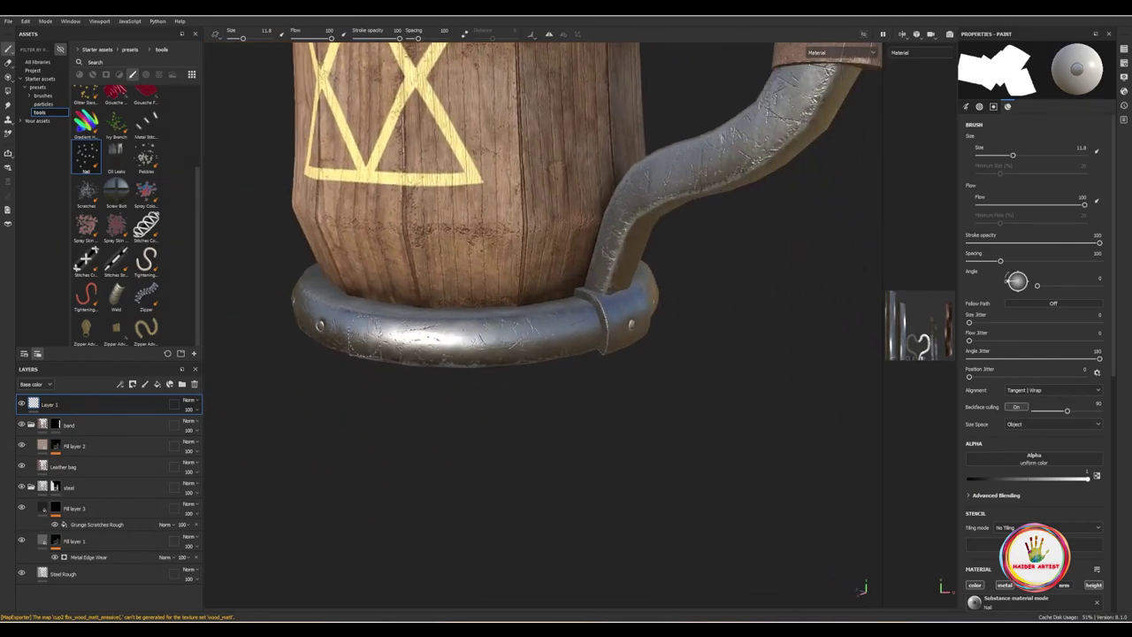
pyautogui.scroll(2, 453, 380)
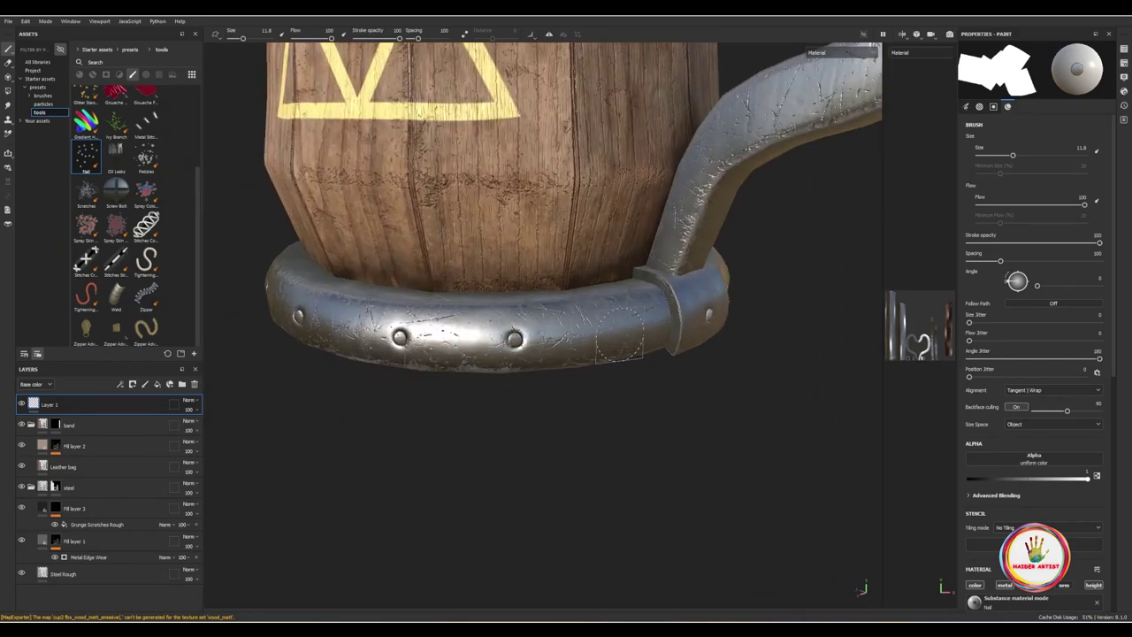
pyautogui.moveTo(620, 331)
pyautogui.keyDown('alt'); pyautogui.mouseDown()
pyautogui.moveTo(587, 354)
pyautogui.moveTo(568, 316)
pyautogui.moveTo(448, 317)
pyautogui.moveTo(462, 253)
pyautogui.moveTo(493, 283)
pyautogui.mouseUp(); pyautogui.keyUp('alt')
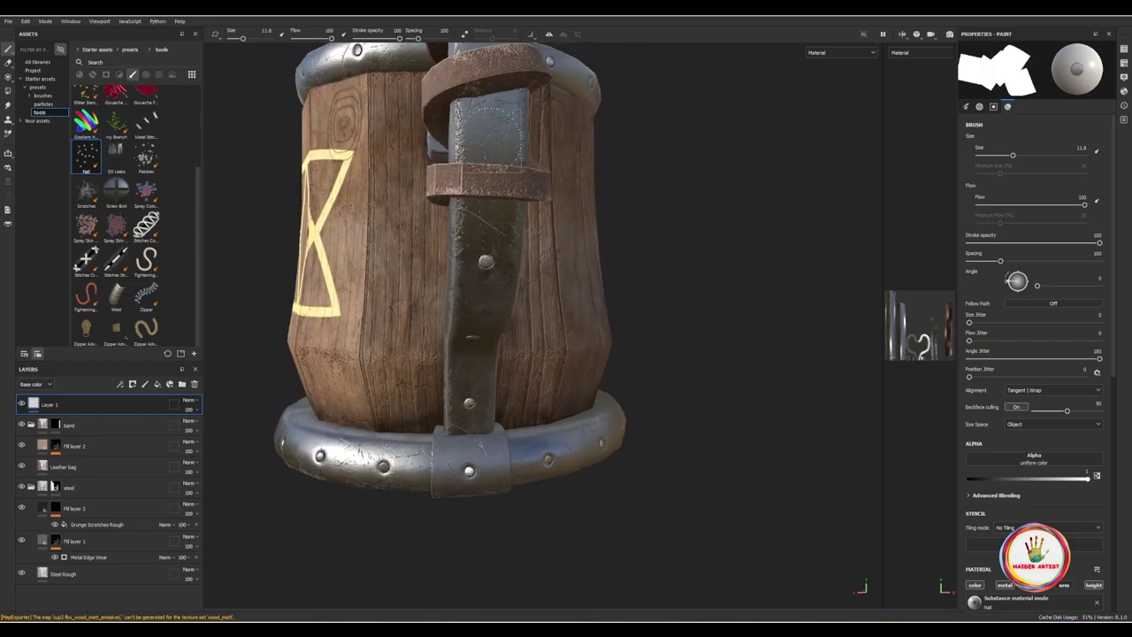
# Step: Frame the handle and stamp two rivets on its upper curve
pyautogui.keyDown('alt'); pyautogui.moveTo(491, 128); pyautogui.dragTo(571, 340); pyautogui.keyUp('alt')
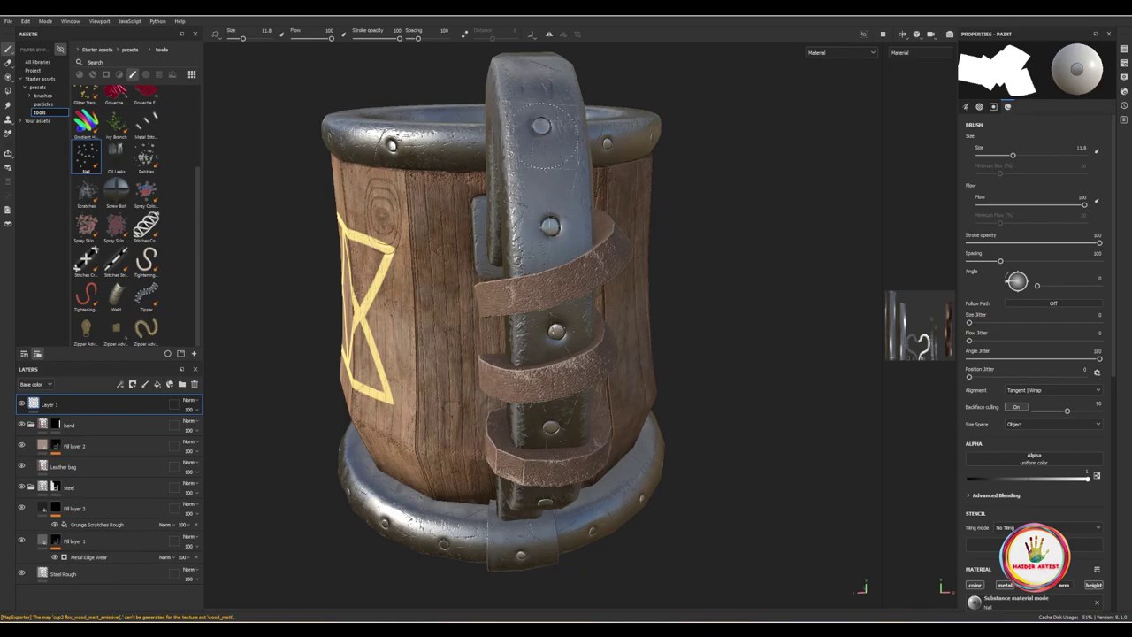
pyautogui.moveTo(544, 132)
pyautogui.keyDown('alt'); pyautogui.mouseDown()
pyautogui.moveTo(655, 230)
pyautogui.moveTo(607, 273)
pyautogui.moveTo(470, 150)
pyautogui.moveTo(655, 248)
pyautogui.mouseUp(); pyautogui.keyUp('alt')
pyautogui.keyDown('alt'); pyautogui.moveTo(659, 243); pyautogui.dragTo(594, 226, button='right'); pyautogui.keyUp('alt')
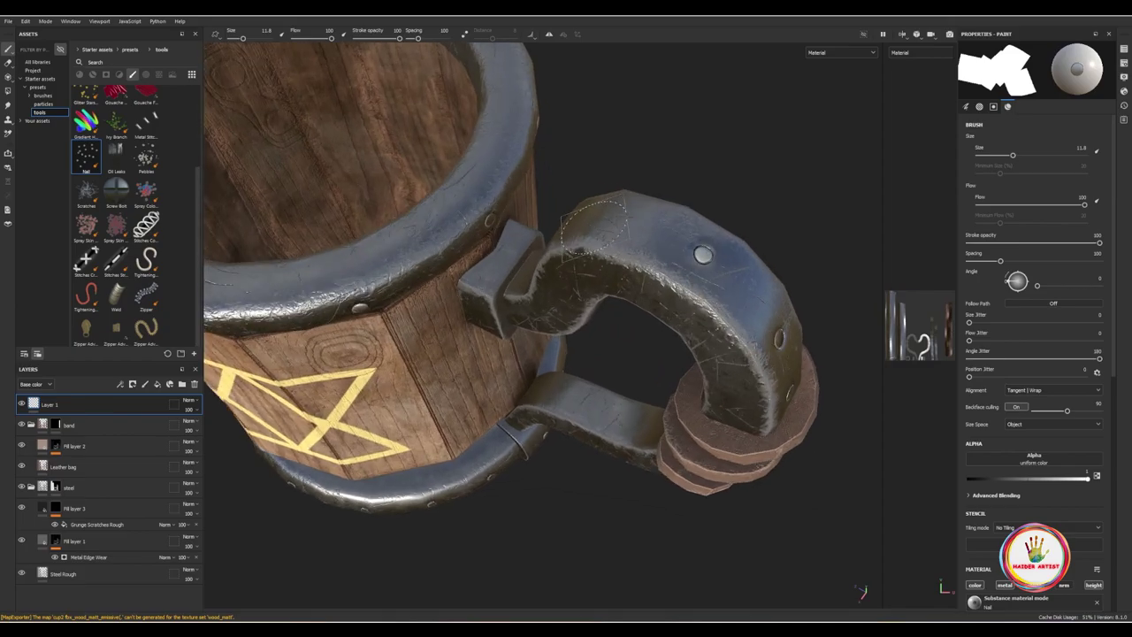
pyautogui.moveTo(584, 216)
pyautogui.keyDown('alt'); pyautogui.mouseDown()
pyautogui.moveTo(536, 249)
pyautogui.moveTo(474, 363)
pyautogui.moveTo(227, 361)
pyautogui.mouseUp(); pyautogui.keyUp('alt')
pyautogui.scroll(-1, 645, 384)
pyautogui.scroll(-2, 633, 376)
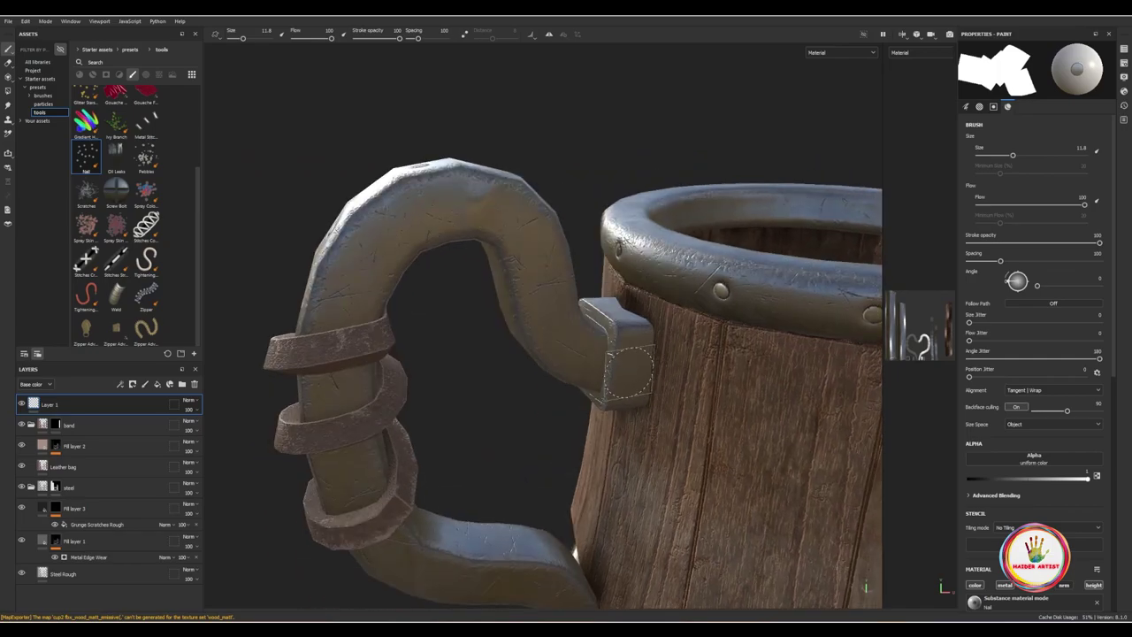
pyautogui.scroll(-1, 628, 379)
pyautogui.moveTo(628, 379)
pyautogui.keyDown('alt'); pyautogui.mouseDown()
pyautogui.moveTo(837, 413)
pyautogui.moveTo(624, 357)
pyautogui.mouseUp(); pyautogui.keyUp('alt')
pyautogui.scroll(3, 623, 357)
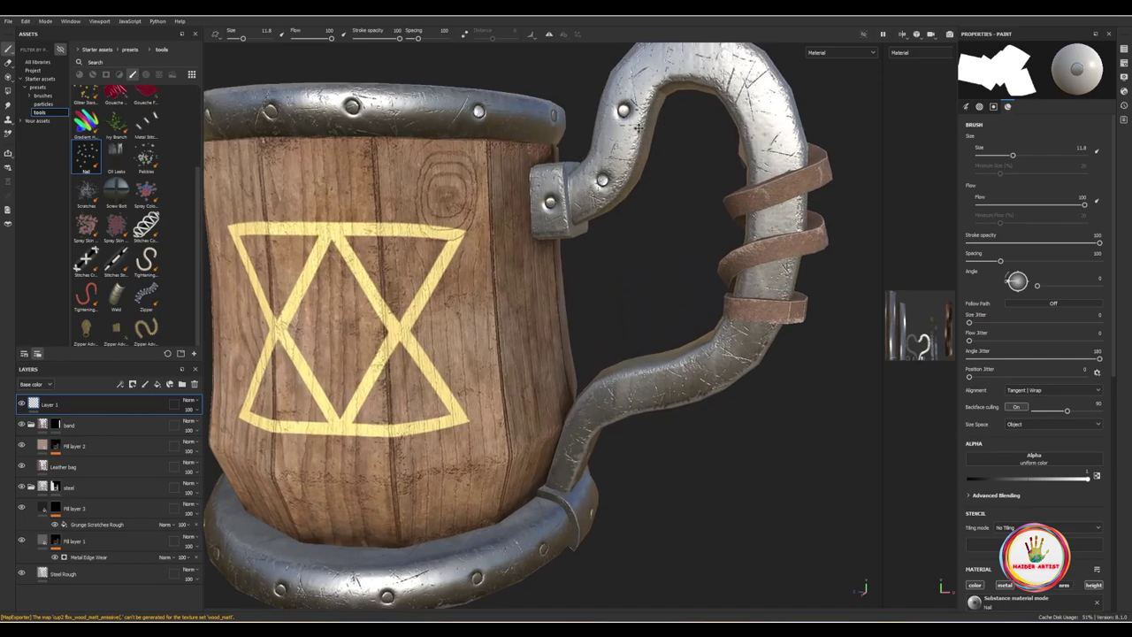
pyautogui.keyDown('alt'); pyautogui.moveTo(625, 108); pyautogui.dragTo(645, 133); pyautogui.keyUp('alt')
pyautogui.click(732, 116)
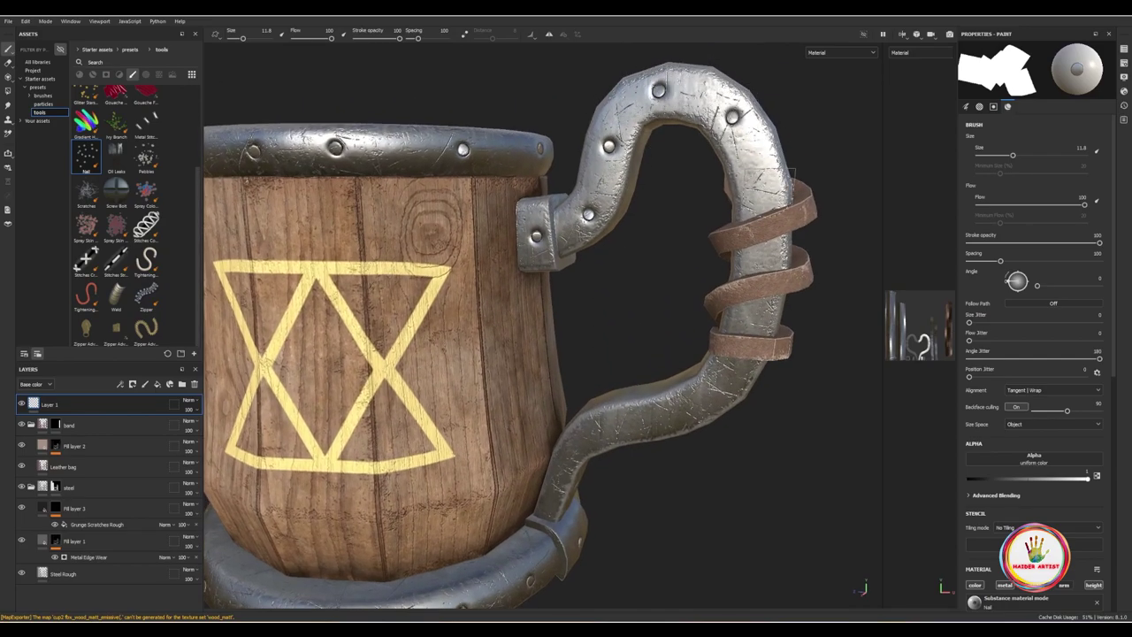
pyautogui.click(763, 189)
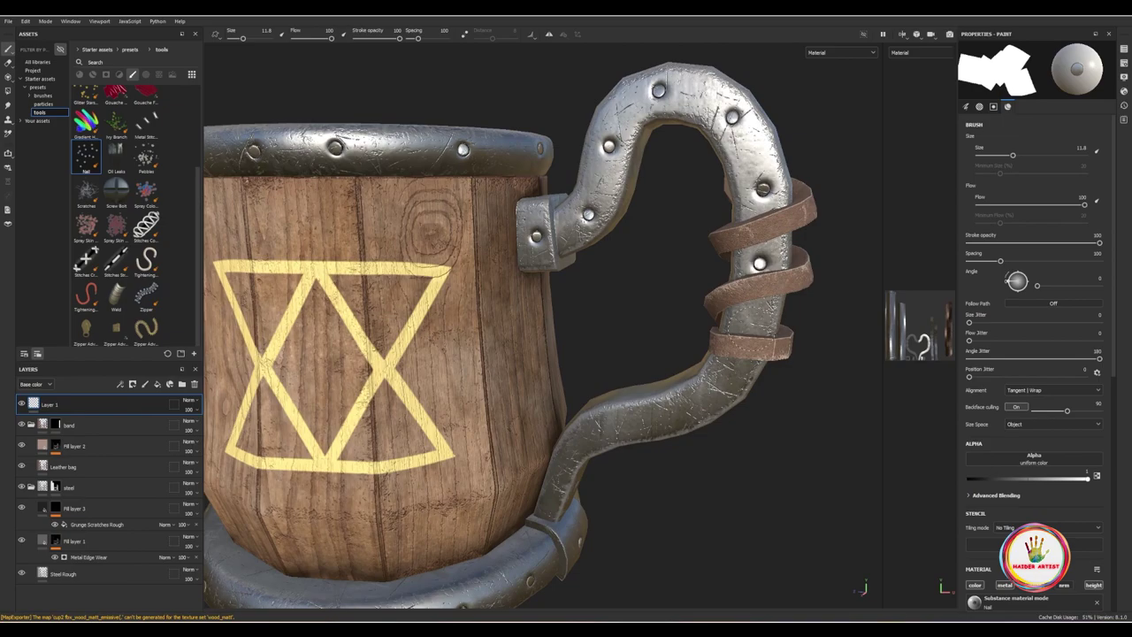
# Step: Stamp four rivets down the lower handle toward its base
pyautogui.click(719, 390)
pyautogui.click(642, 422)
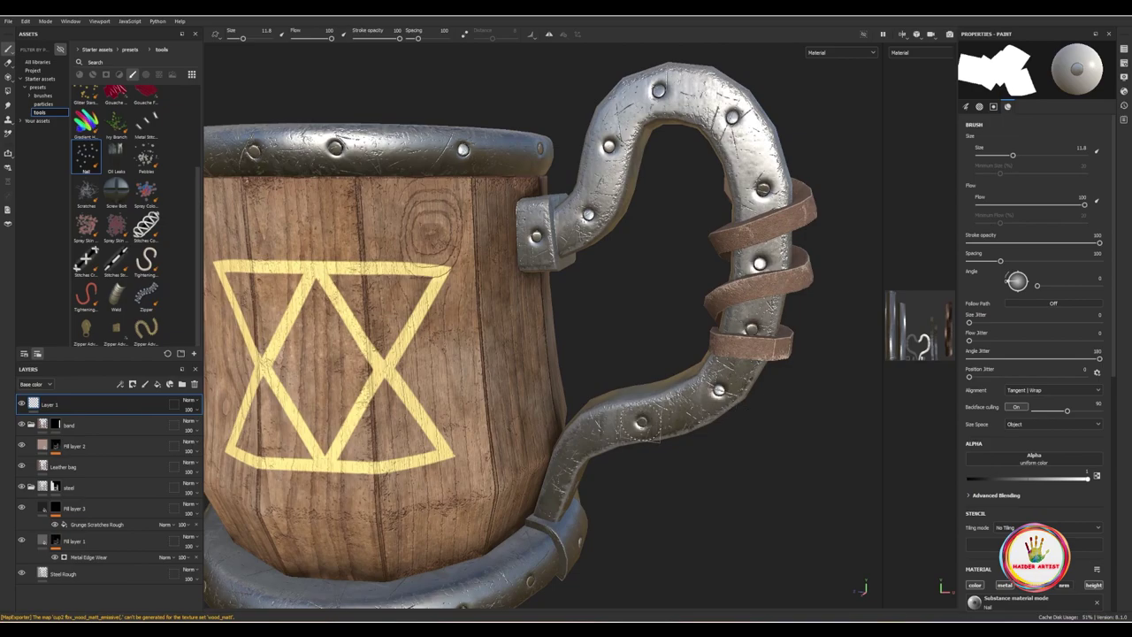
pyautogui.click(583, 443)
pyautogui.click(551, 493)
# Step: On the handle's other side, stamp a row of six rivets from top to base
pyautogui.keyDown('alt'); pyautogui.moveTo(538, 456); pyautogui.dragTo(545, 215); pyautogui.keyUp('alt')
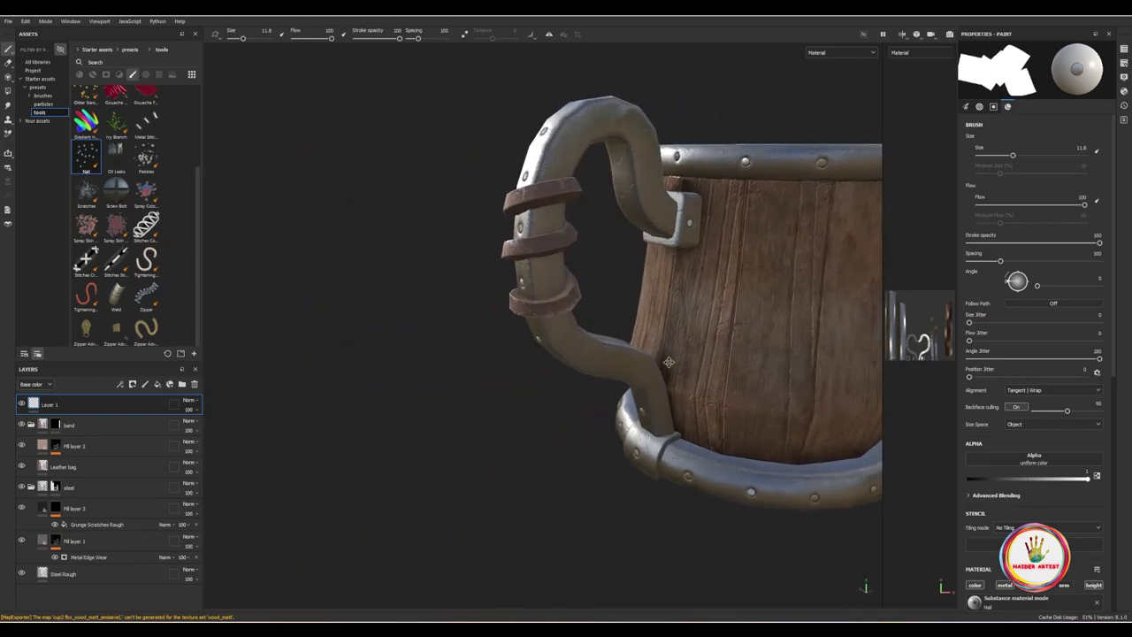
pyautogui.click(544, 216)
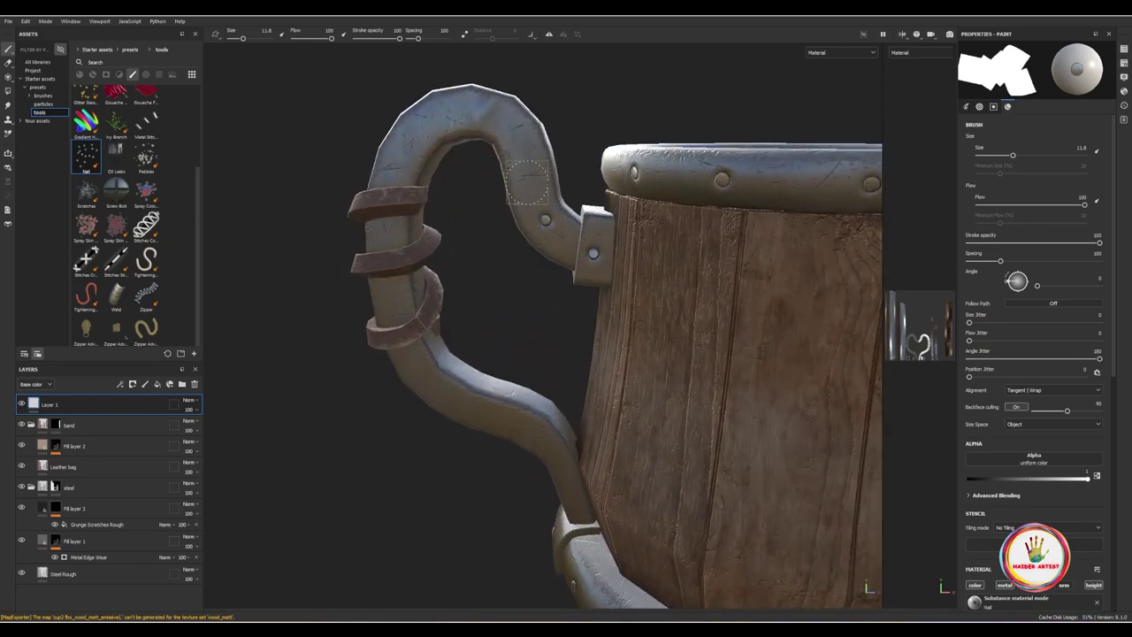
pyautogui.click(483, 111)
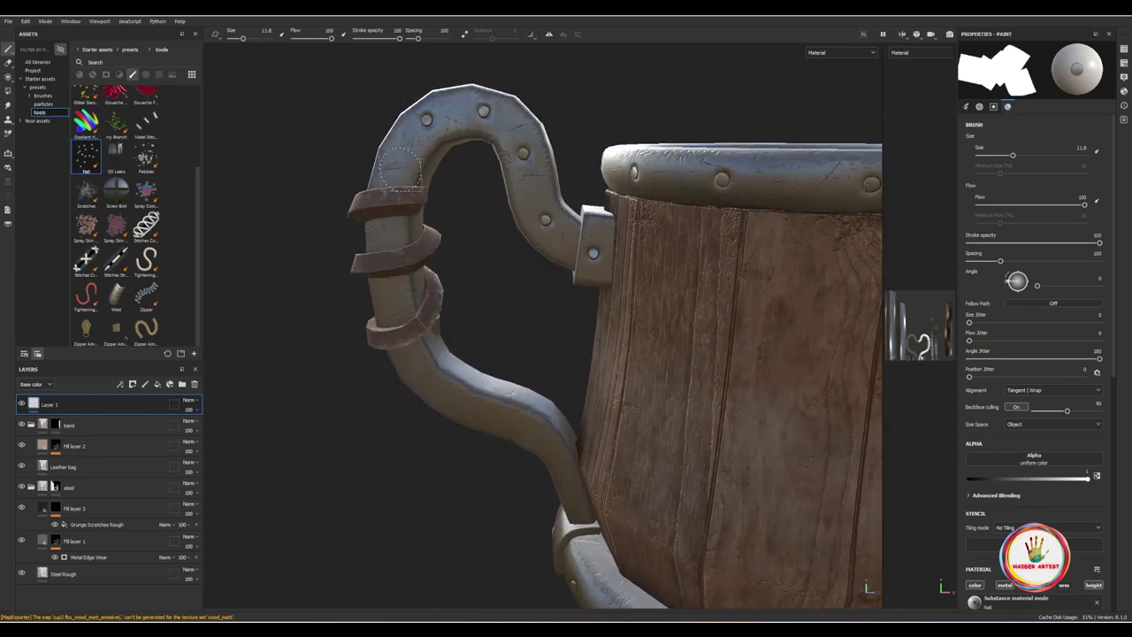
pyautogui.click(384, 241)
pyautogui.click(395, 312)
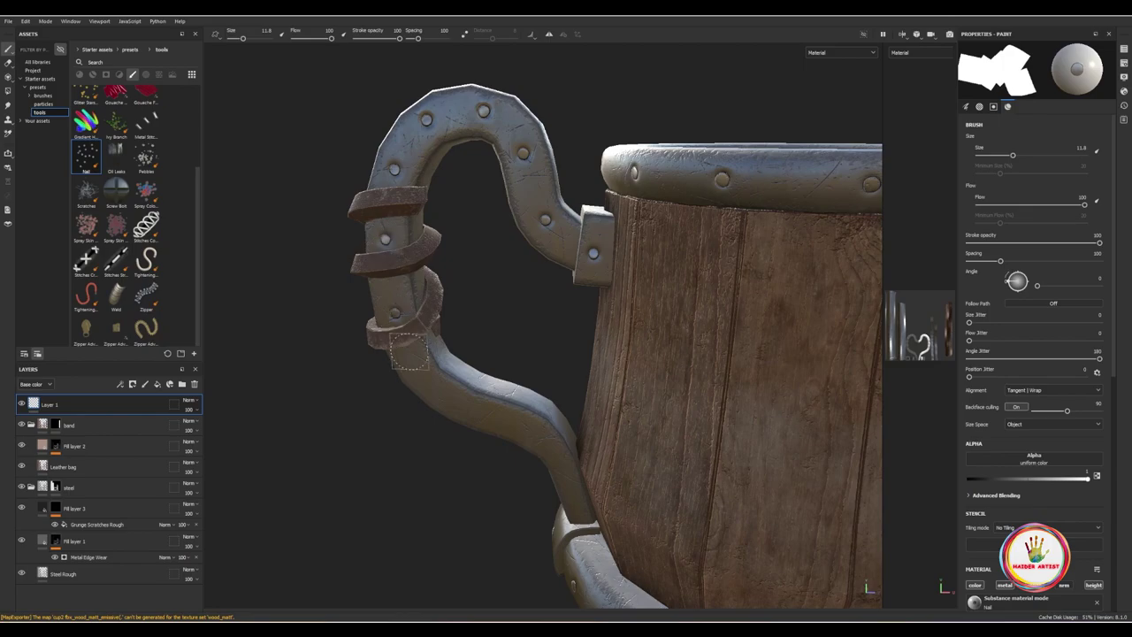
pyautogui.click(419, 371)
pyautogui.click(482, 411)
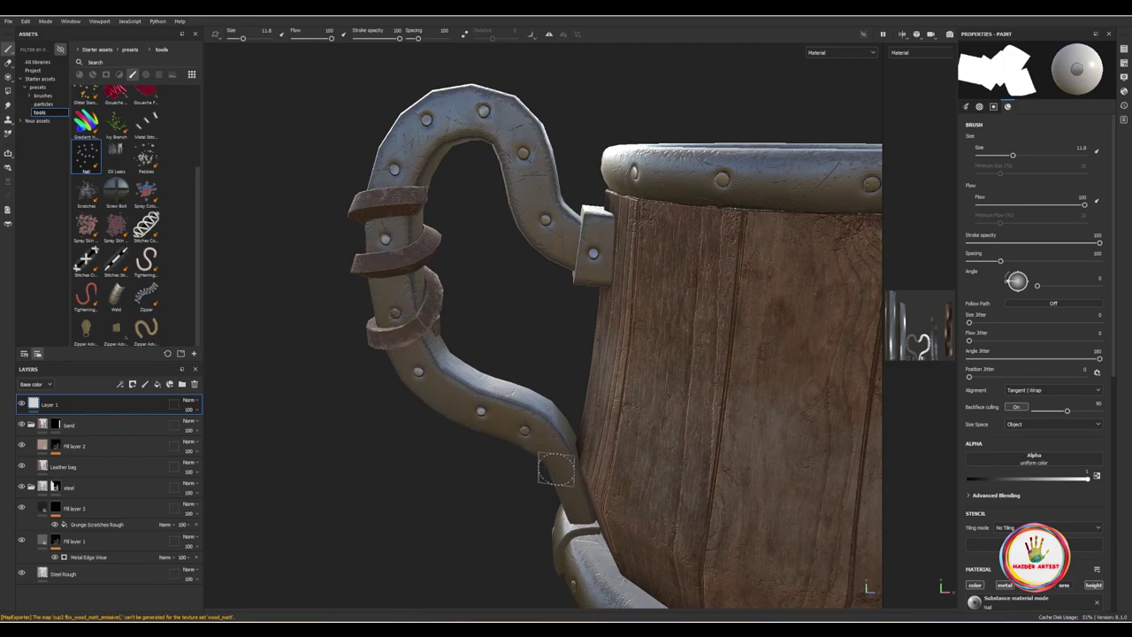
pyautogui.moveTo(546, 471)
pyautogui.keyDown('alt'); pyautogui.mouseDown()
pyautogui.moveTo(721, 501)
pyautogui.moveTo(897, 447)
pyautogui.mouseUp(); pyautogui.keyUp('alt')
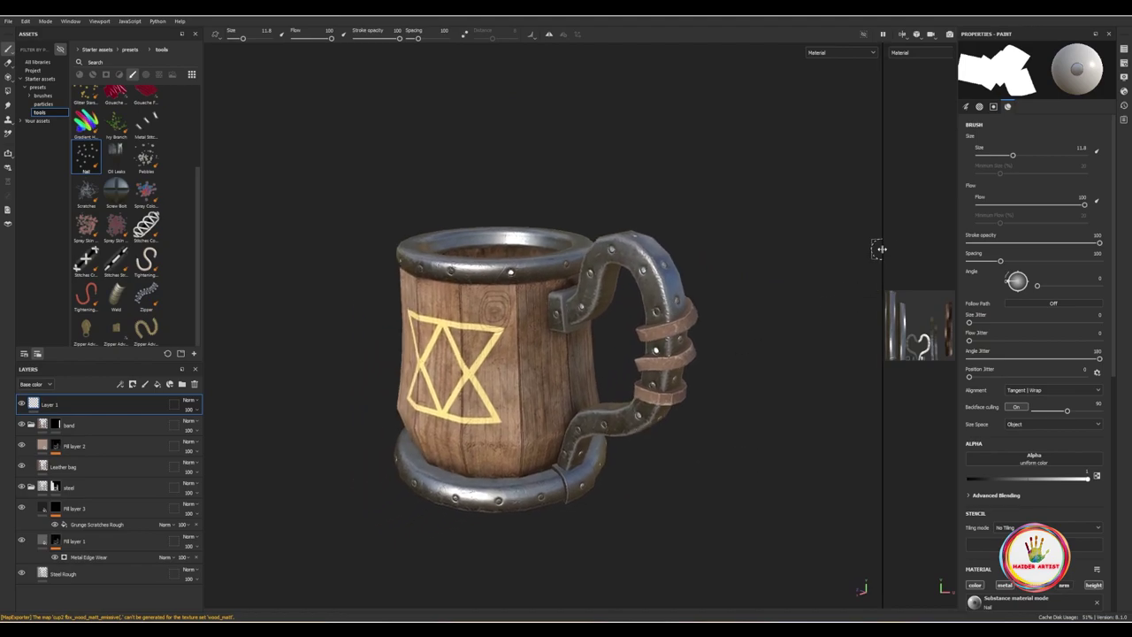
# Step: Stamp extra rivets on the front of the handle
pyautogui.moveTo(881, 248); pyautogui.dragTo(761, 251)
pyautogui.scroll(5, 571, 314)
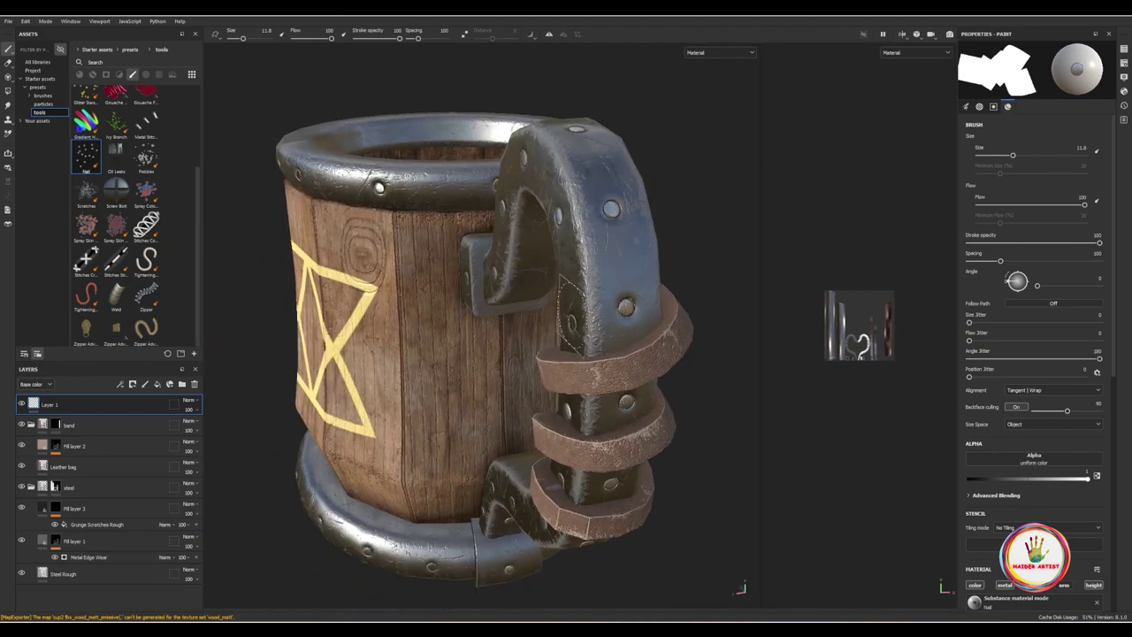
pyautogui.moveTo(610, 198); pyautogui.dragTo(620, 214)
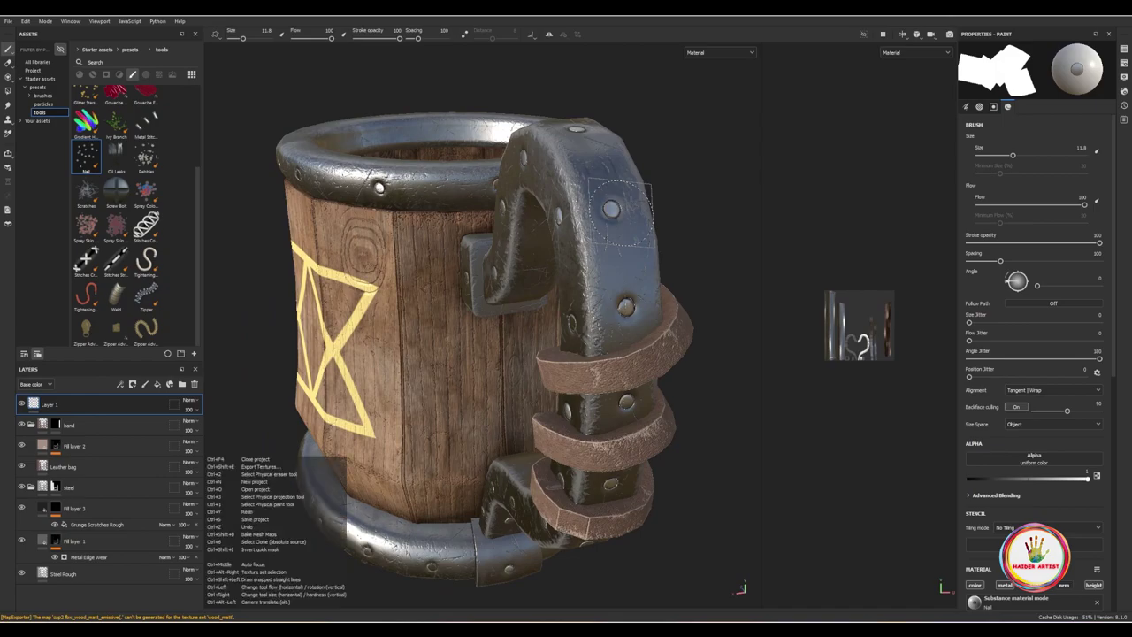
# Step: Select the Basic Hard brush from the brush assets across all libraries
pyautogui.click(37, 62)
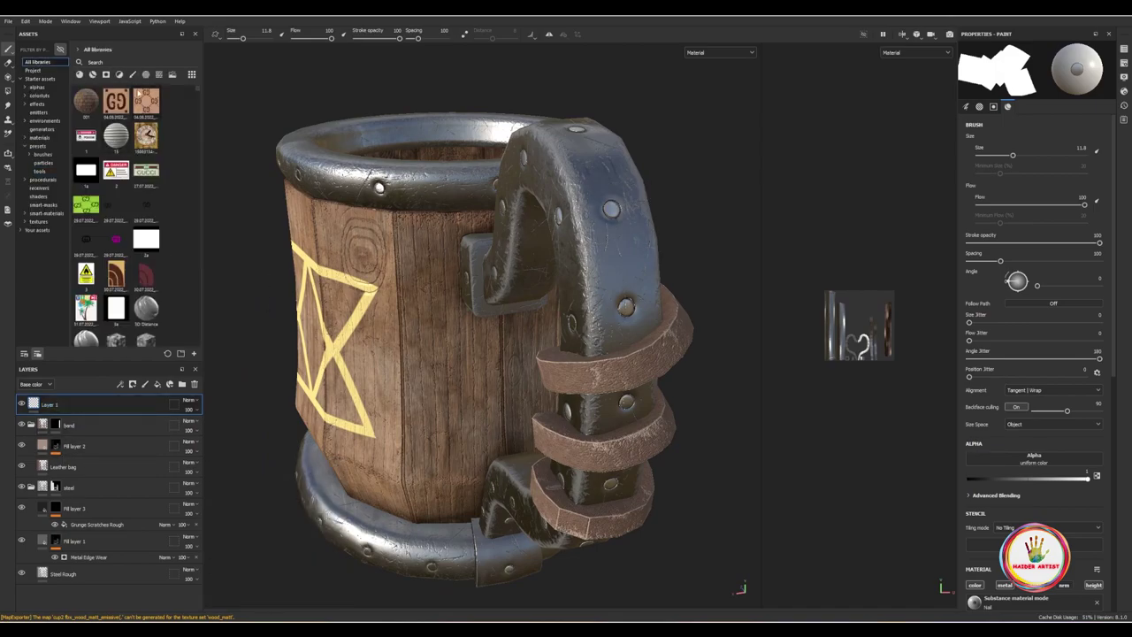
pyautogui.click(133, 74)
pyautogui.click(116, 208)
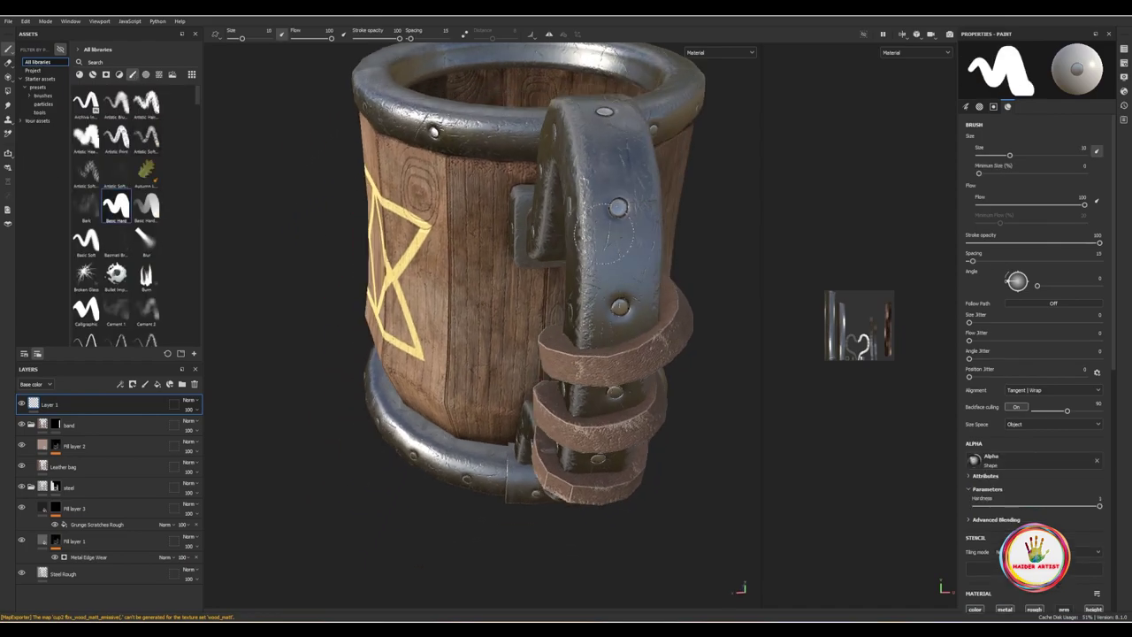
# Step: Clear the nail material from the brush and undo a test dab on the handle
pyautogui.keyDown('alt'); pyautogui.moveTo(602, 239); pyautogui.dragTo(619, 216); pyautogui.keyUp('alt')
pyautogui.keyDown('alt'); pyautogui.moveTo(622, 207); pyautogui.dragTo(531, 212); pyautogui.keyUp('alt')
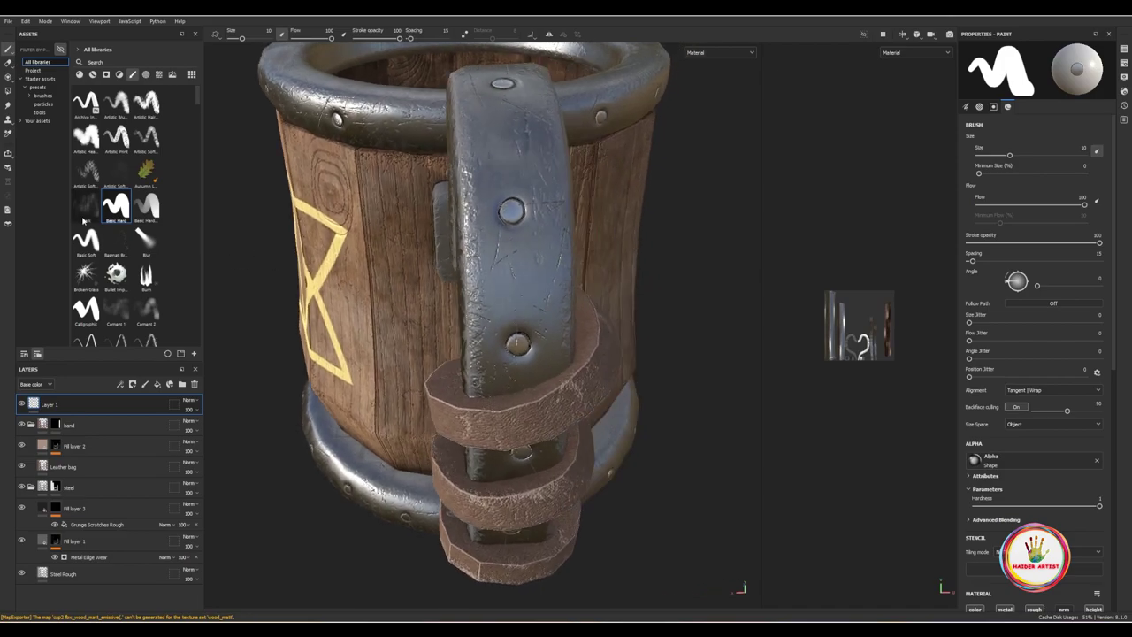
pyautogui.scroll(-3, 1100, 419)
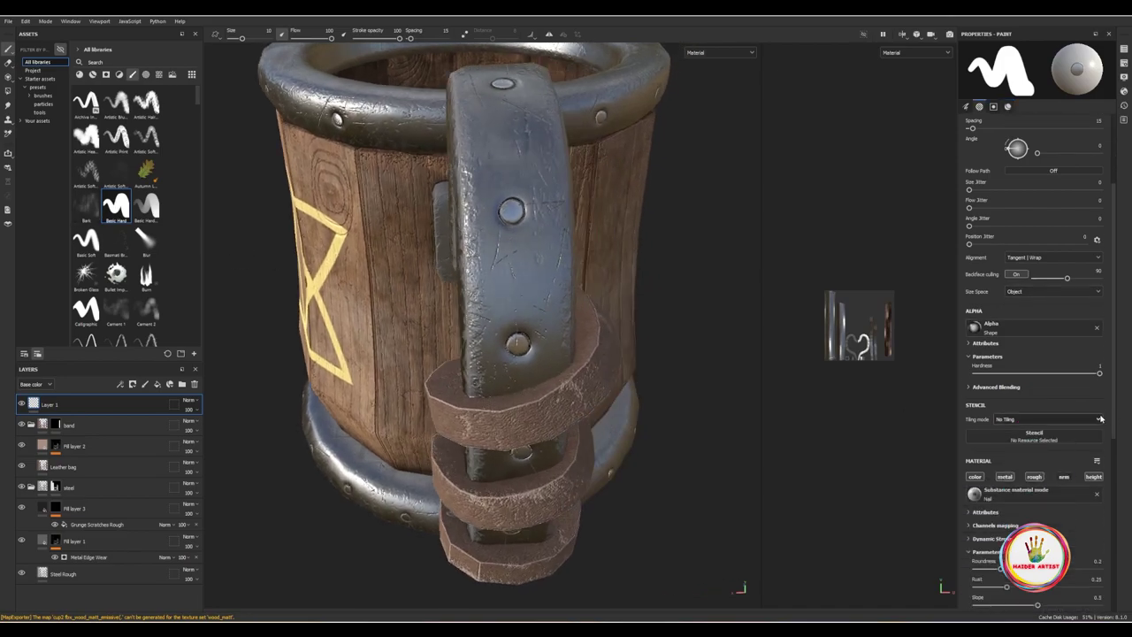
pyautogui.click(1097, 497)
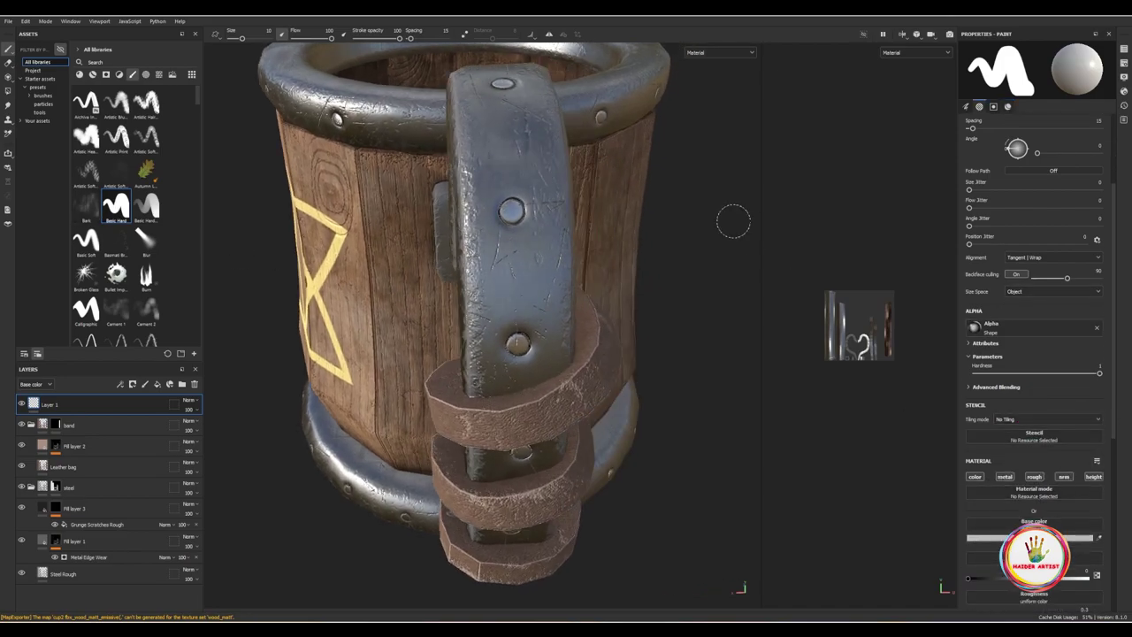
pyautogui.click(518, 210)
pyautogui.hotkey('ctrl', 'z')
# Step: Turn the mug to a three-quarter view and switch to the Eraser tool
pyautogui.scroll(2, 517, 210)
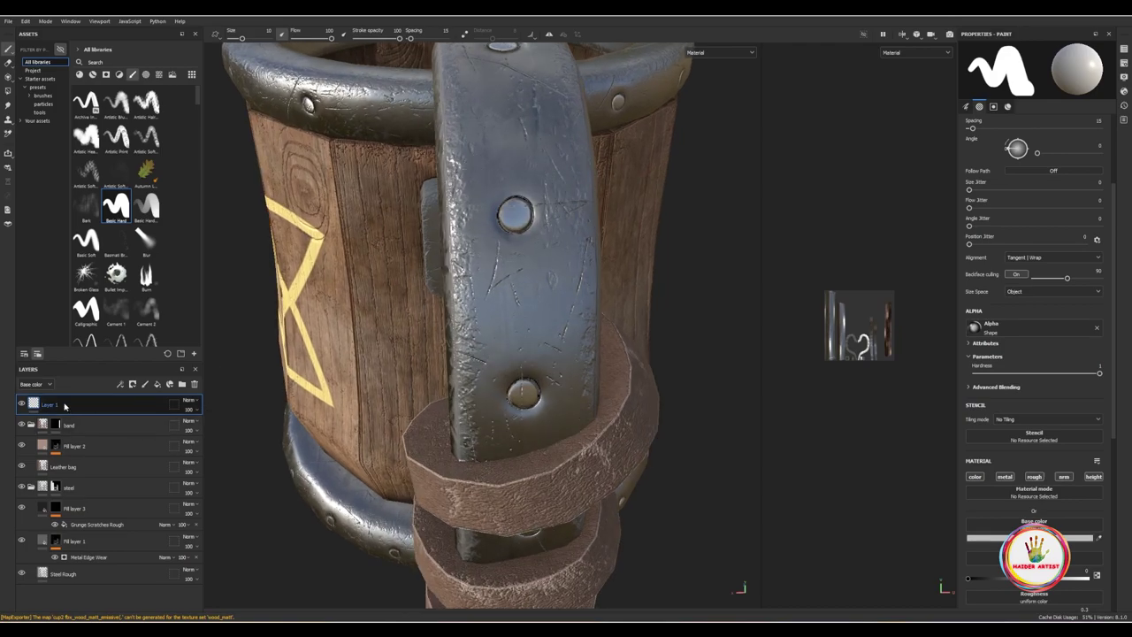
pyautogui.scroll(-2, 526, 323)
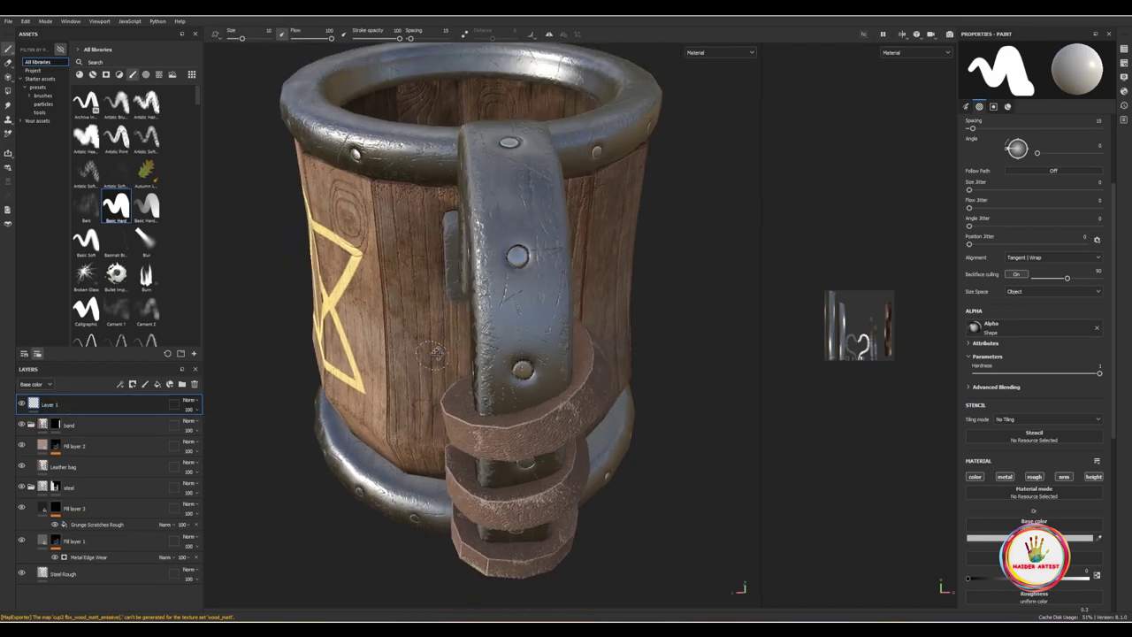
pyautogui.keyDown('alt'); pyautogui.moveTo(435, 353); pyautogui.dragTo(530, 328); pyautogui.keyUp('alt')
pyautogui.scroll(1, 536, 319)
pyautogui.scroll(-2, 483, 345)
pyautogui.scroll(2, 583, 288)
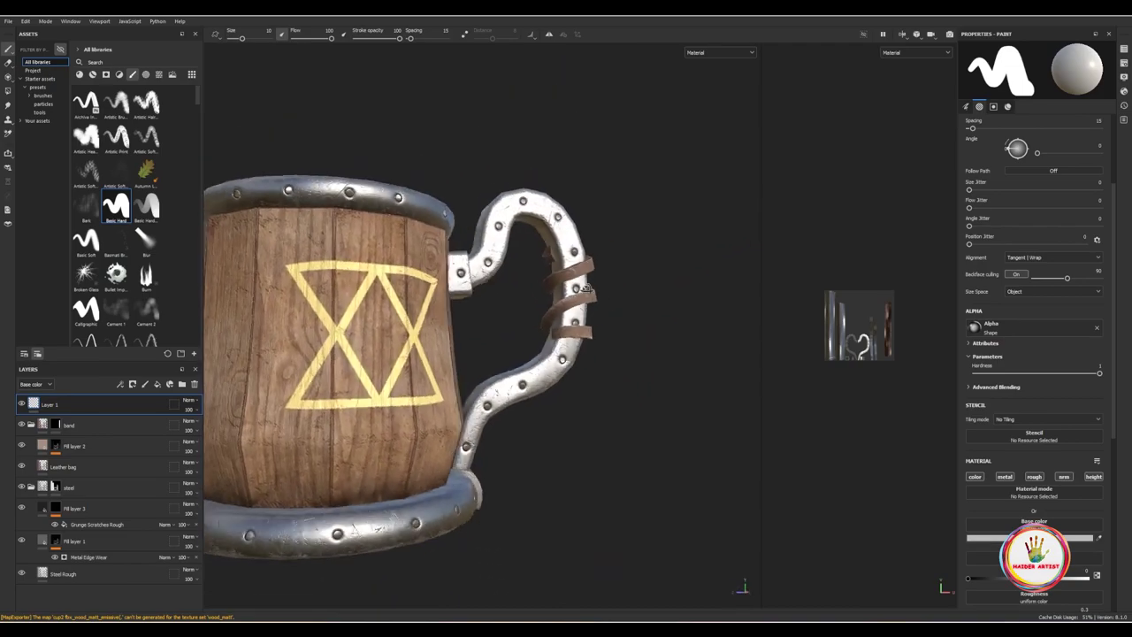
pyautogui.scroll(-2, 583, 287)
pyautogui.moveTo(460, 362)
pyautogui.keyDown('alt'); pyautogui.mouseDown()
pyautogui.moveTo(472, 392)
pyautogui.moveTo(531, 389)
pyautogui.mouseUp(); pyautogui.keyUp('alt')
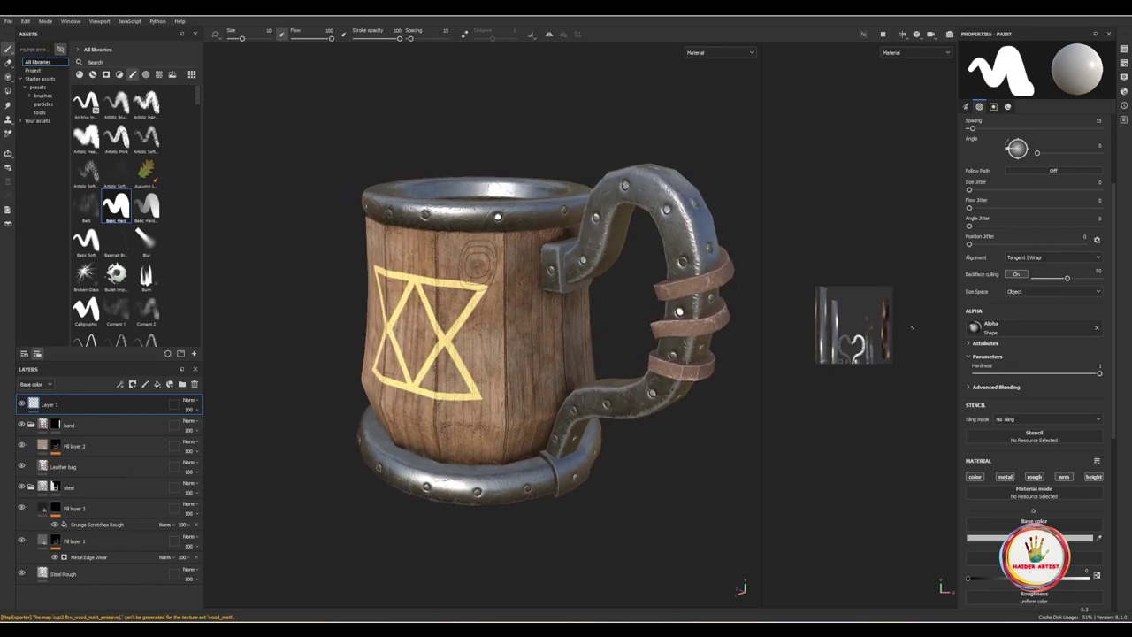
pyautogui.scroll(3, 912, 328)
pyautogui.scroll(3, 874, 348)
pyautogui.scroll(2, 874, 351)
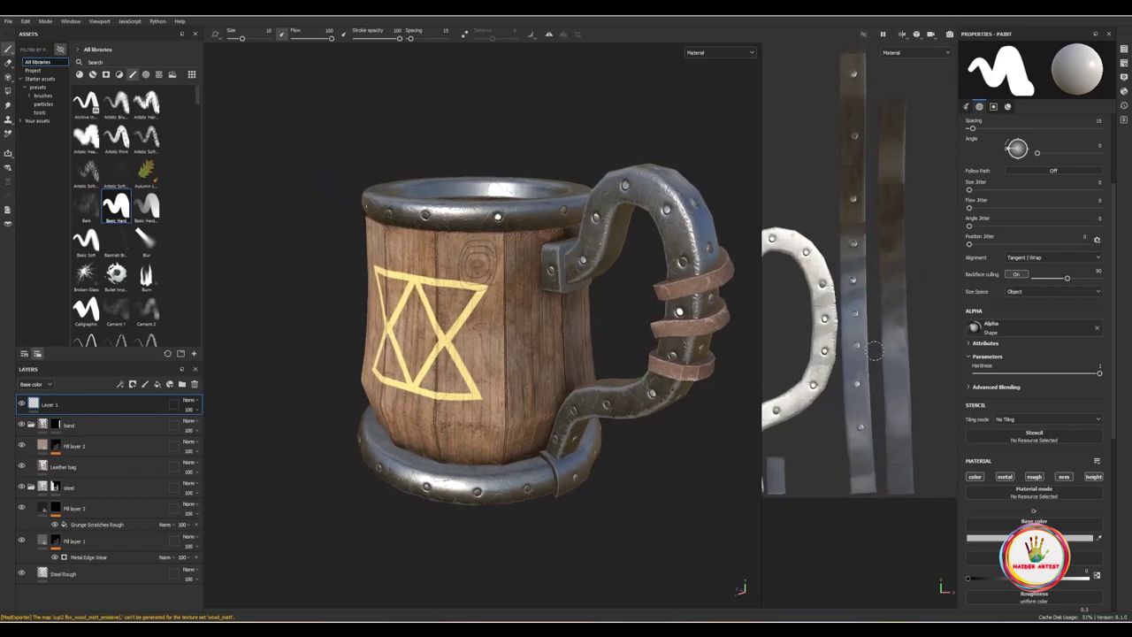
pyautogui.press('e')
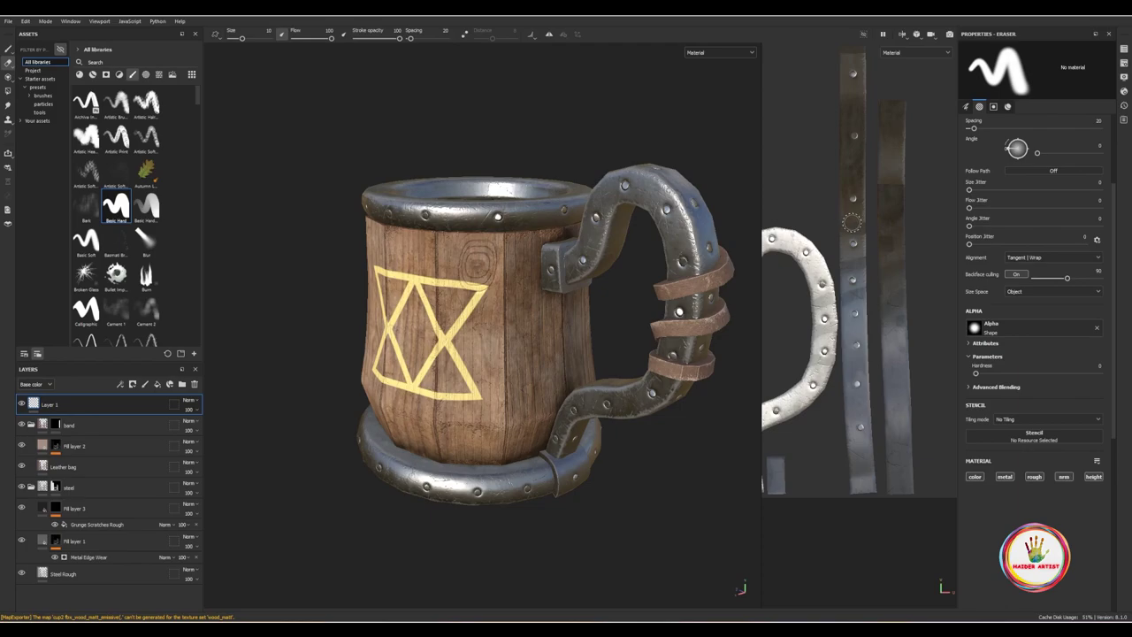
pyautogui.keyDown('alt'); pyautogui.moveTo(690, 266); pyautogui.dragTo(665, 229); pyautogui.keyUp('alt')
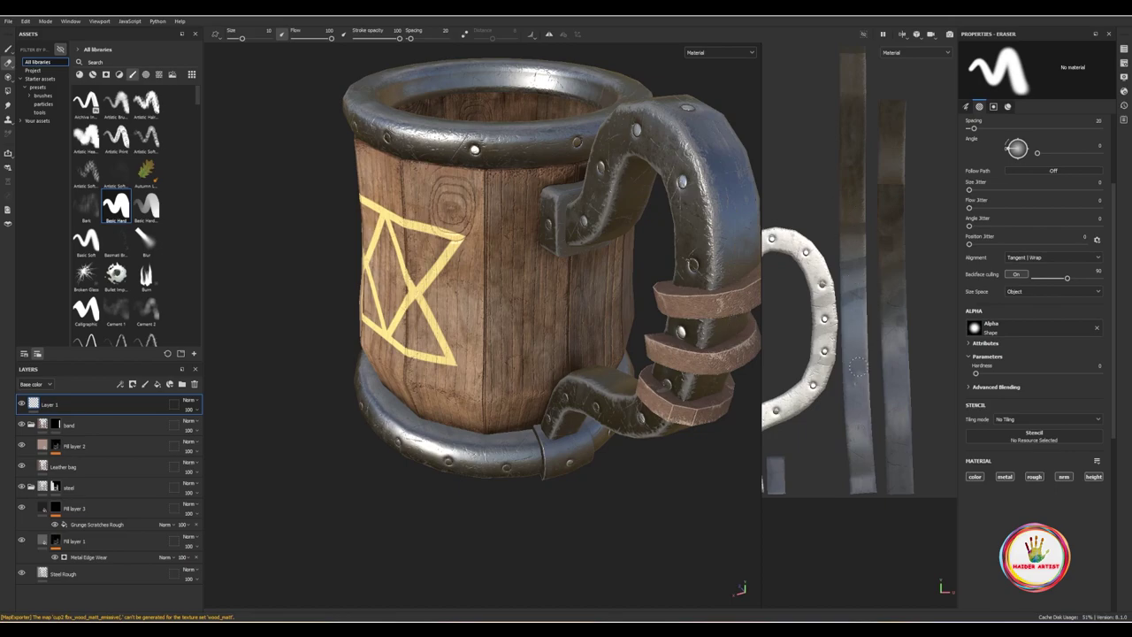
pyautogui.moveTo(847, 221); pyautogui.dragTo(841, 289, button='middle')
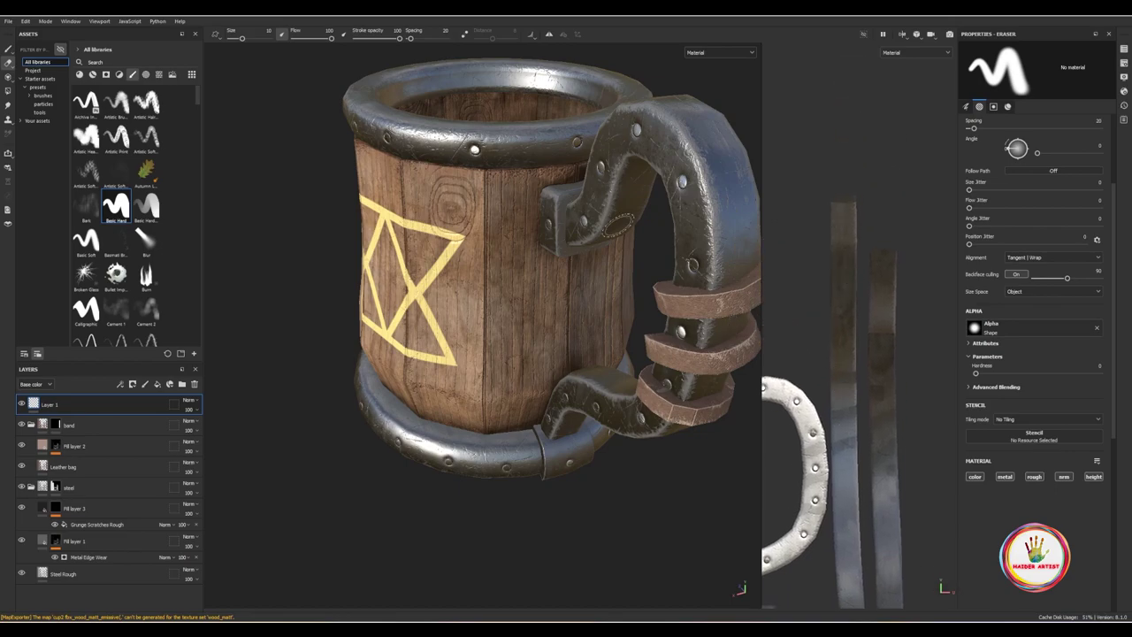
pyautogui.moveTo(769, 194)
pyautogui.keyDown('alt'); pyautogui.mouseDown()
pyautogui.moveTo(757, 285)
pyautogui.moveTo(1068, 373)
pyautogui.moveTo(689, 392)
pyautogui.moveTo(584, 489)
pyautogui.mouseUp(); pyautogui.keyUp('alt')
pyautogui.scroll(-3, 757, 285)
pyautogui.scroll(2, 690, 393)
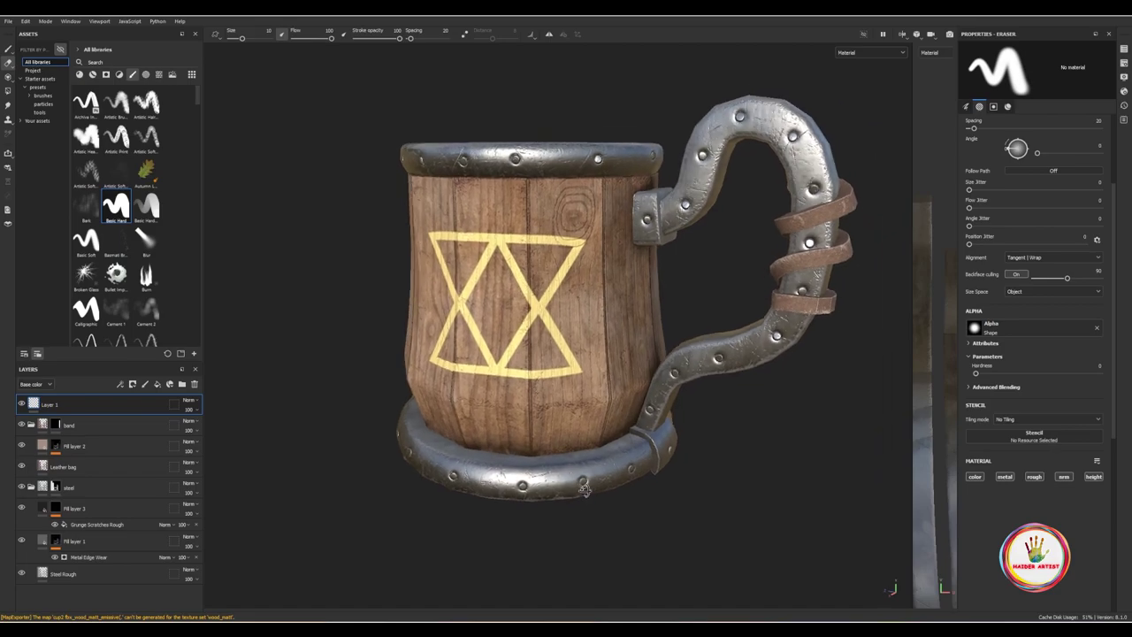
# Step: Export all 16 steel_matt and wood_matt PNG textures via File > Export Textures, then close the dialog
pyautogui.click(8, 20)
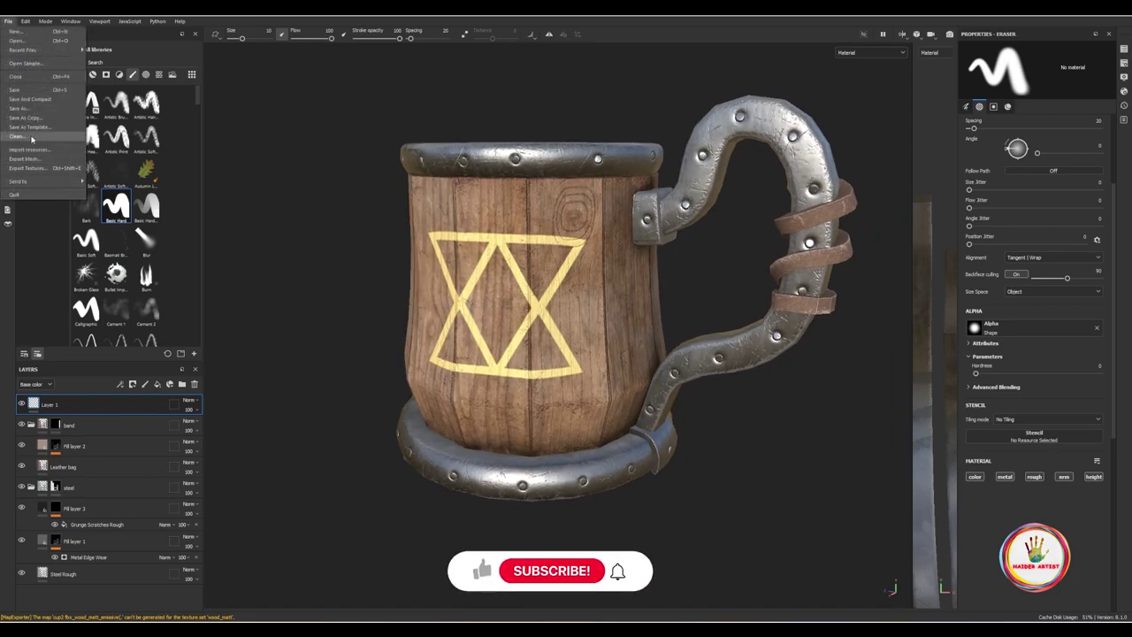
pyautogui.click(39, 169)
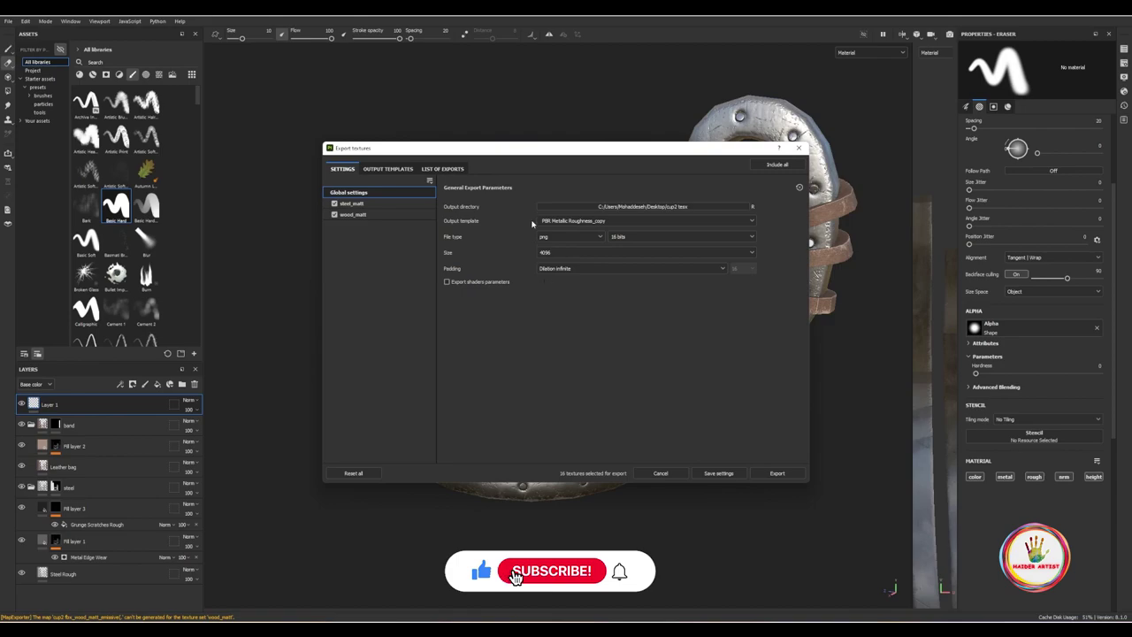
pyautogui.click(775, 473)
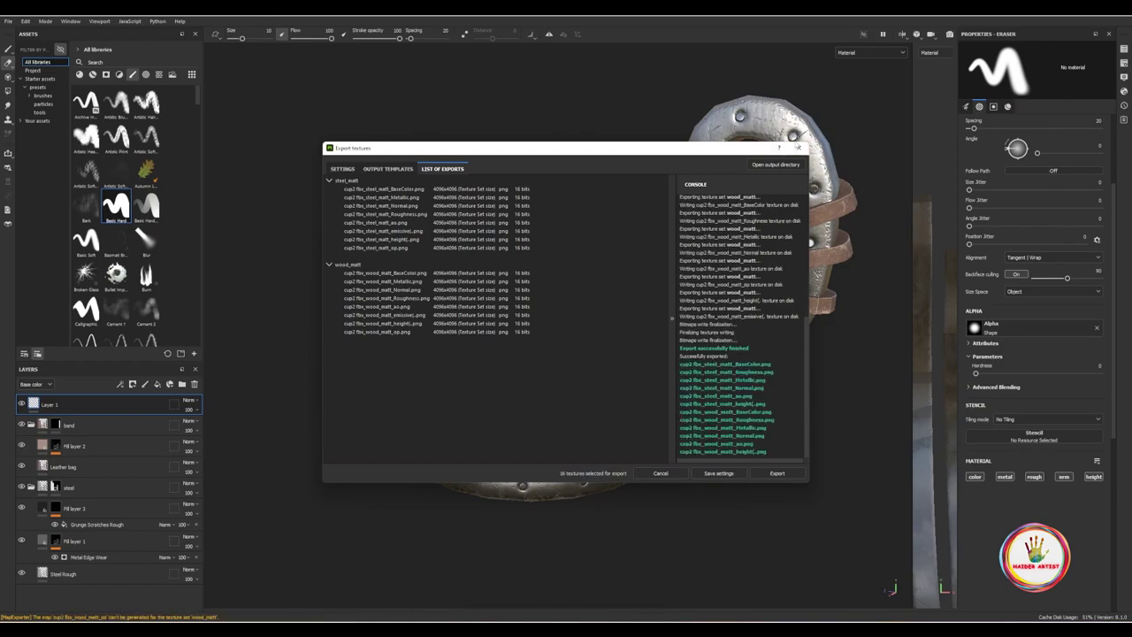
pyautogui.click(797, 147)
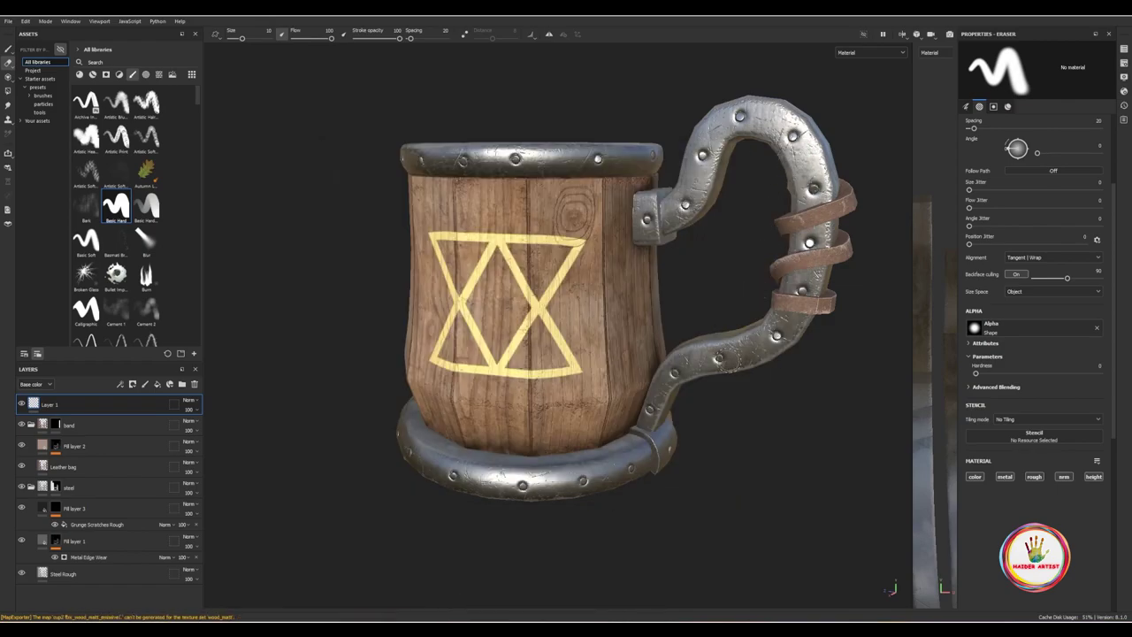